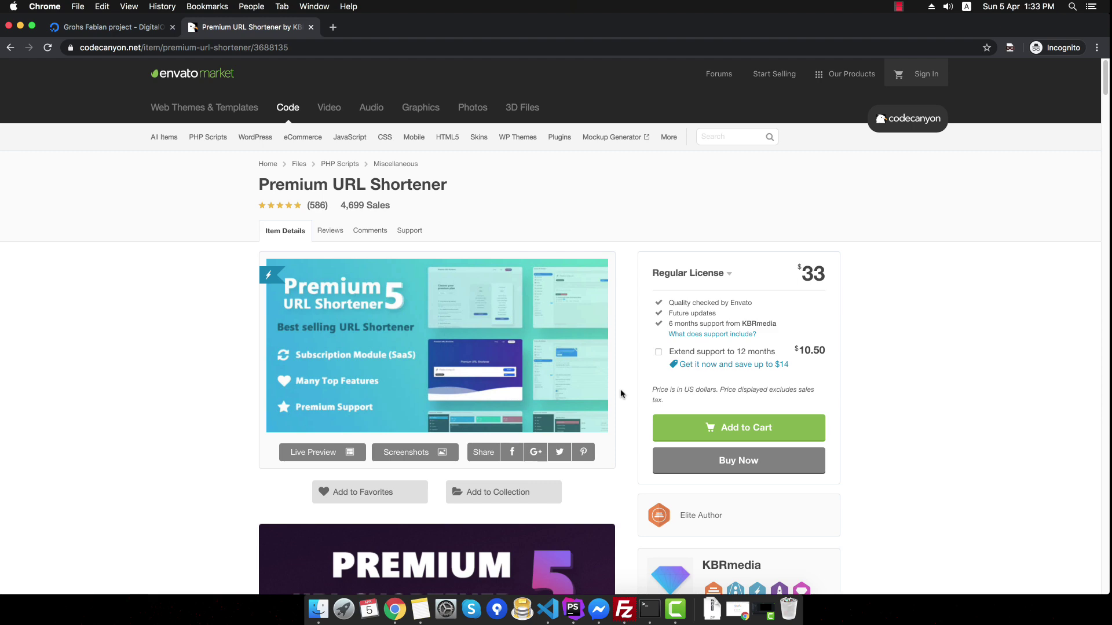
- Scroll through the Premium URL Shortener product page, then bring up the licence certificate file
{"action": "scroll", "coordinate": [621, 394], "scroll_direction": "down", "scroll_amount": 5}
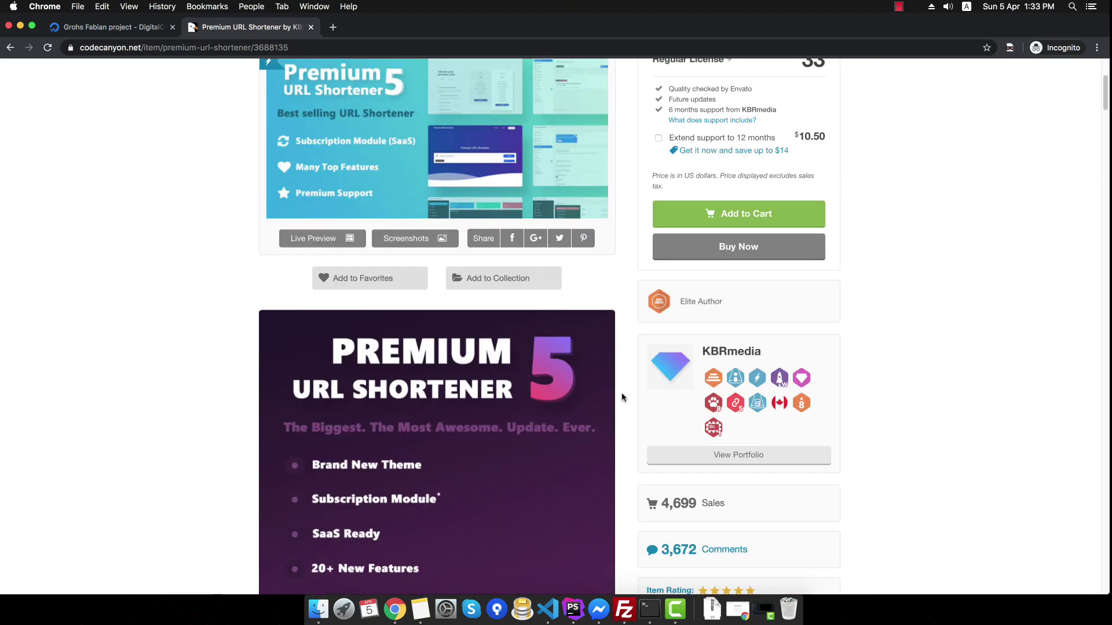
{"action": "scroll", "coordinate": [622, 398], "scroll_direction": "down", "scroll_amount": 2}
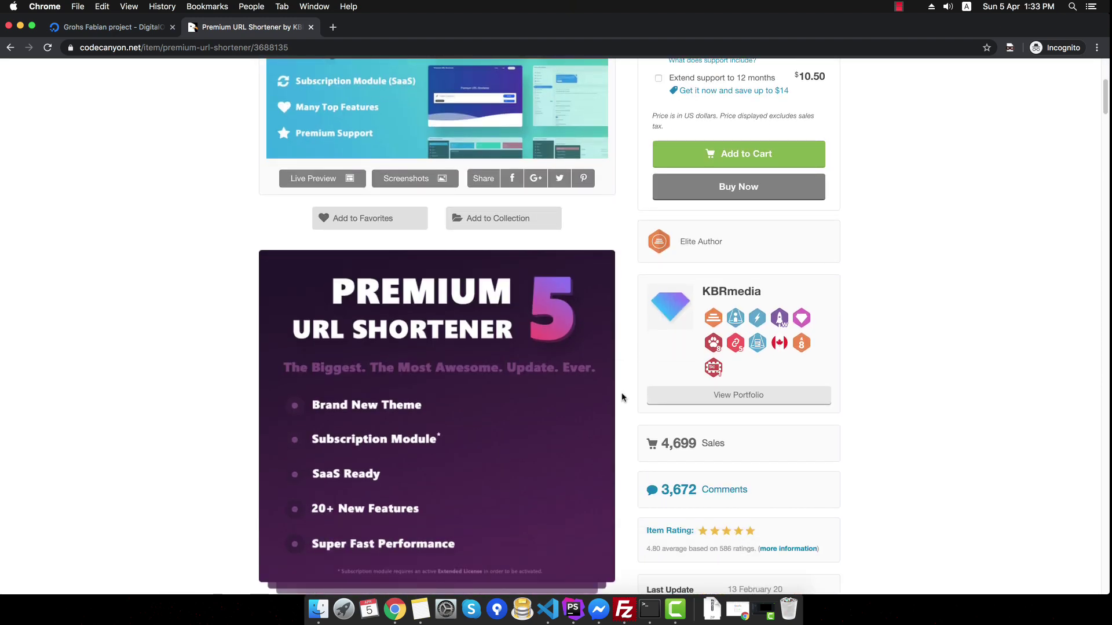
{"action": "scroll", "coordinate": [622, 397], "scroll_direction": "up", "scroll_amount": 3}
{"action": "key", "text": "super+shift+2"}
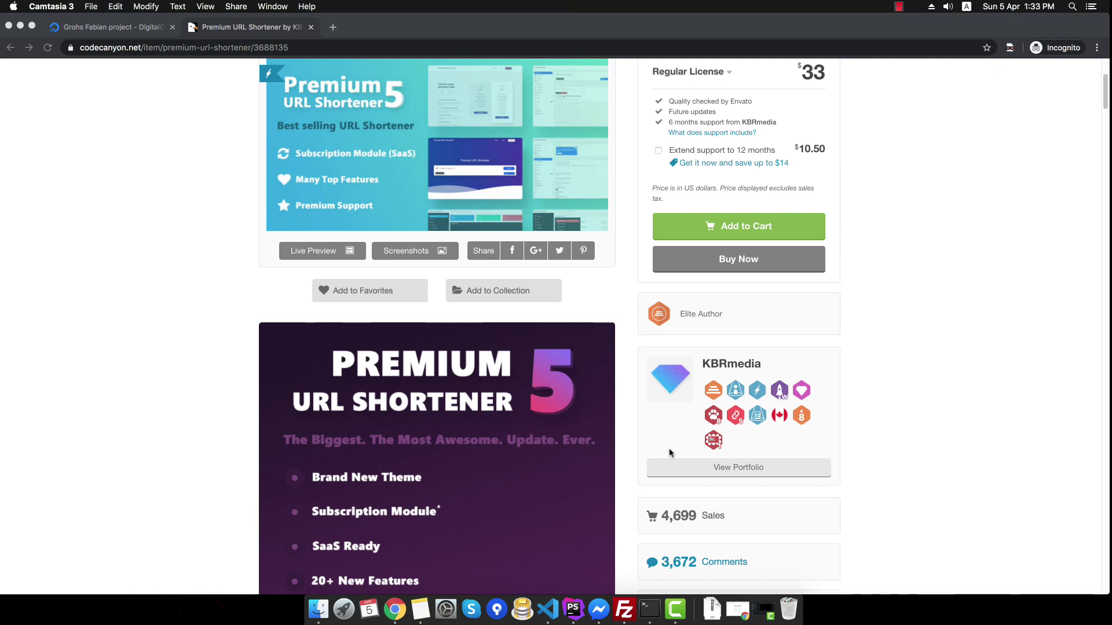
{"action": "key", "text": "super+Tab"}
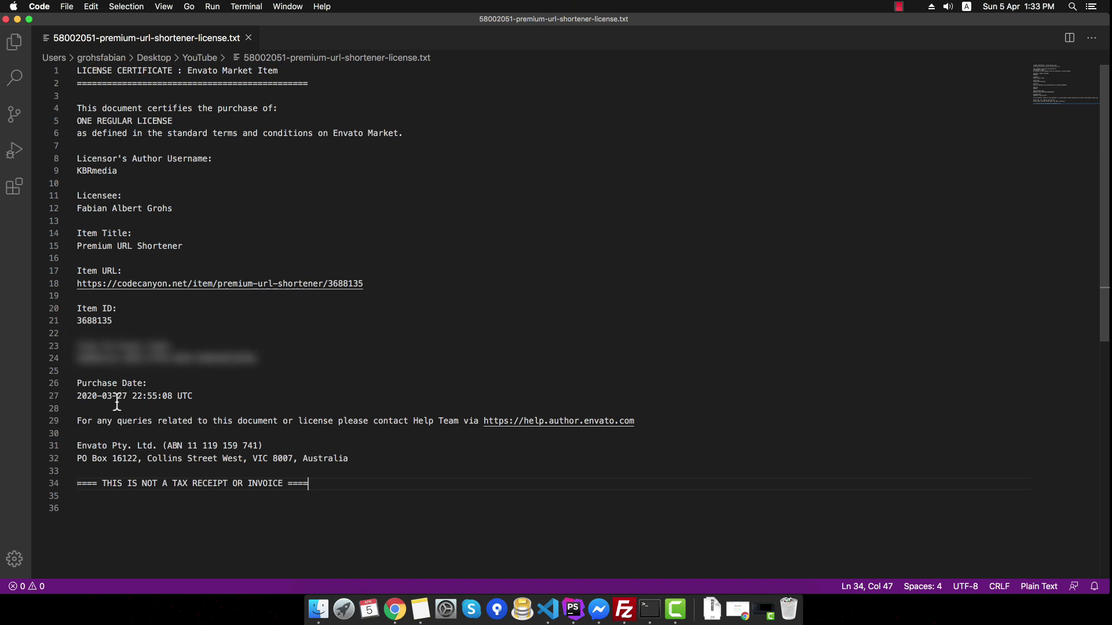
- Open the downloaded codecanyon-zr9yUGFU-premium-url-shortener folder inside the YouTube folder in Finder
{"action": "left_click", "coordinate": [321, 509]}
{"action": "left_click", "coordinate": [318, 610]}
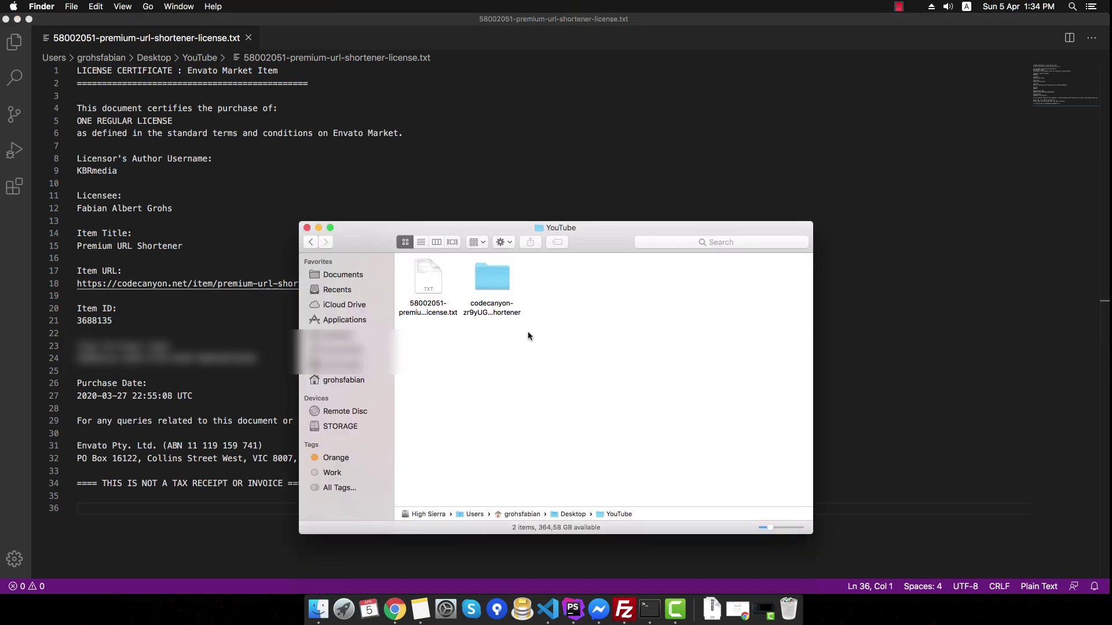
{"action": "double_click", "coordinate": [491, 304]}
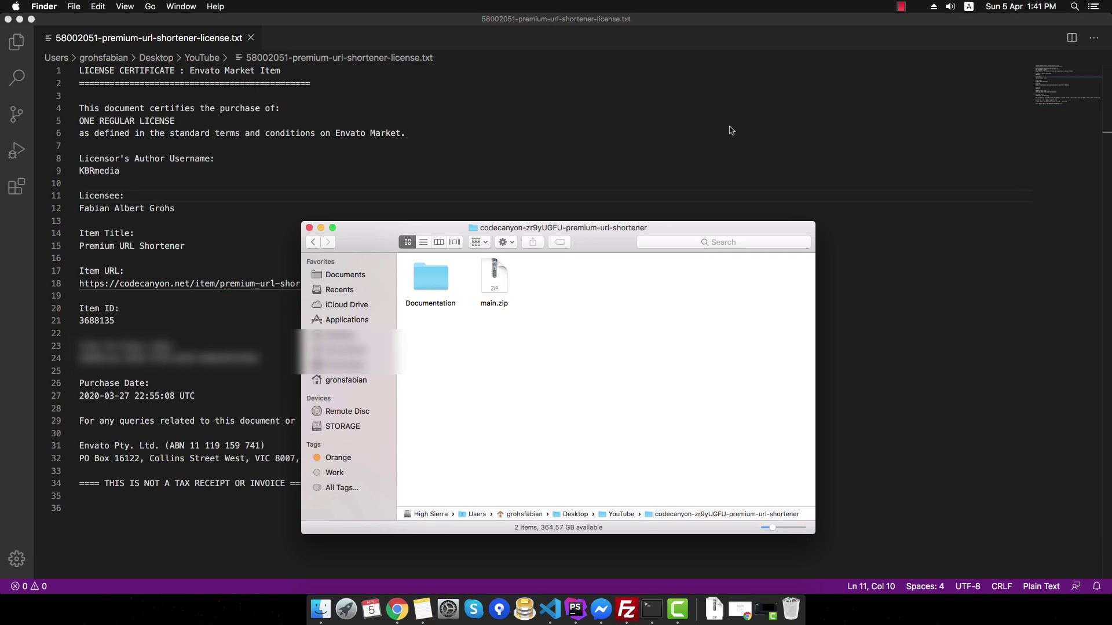
- Open the grohsfabian.com domain's DNS records in DigitalOcean, showing the l.grohsfabian.com A record
{"action": "left_click", "coordinate": [397, 608]}
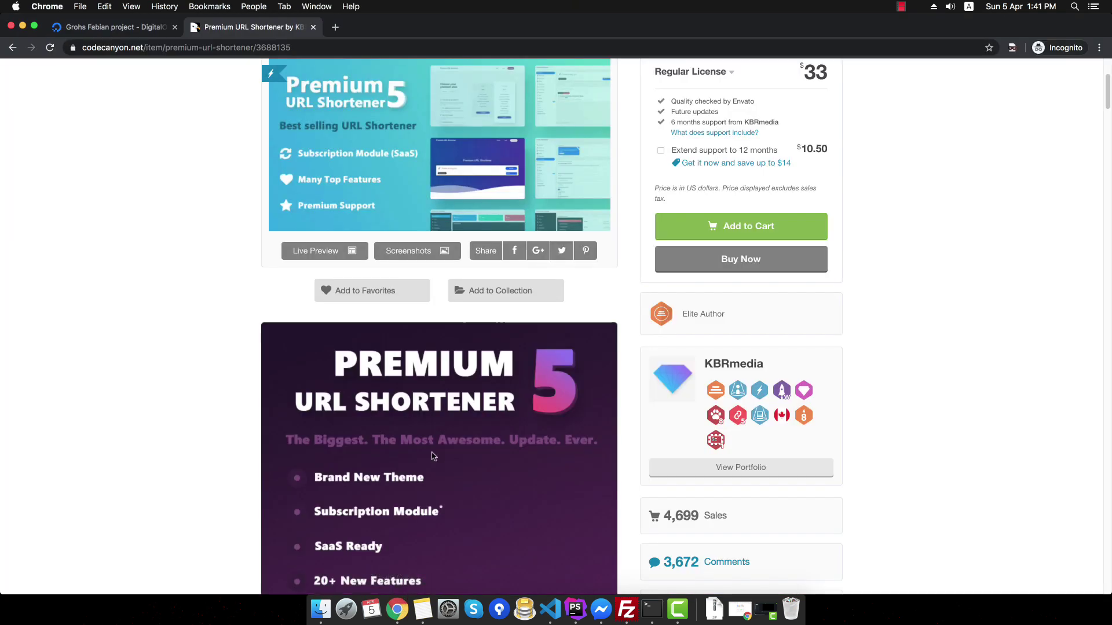
{"action": "left_click", "coordinate": [106, 32]}
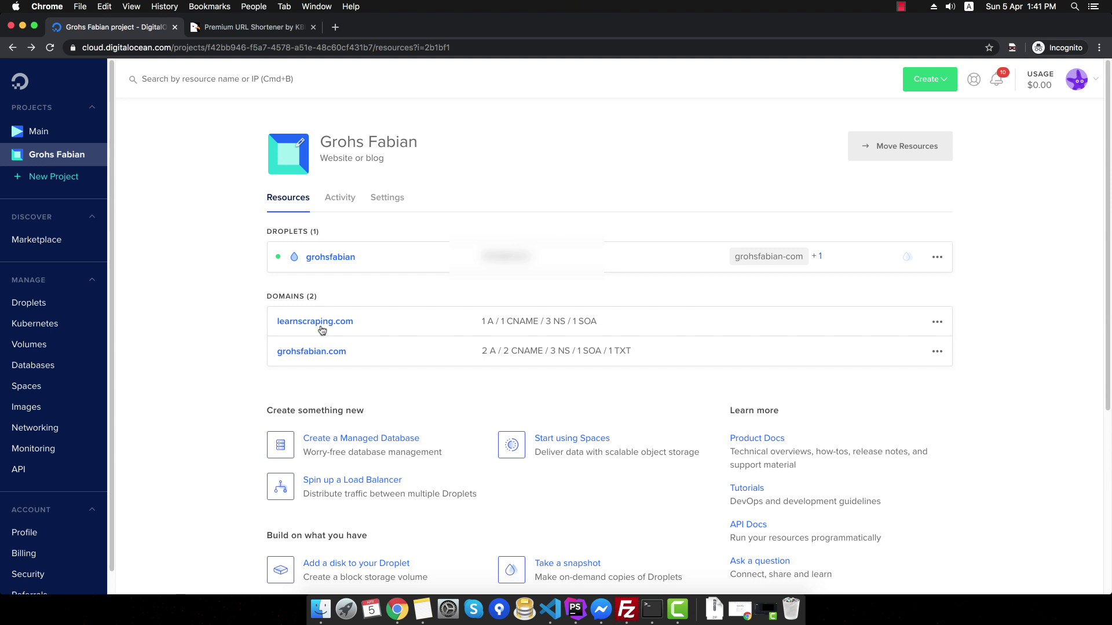
{"action": "left_click", "coordinate": [319, 351]}
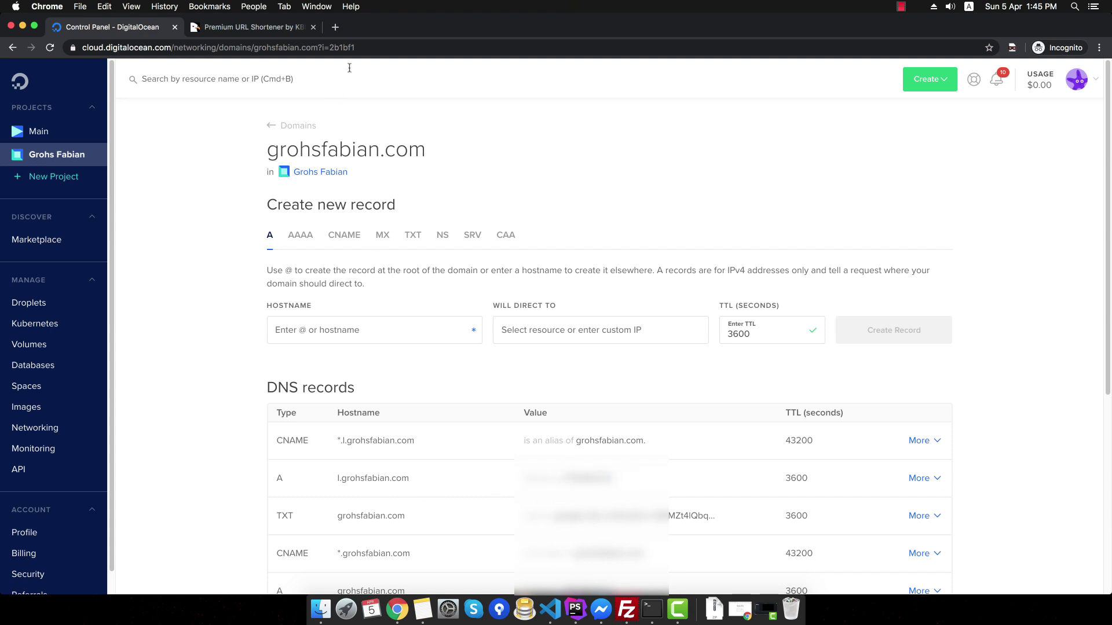
{"action": "left_click", "coordinate": [335, 27]}
- Load l.grohsfabian.com, which shows an empty Apache 'Index of /' listing
{"action": "type", "text": "l."}
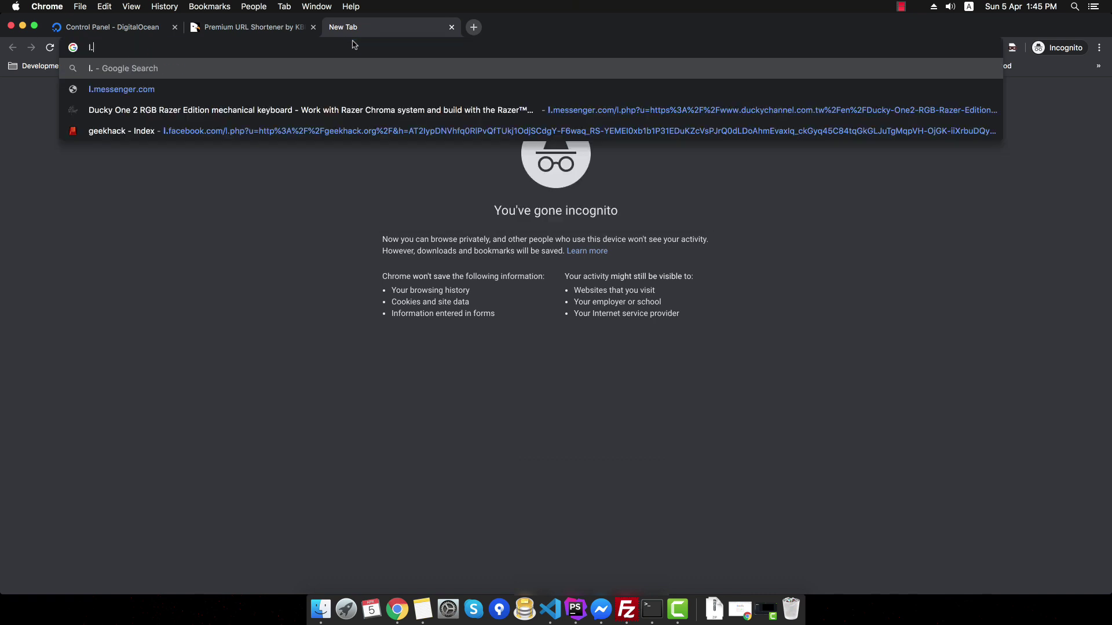
{"action": "type", "text": "grohsfabian.com"}
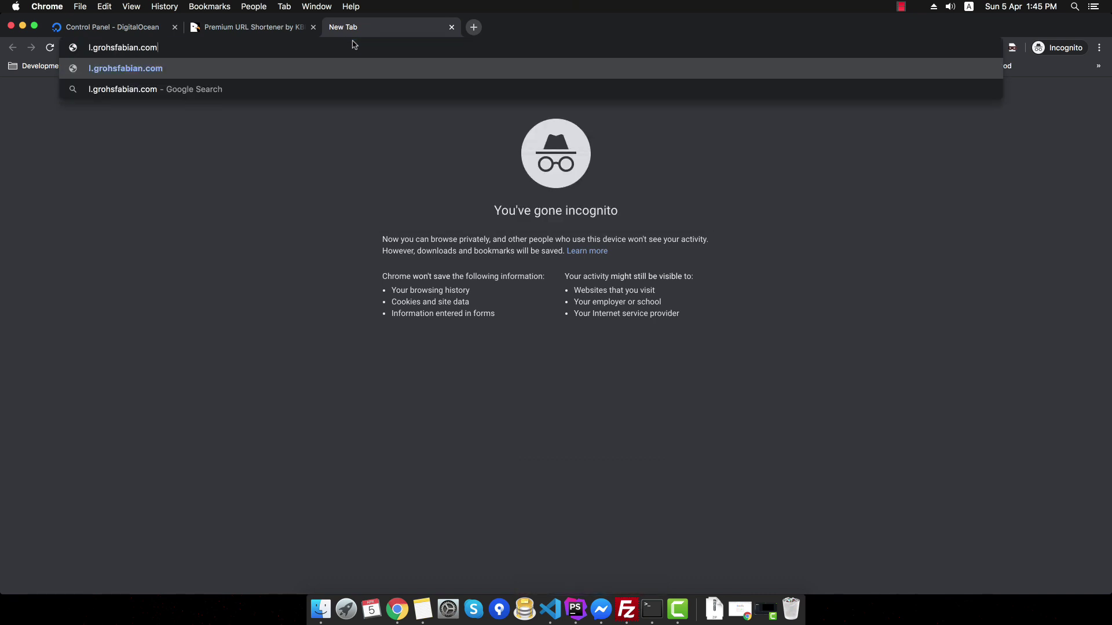
{"action": "key", "text": "Return"}
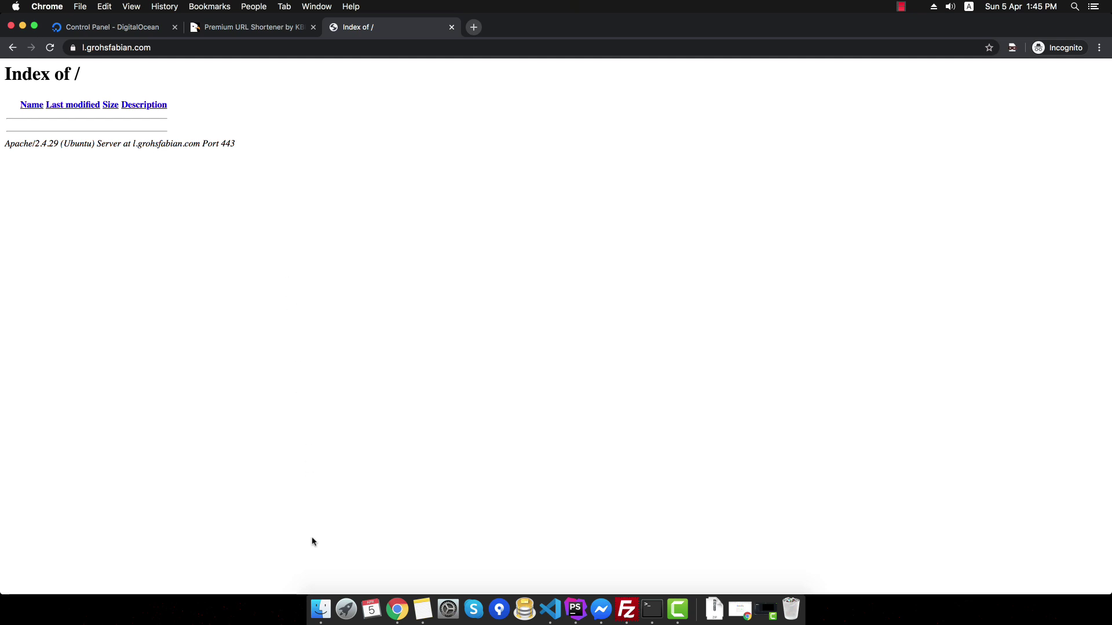
{"action": "left_click", "coordinate": [321, 609]}
- Open the Documentation's index.html in Chrome at the Installation section, then bring up FileZilla
{"action": "double_click", "coordinate": [433, 284]}
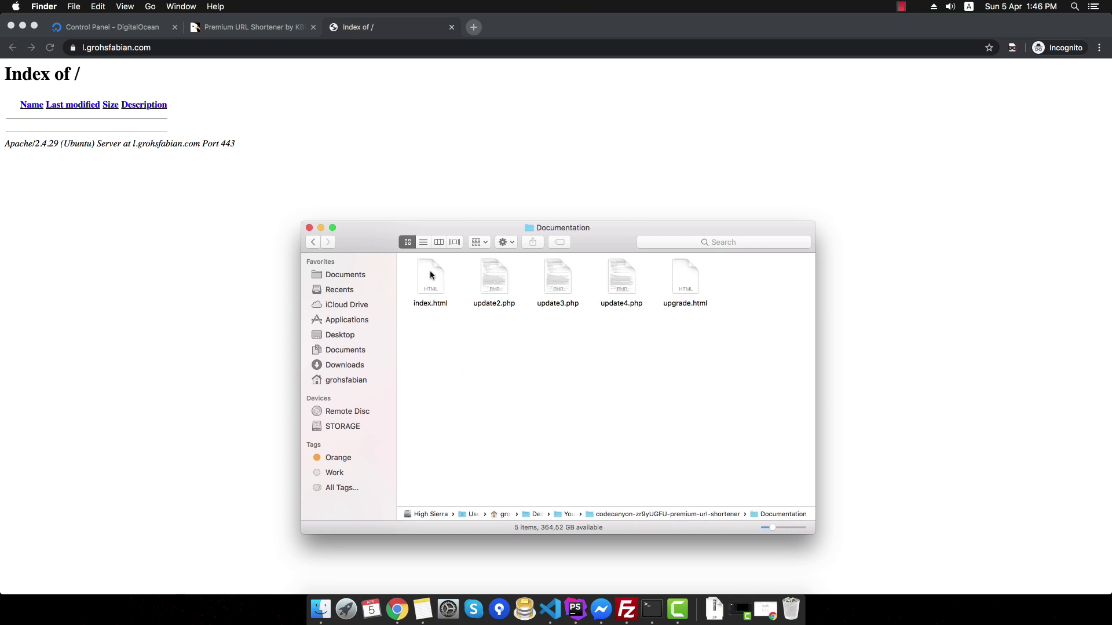
{"action": "left_click_drag", "start_coordinate": [437, 278], "coordinate": [476, 28]}
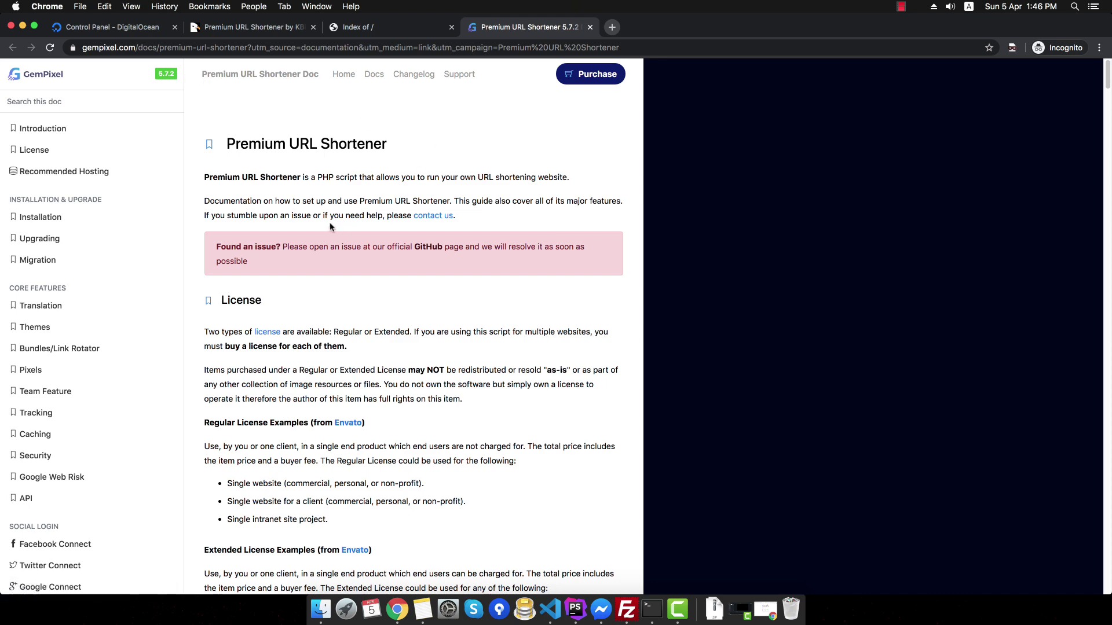
{"action": "scroll", "coordinate": [330, 227], "scroll_direction": "down", "scroll_amount": 5}
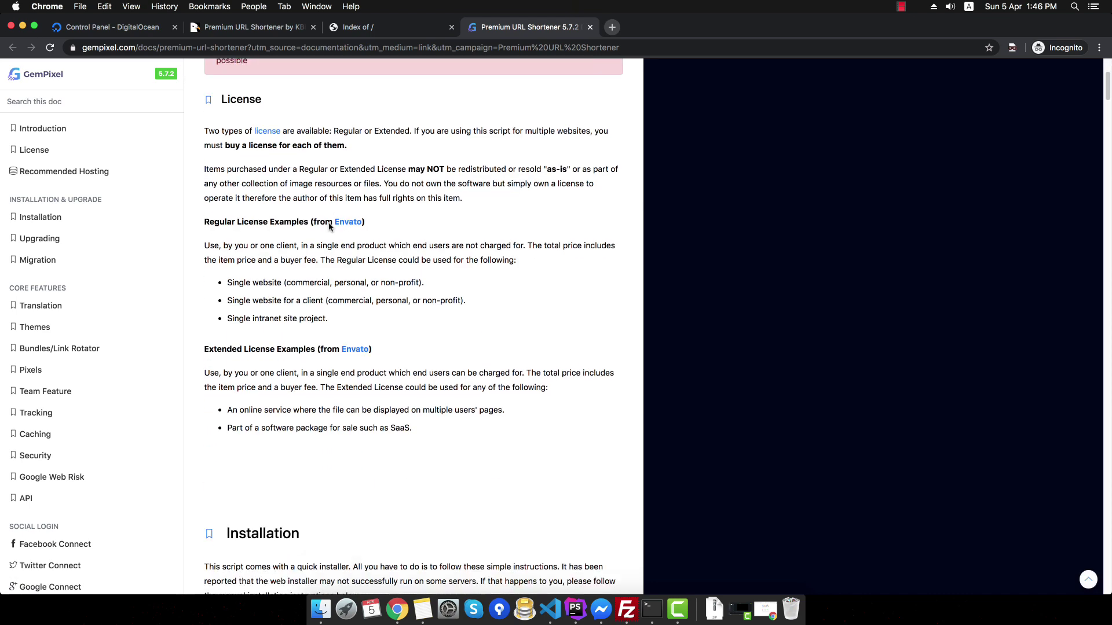
{"action": "scroll", "coordinate": [330, 227], "scroll_direction": "down", "scroll_amount": 5}
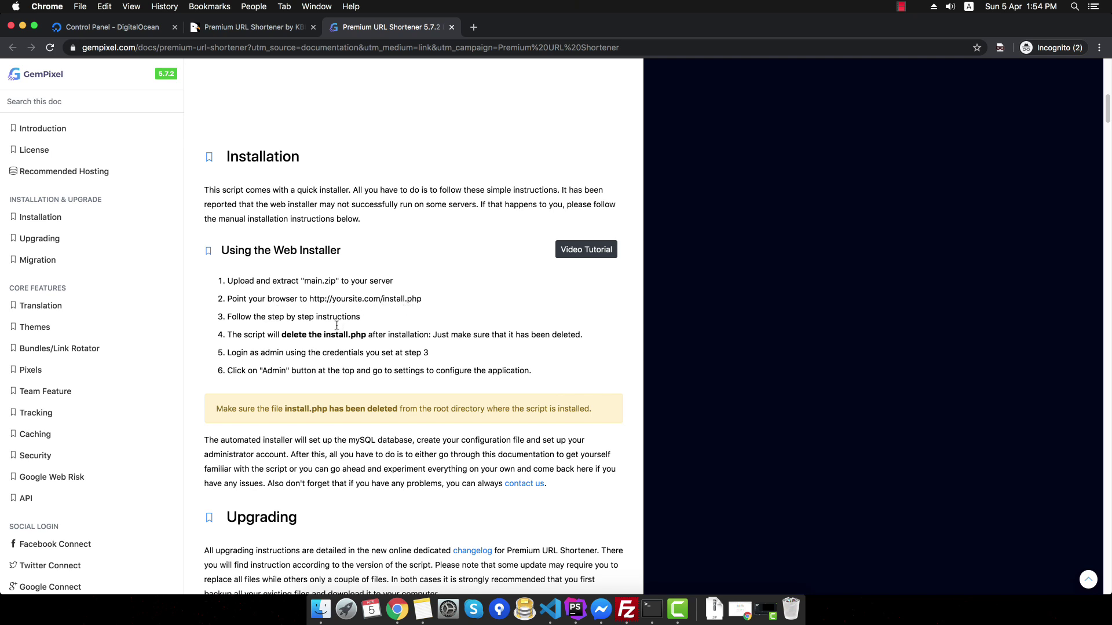
{"action": "left_click", "coordinate": [626, 609]}
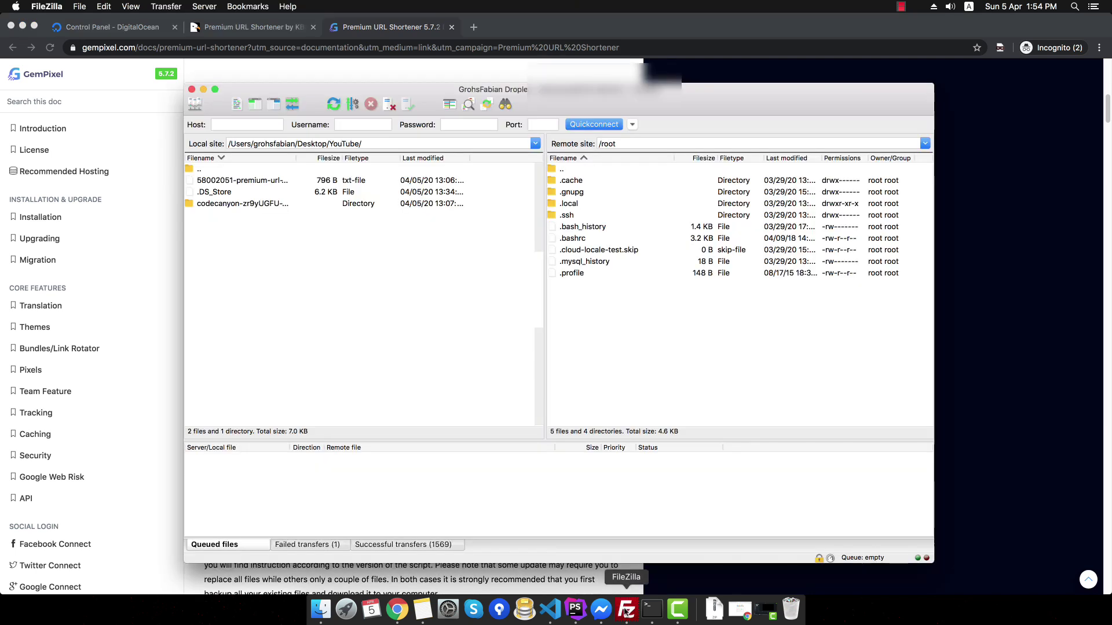
- Navigate the remote FileZilla pane to /var/www/l.grohsfabian.com/public_html
{"action": "left_click", "coordinate": [650, 138]}
{"action": "type", "text": "/var"}
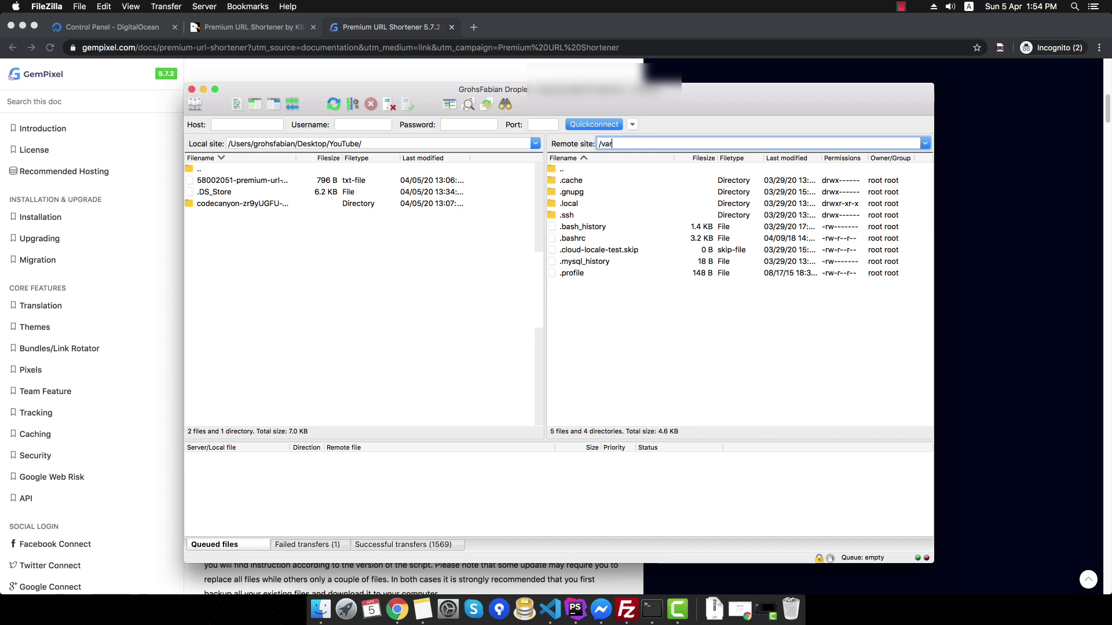
{"action": "type", "text": "/www"}
{"action": "key", "text": "Return"}
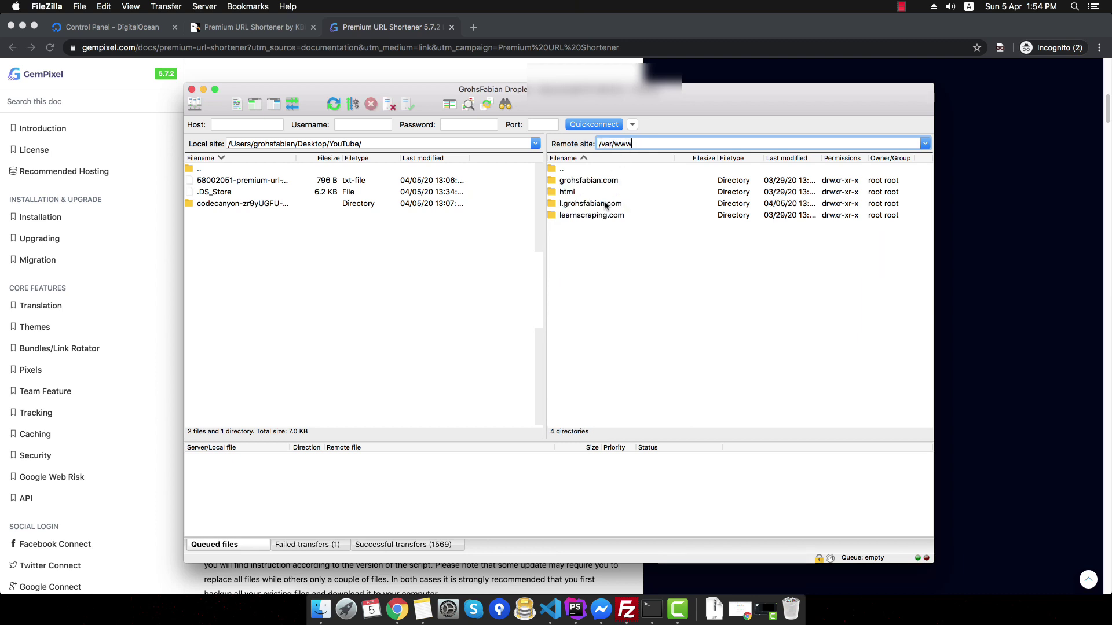
{"action": "left_click", "coordinate": [590, 204]}
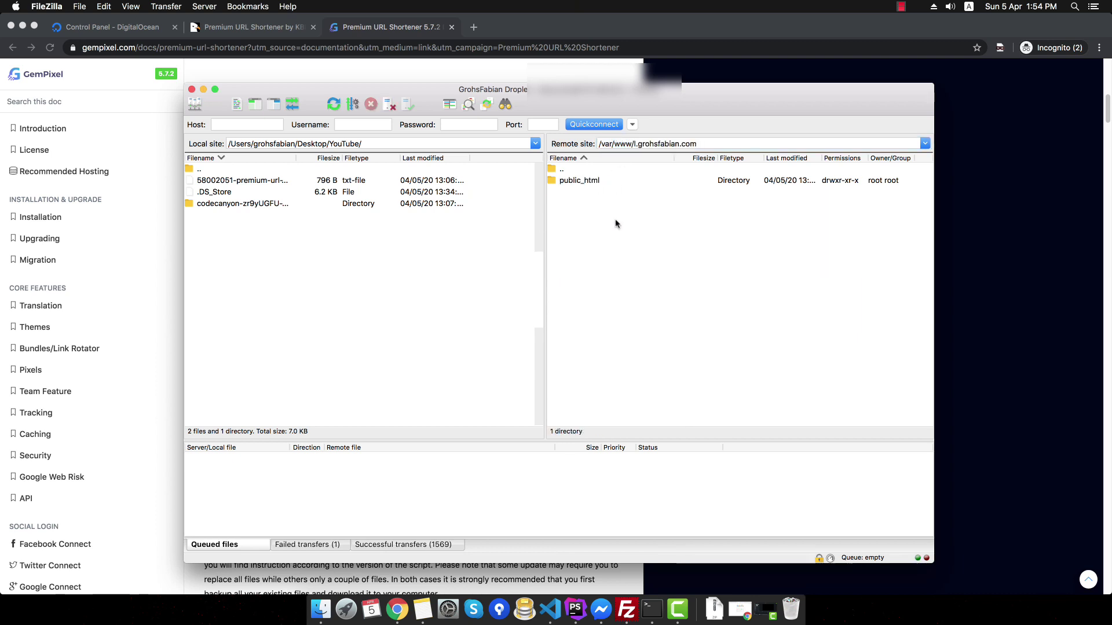
{"action": "double_click", "coordinate": [593, 182]}
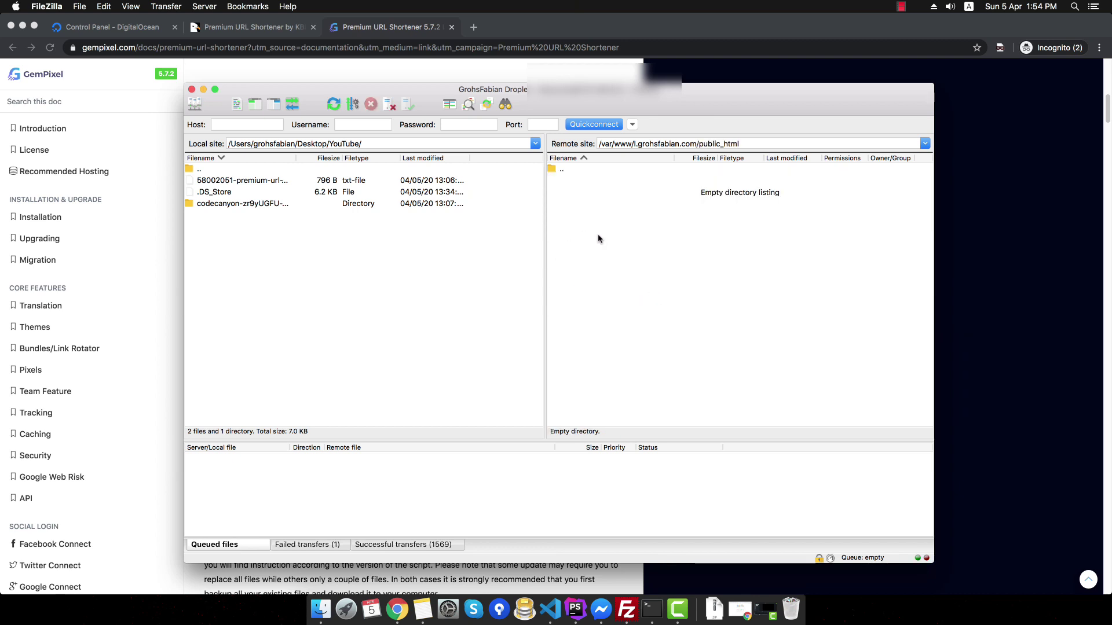
- Upload main.zip from the local premium-url-shortener folder into the remote public_html folder
{"action": "double_click", "coordinate": [231, 204]}
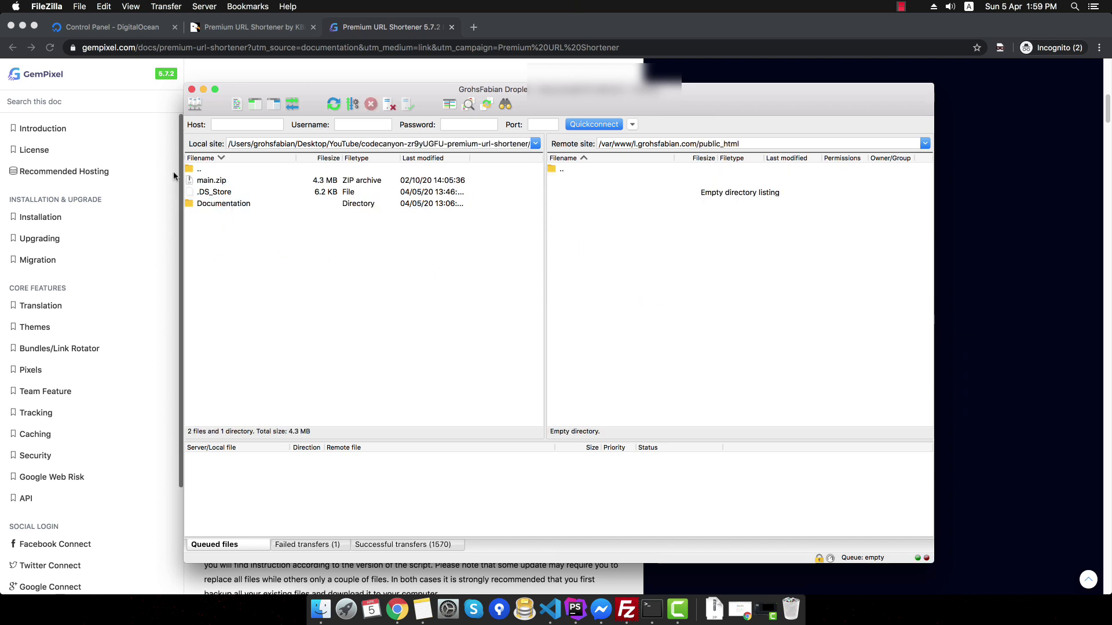
{"action": "left_click_drag", "start_coordinate": [199, 182], "coordinate": [595, 213]}
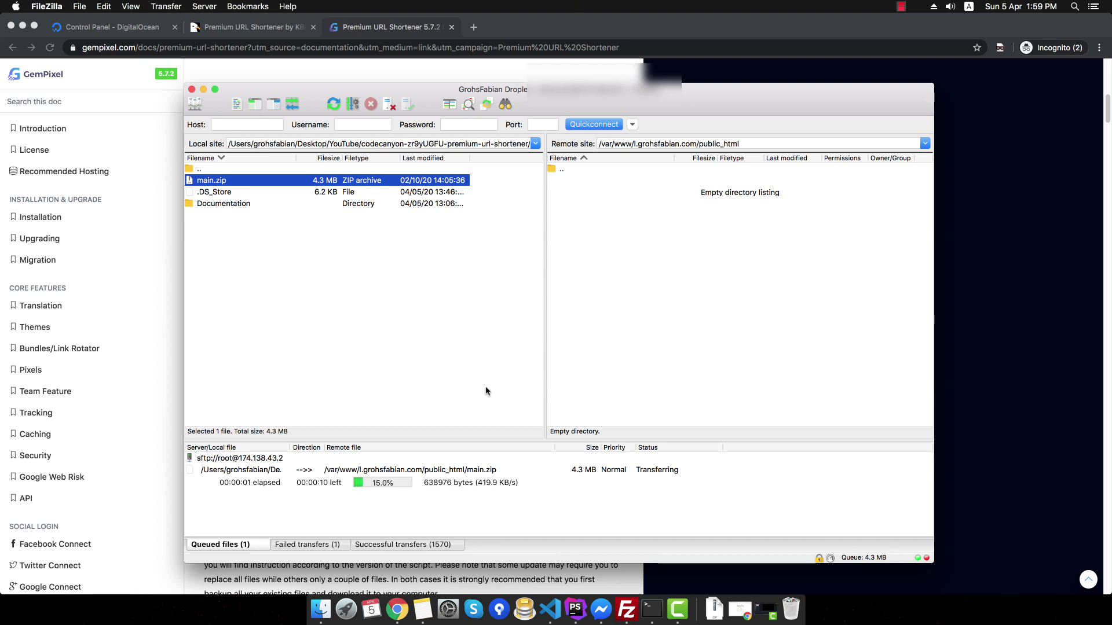
{"action": "left_click", "coordinate": [652, 609]}
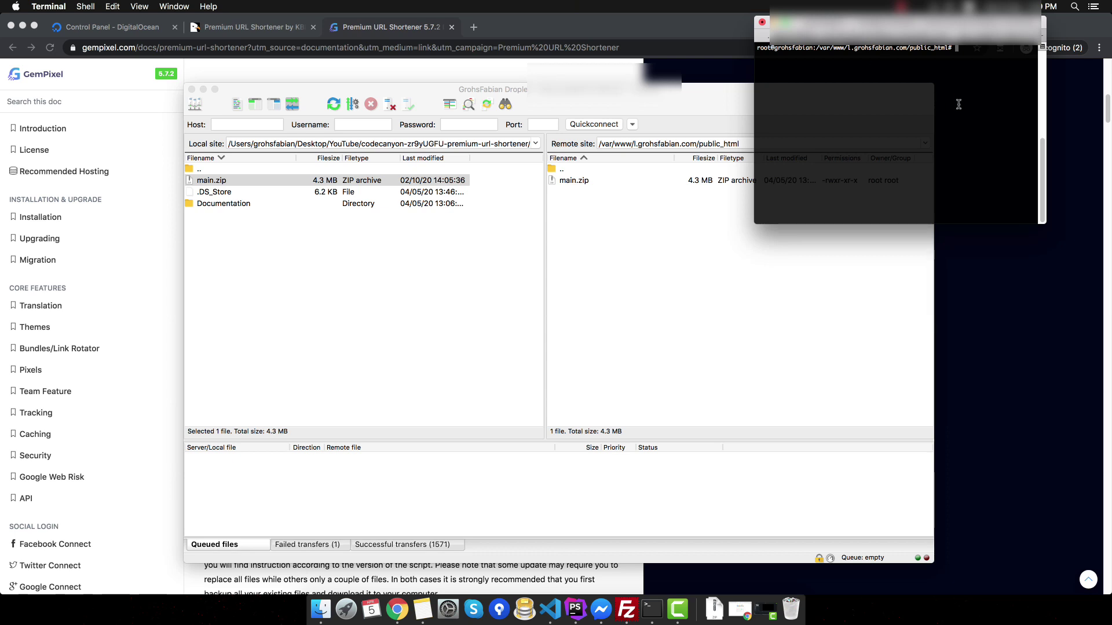
- In Terminal, change into the public_html directory and run unzip main.zip
{"action": "type", "text": "cd"}
{"action": "left_click", "coordinate": [748, 143]}
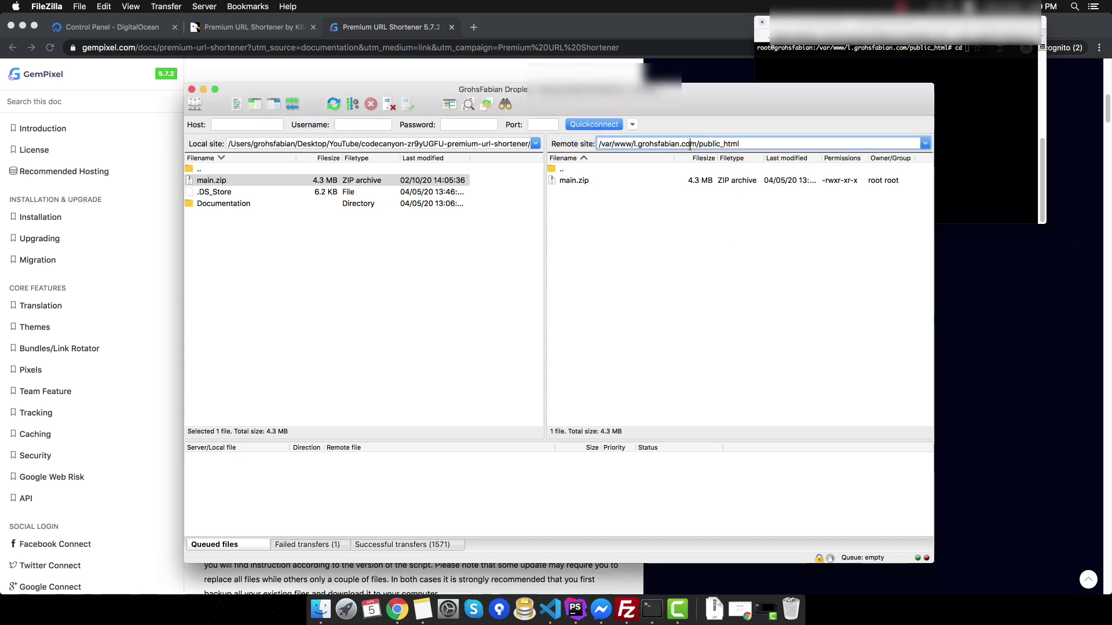
{"action": "left_click", "coordinate": [747, 144]}
{"action": "key", "text": "super+c"}
{"action": "left_click", "coordinate": [962, 67]}
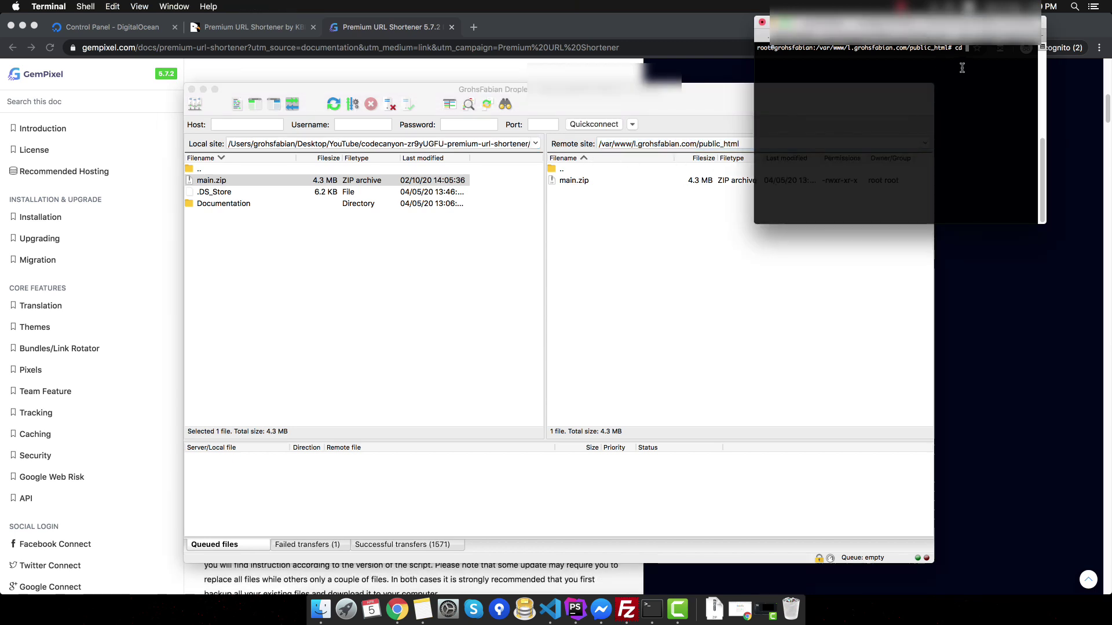
{"action": "key", "text": "super+v"}
{"action": "key", "text": "Return"}
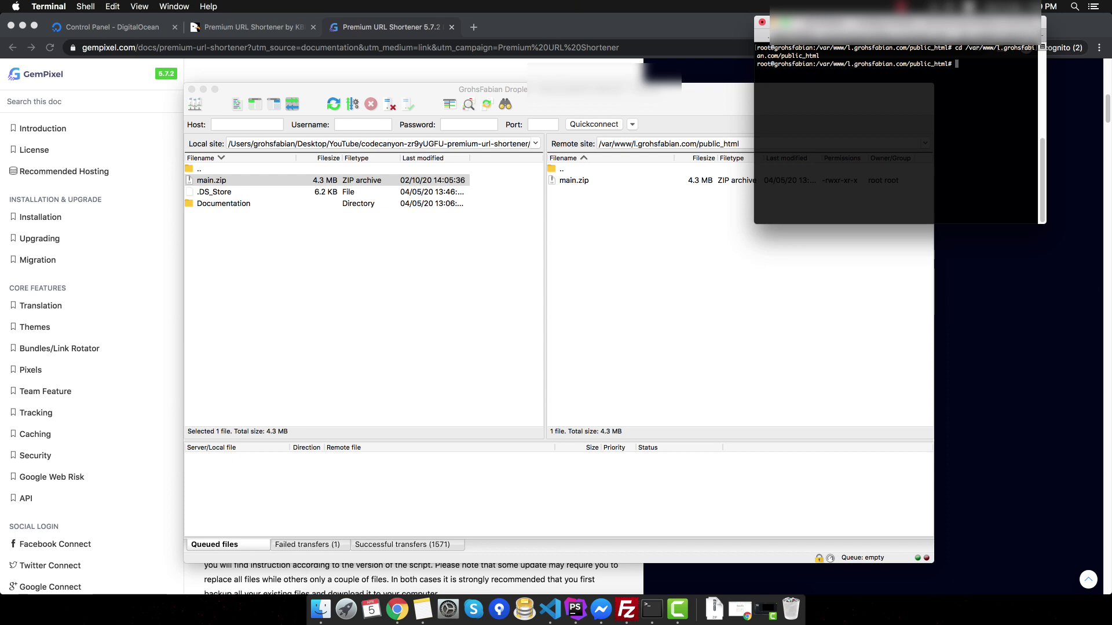
{"action": "type", "text": "unzip main.zip"}
{"action": "key", "text": "Return"}
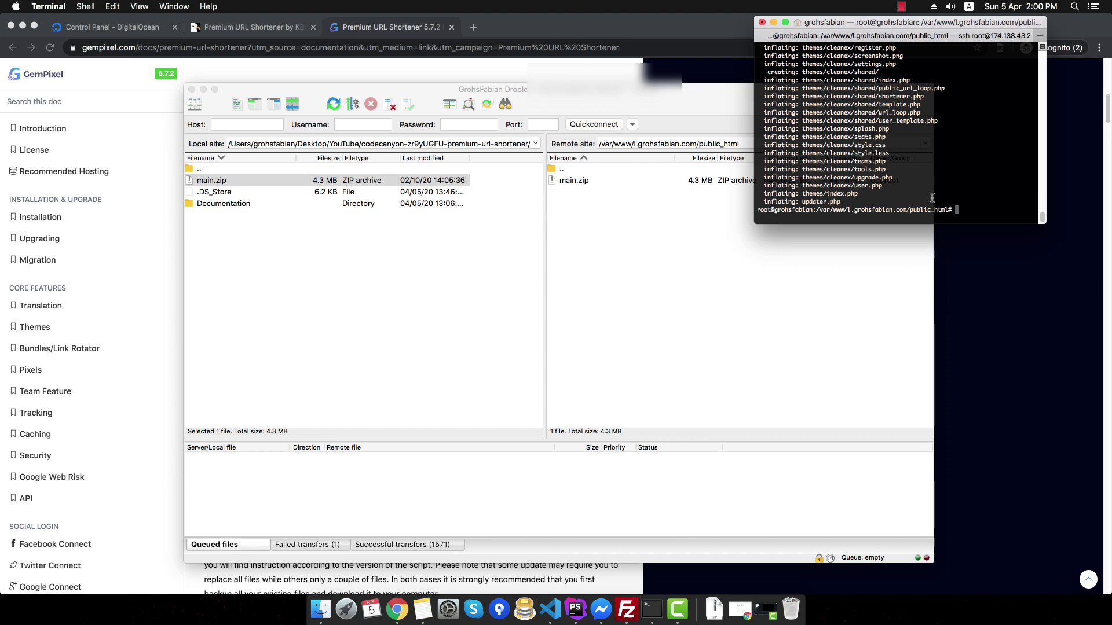
- Refresh the remote listing in FileZilla and delete the leftover main.zip archive
{"action": "left_click", "coordinate": [559, 231]}
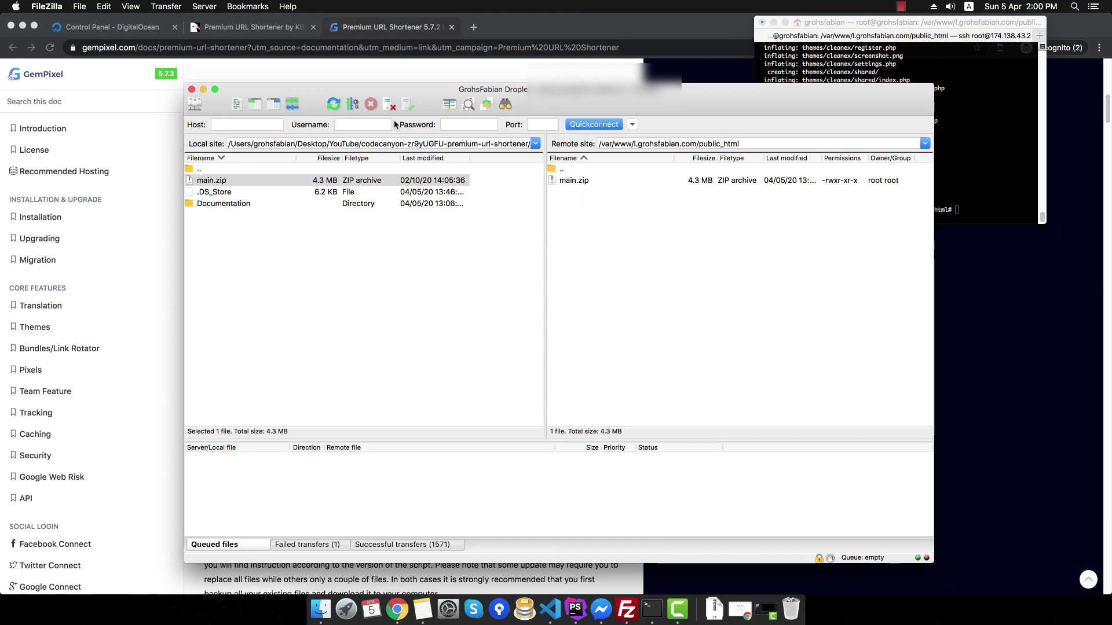
{"action": "left_click", "coordinate": [331, 105]}
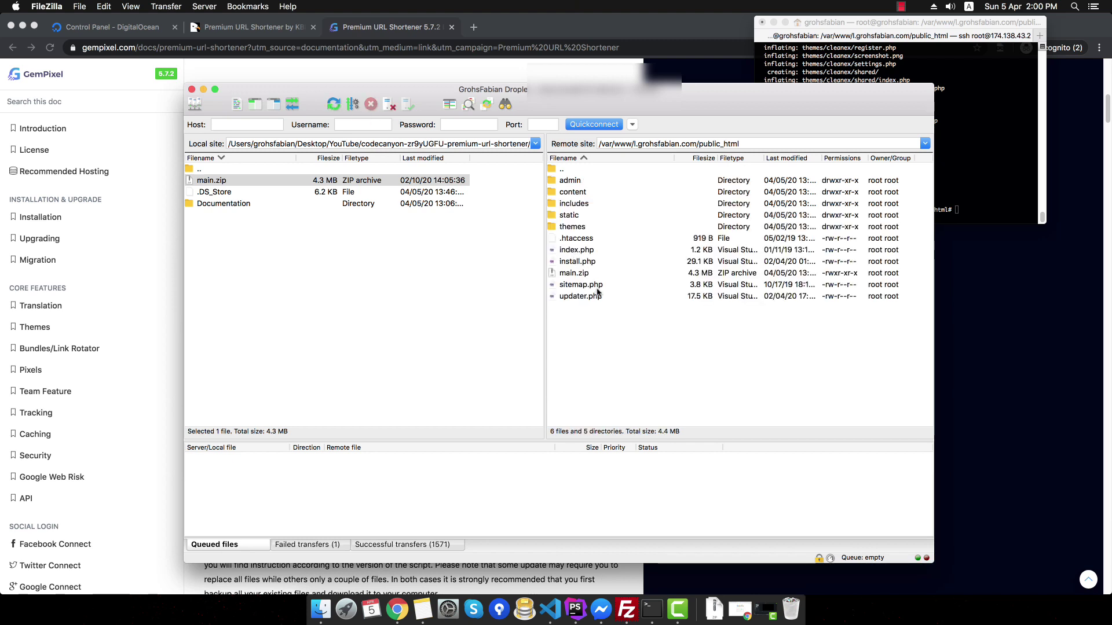
{"action": "right_click", "coordinate": [583, 277]}
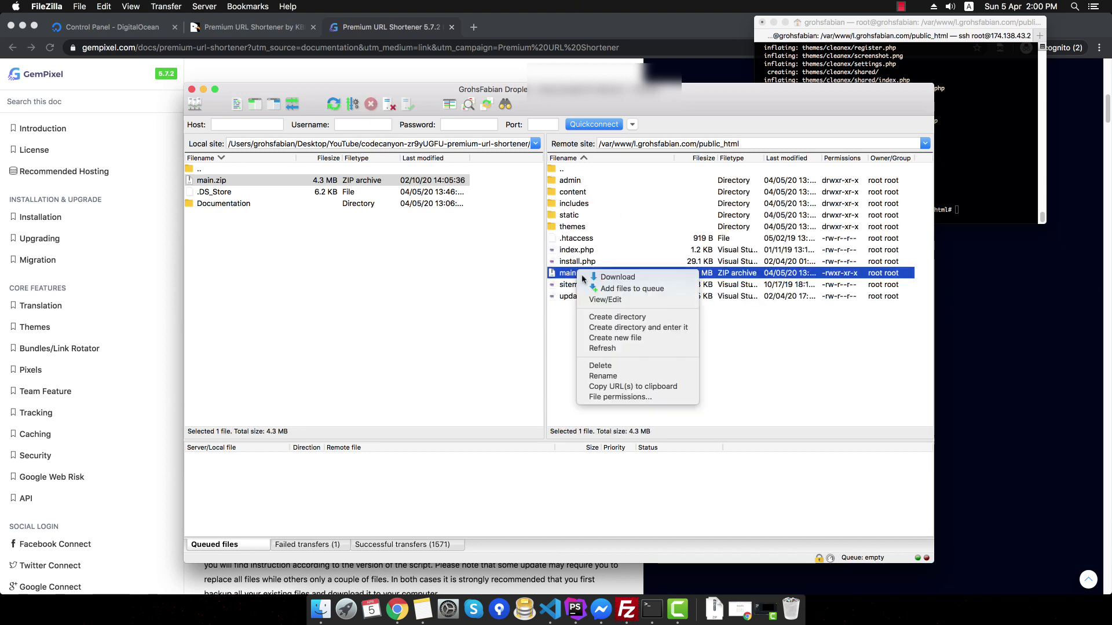
{"action": "left_click", "coordinate": [603, 366]}
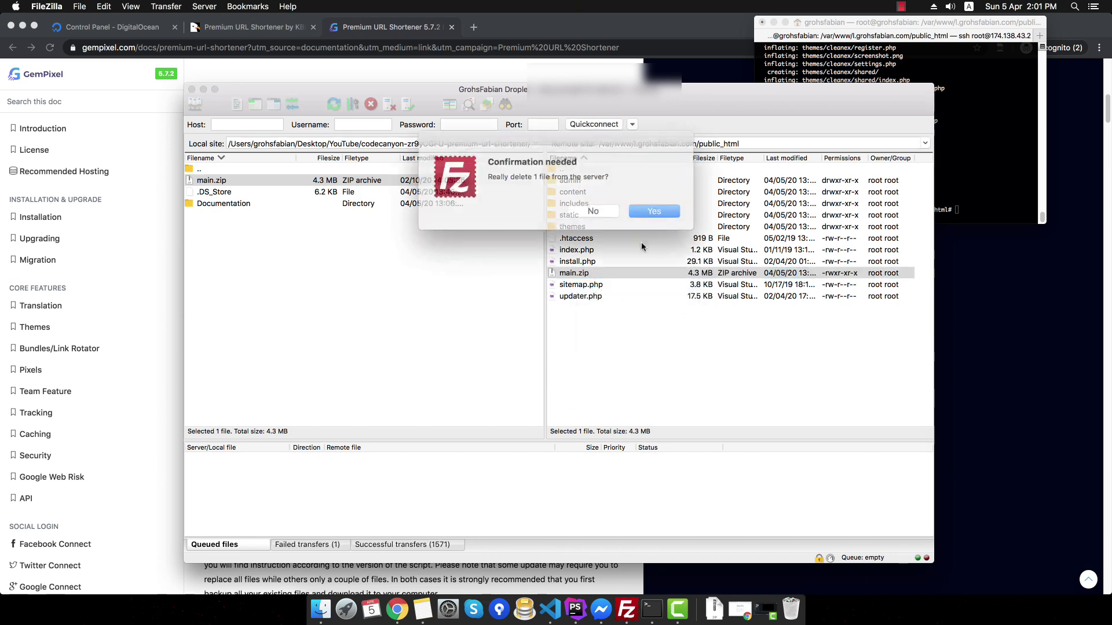
{"action": "left_click", "coordinate": [640, 209]}
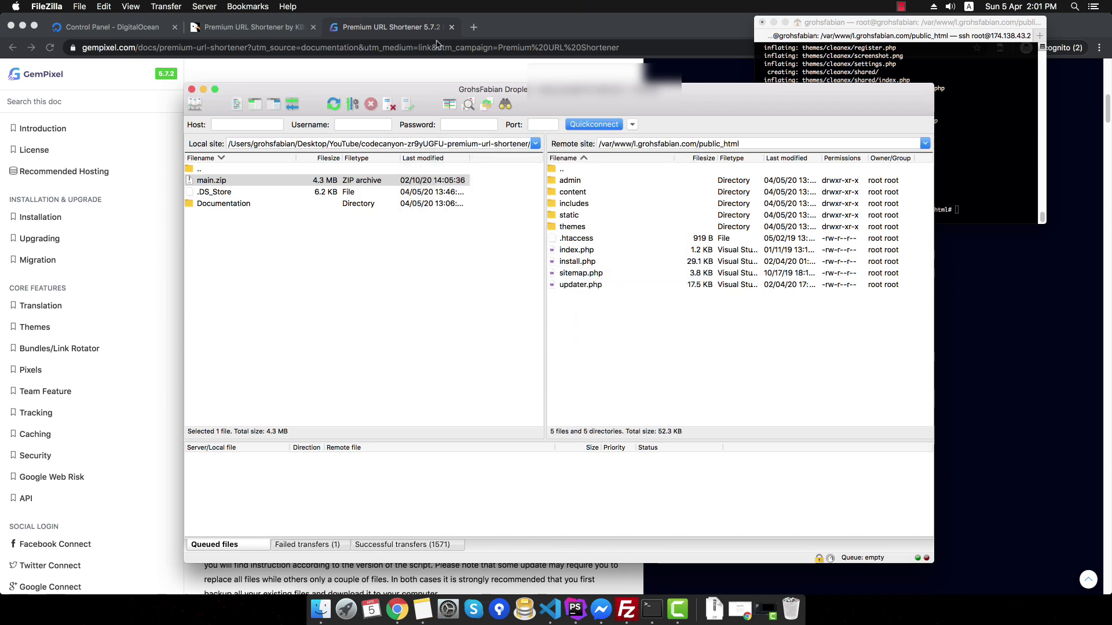
{"action": "left_click", "coordinate": [468, 28]}
{"action": "left_click", "coordinate": [472, 28]}
- Load l.grohsfabian.com/install.php and review the requirement check's Not Accessible items
{"action": "type", "text": "l.g"}
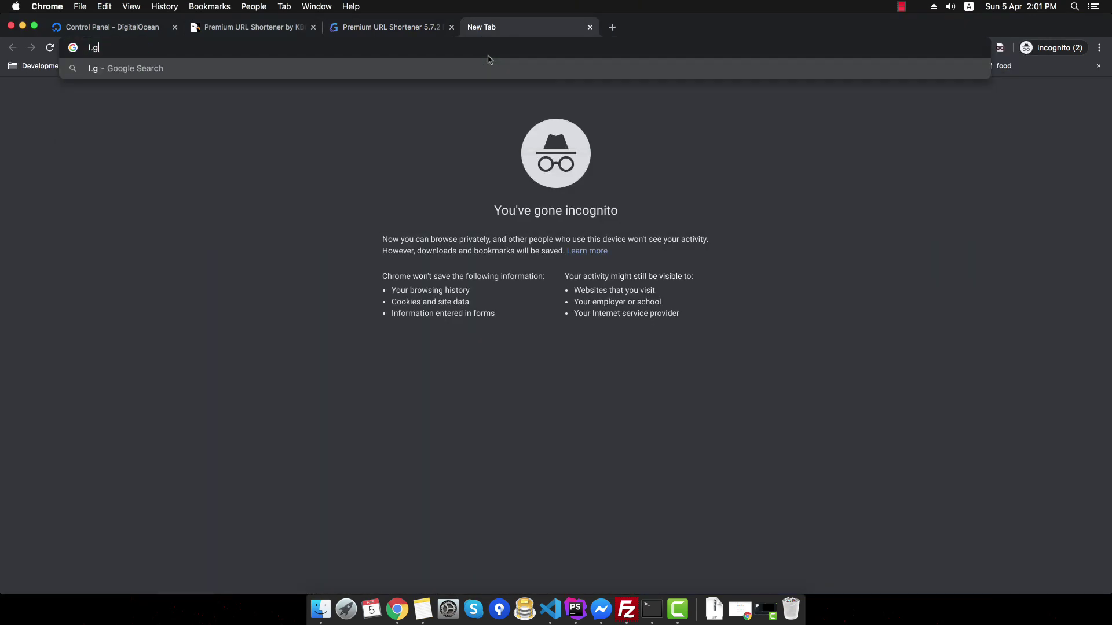
{"action": "type", "text": "rohsfabian.com/"}
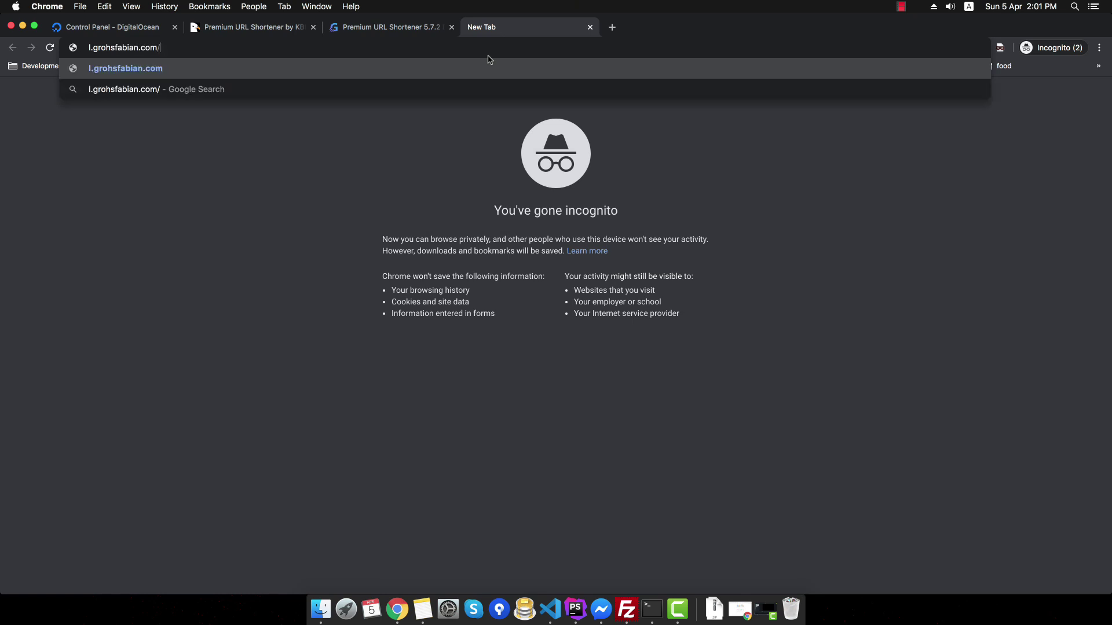
{"action": "type", "text": "install.php"}
{"action": "key", "text": "Return"}
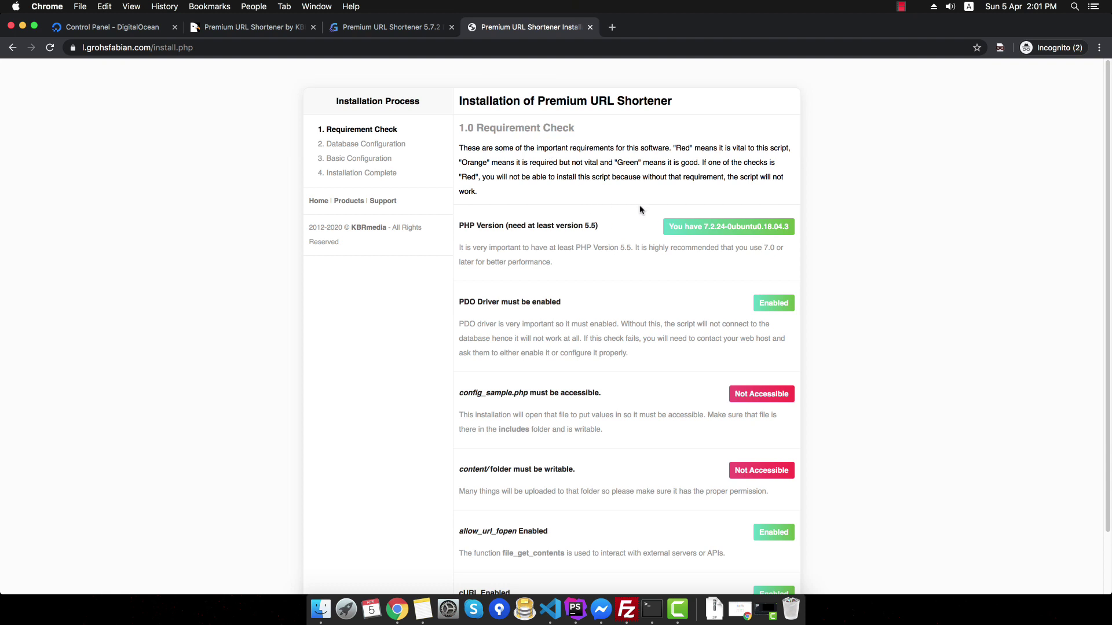
{"action": "scroll", "coordinate": [646, 235], "scroll_direction": "down", "scroll_amount": 1}
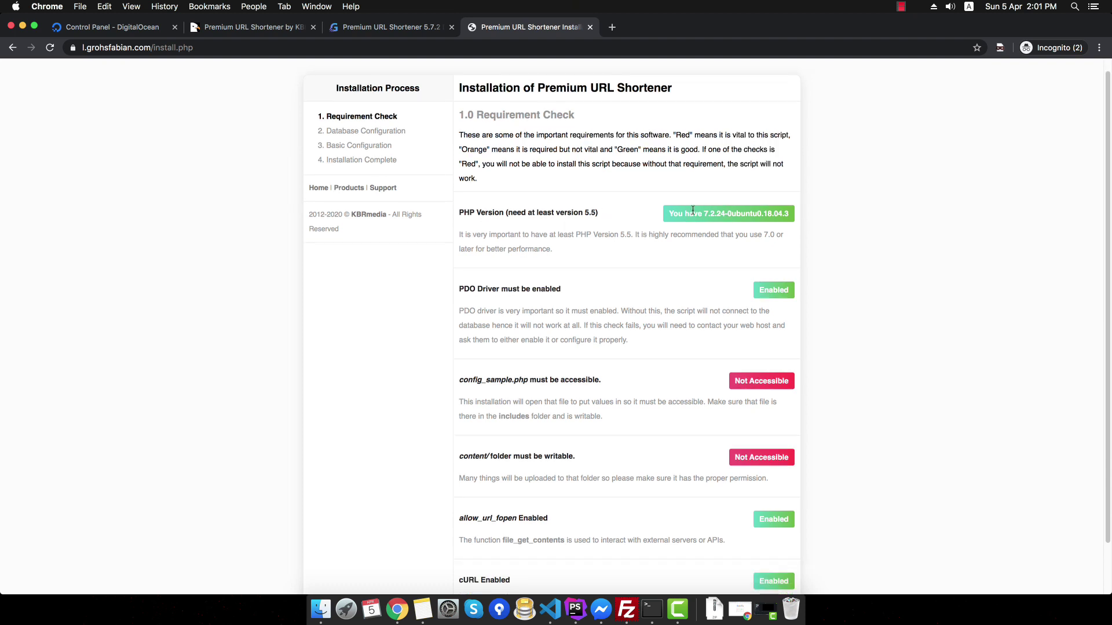
{"action": "scroll", "coordinate": [659, 255], "scroll_direction": "down", "scroll_amount": 3}
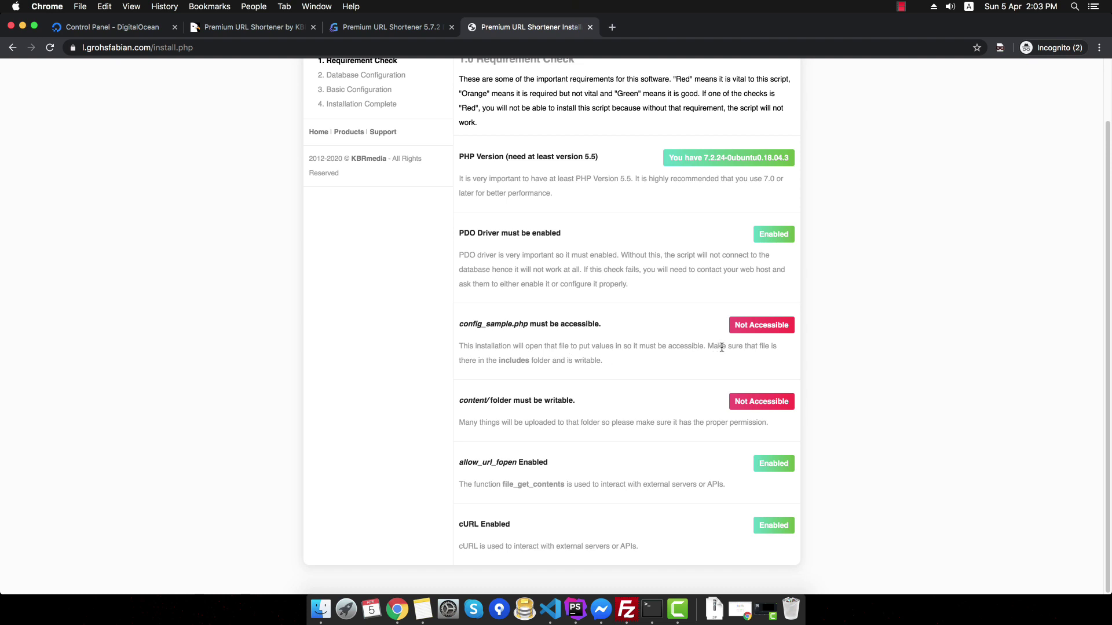
{"action": "double_click", "coordinate": [504, 362]}
- Set includes/config_sample.php permissions to 775 in FileZilla
{"action": "left_click", "coordinate": [625, 609]}
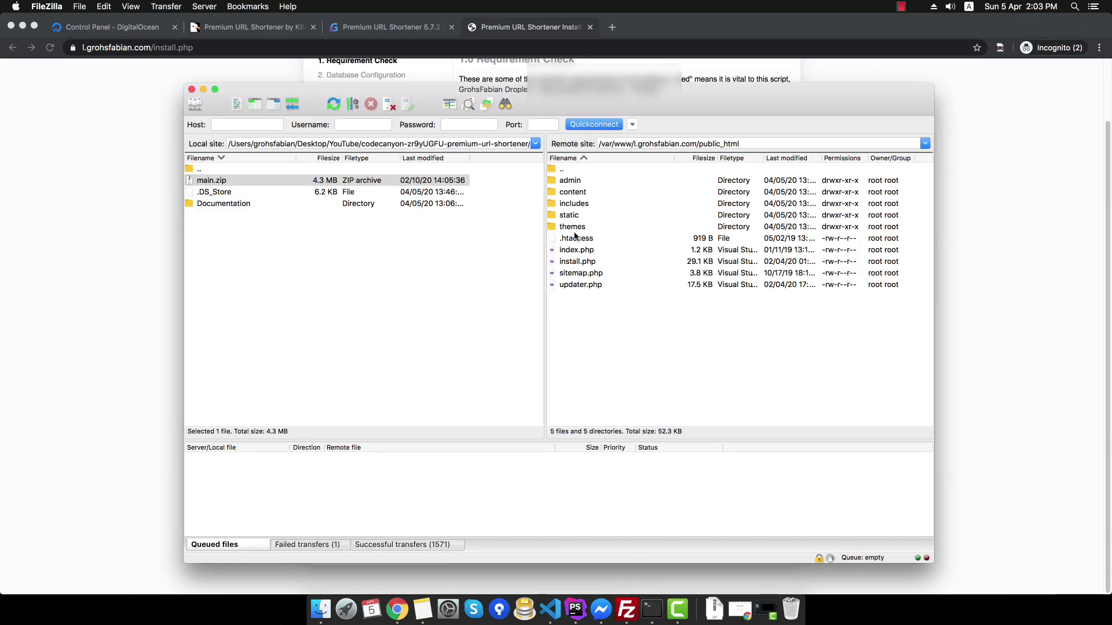
{"action": "double_click", "coordinate": [580, 207]}
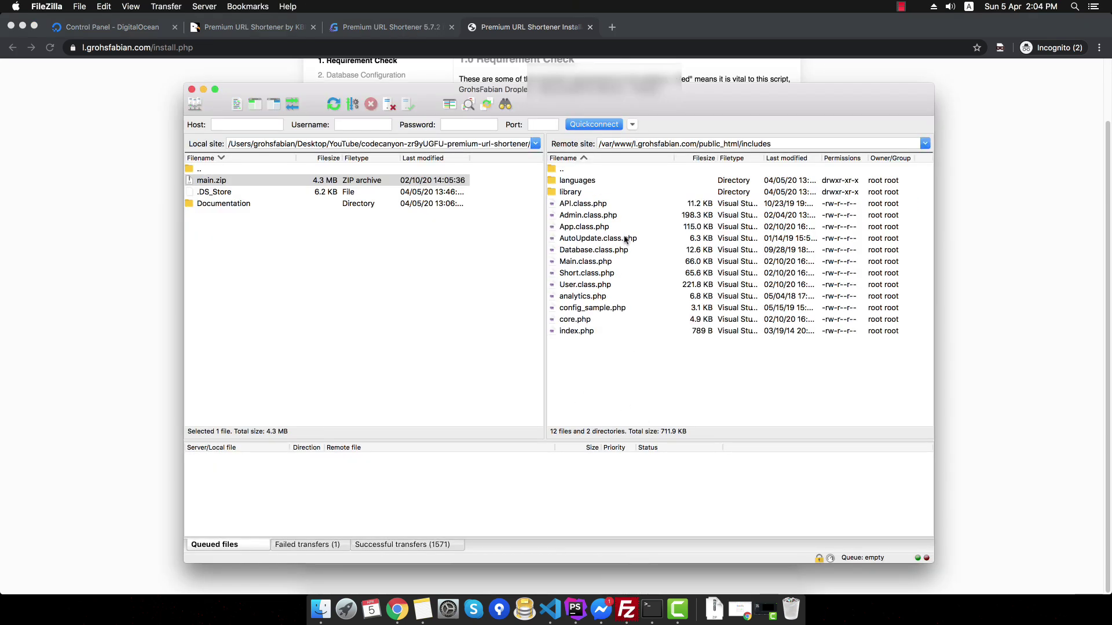
{"action": "right_click", "coordinate": [593, 309]}
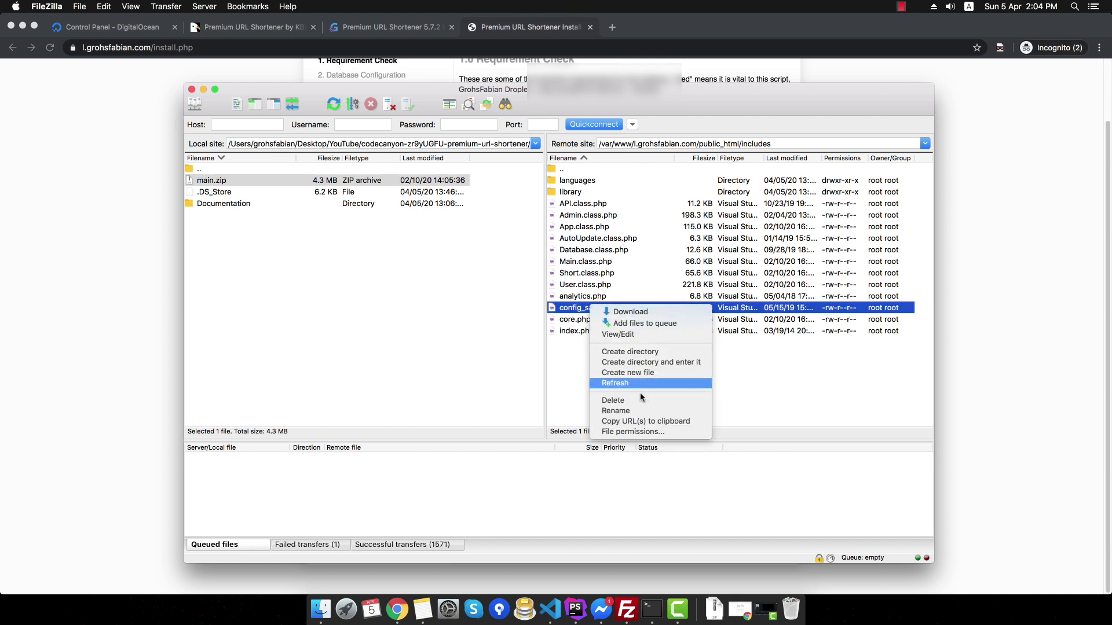
{"action": "left_click", "coordinate": [669, 432]}
{"action": "type", "text": "77"}
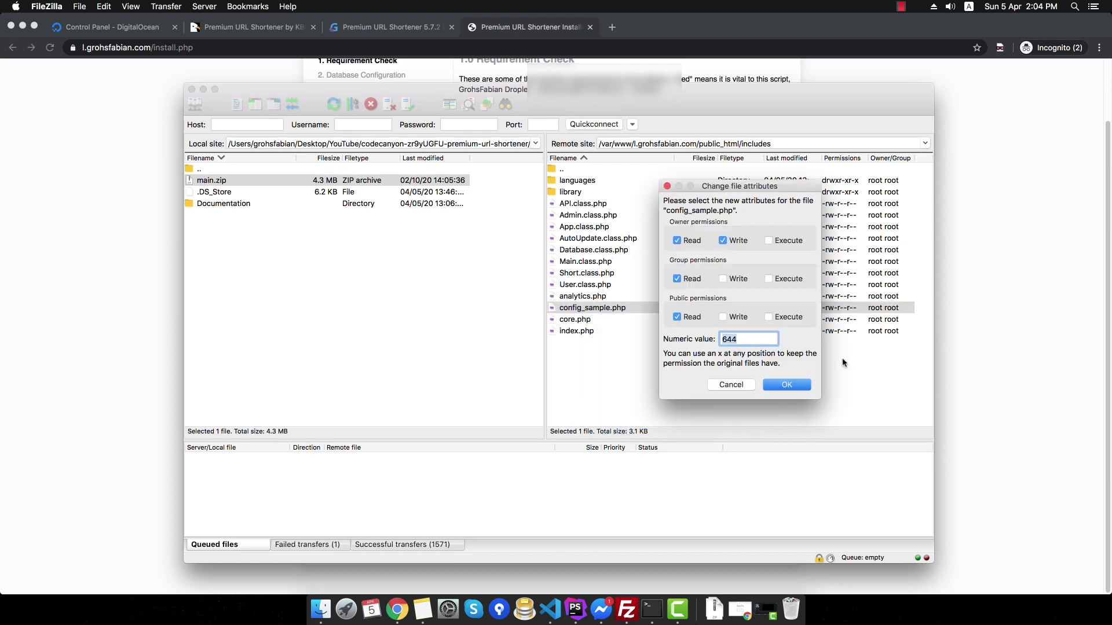
{"action": "type", "text": "7"}
{"action": "key", "text": "BackSpace"}
{"action": "type", "text": "5"}
{"action": "left_click", "coordinate": [783, 385]}
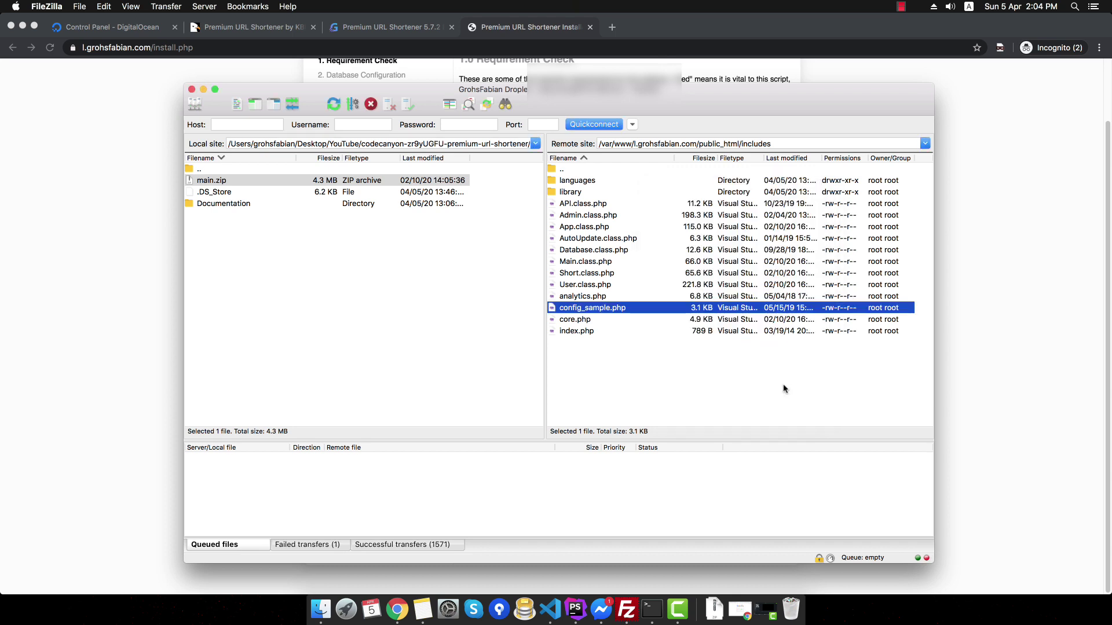
- Set the content folder's permissions to 775 and reload the installer to recheck
{"action": "double_click", "coordinate": [565, 170]}
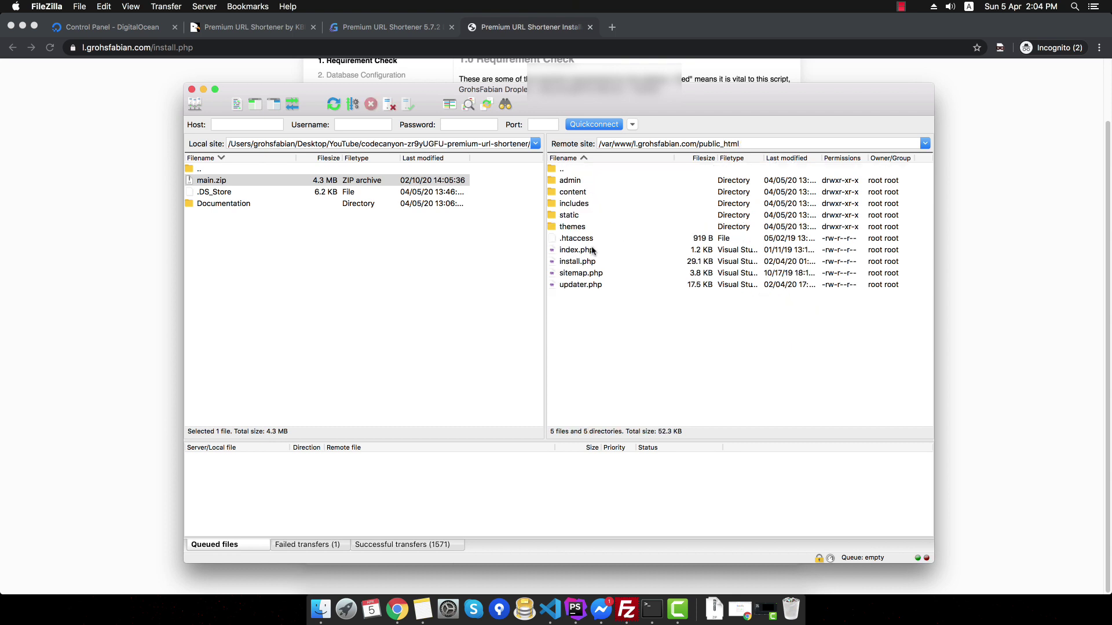
{"action": "left_click", "coordinate": [577, 194]}
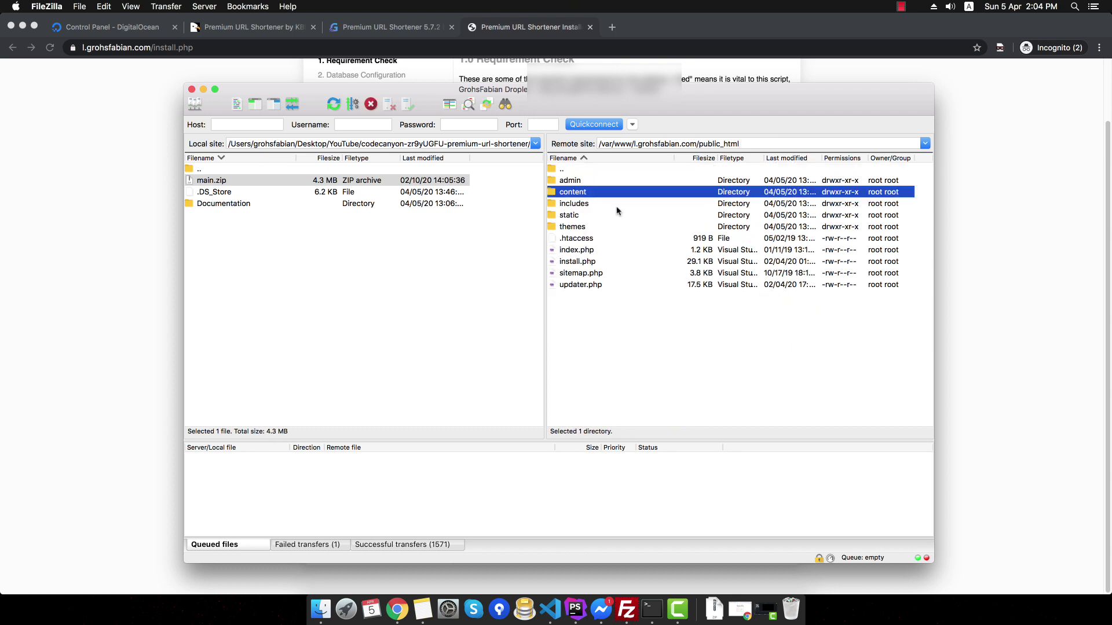
{"action": "key", "text": "Return"}
{"action": "double_click", "coordinate": [567, 169]}
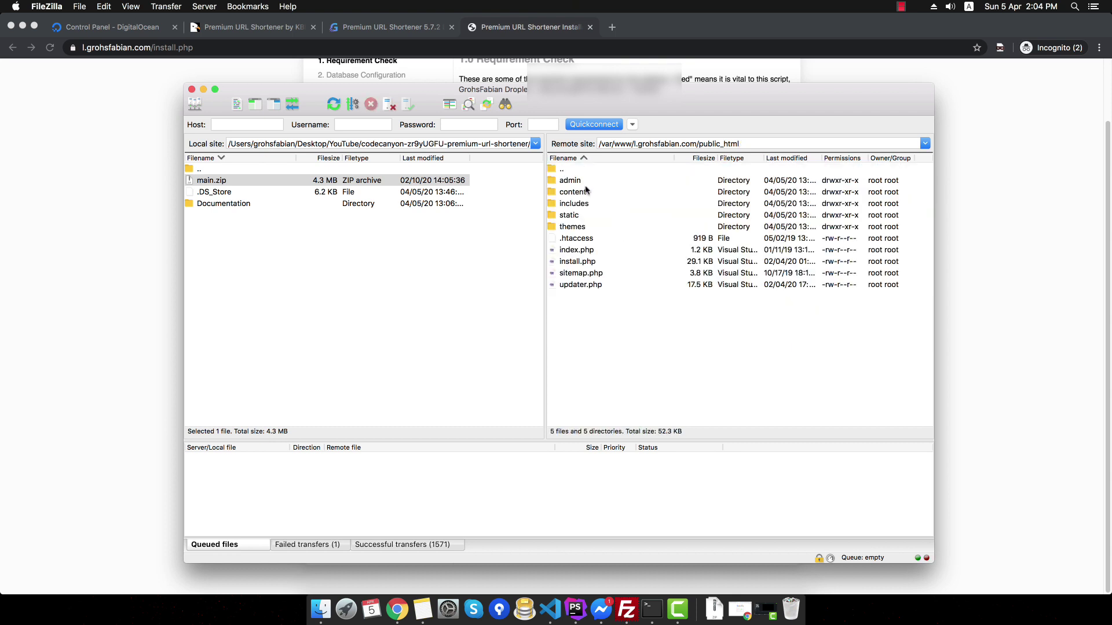
{"action": "right_click", "coordinate": [581, 195]}
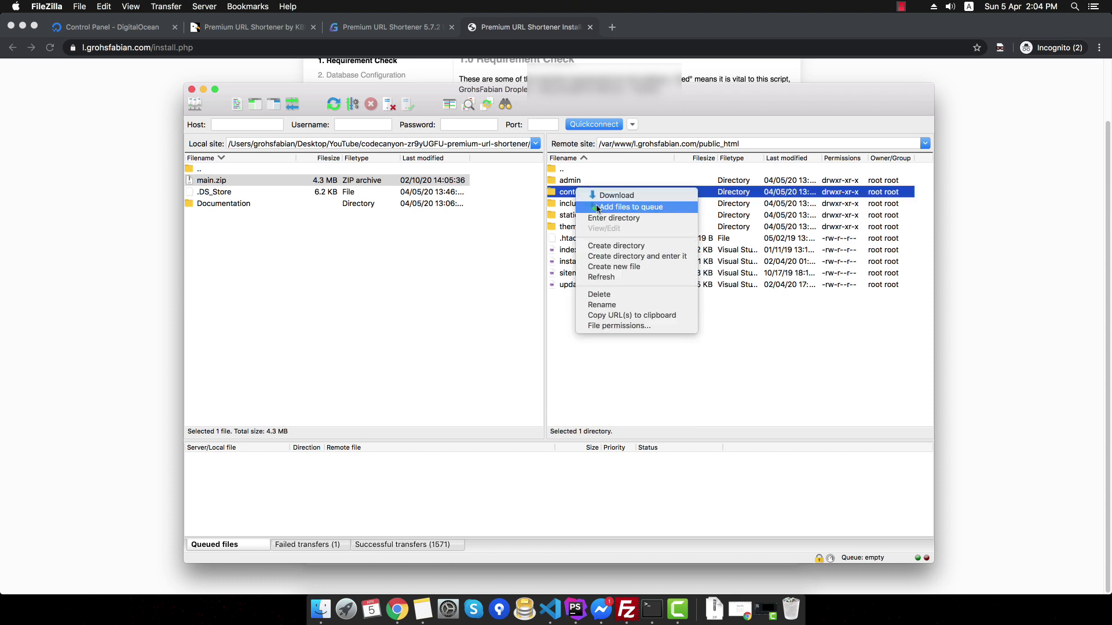
{"action": "left_click", "coordinate": [618, 327]}
{"action": "double_click", "coordinate": [724, 315]}
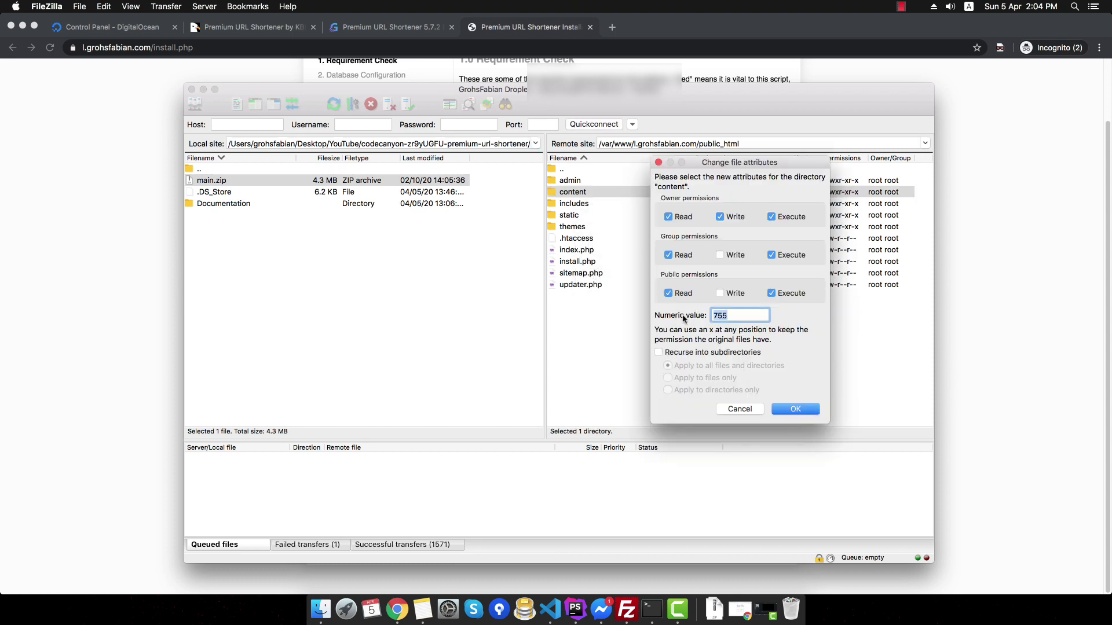
{"action": "type", "text": "775"}
{"action": "left_click", "coordinate": [794, 410]}
{"action": "left_click", "coordinate": [975, 290]}
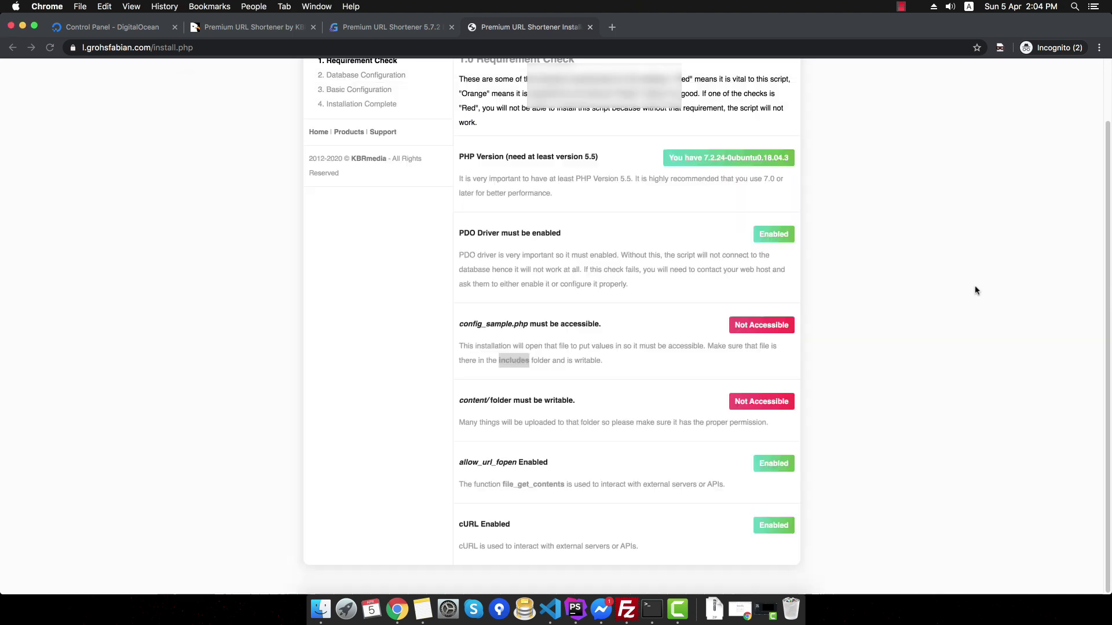
{"action": "scroll", "coordinate": [516, 326], "scroll_direction": "up", "scroll_amount": 2}
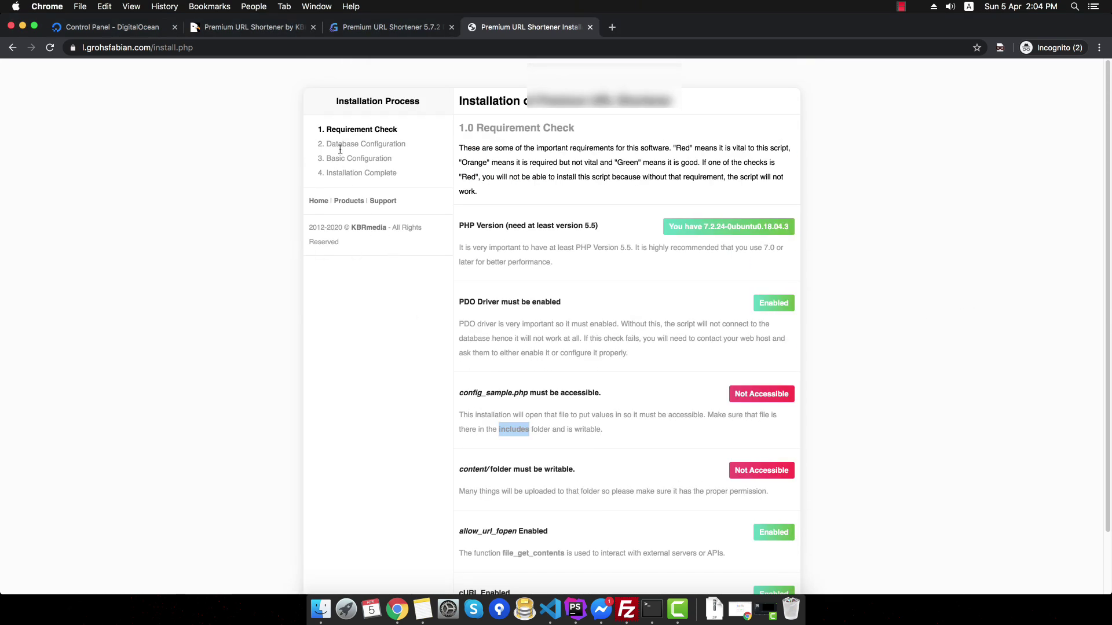
{"action": "left_click", "coordinate": [50, 48]}
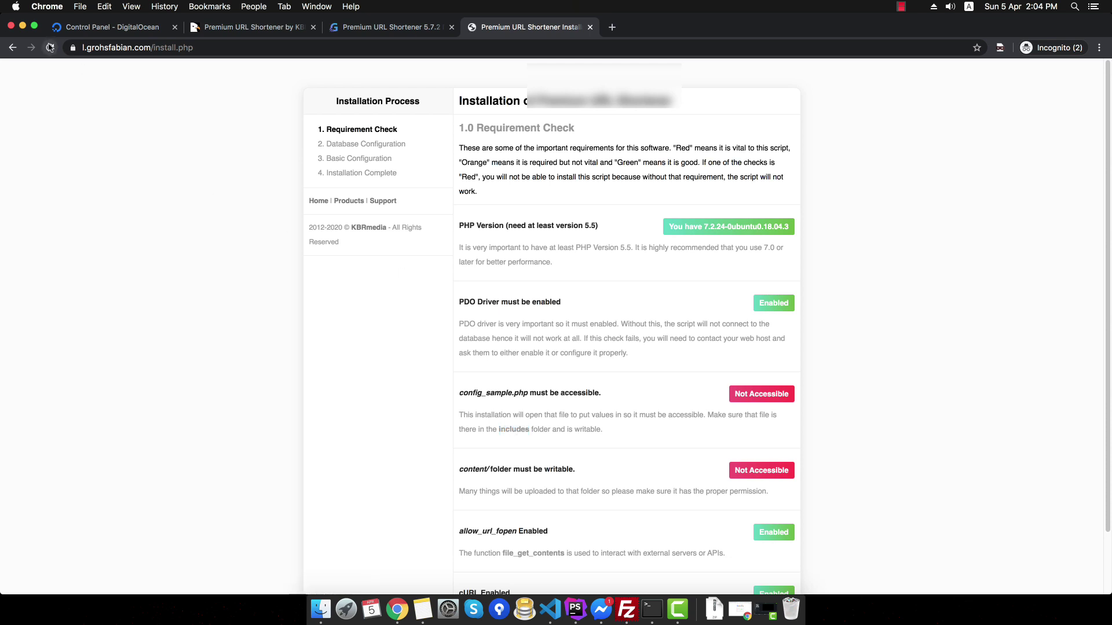
- Change the content folder's permissions to 777, recursing into subdirectories
{"action": "left_click", "coordinate": [626, 609]}
{"action": "right_click", "coordinate": [581, 188]}
{"action": "left_click", "coordinate": [623, 321]}
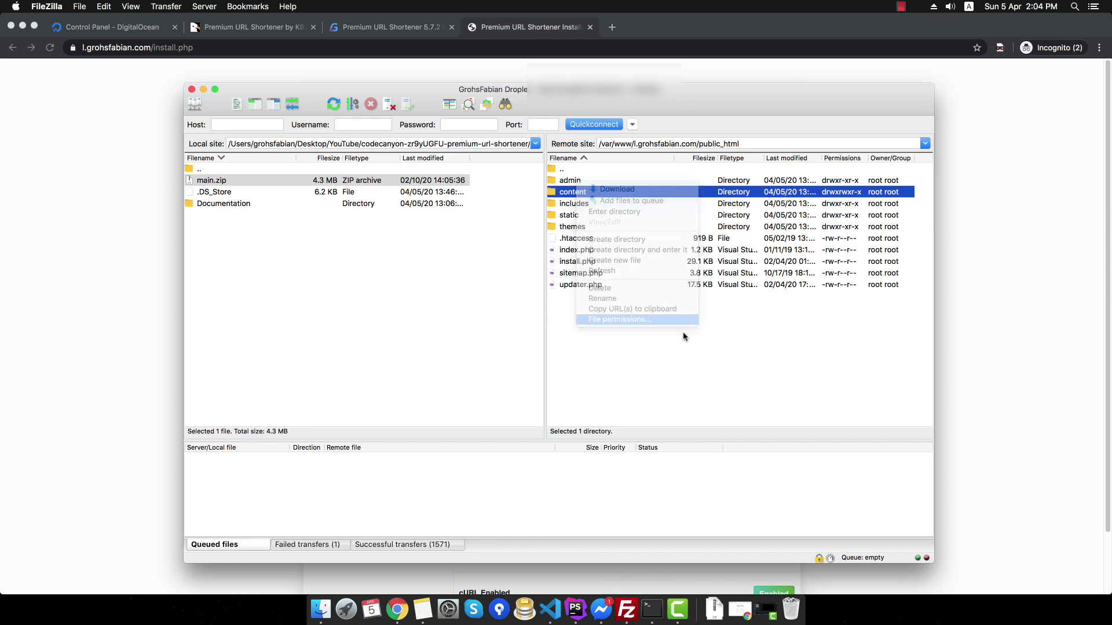
{"action": "double_click", "coordinate": [721, 315]}
{"action": "type", "text": "777"}
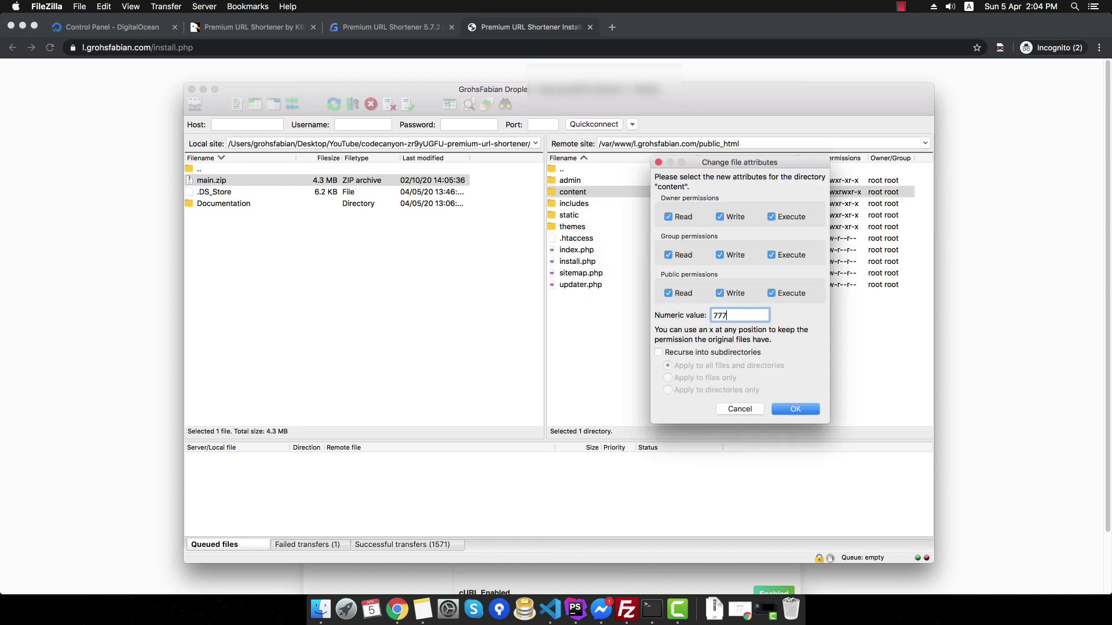
{"action": "left_click", "coordinate": [698, 352]}
{"action": "left_click", "coordinate": [796, 409]}
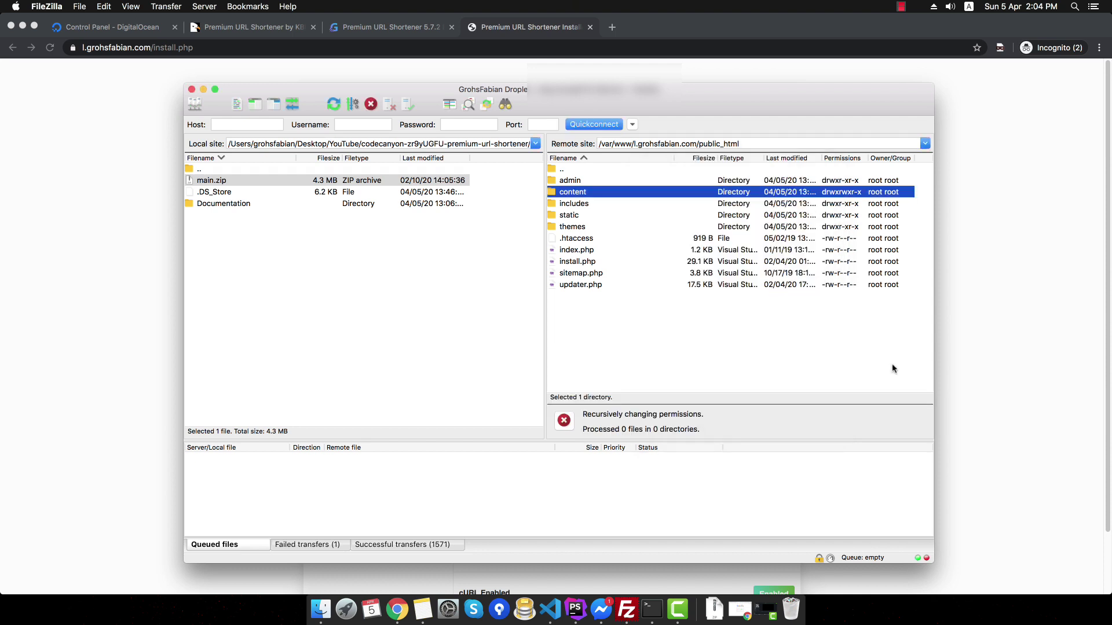
- Set config_sample.php permissions to 777 and reload the installer, now showing both Accessible
{"action": "left_click", "coordinate": [580, 204]}
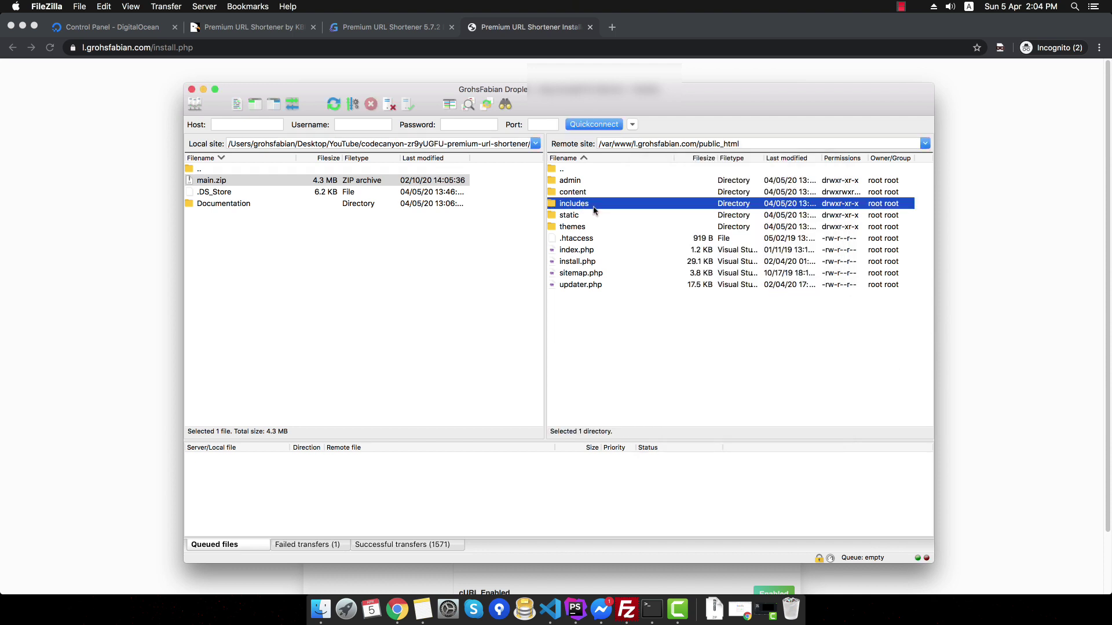
{"action": "double_click", "coordinate": [583, 206]}
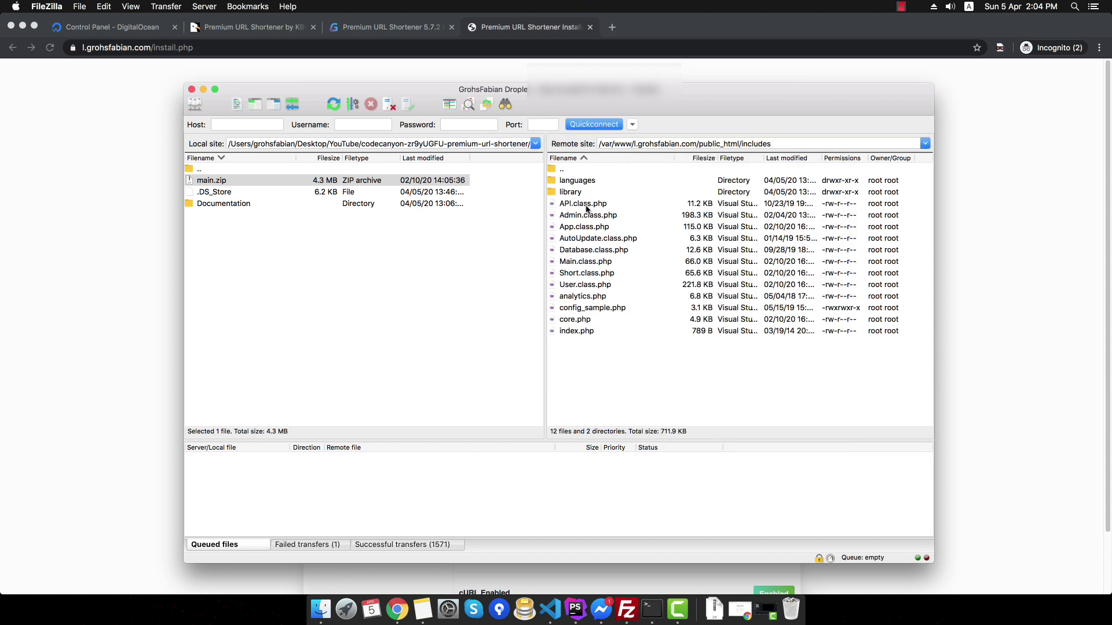
{"action": "right_click", "coordinate": [585, 308]}
{"action": "left_click", "coordinate": [623, 425]}
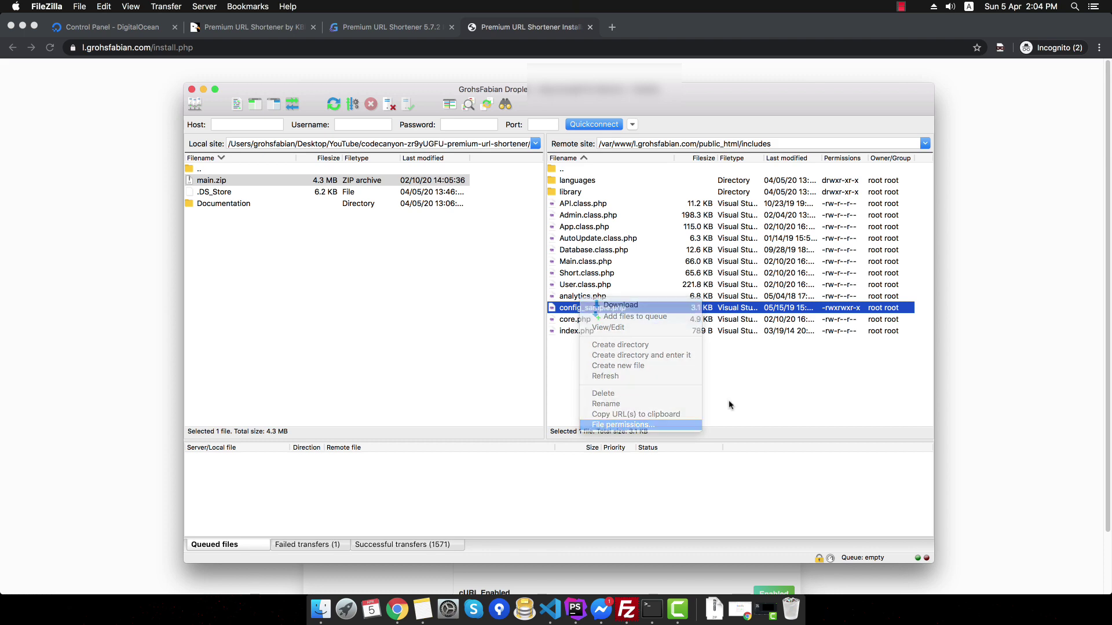
{"action": "type", "text": "7"}
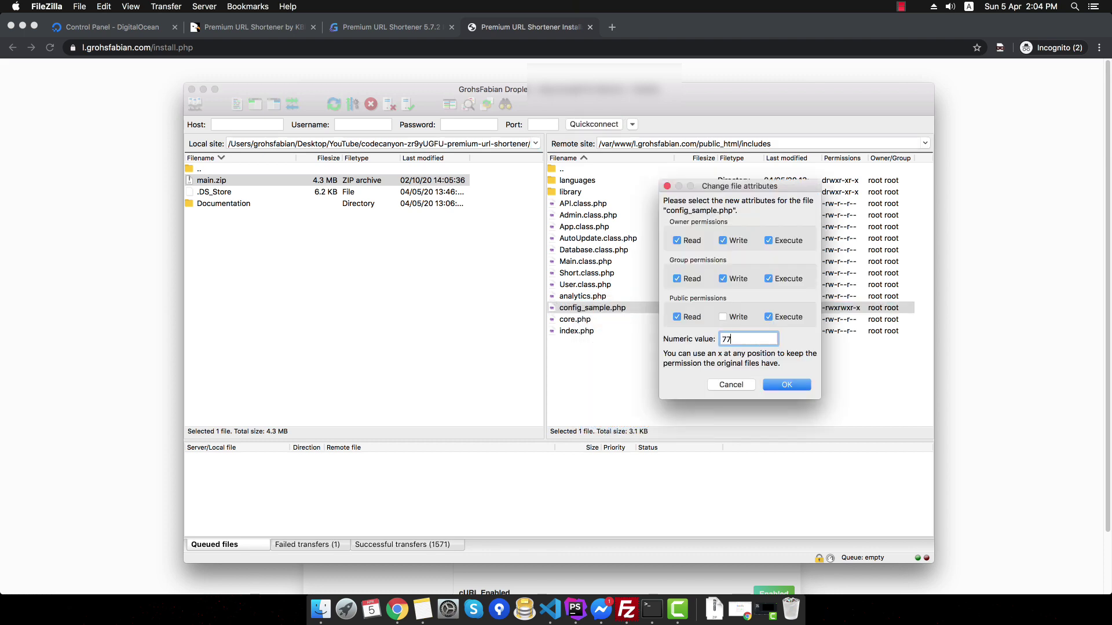
{"action": "type", "text": "7"}
{"action": "key", "text": "Return"}
{"action": "left_click", "coordinate": [947, 255]}
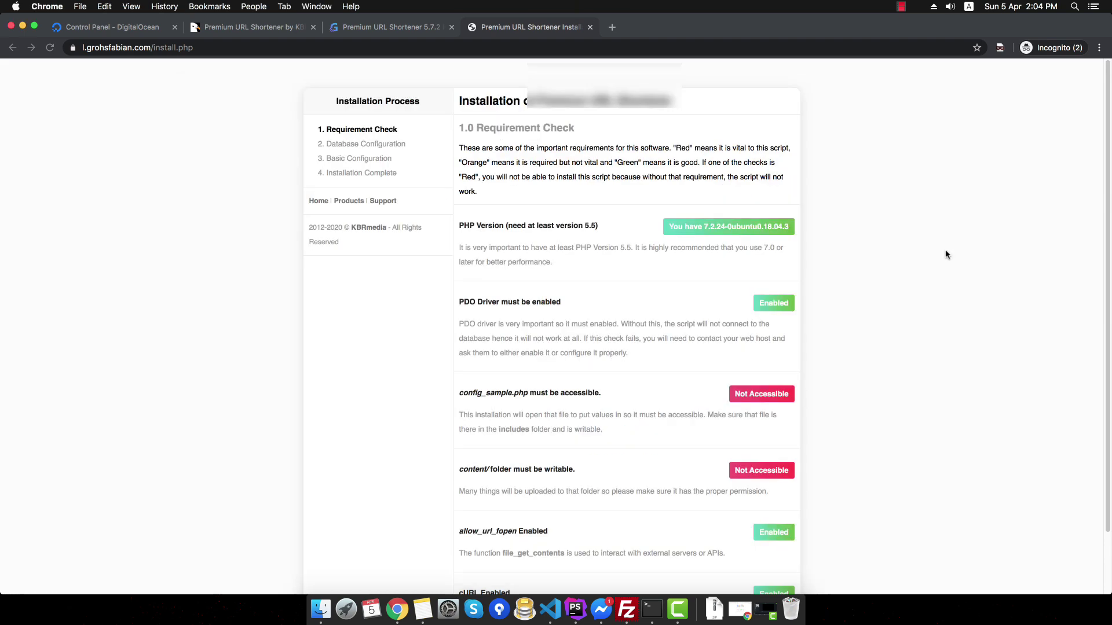
{"action": "left_click", "coordinate": [50, 48]}
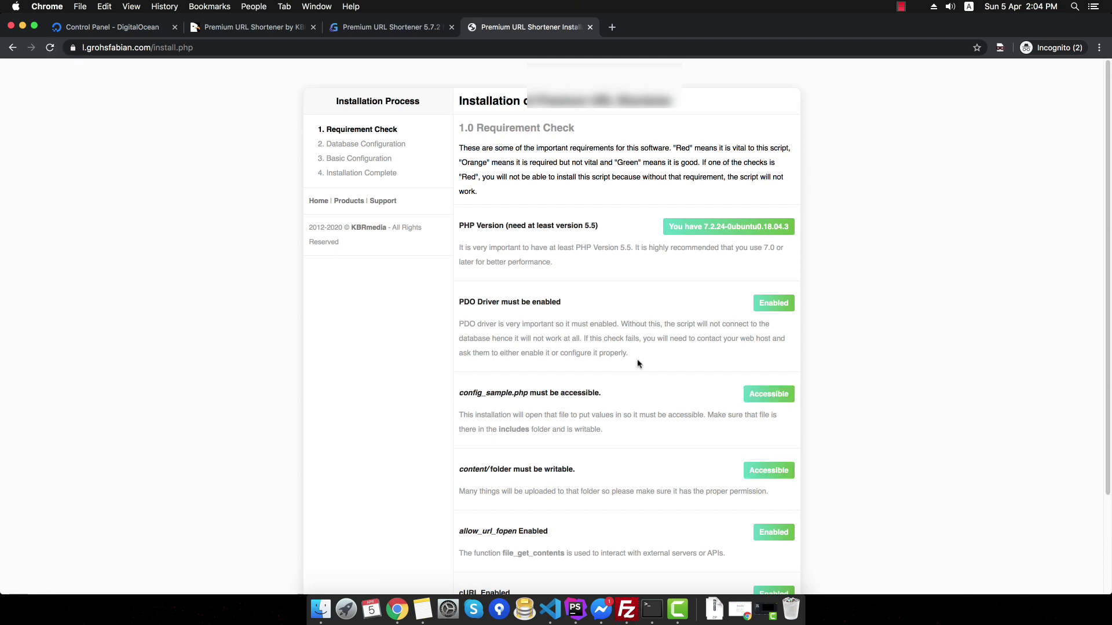
- Proceed to database configuration, fill in the security key, and create the configuration file
{"action": "scroll", "coordinate": [762, 445], "scroll_direction": "down", "scroll_amount": 4}
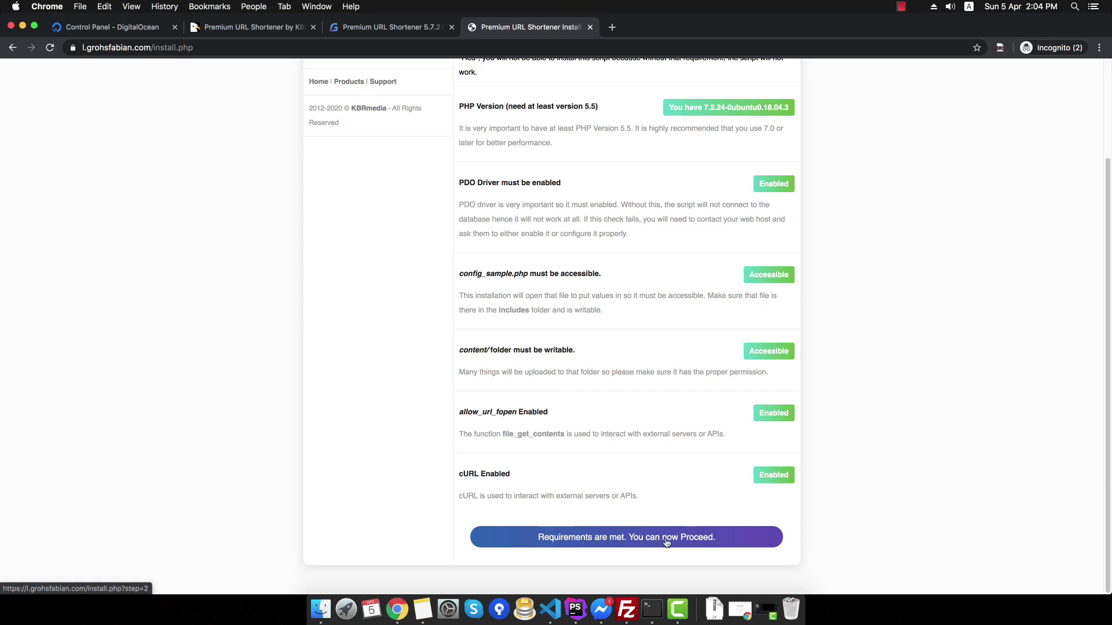
{"action": "left_click", "coordinate": [666, 538]}
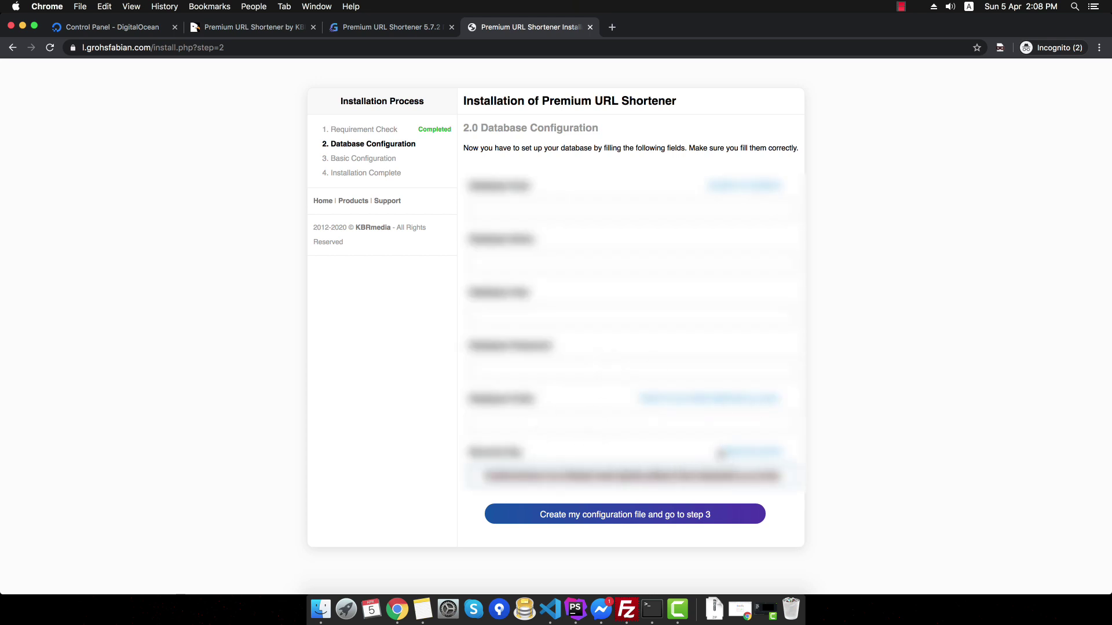
{"action": "left_click", "coordinate": [718, 472]}
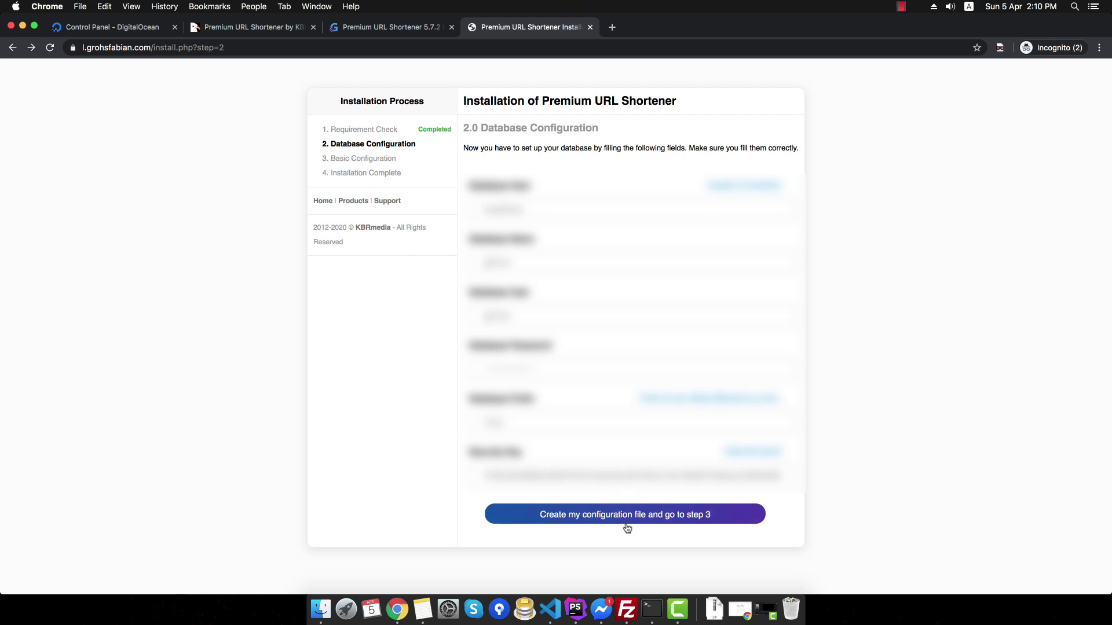
{"action": "left_click", "coordinate": [694, 521]}
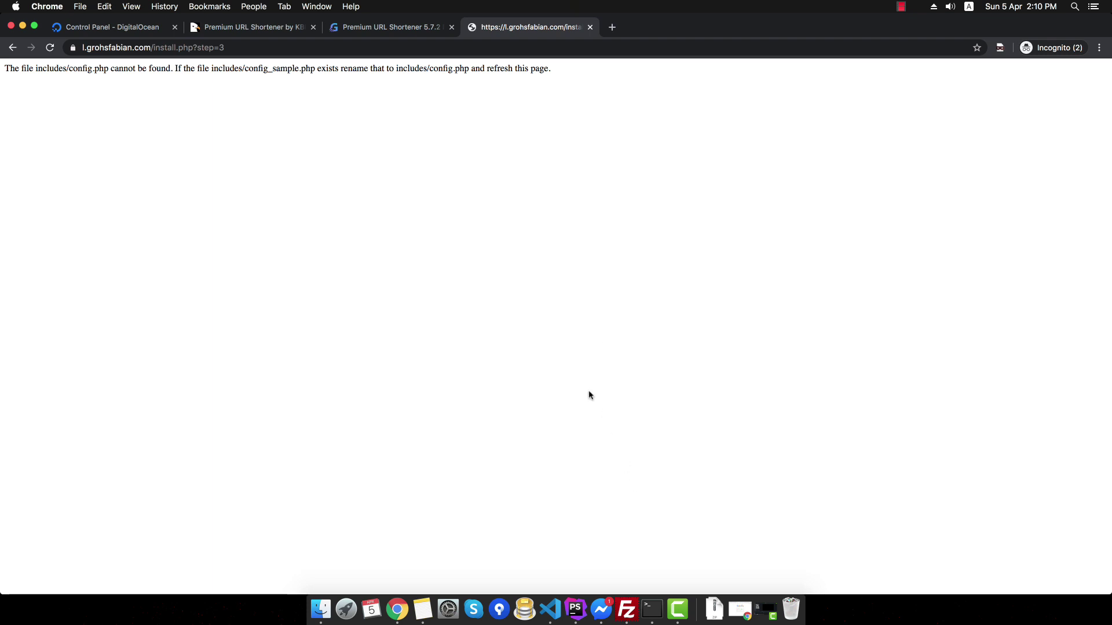
- Rename the remote config_sample.php to config.php in FileZilla, then reload the installer page in Chrome
{"action": "left_click", "coordinate": [627, 609]}
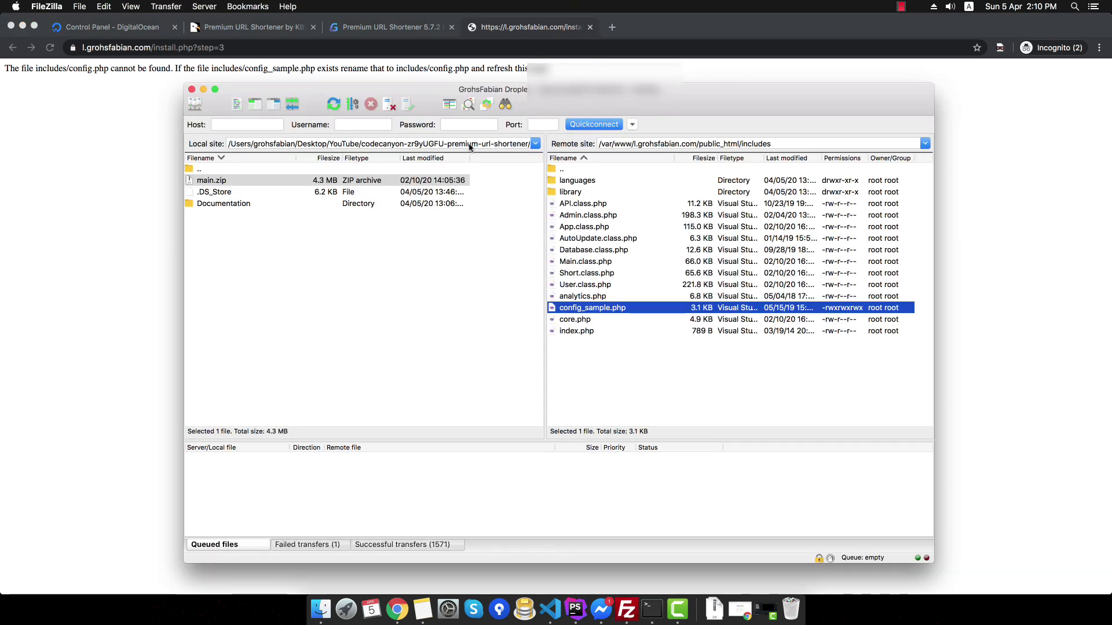
{"action": "left_click", "coordinate": [333, 105]}
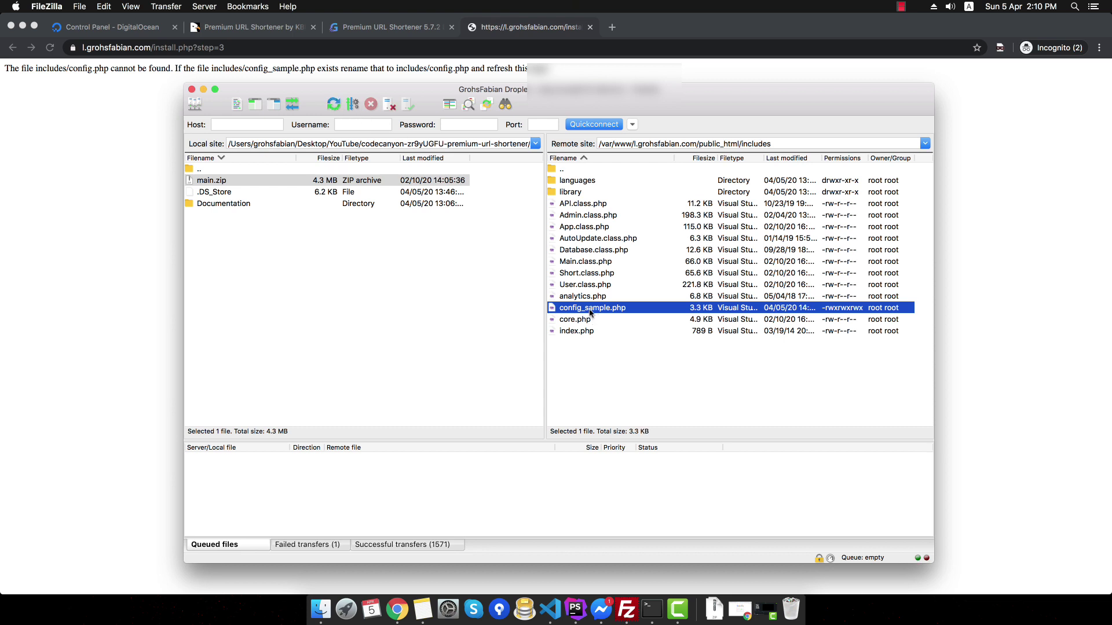
{"action": "left_click", "coordinate": [590, 313]}
{"action": "left_click_drag", "start_coordinate": [583, 308], "coordinate": [614, 307]}
{"action": "key", "text": "BackSpace"}
{"action": "left_click", "coordinate": [666, 387]}
{"action": "left_click", "coordinate": [125, 159]}
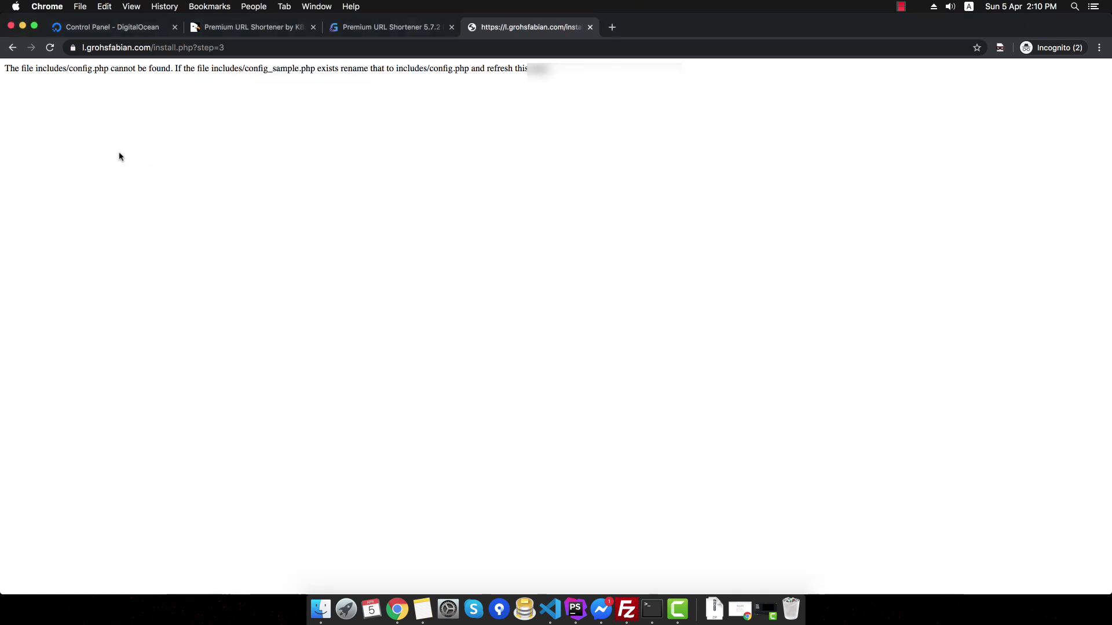
{"action": "left_click", "coordinate": [50, 48]}
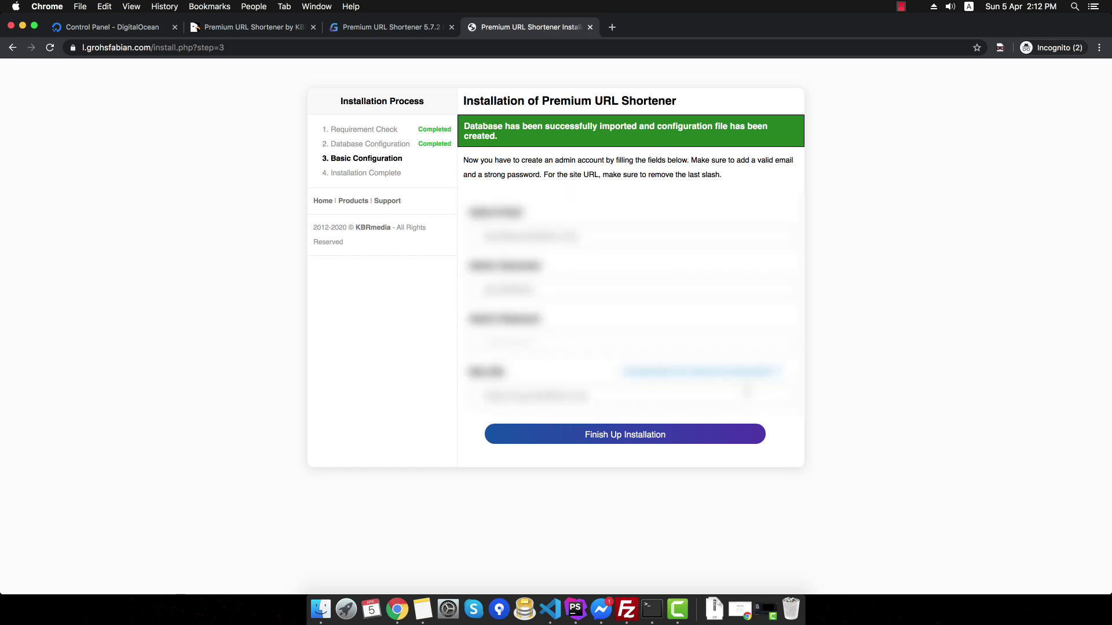
- Submit the admin account with Finish Up Installation, then use Delete Install to reach the homepage
{"action": "left_click", "coordinate": [687, 439]}
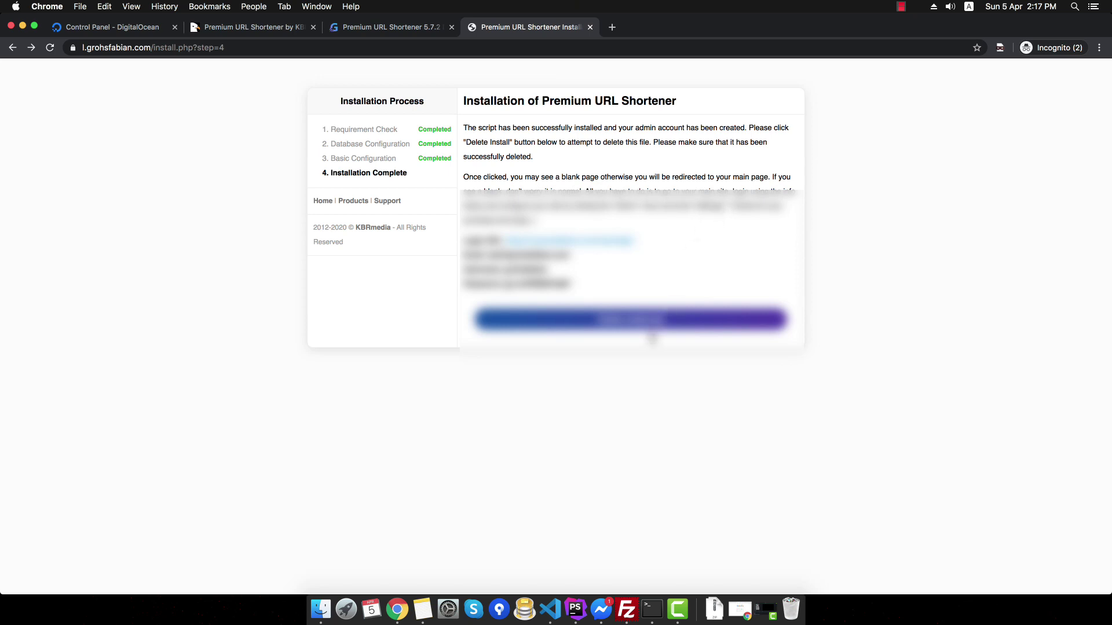
{"action": "left_click", "coordinate": [650, 325]}
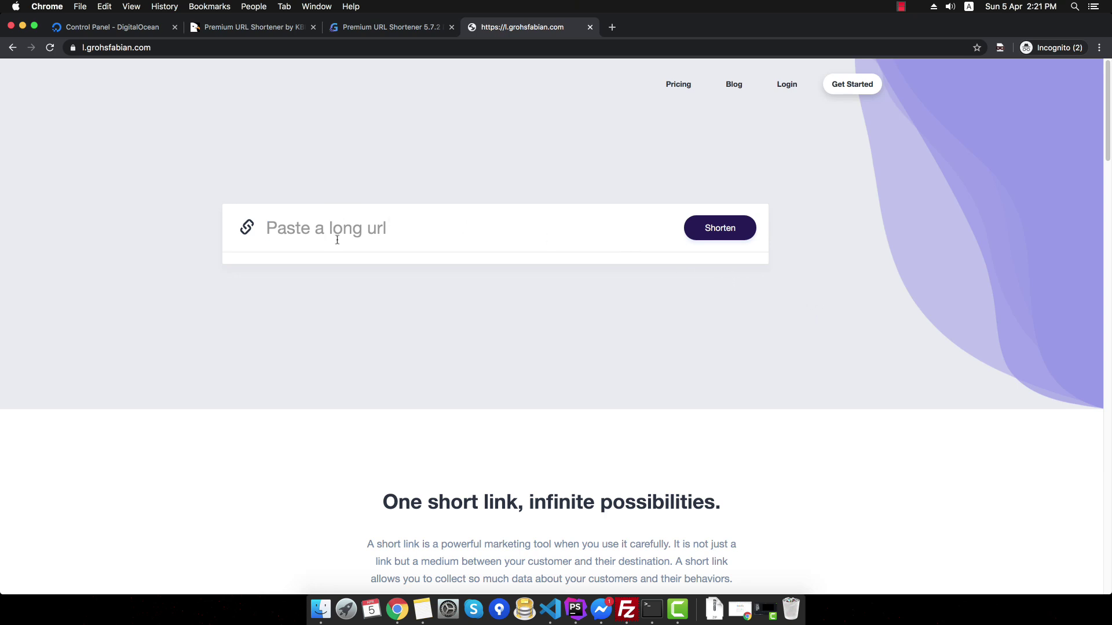
- Scroll through the public homepage to look it over
{"action": "scroll", "coordinate": [372, 304], "scroll_direction": "down", "scroll_amount": 3}
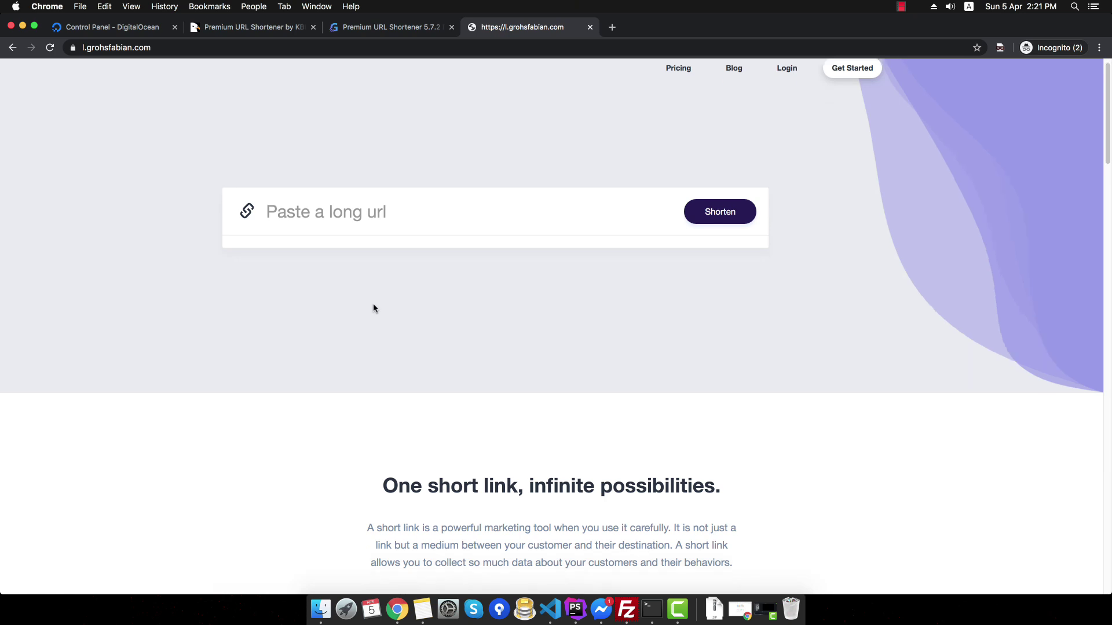
{"action": "scroll", "coordinate": [373, 303], "scroll_direction": "down", "scroll_amount": 7}
{"action": "scroll", "coordinate": [368, 300], "scroll_direction": "up", "scroll_amount": 2}
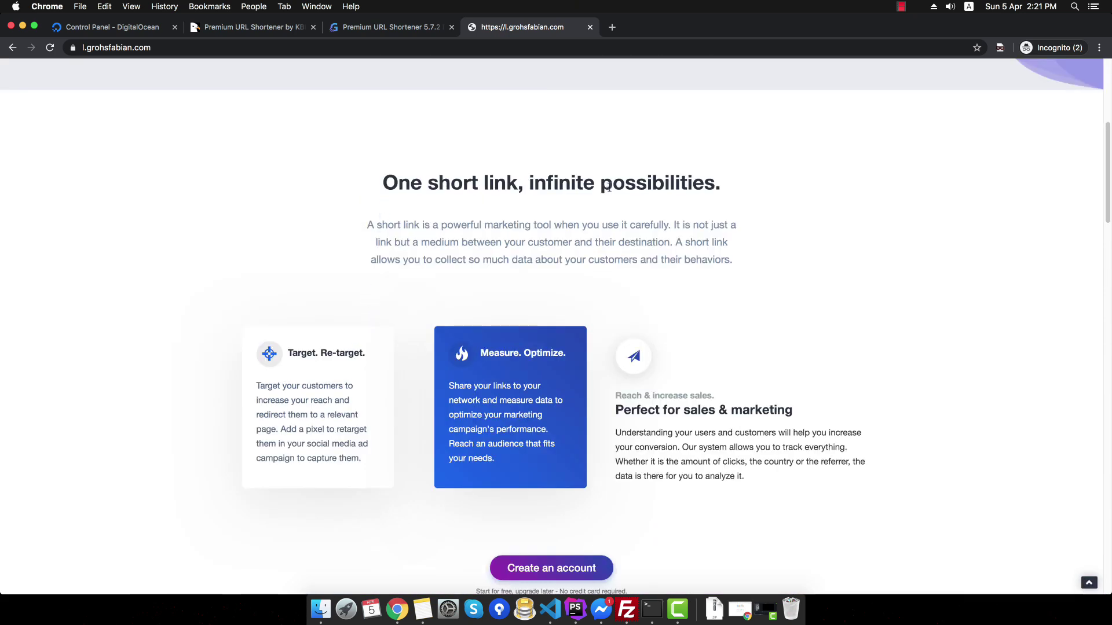
{"action": "scroll", "coordinate": [641, 208], "scroll_direction": "down", "scroll_amount": 10}
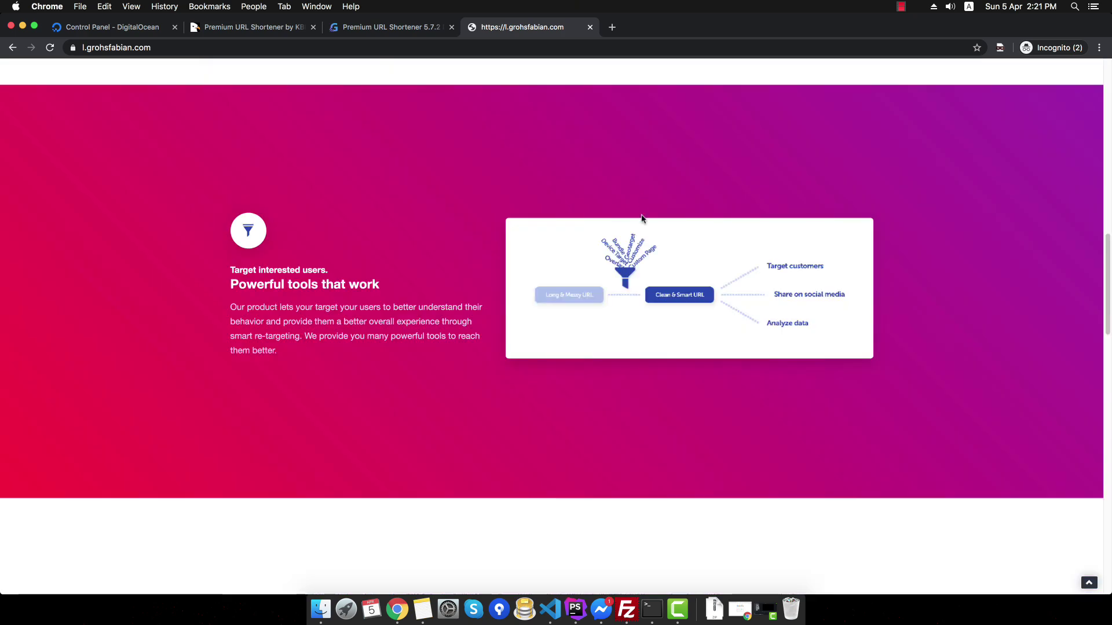
{"action": "scroll", "coordinate": [642, 218], "scroll_direction": "down", "scroll_amount": 15}
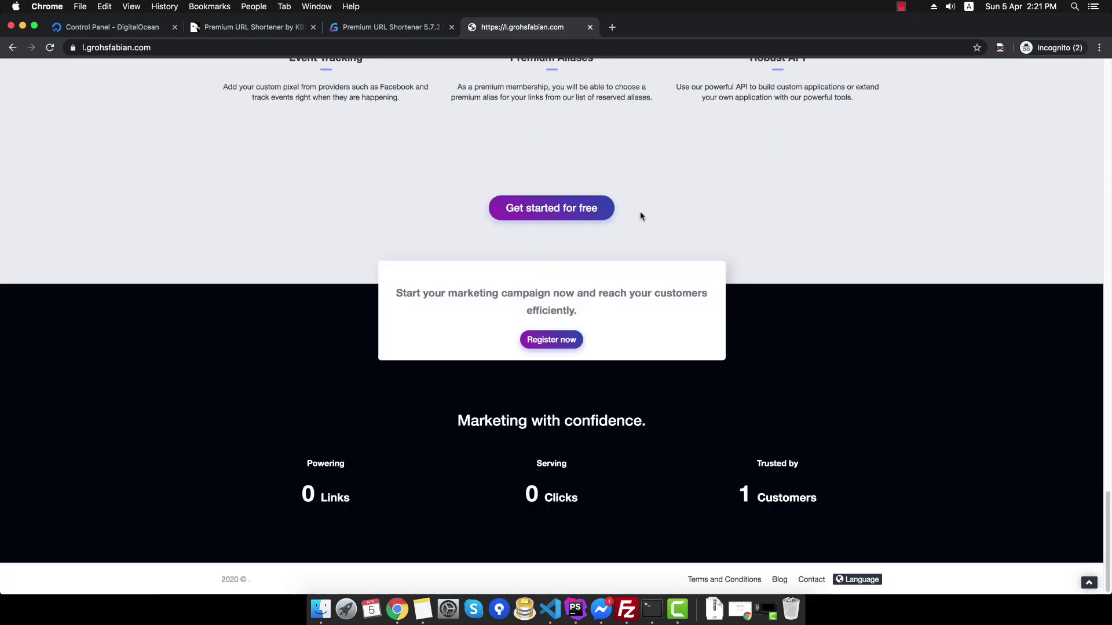
{"action": "scroll", "coordinate": [632, 218], "scroll_direction": "up", "scroll_amount": 20}
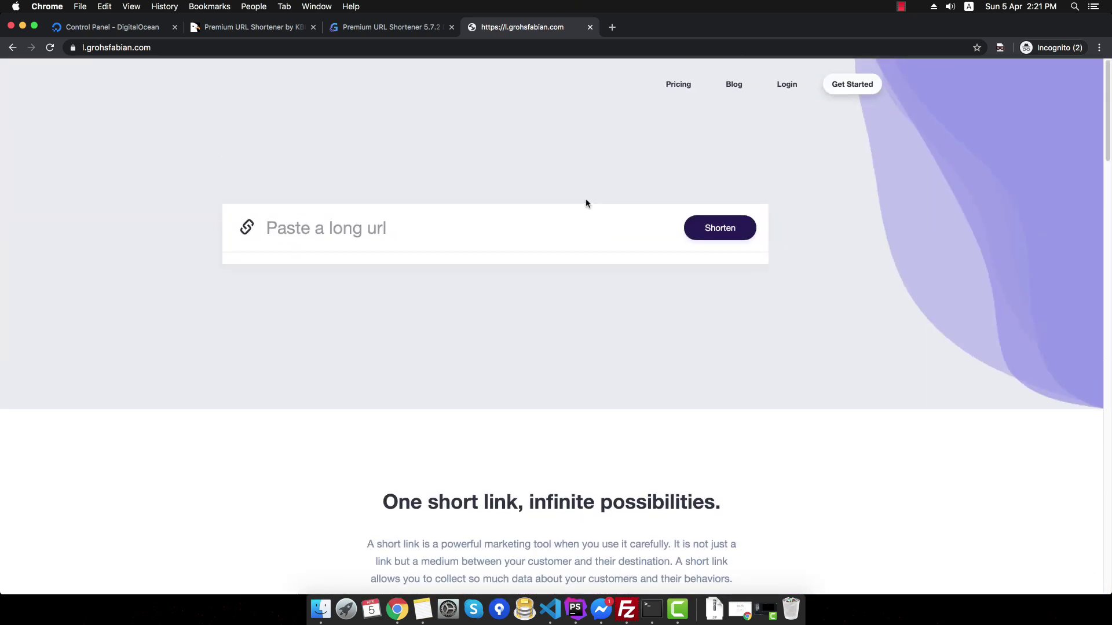
- Log in with the saved admin username and password to reach the user dashboard
{"action": "left_click", "coordinate": [787, 84]}
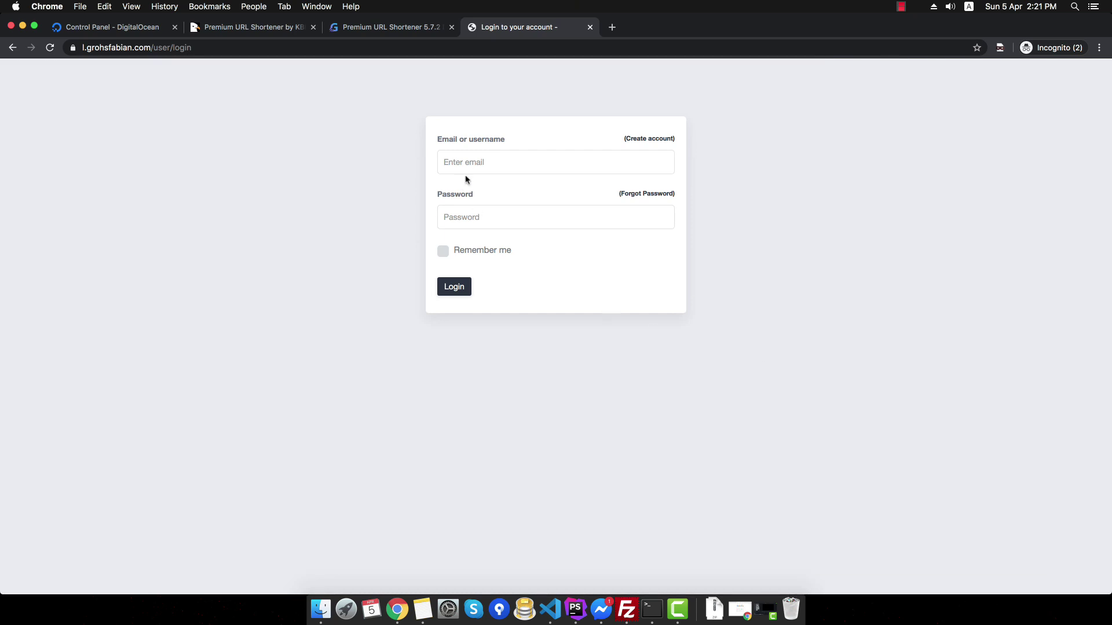
{"action": "left_click", "coordinate": [489, 154]}
{"action": "type", "text": "gr"}
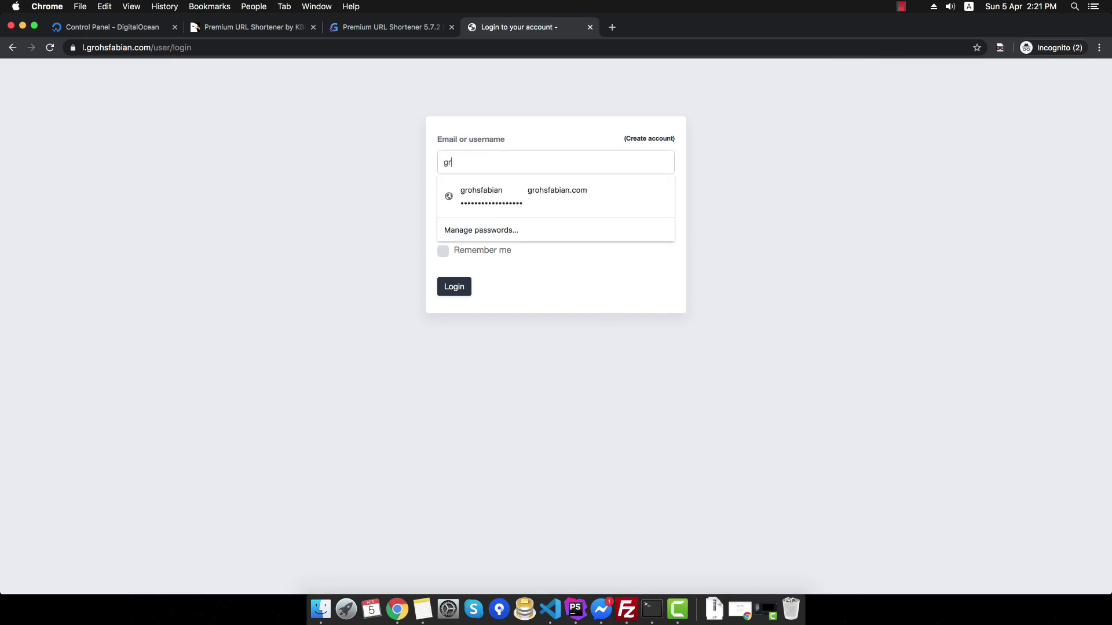
{"action": "type", "text": "ohsfabian"}
{"action": "key", "text": "Tab"}
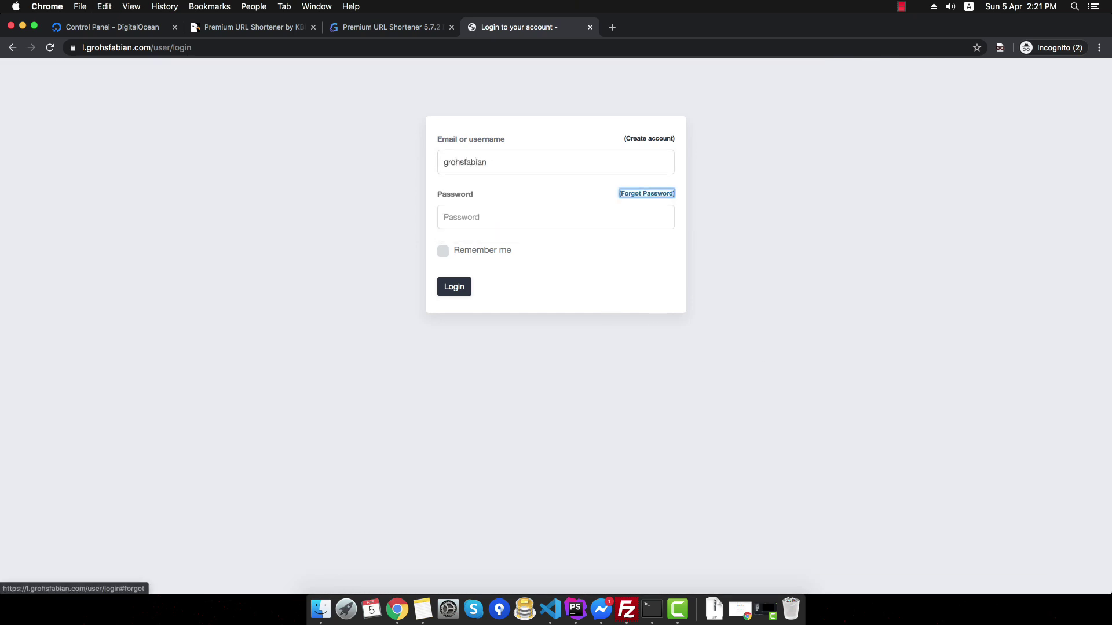
{"action": "key", "text": "Tab"}
{"action": "key", "text": "super+v"}
{"action": "key", "text": "Return"}
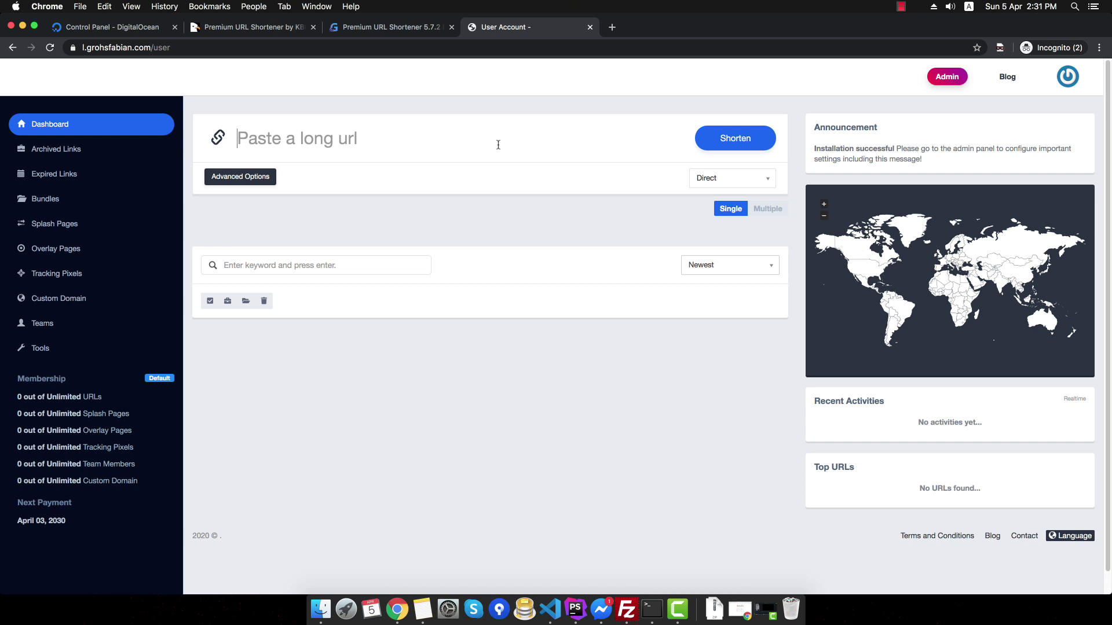
- Open learnscraping.com in a new tab and select the Puppeteer web scraping guide's URL
{"action": "key", "text": "super+t"}
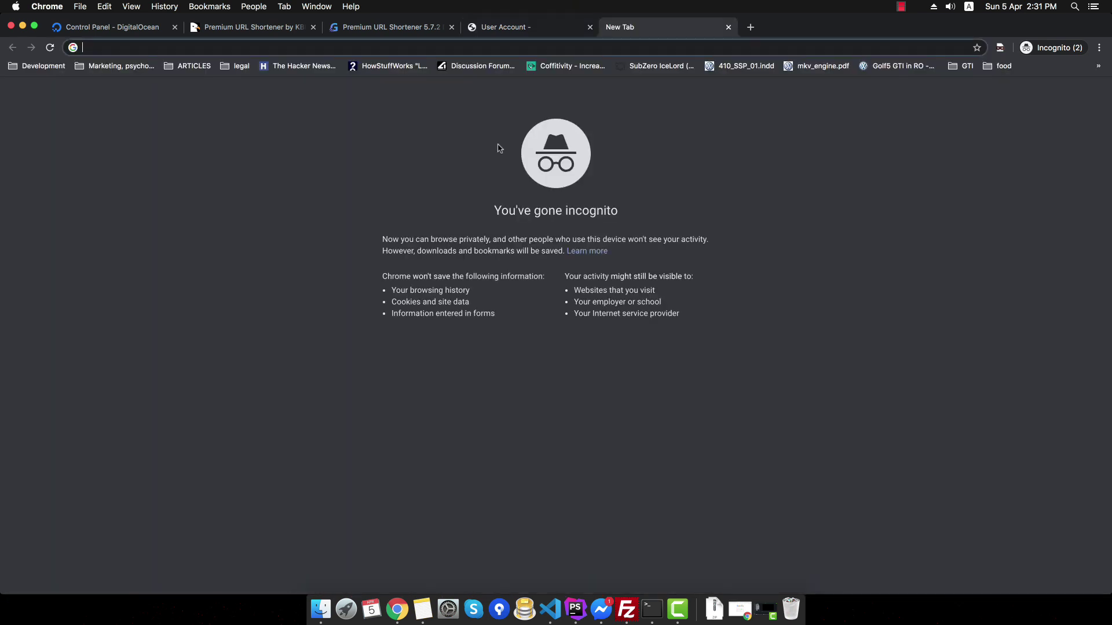
{"action": "type", "text": "lear"}
{"action": "key", "text": "Return"}
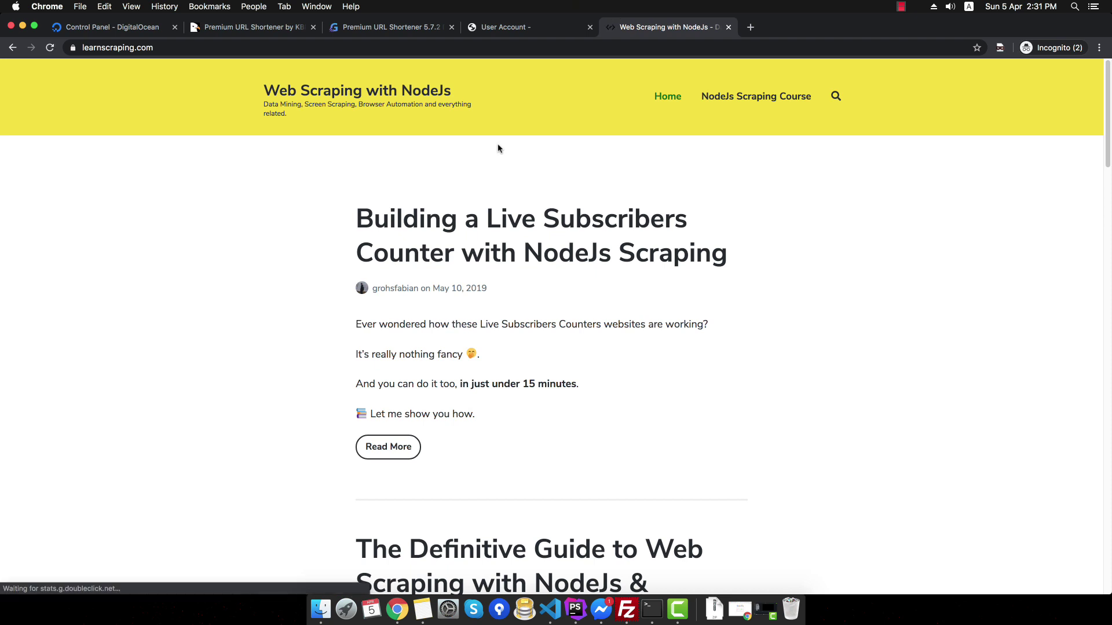
{"action": "scroll", "coordinate": [637, 277], "scroll_direction": "down", "scroll_amount": 10}
{"action": "scroll", "coordinate": [582, 278], "scroll_direction": "up", "scroll_amount": 4}
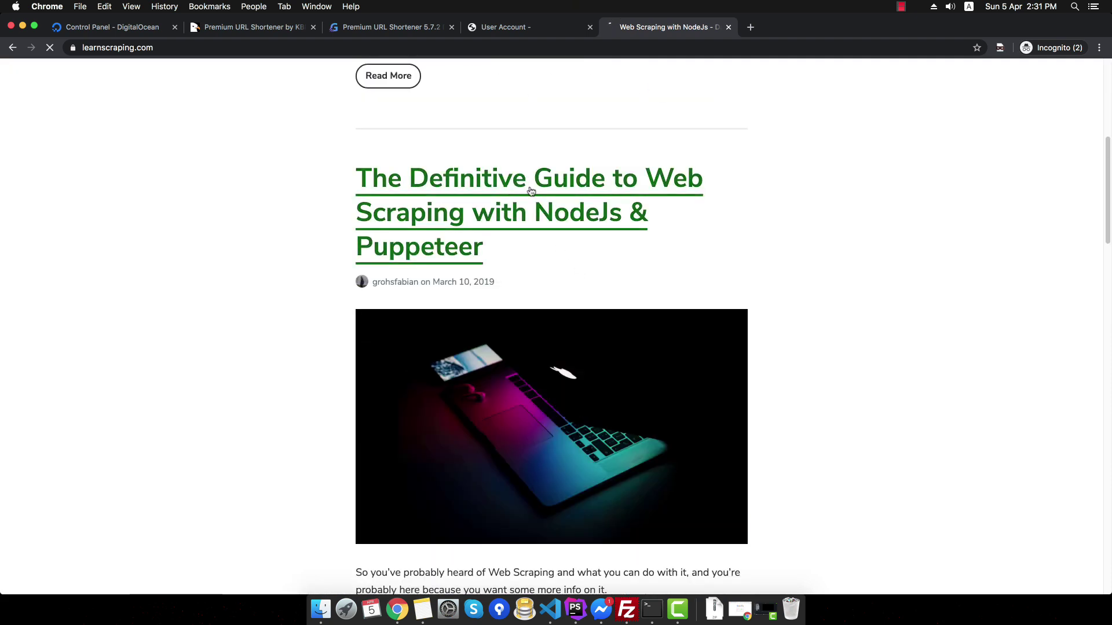
{"action": "left_click", "coordinate": [579, 217]}
{"action": "left_click", "coordinate": [543, 47]}
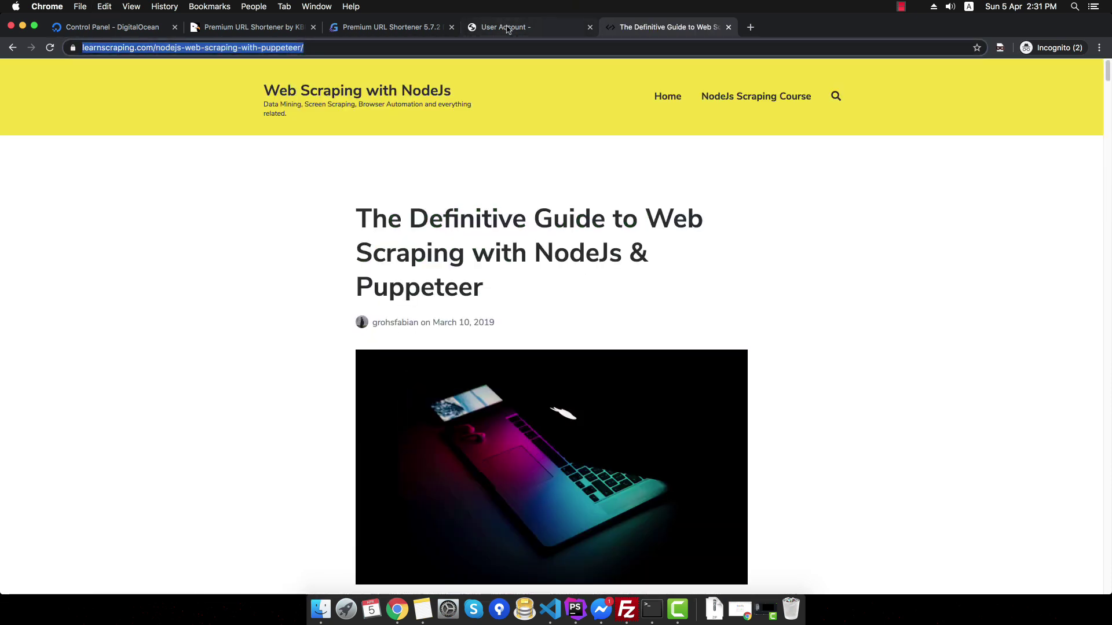
- Paste the article URL into the dashboard's long-URL field, keep Direct redirection, and expand Advanced Options
{"action": "left_click", "coordinate": [508, 27]}
{"action": "key", "text": "super+v"}
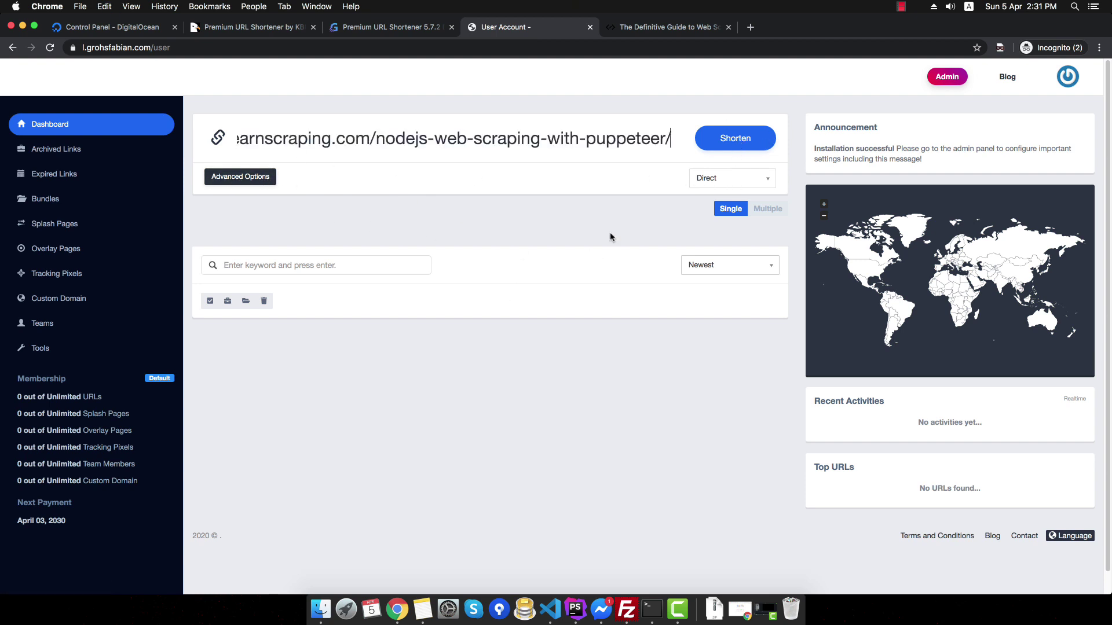
{"action": "left_click", "coordinate": [728, 185]}
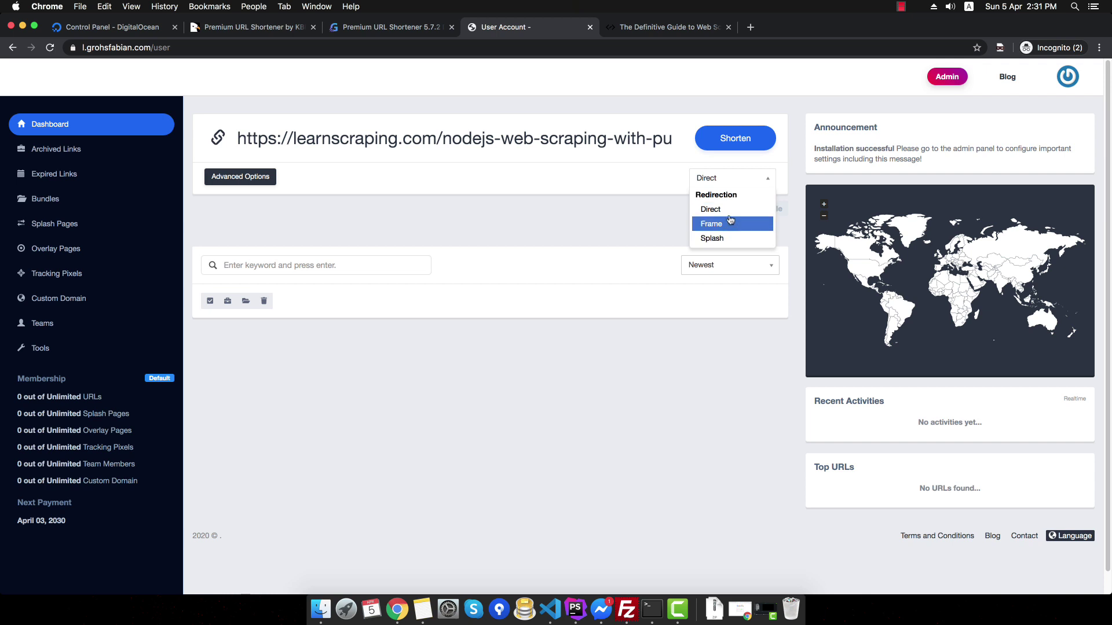
{"action": "left_click", "coordinate": [711, 209]}
{"action": "left_click", "coordinate": [274, 183]}
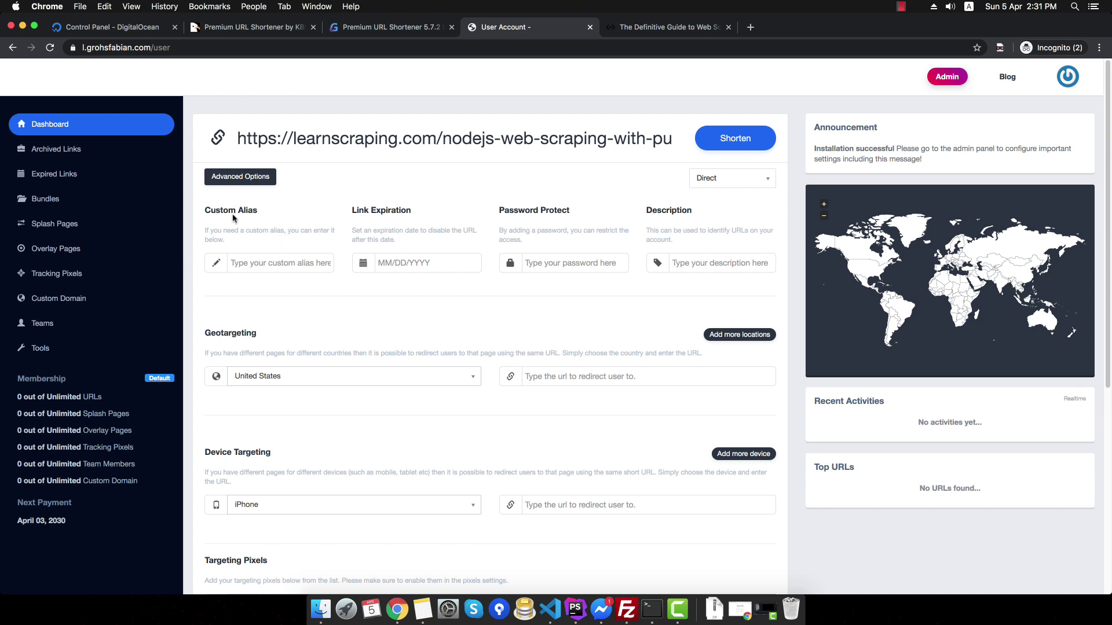
- Enter the custom alias nodejs-scraping, leaving the expiration date empty
{"action": "left_click", "coordinate": [249, 254]}
{"action": "type", "text": "nodejs-scraping"}
{"action": "left_click", "coordinate": [381, 263]}
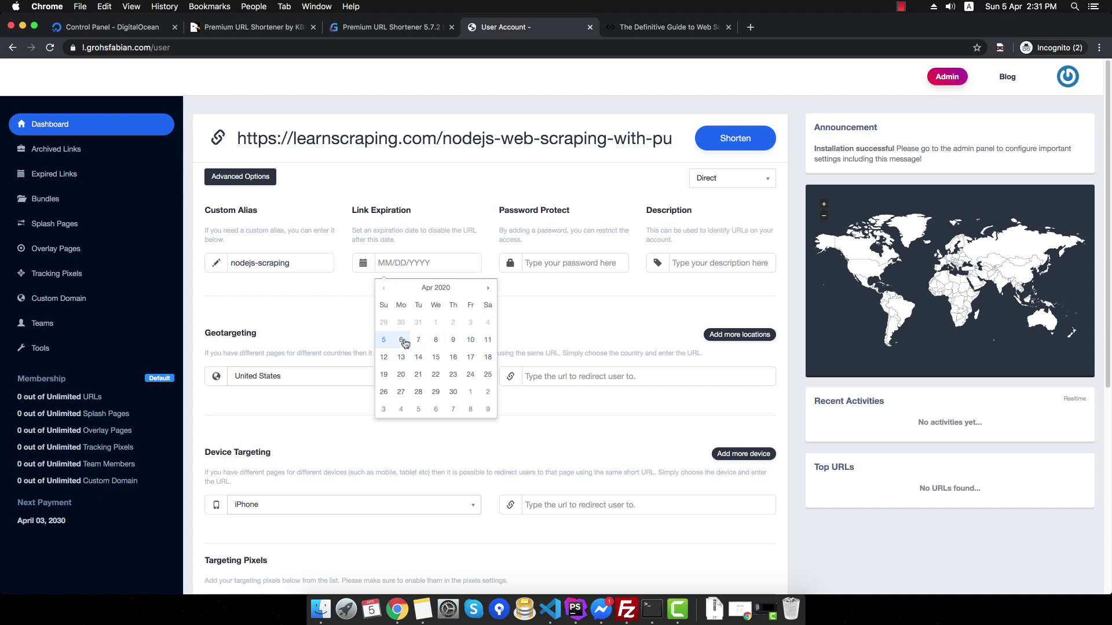
{"action": "left_click", "coordinate": [578, 302]}
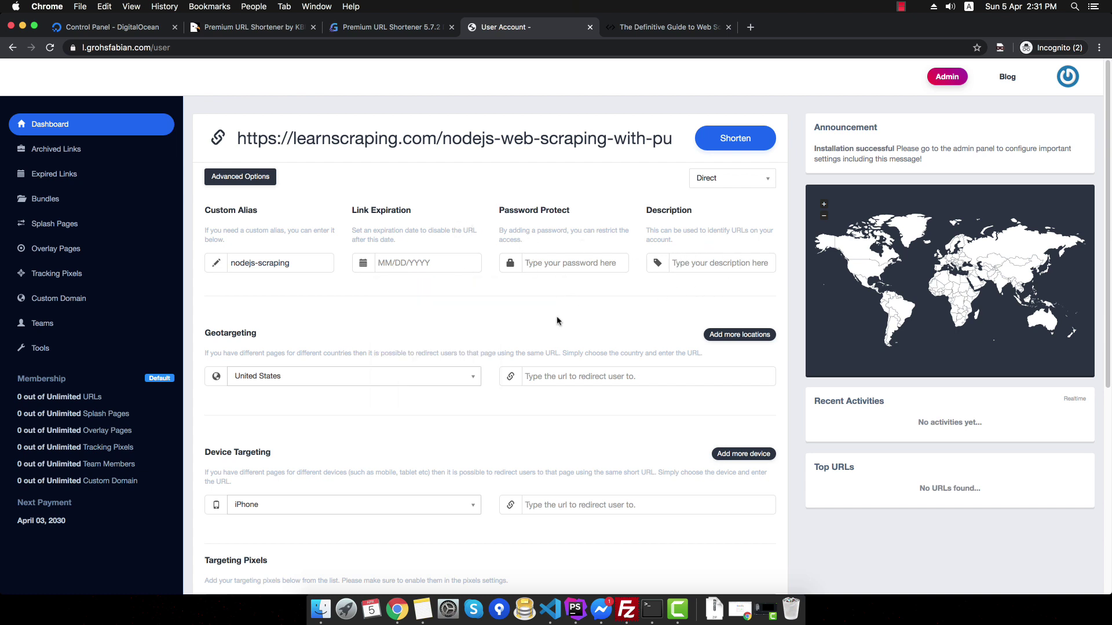
{"action": "scroll", "coordinate": [370, 346], "scroll_direction": "down", "scroll_amount": 1}
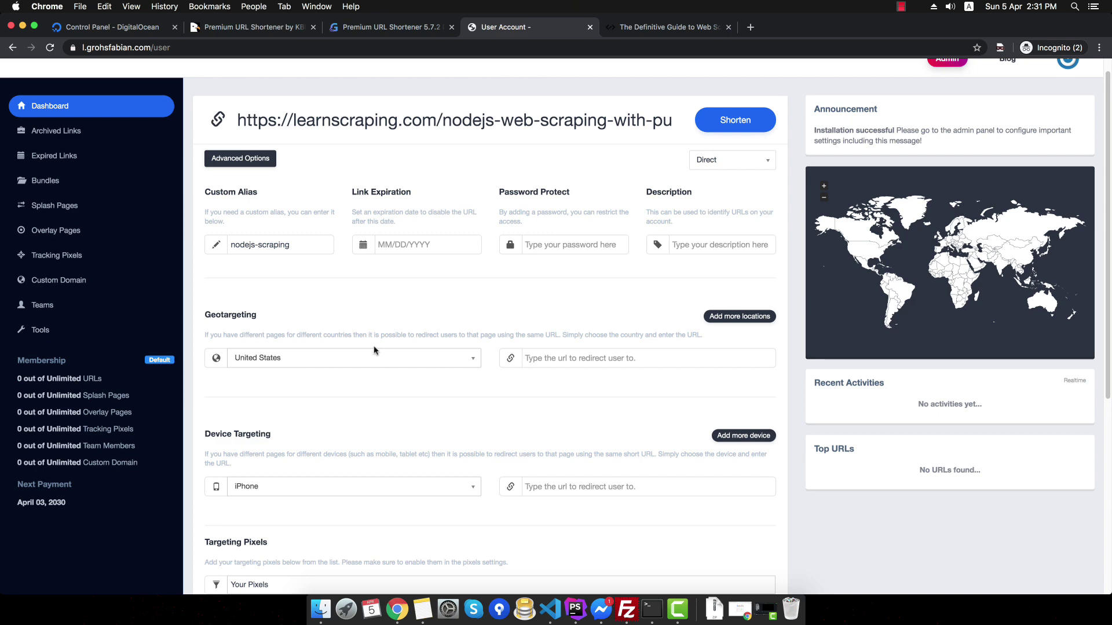
{"action": "scroll", "coordinate": [281, 360], "scroll_direction": "down", "scroll_amount": 3}
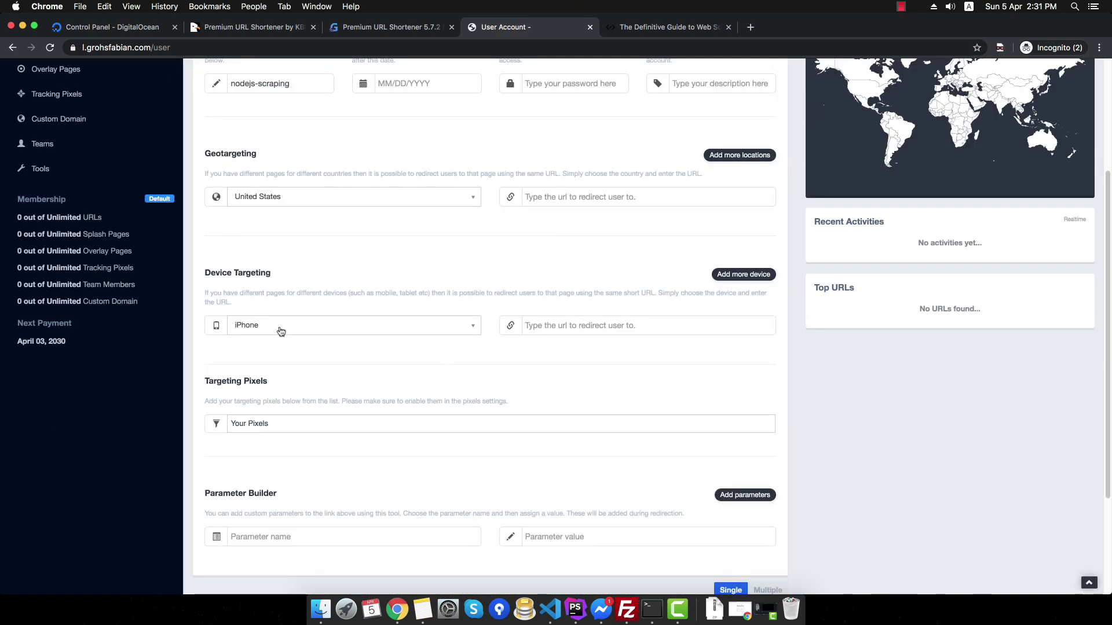
{"action": "scroll", "coordinate": [258, 405], "scroll_direction": "down", "scroll_amount": 1}
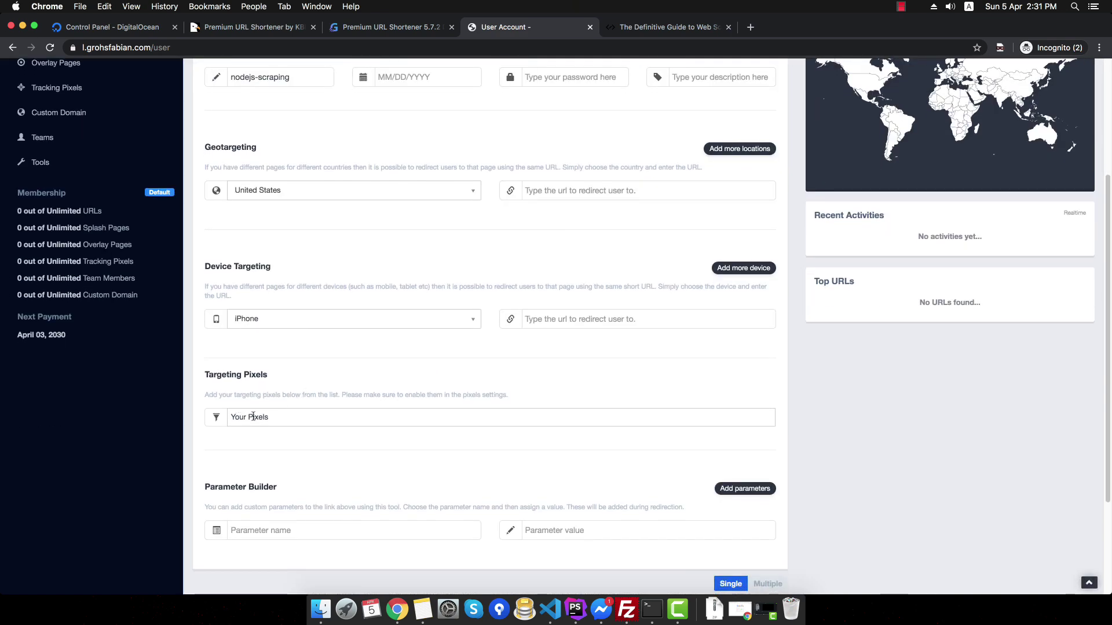
- Look at the targeting pixels field without adding any pixels
{"action": "left_click", "coordinate": [283, 417]}
{"action": "left_click_drag", "start_coordinate": [212, 396], "coordinate": [340, 396]}
{"action": "left_click", "coordinate": [388, 395]}
{"action": "left_click", "coordinate": [308, 426]}
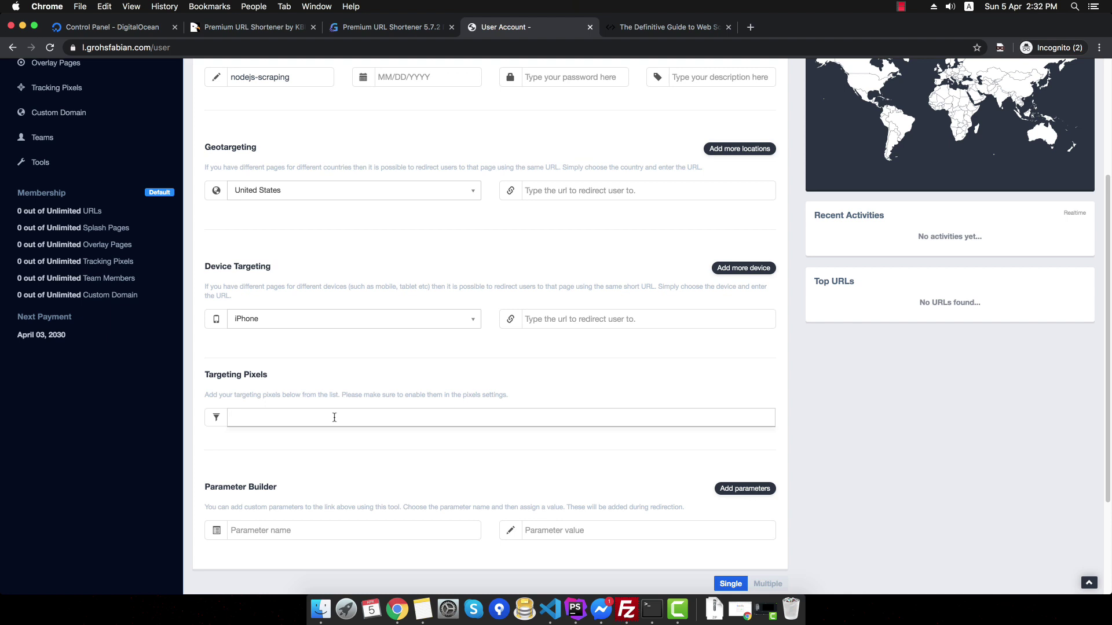
{"action": "scroll", "coordinate": [330, 417], "scroll_direction": "down", "scroll_amount": 5}
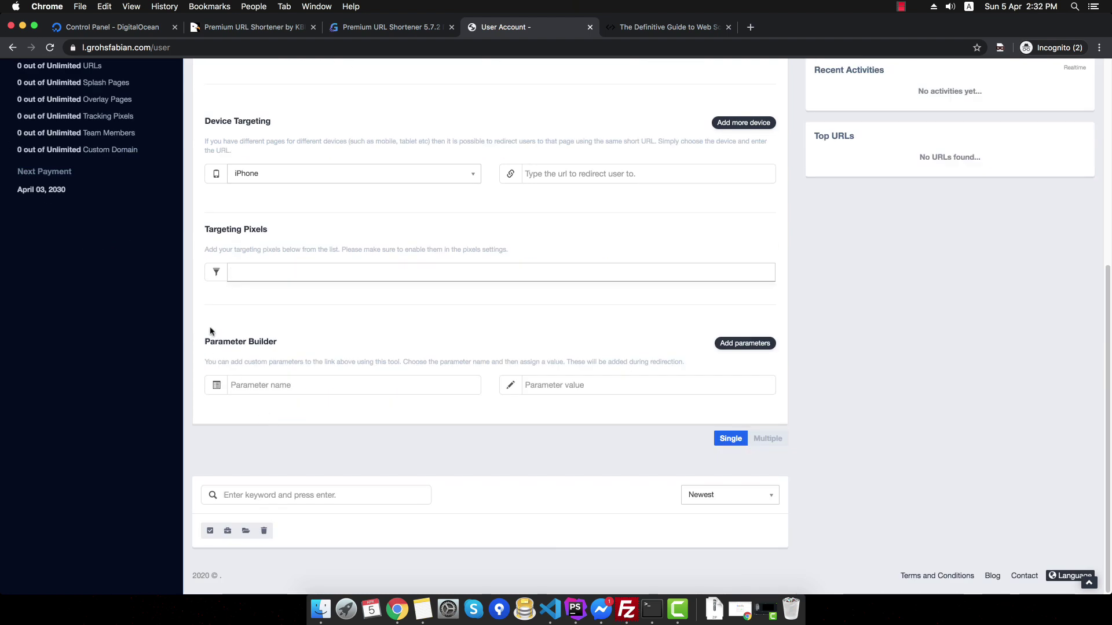
{"action": "left_click", "coordinate": [280, 386]}
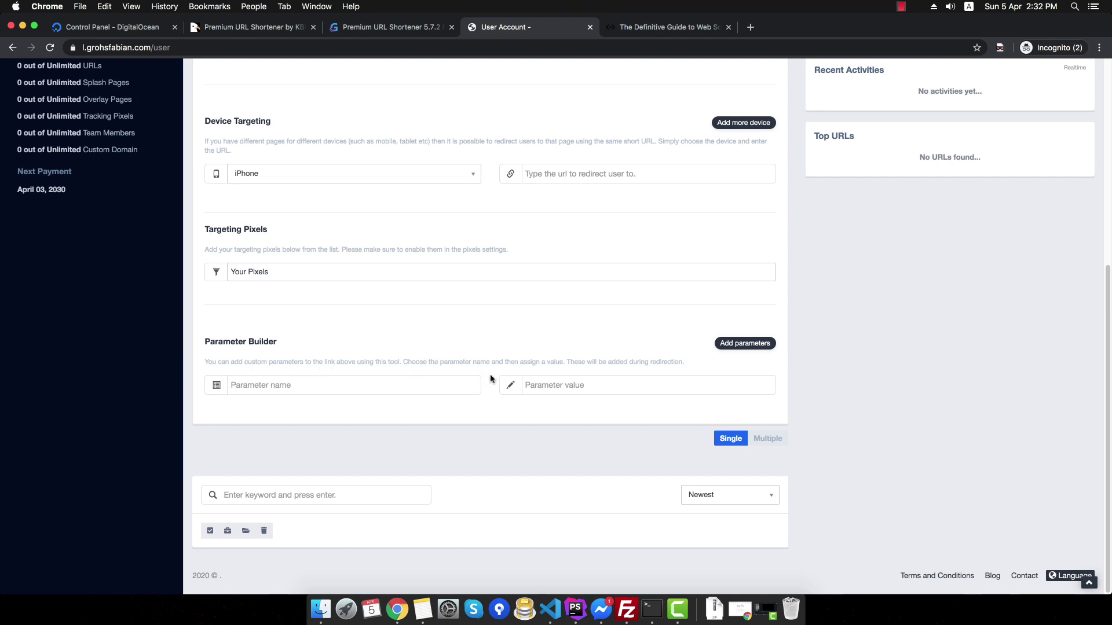
- Add a utm_source parameter with the value test in the Parameter Builder
{"action": "left_click", "coordinate": [302, 387]}
{"action": "type", "text": "utm"}
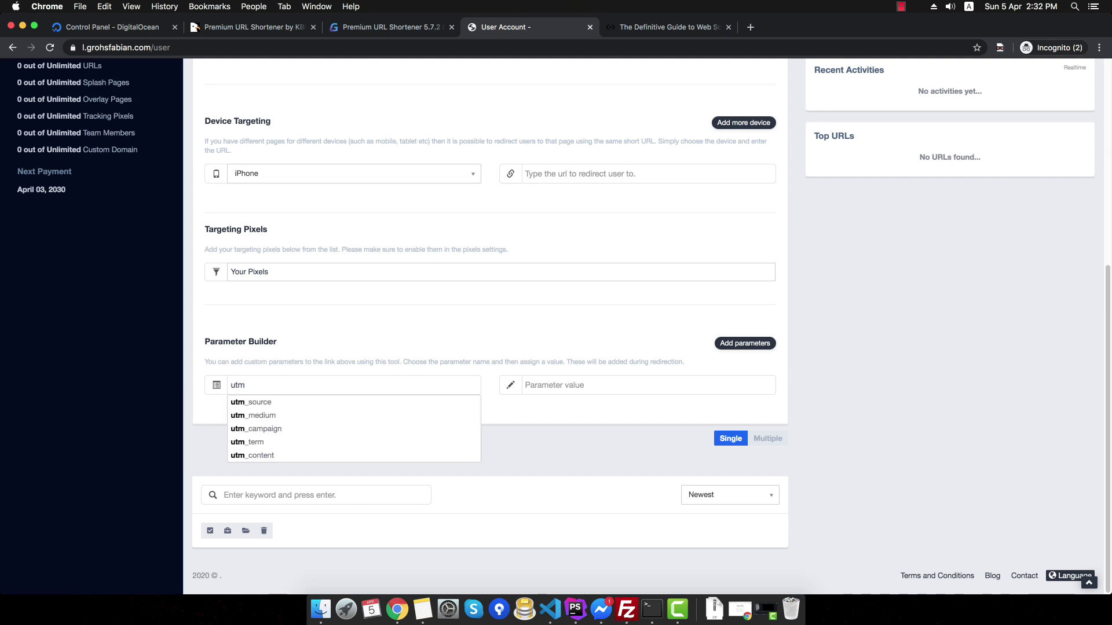
{"action": "left_click", "coordinate": [258, 403]}
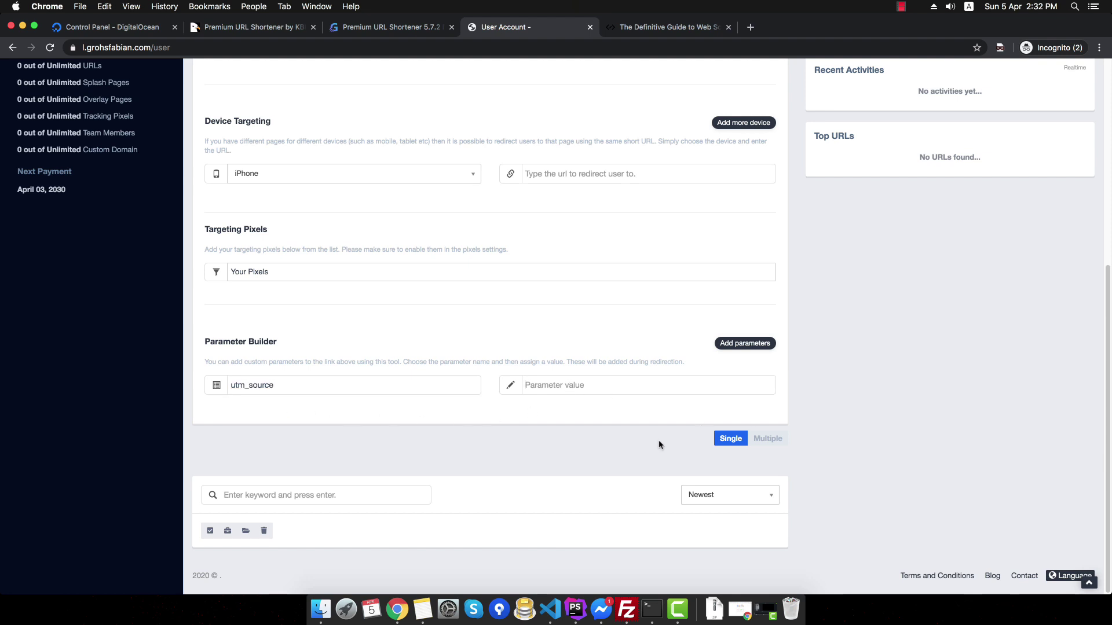
{"action": "key", "text": "Tab"}
{"action": "type", "text": "test"}
{"action": "scroll", "coordinate": [616, 410], "scroll_direction": "up", "scroll_amount": 6}
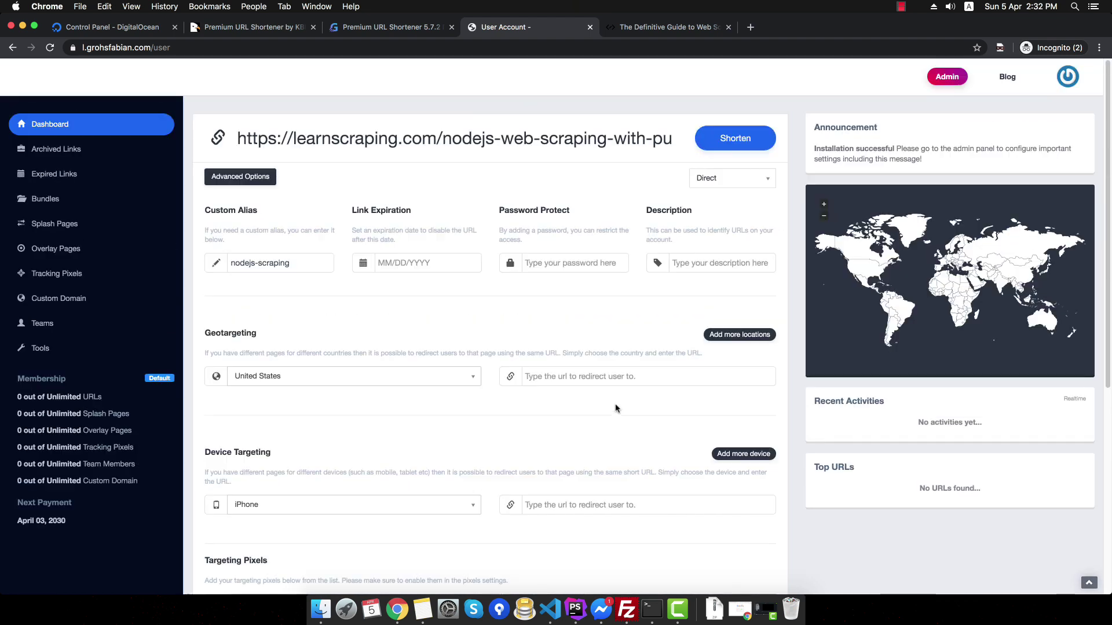
- Shorten the link, then open nodejs-scraping in a private tab to confirm utm_source=test is appended
{"action": "left_click", "coordinate": [731, 140]}
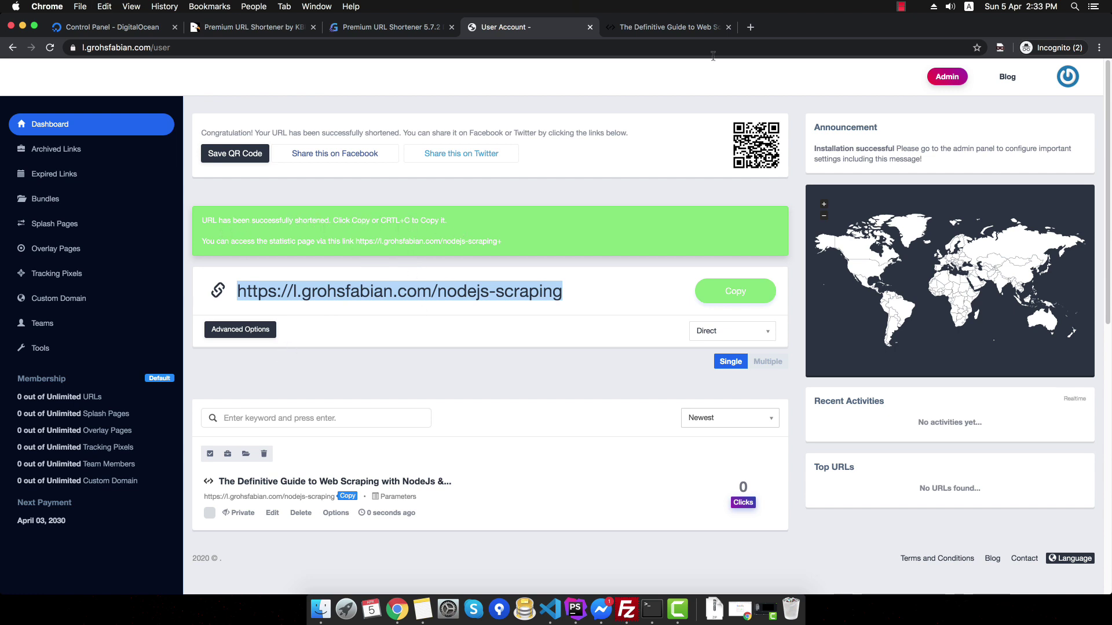
{"action": "key", "text": "super+t"}
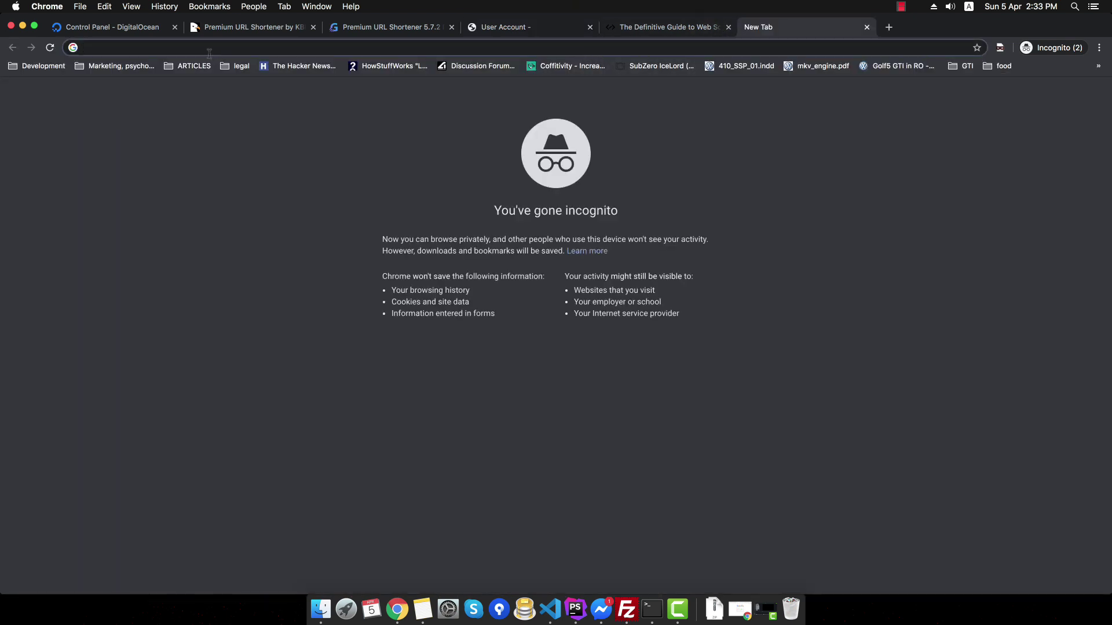
{"action": "type", "text": "https://l.grohsfabian.com/nodejs-scraping"}
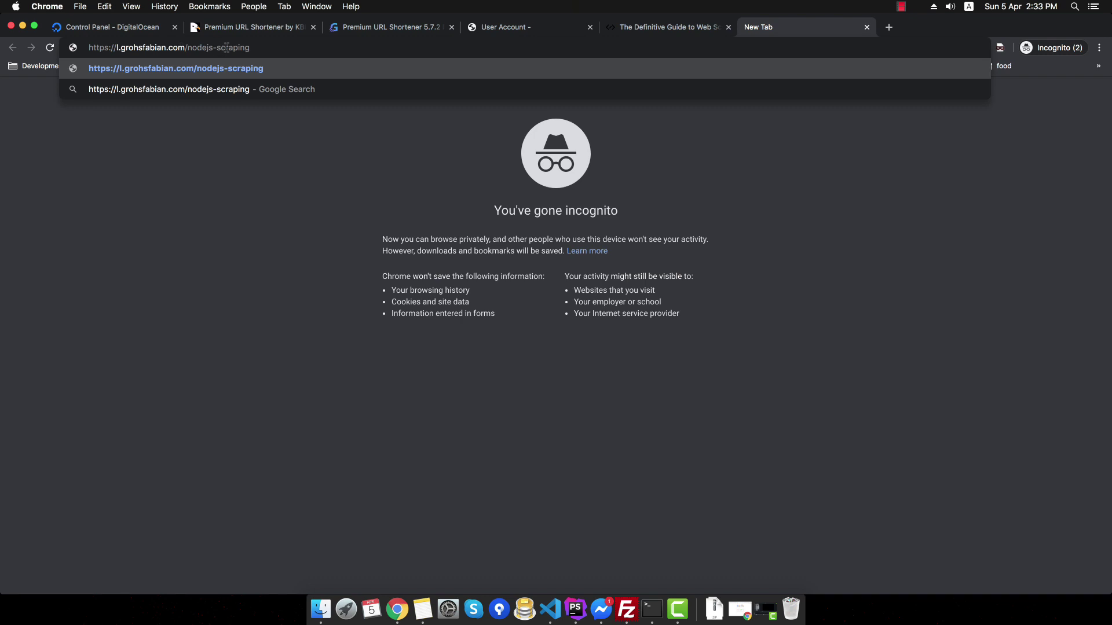
{"action": "key", "text": "Return"}
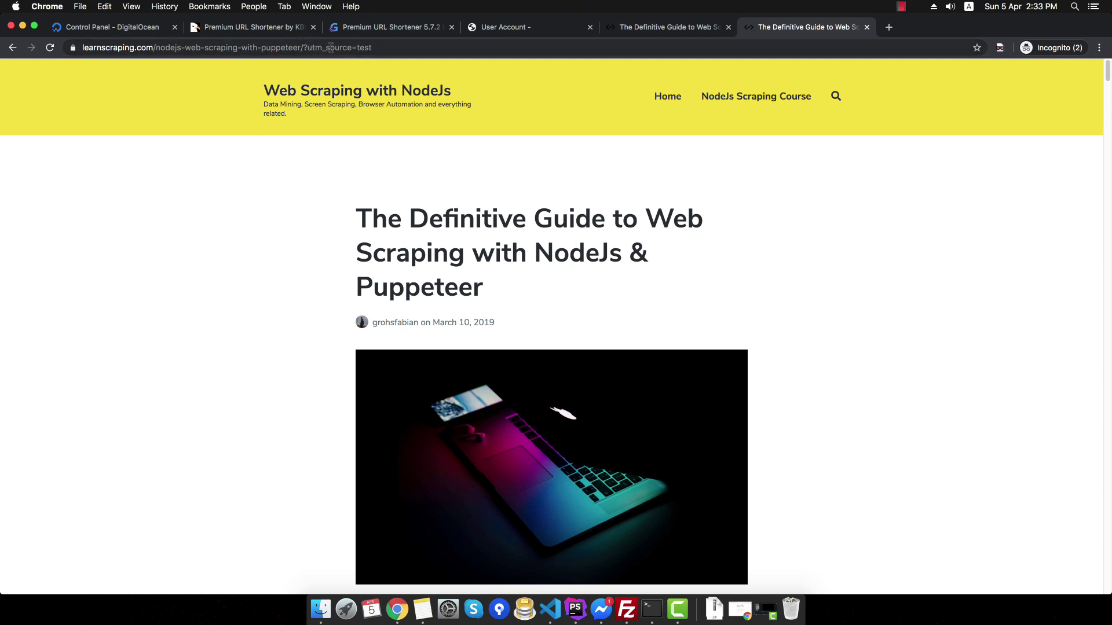
{"action": "double_click", "coordinate": [363, 47]}
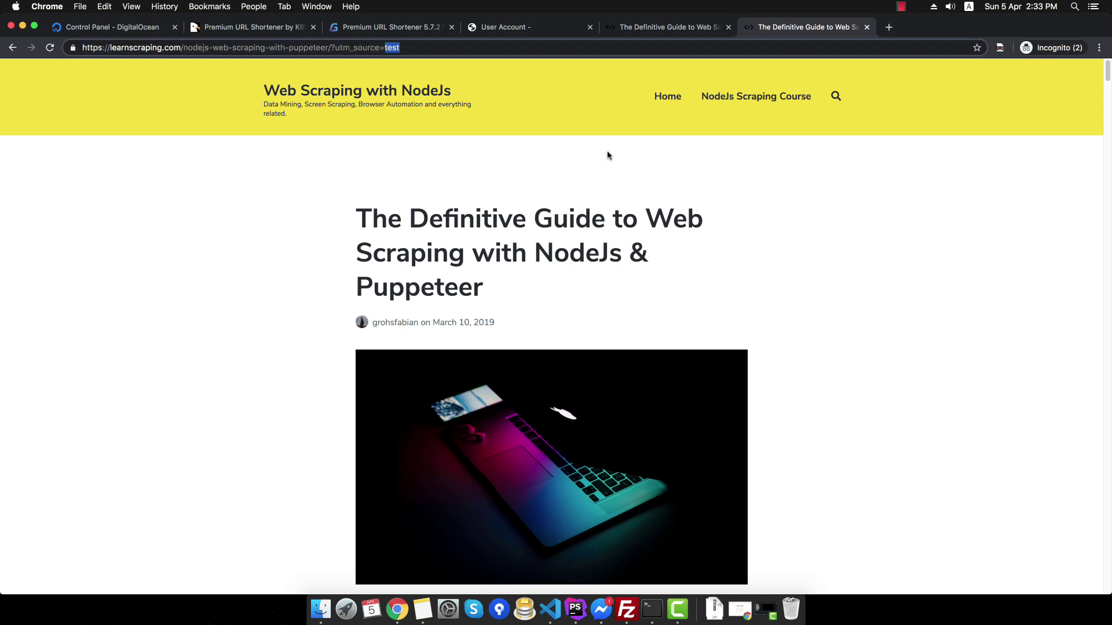
{"action": "left_click", "coordinate": [867, 27]}
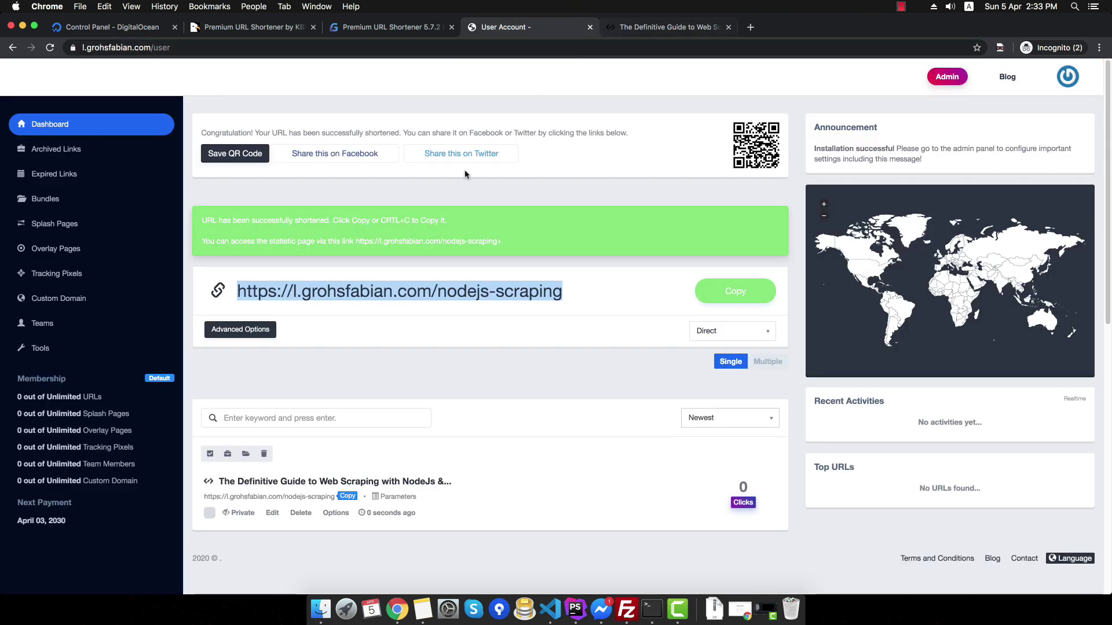
- Copy the URL of the Building a Live Subscribers Counter post on learnscraping.com
{"action": "left_click", "coordinate": [660, 29]}
{"action": "scroll", "coordinate": [459, 207], "scroll_direction": "down", "scroll_amount": 5}
{"action": "scroll", "coordinate": [455, 197], "scroll_direction": "up", "scroll_amount": 5}
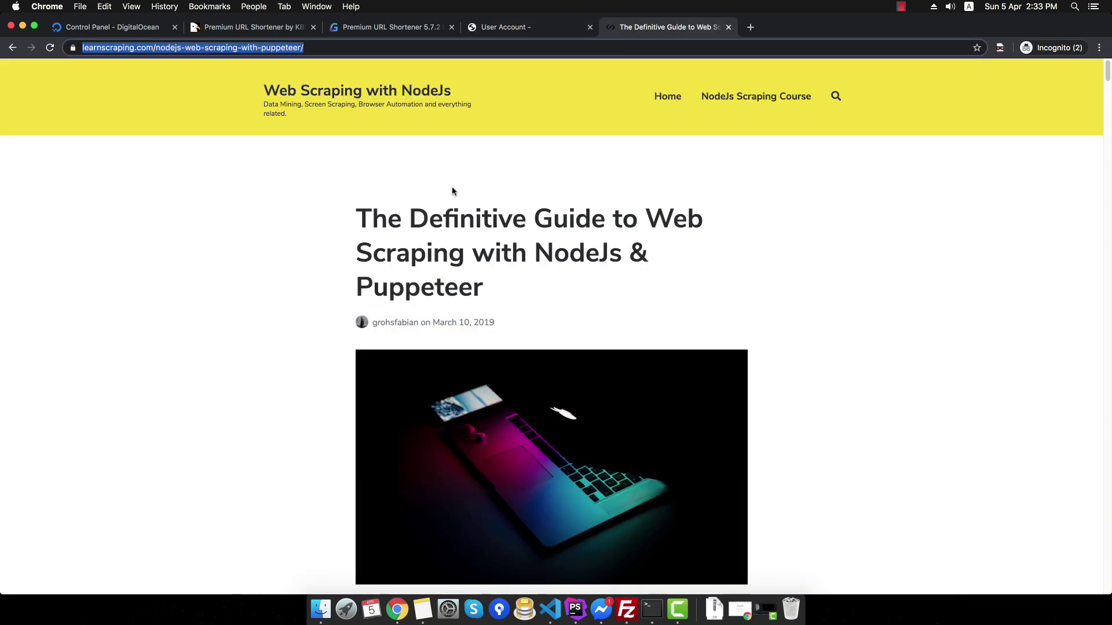
{"action": "left_click", "coordinate": [406, 91]}
{"action": "left_click", "coordinate": [492, 243]}
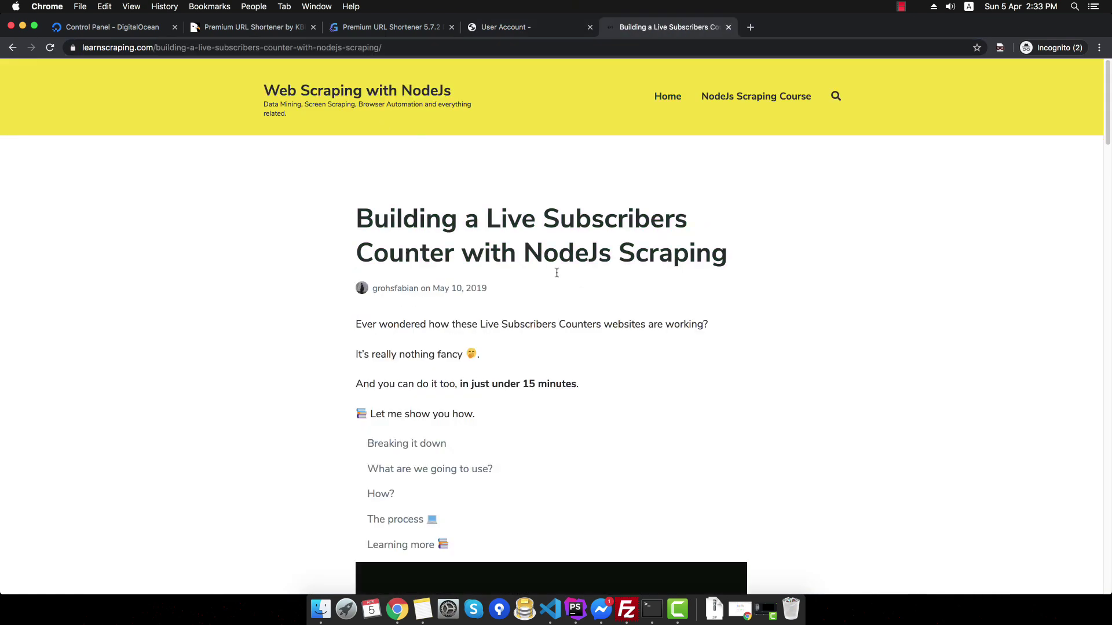
{"action": "left_click", "coordinate": [280, 47]}
{"action": "key", "text": "super+c"}
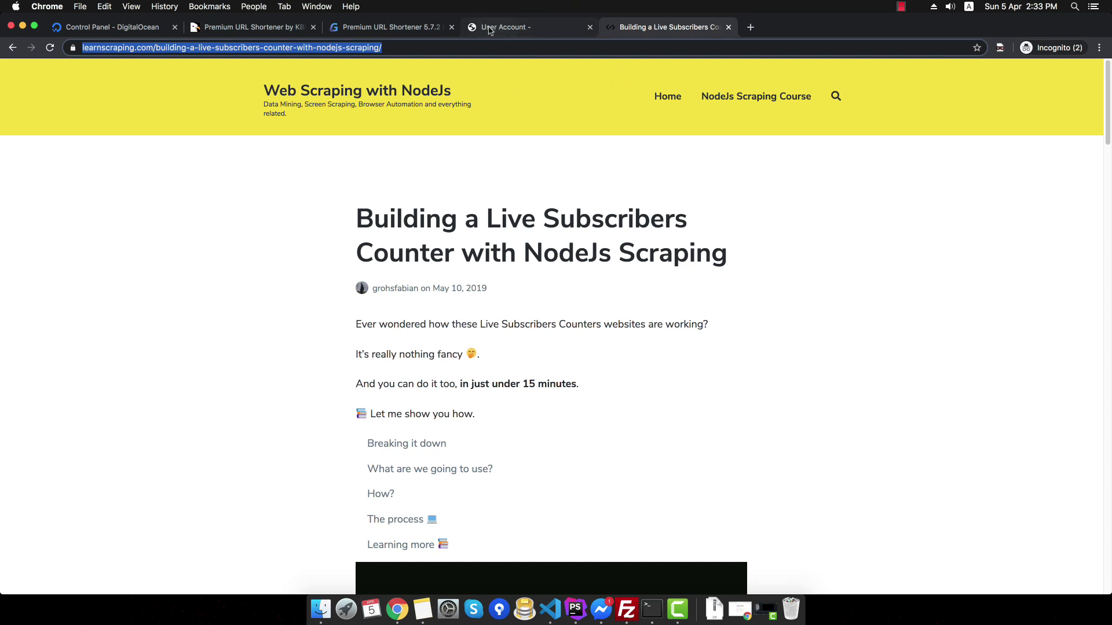
- Paste the post URL into the dashboard, shorten it, and copy the new VhiKq short link
{"action": "left_click", "coordinate": [503, 27]}
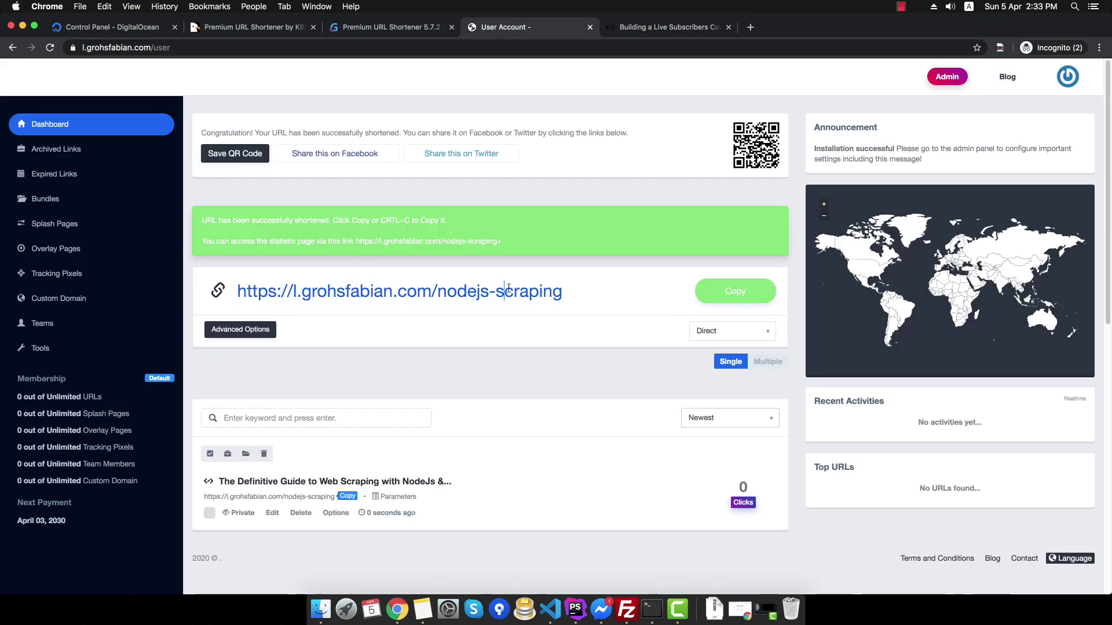
{"action": "key", "text": "super+v"}
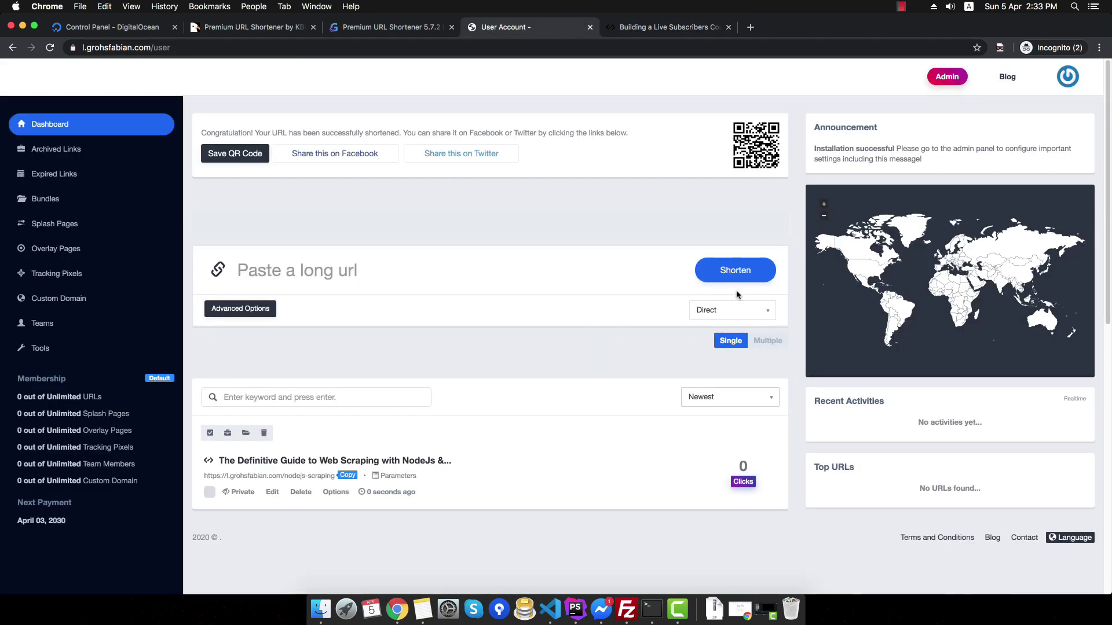
{"action": "left_click", "coordinate": [733, 296]}
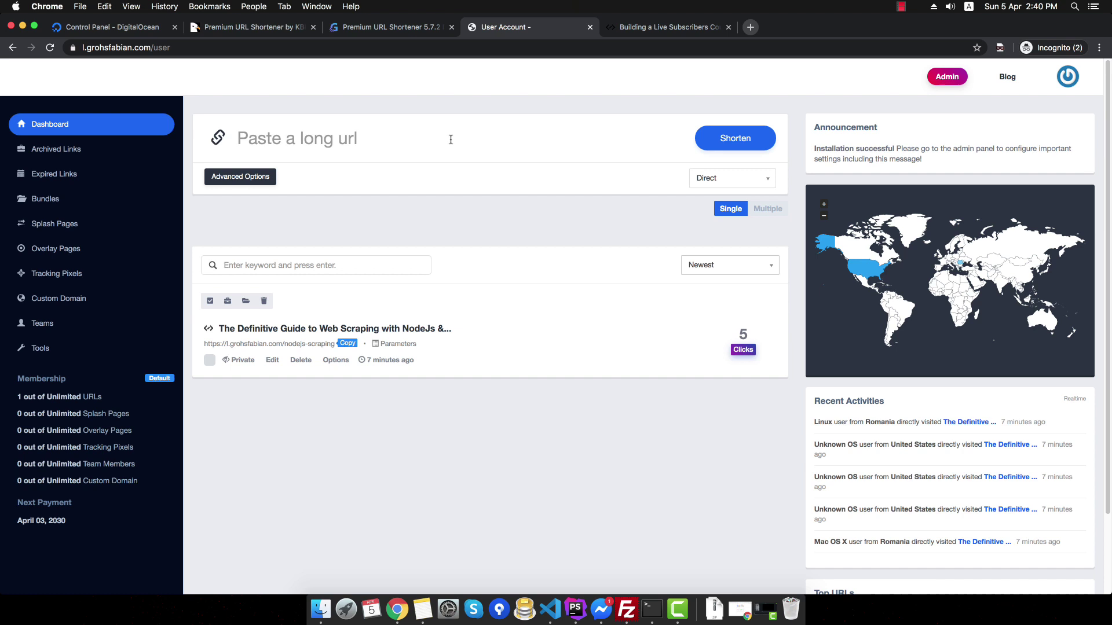
{"action": "left_click", "coordinate": [450, 138]}
{"action": "key", "text": "super+v"}
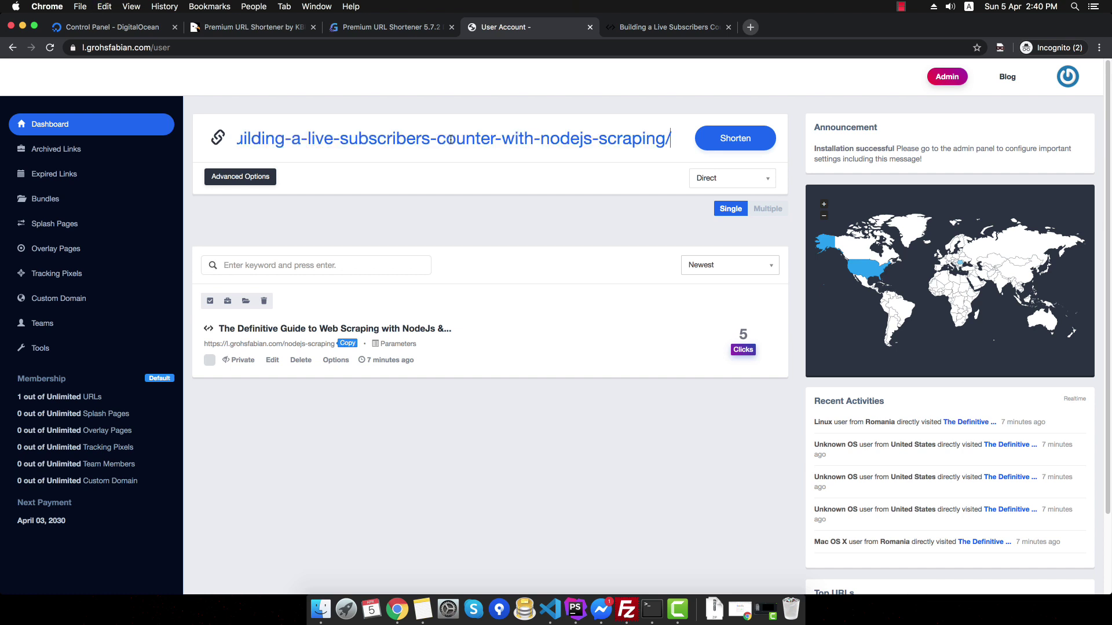
{"action": "left_click", "coordinate": [725, 139]}
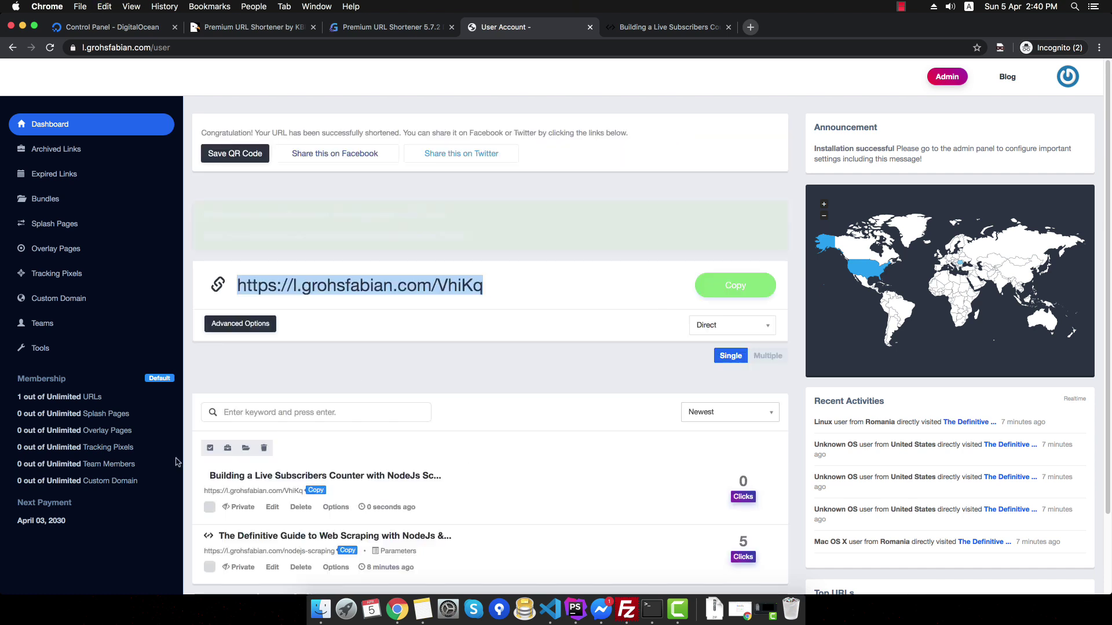
{"action": "left_click", "coordinate": [529, 294]}
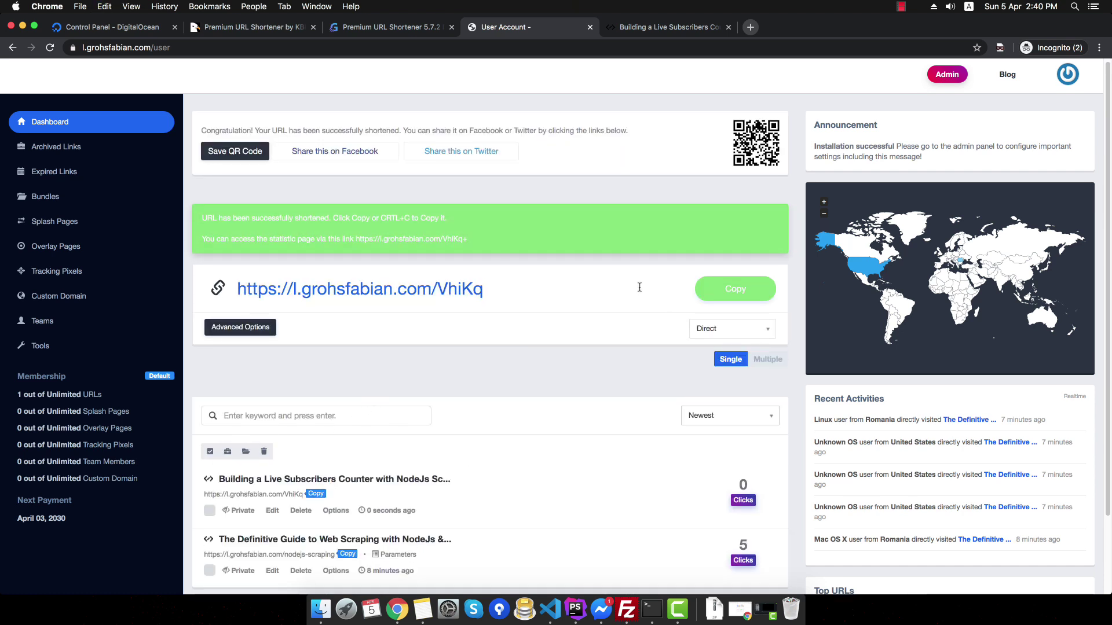
{"action": "left_click", "coordinate": [724, 288]}
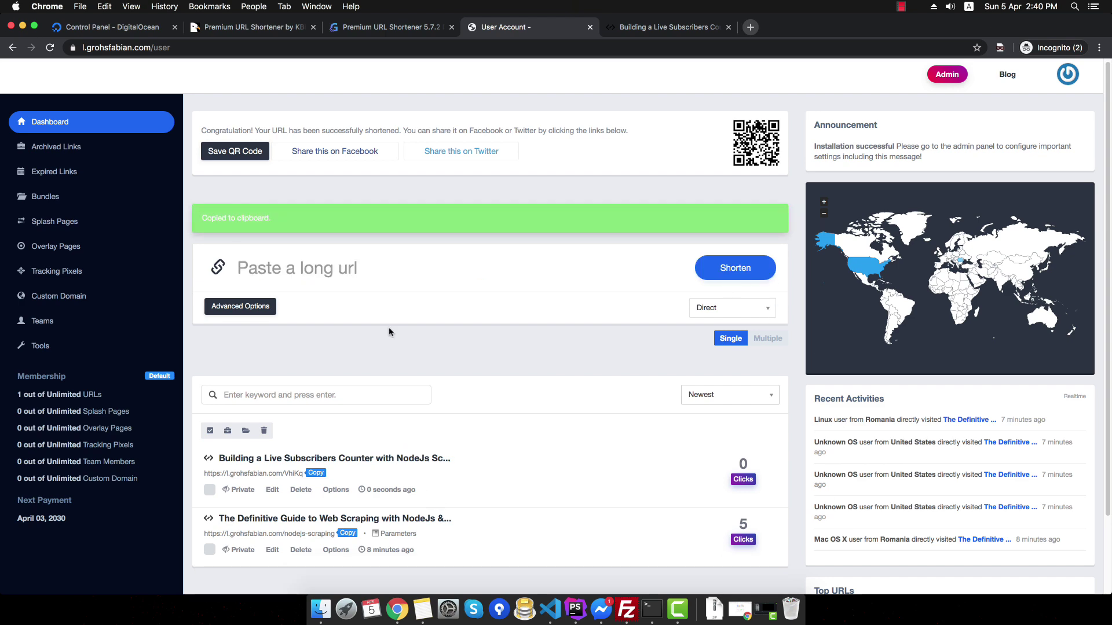
- Open the VhiKq short link in a private tab and check it lands on the article
{"action": "key", "text": "super+t"}
{"action": "key", "text": "super+v"}
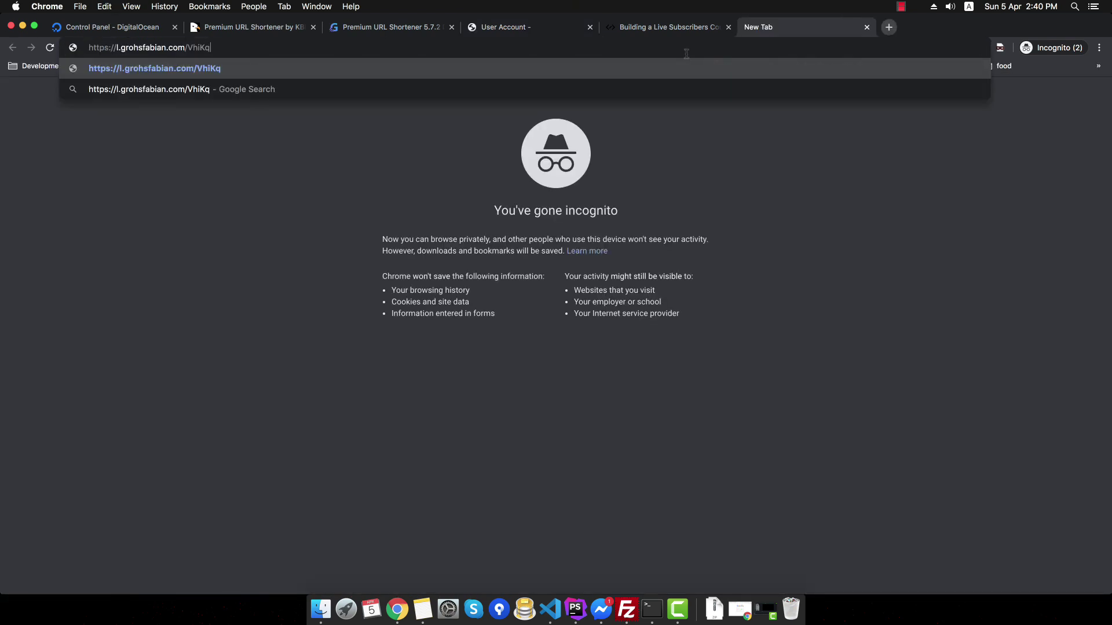
{"action": "key", "text": "Return"}
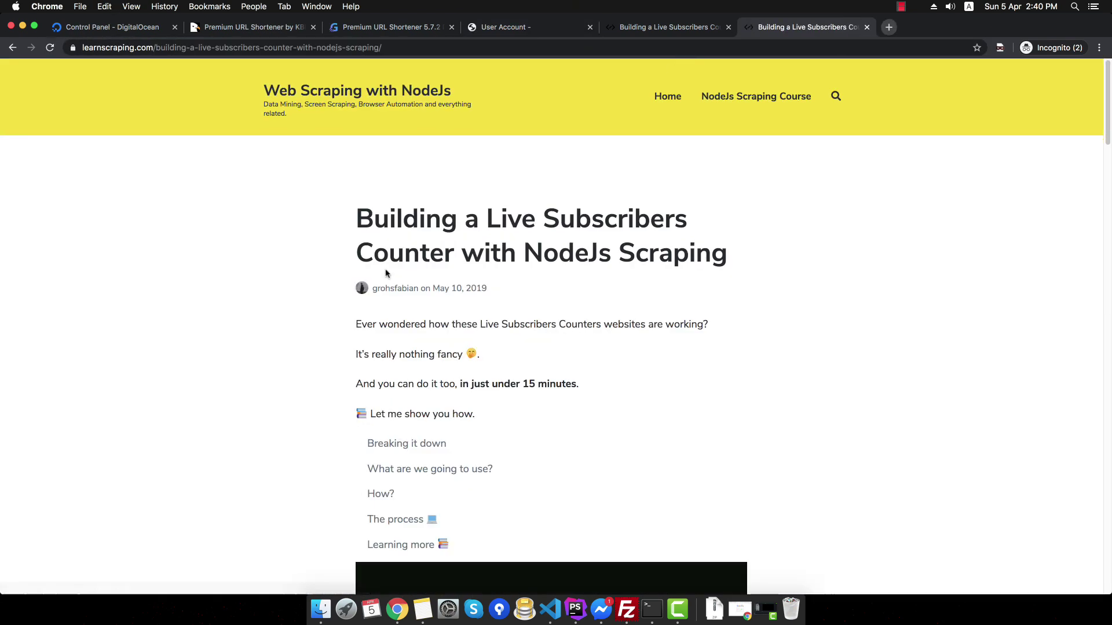
{"action": "scroll", "coordinate": [520, 305], "scroll_direction": "down", "scroll_amount": 1}
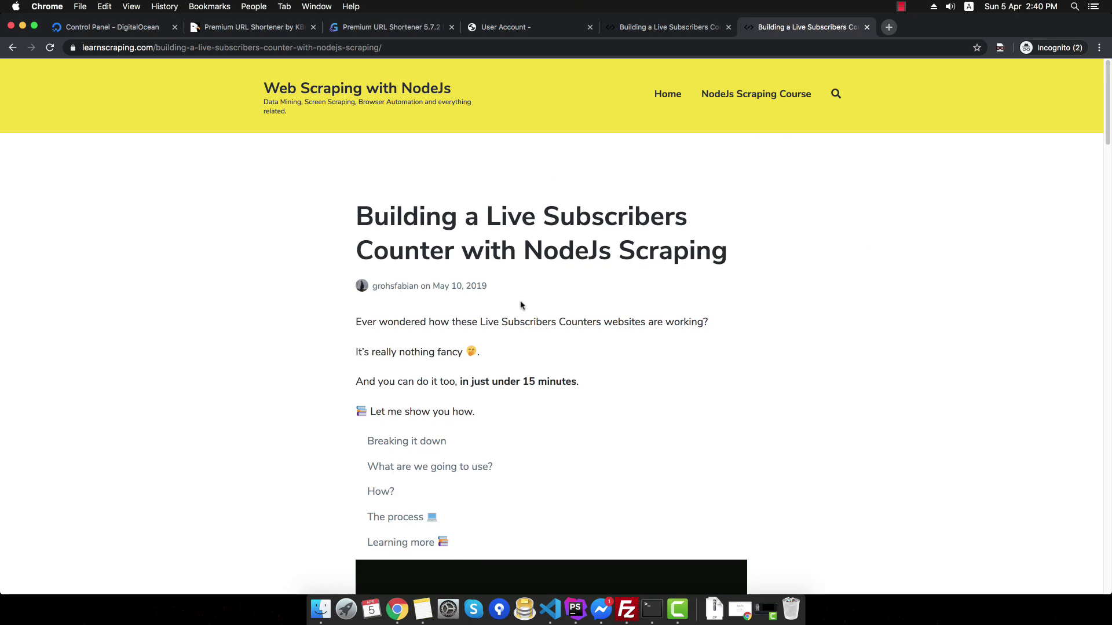
{"action": "scroll", "coordinate": [520, 305], "scroll_direction": "down", "scroll_amount": 20}
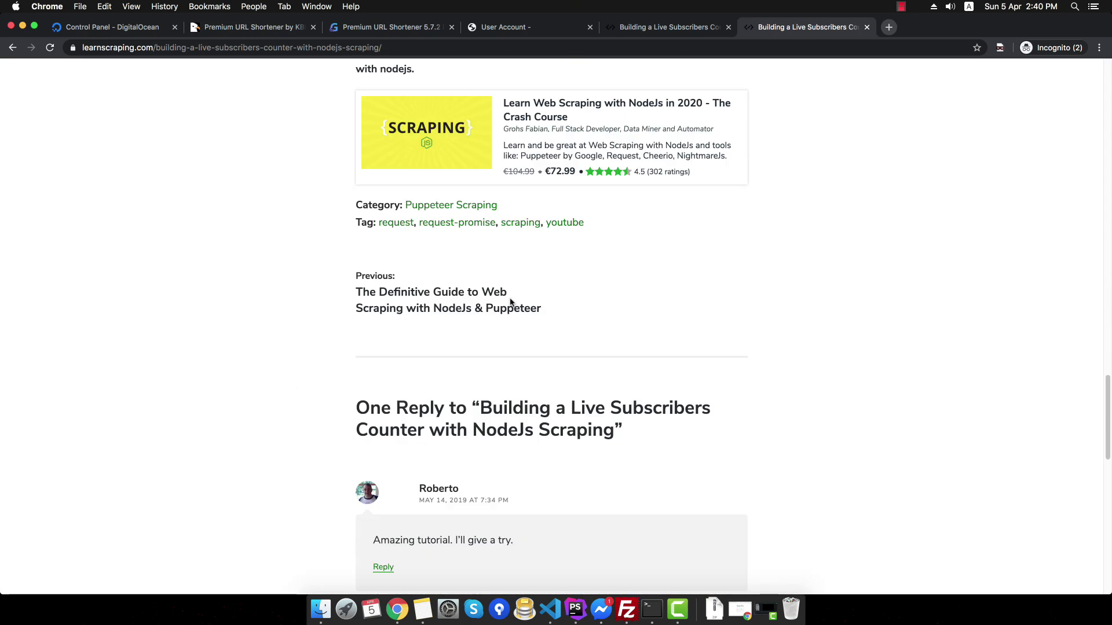
{"action": "scroll", "coordinate": [511, 301], "scroll_direction": "up", "scroll_amount": 20}
- Reload the dashboard, toggle VhiKq's privacy setting, and reopen the short link in the article tab
{"action": "left_click", "coordinate": [504, 27]}
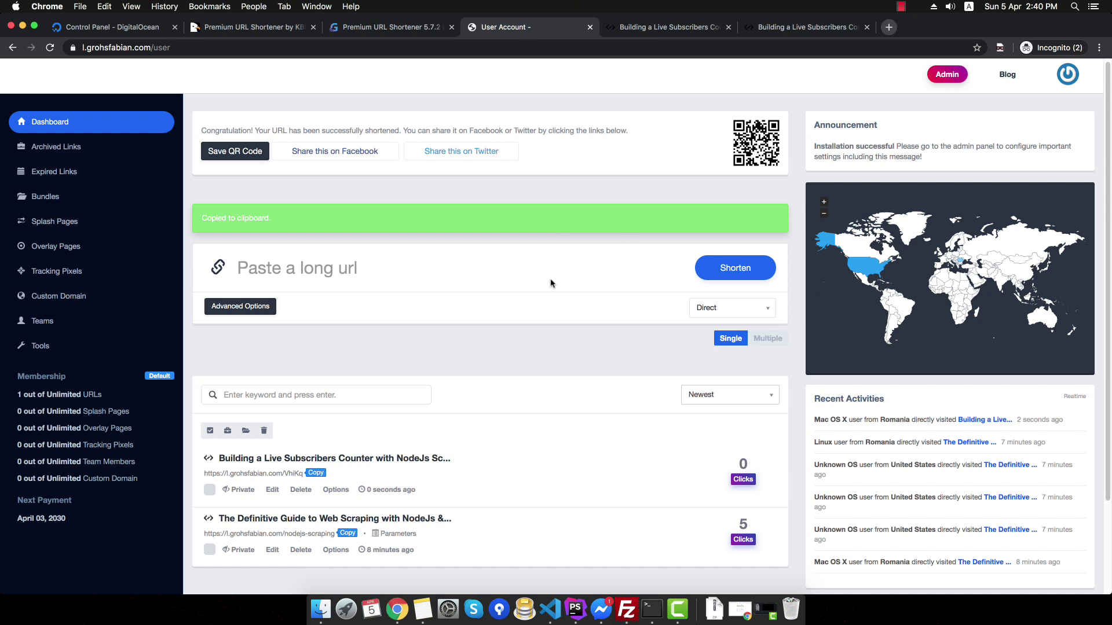
{"action": "key", "text": "super+r"}
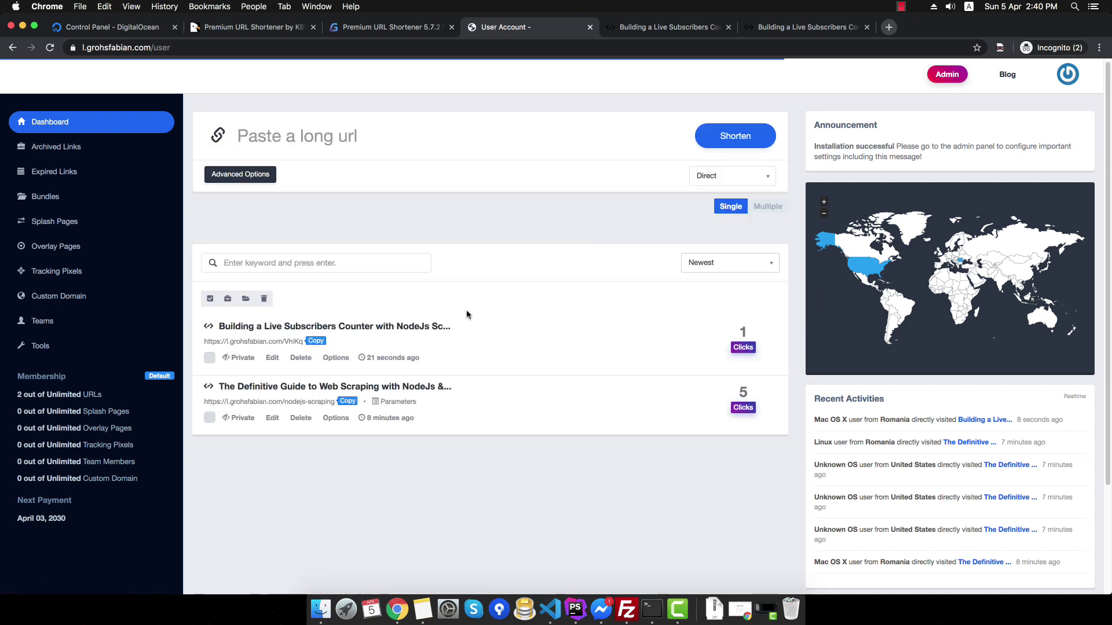
{"action": "left_click", "coordinate": [243, 361]}
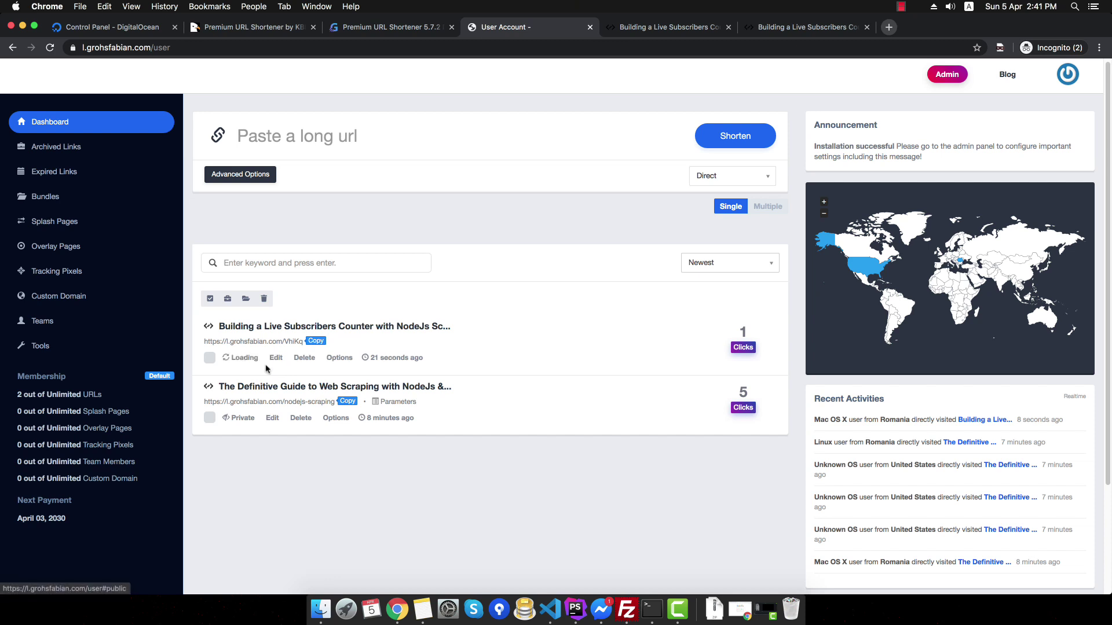
{"action": "left_click", "coordinate": [310, 341]}
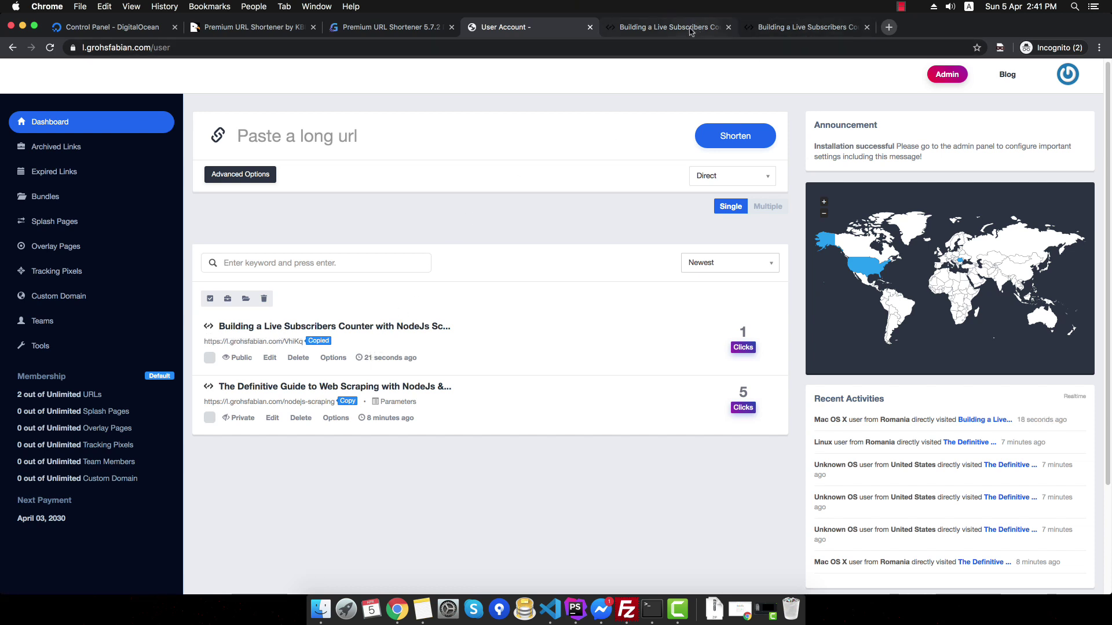
{"action": "left_click", "coordinate": [666, 27]}
{"action": "left_click", "coordinate": [666, 48]}
{"action": "key", "text": "super+v"}
{"action": "key", "text": "Return"}
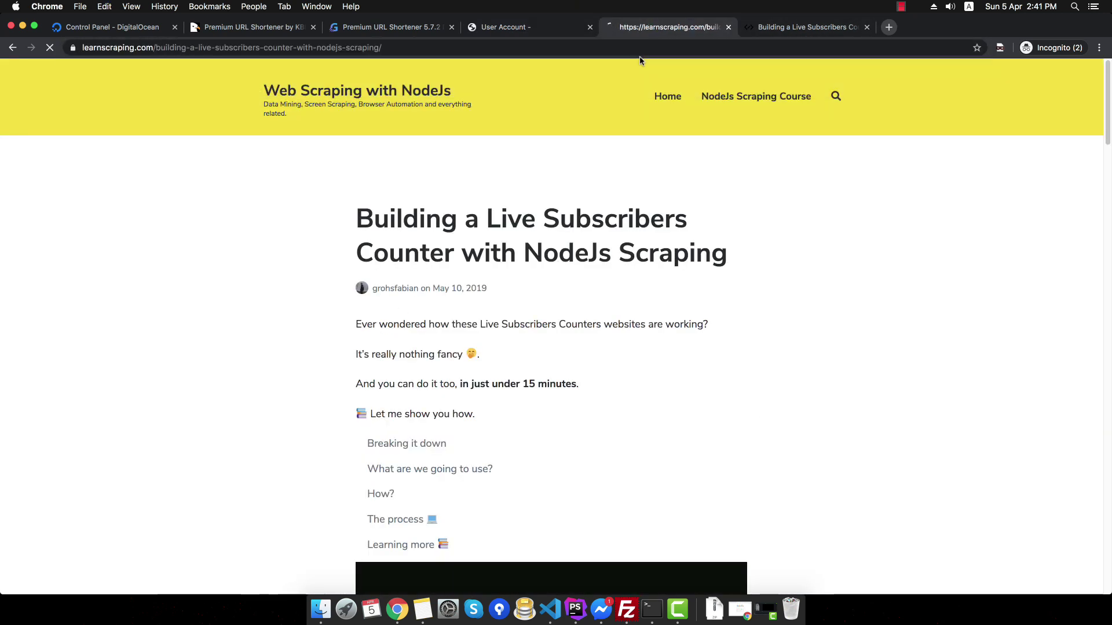
{"action": "left_click", "coordinate": [539, 29]}
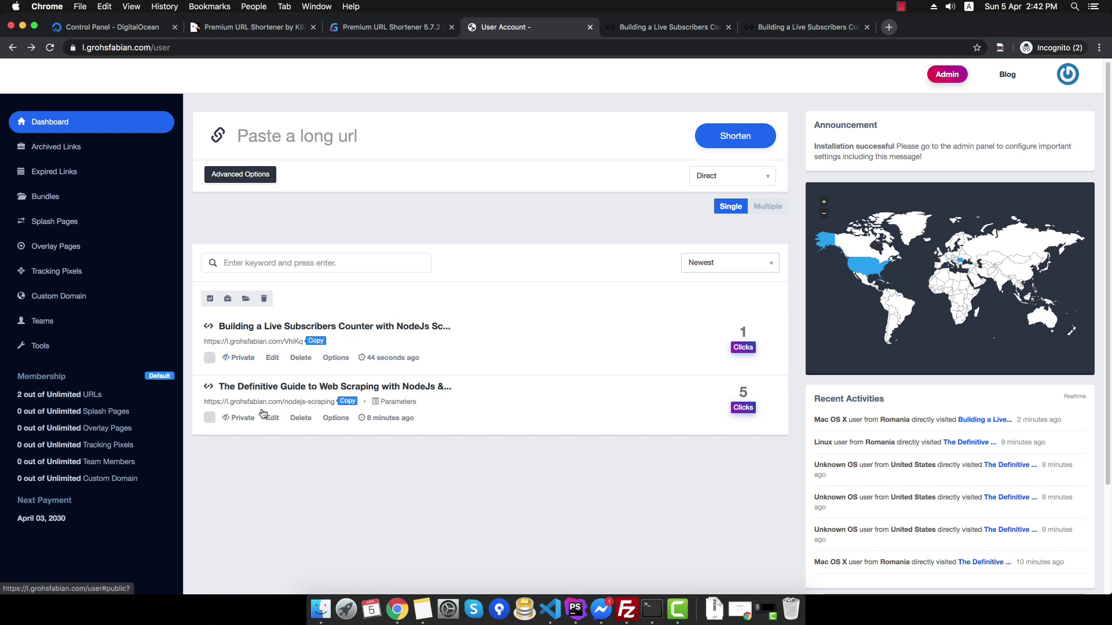
- Open the VhiKq link's edit form and review its alias and note fields
{"action": "left_click", "coordinate": [272, 358]}
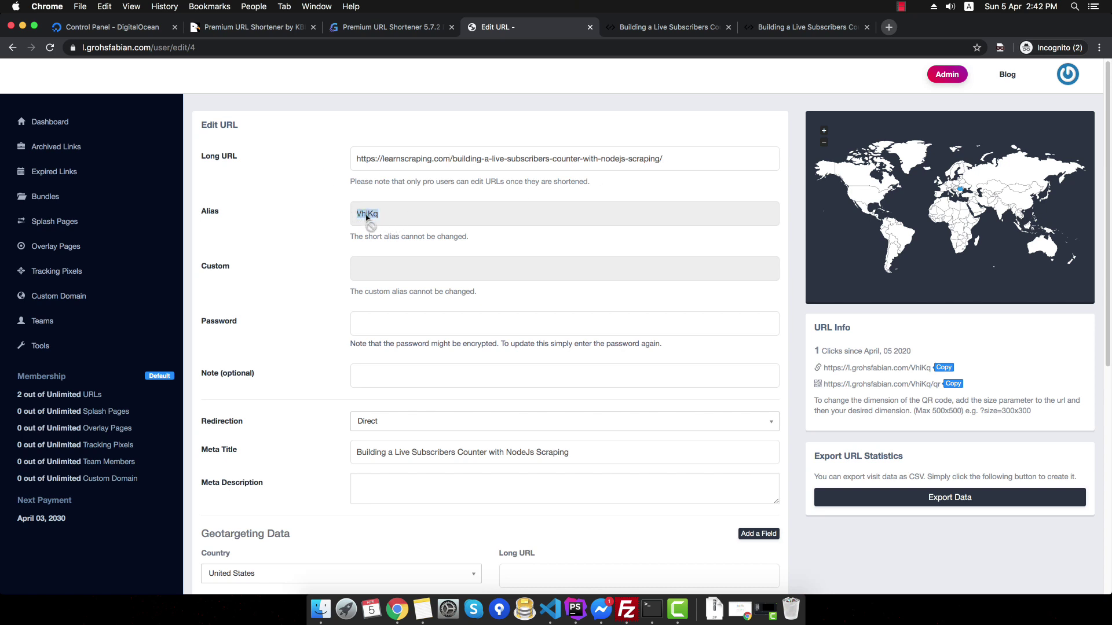
{"action": "left_click_drag", "start_coordinate": [355, 237], "coordinate": [443, 238]}
{"action": "double_click", "coordinate": [451, 235]}
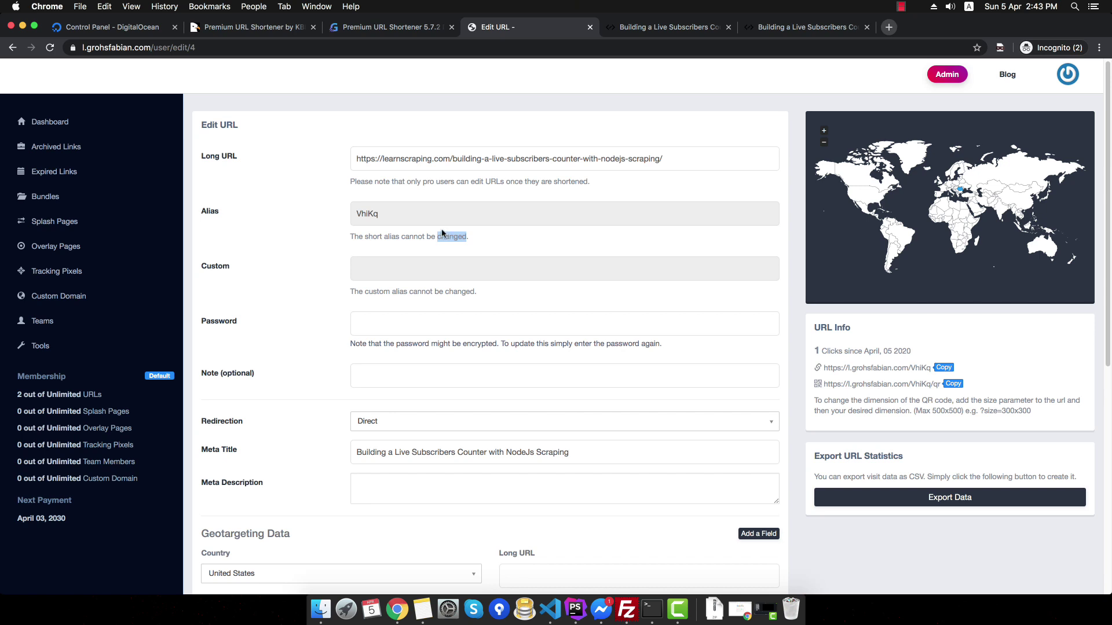
{"action": "left_click", "coordinate": [377, 237]}
{"action": "double_click", "coordinate": [396, 214]}
{"action": "left_click", "coordinate": [440, 249]}
{"action": "scroll", "coordinate": [428, 252], "scroll_direction": "down", "scroll_amount": 1}
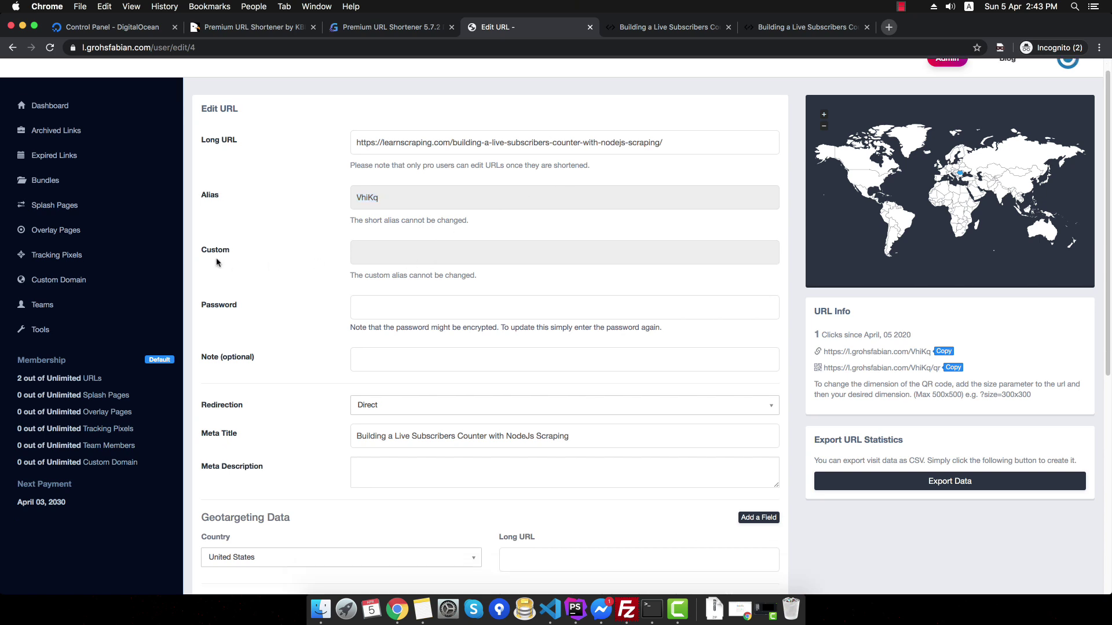
{"action": "left_click", "coordinate": [361, 359]}
{"action": "key", "text": "Escape"}
{"action": "scroll", "coordinate": [350, 385], "scroll_direction": "down", "scroll_amount": 2}
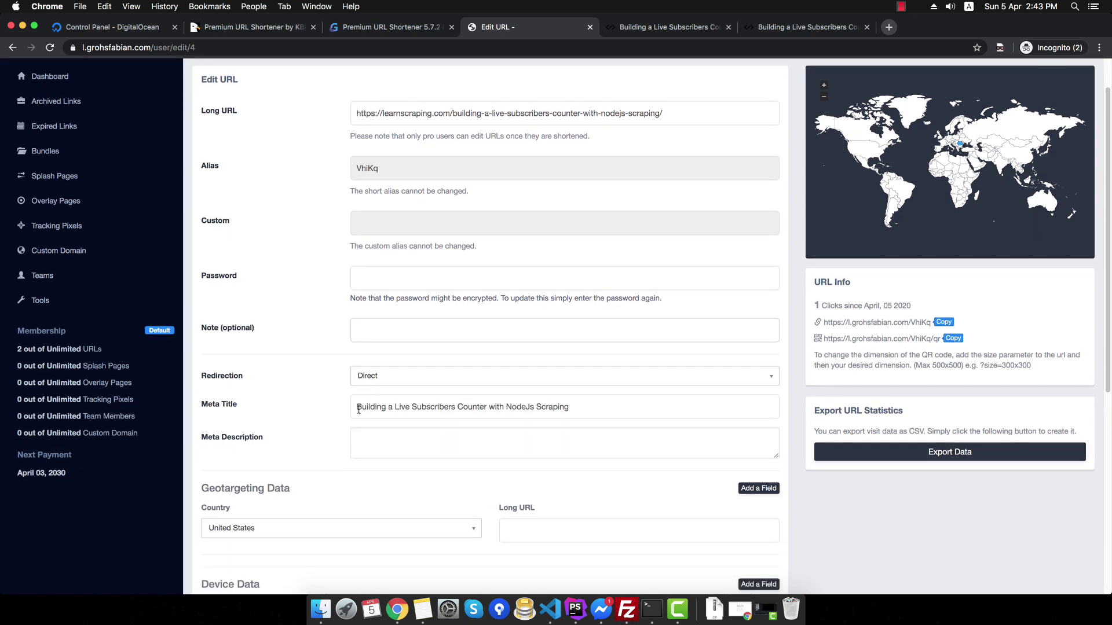
{"action": "scroll", "coordinate": [322, 415], "scroll_direction": "down", "scroll_amount": 1}
- Keep Direct redirection, review URL Access at the bottom, and open the link's Stats page
{"action": "left_click", "coordinate": [372, 366]}
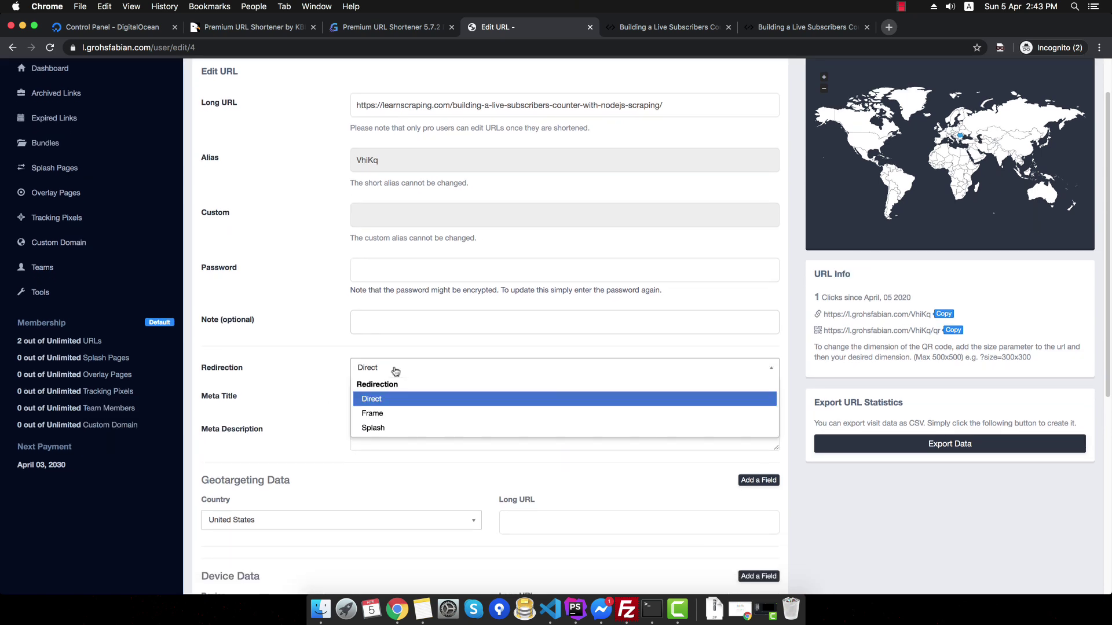
{"action": "left_click", "coordinate": [328, 449]}
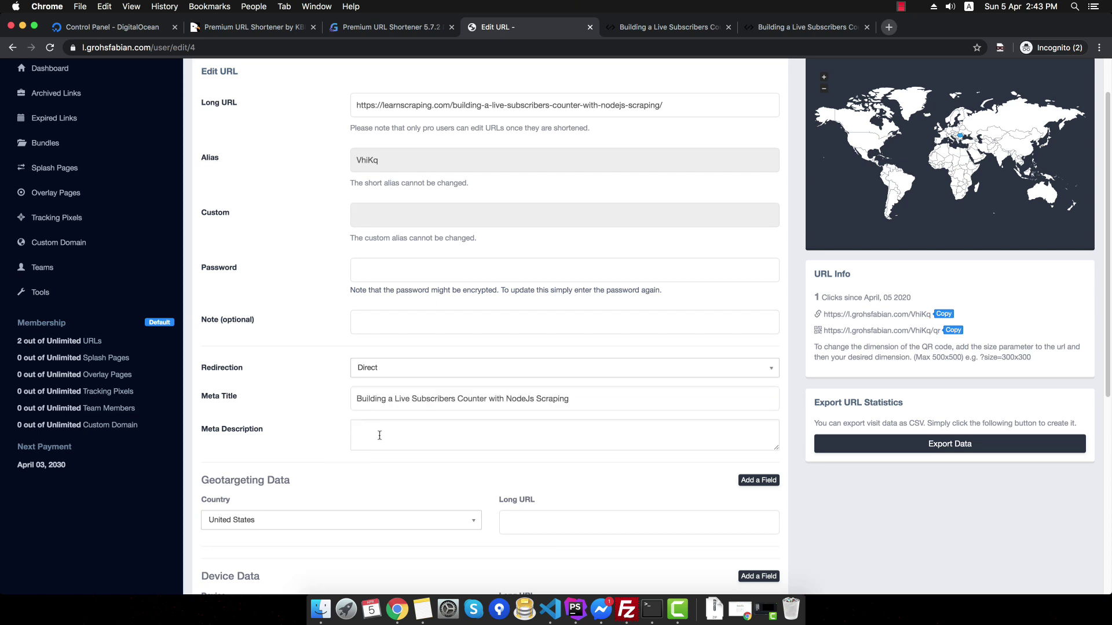
{"action": "scroll", "coordinate": [387, 347], "scroll_direction": "down", "scroll_amount": 2}
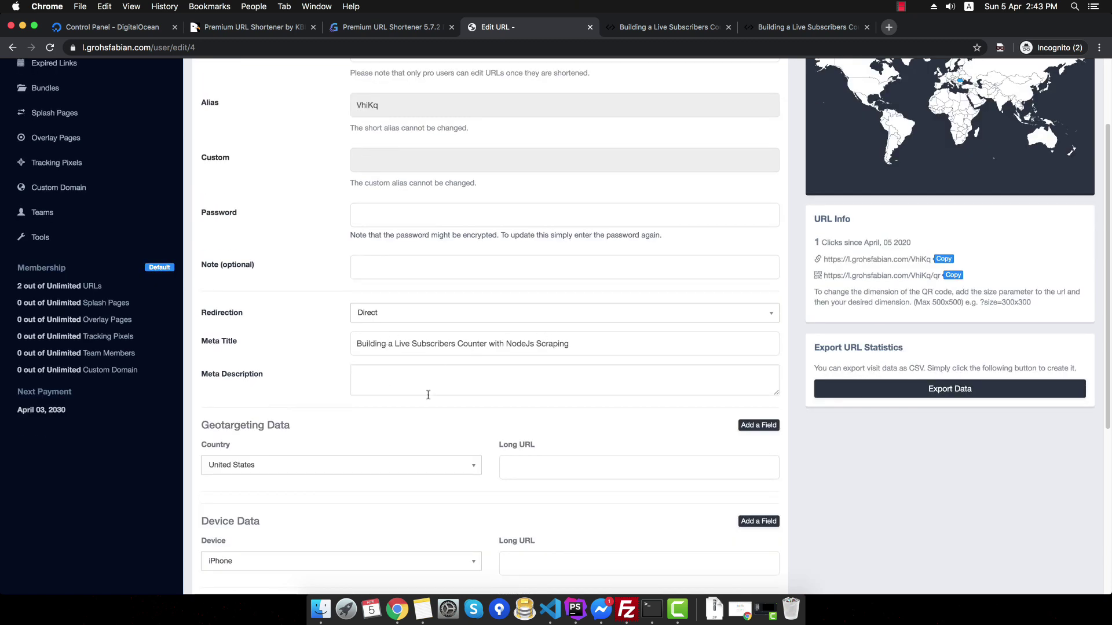
{"action": "scroll", "coordinate": [377, 400], "scroll_direction": "down", "scroll_amount": 2}
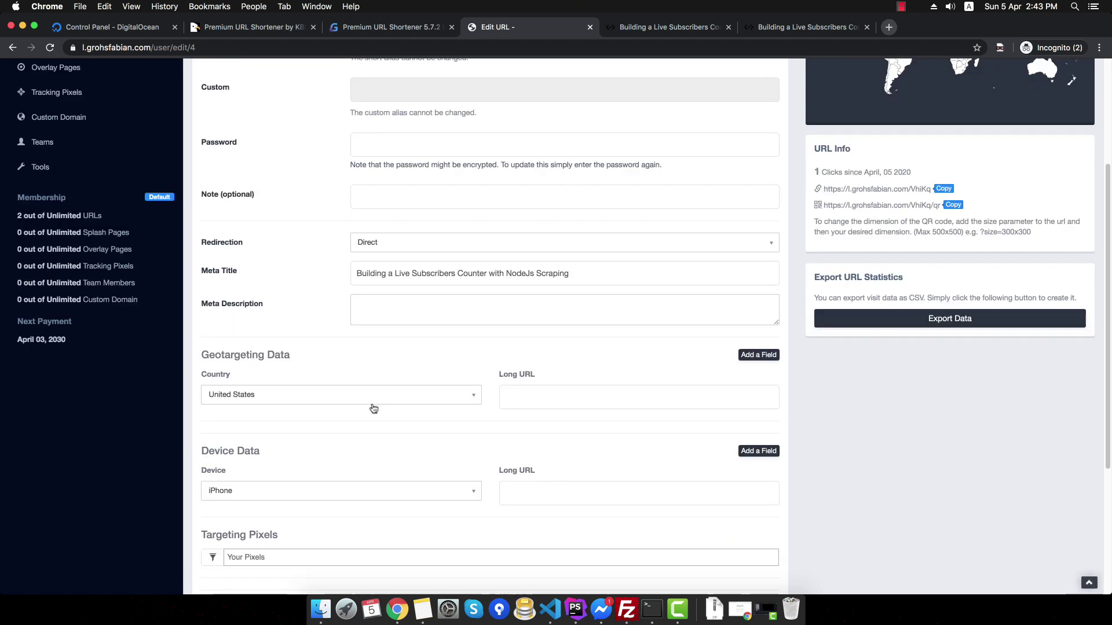
{"action": "scroll", "coordinate": [360, 405], "scroll_direction": "down", "scroll_amount": 5}
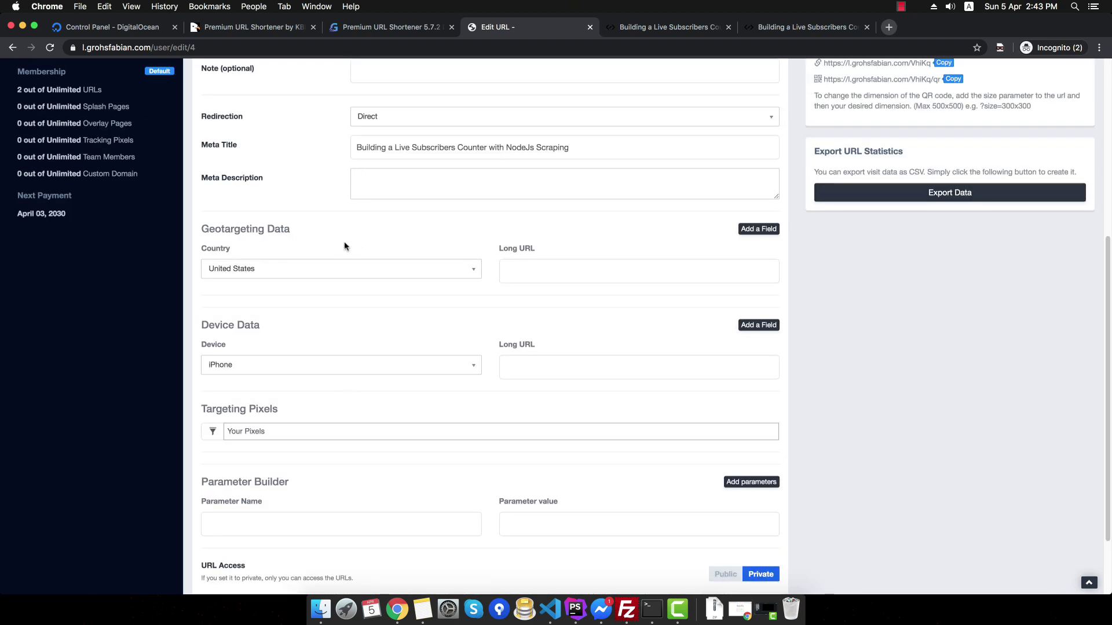
{"action": "scroll", "coordinate": [302, 324], "scroll_direction": "down", "scroll_amount": 3}
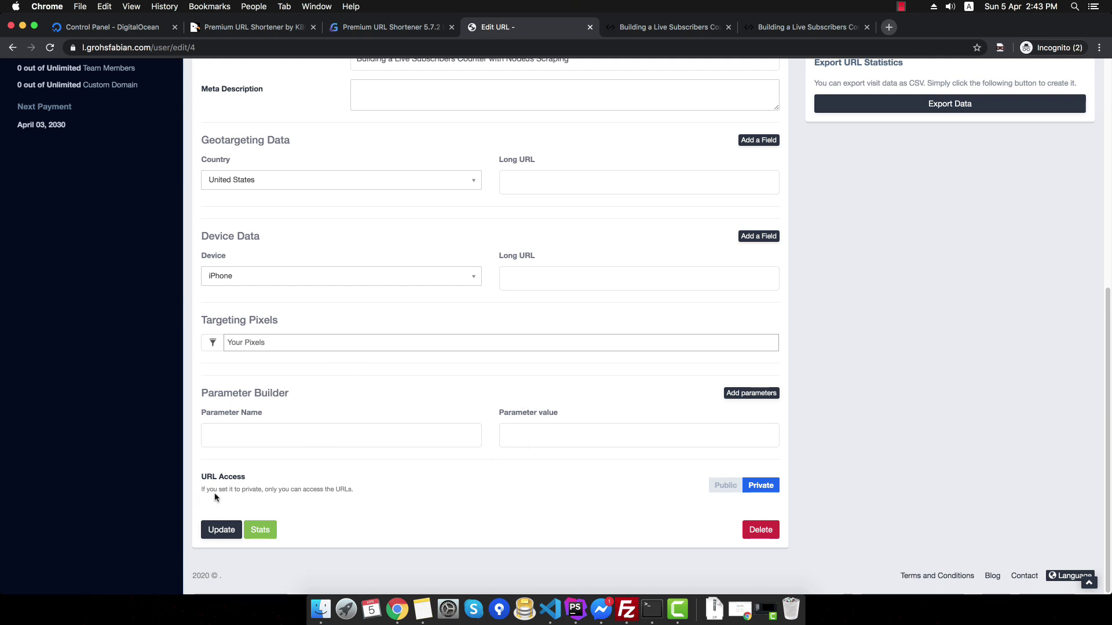
{"action": "left_click_drag", "start_coordinate": [355, 491], "coordinate": [298, 489]}
{"action": "left_click", "coordinate": [360, 491]}
{"action": "left_click", "coordinate": [268, 538]}
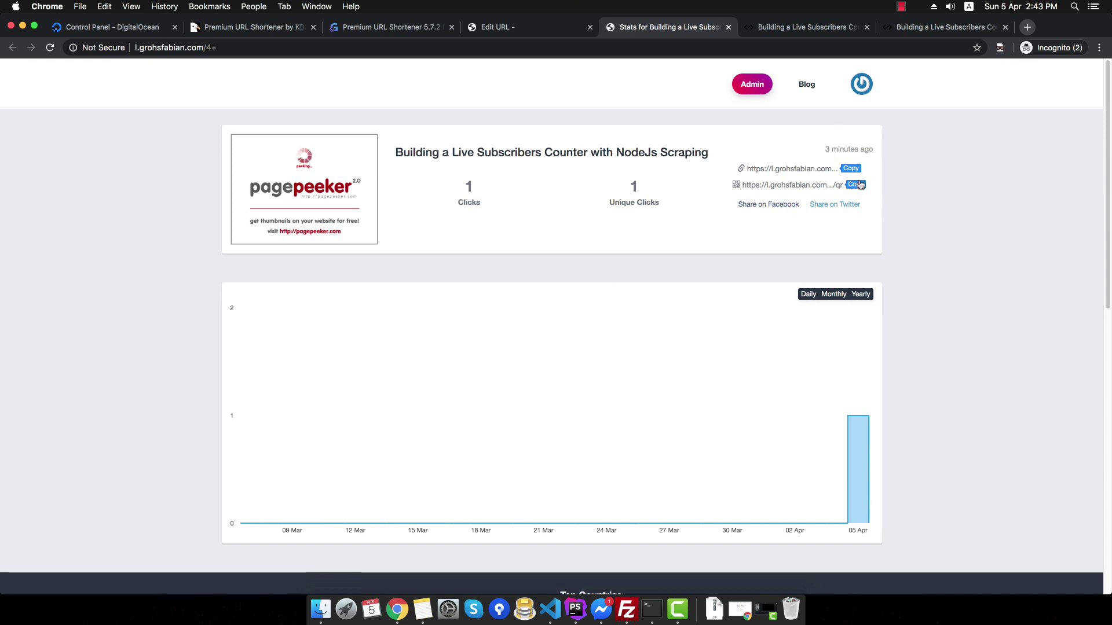
- Copy the VhiKq short link, open it in a new tab, and reload the stats page
{"action": "mouse_move", "coordinate": [856, 440]}
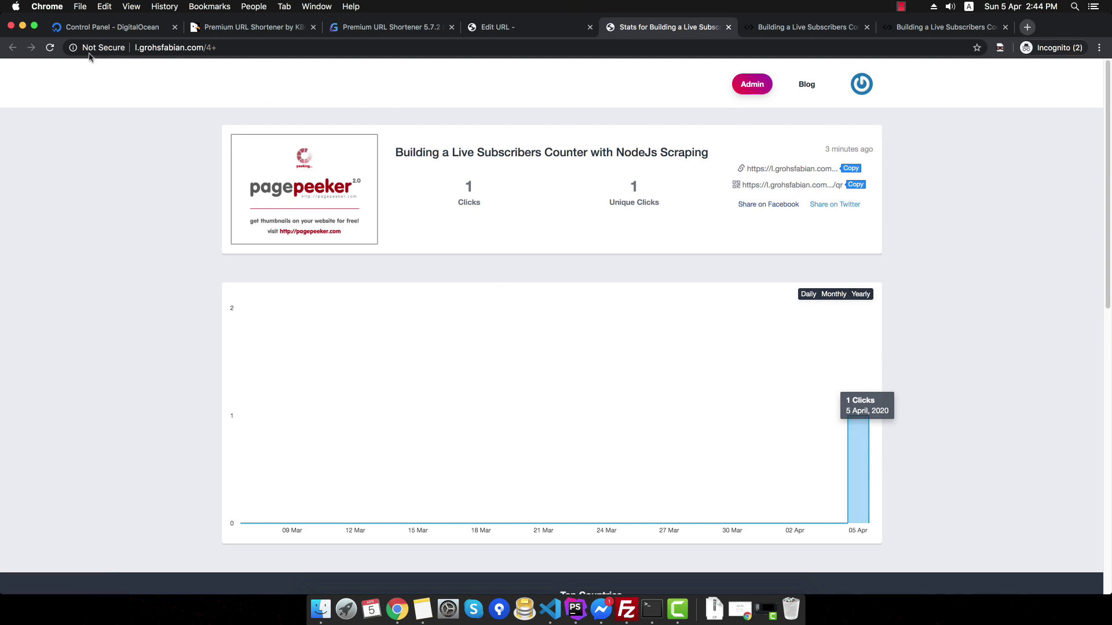
{"action": "left_click", "coordinate": [50, 47]}
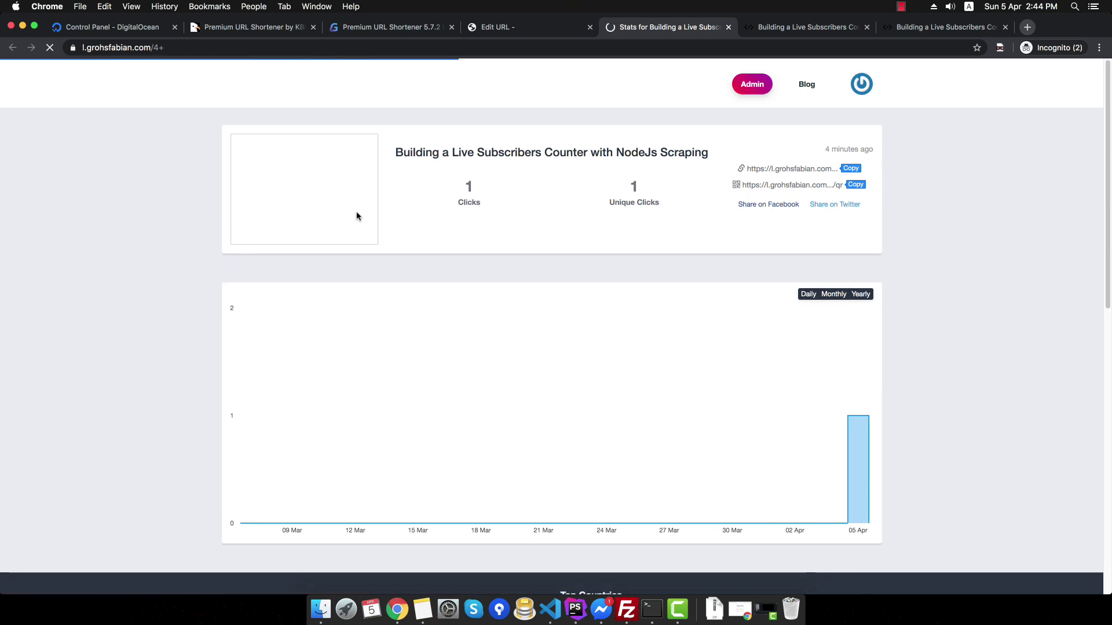
{"action": "left_click", "coordinate": [856, 169]}
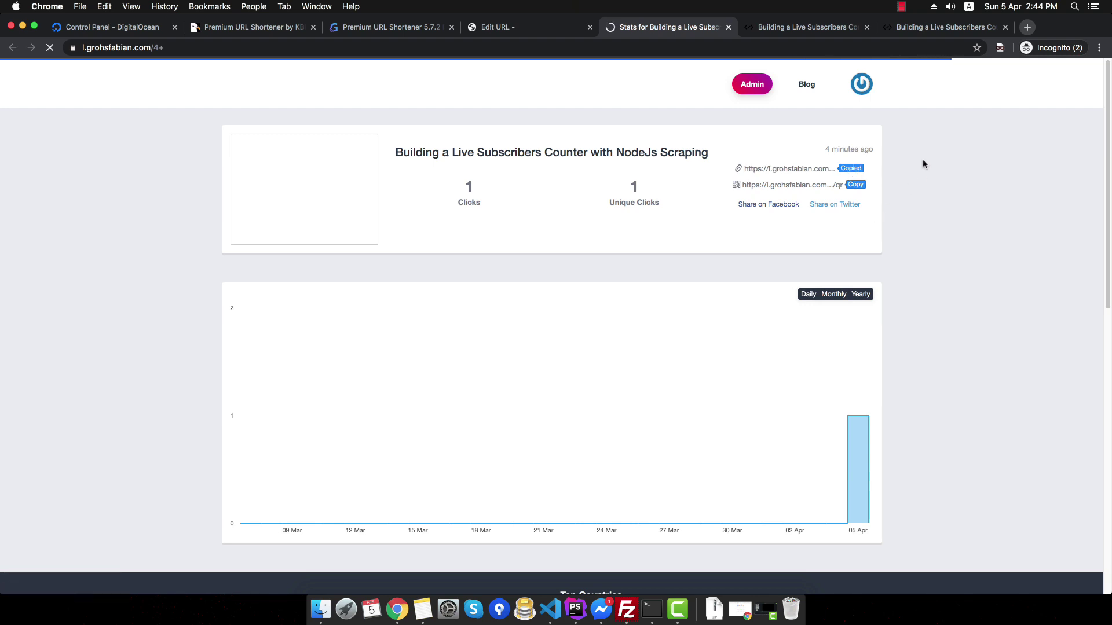
{"action": "key", "text": "super+t"}
{"action": "key", "text": "super+v"}
{"action": "key", "text": "Return"}
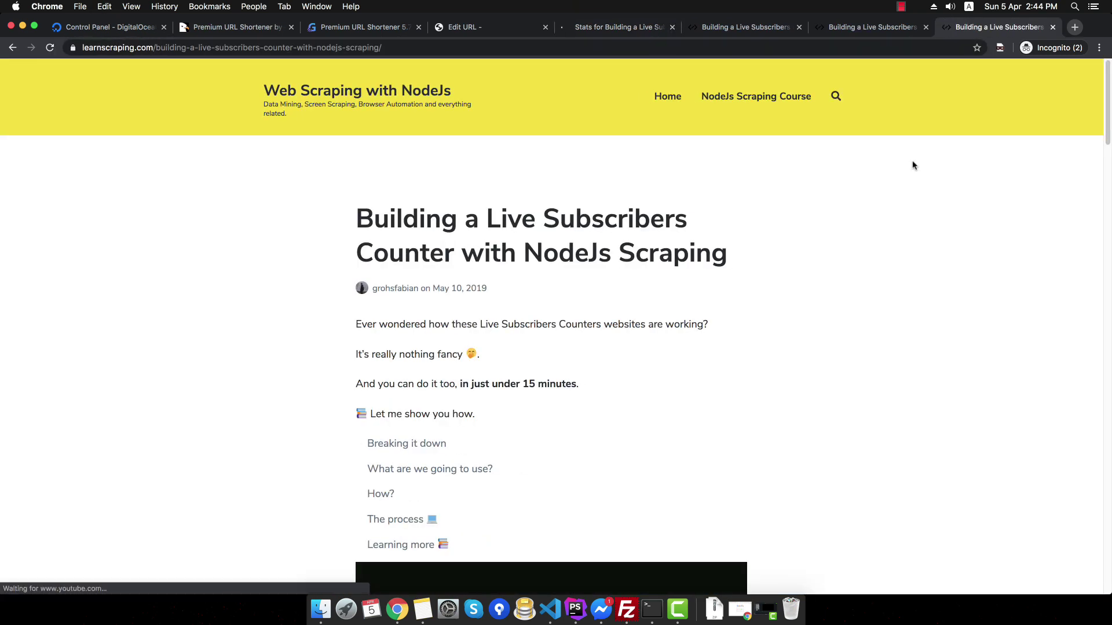
{"action": "left_click", "coordinate": [618, 27]}
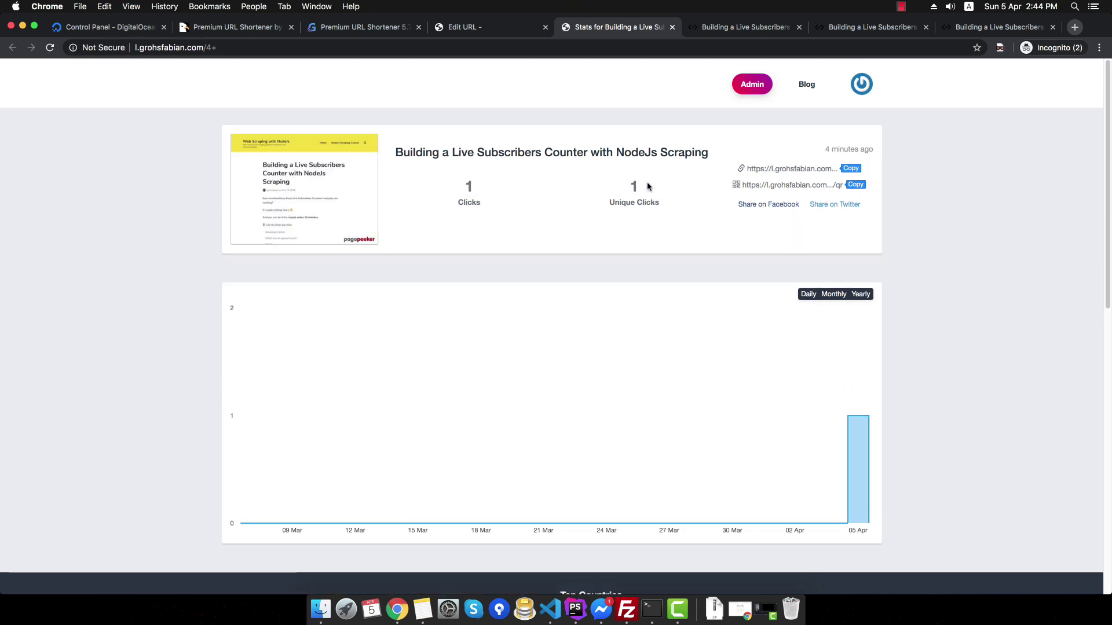
{"action": "key", "text": "super+r"}
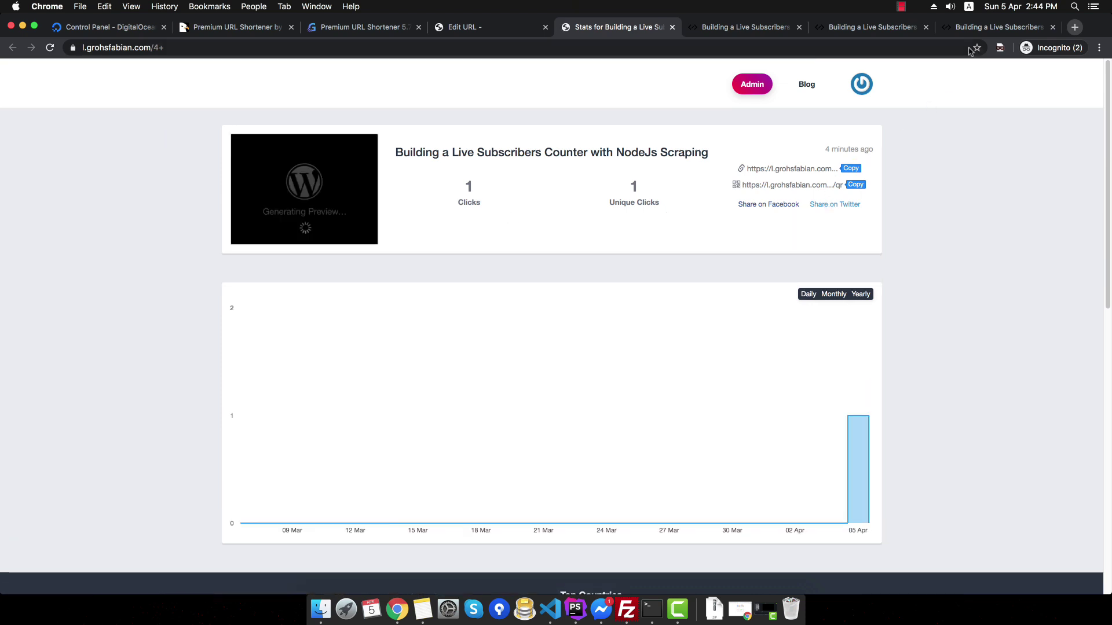
- Open the short link again in the last blog article tab and refresh the statistics
{"action": "left_click", "coordinate": [985, 27]}
{"action": "left_click", "coordinate": [728, 49]}
{"action": "key", "text": "super+v"}
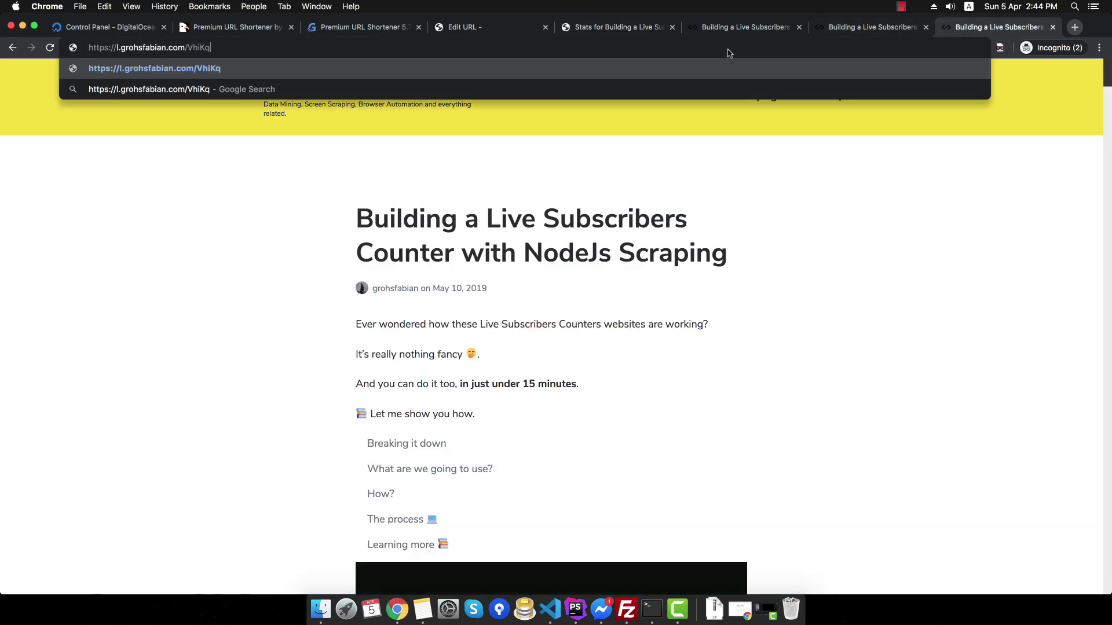
{"action": "key", "text": "Return"}
{"action": "left_click", "coordinate": [622, 29]}
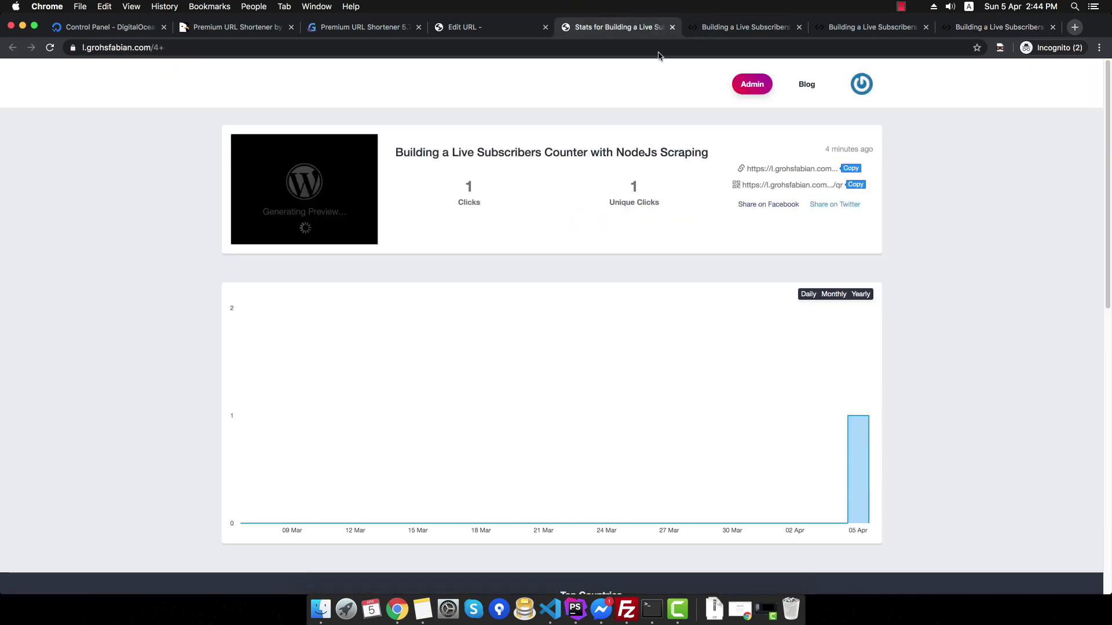
{"action": "key", "text": "super+r"}
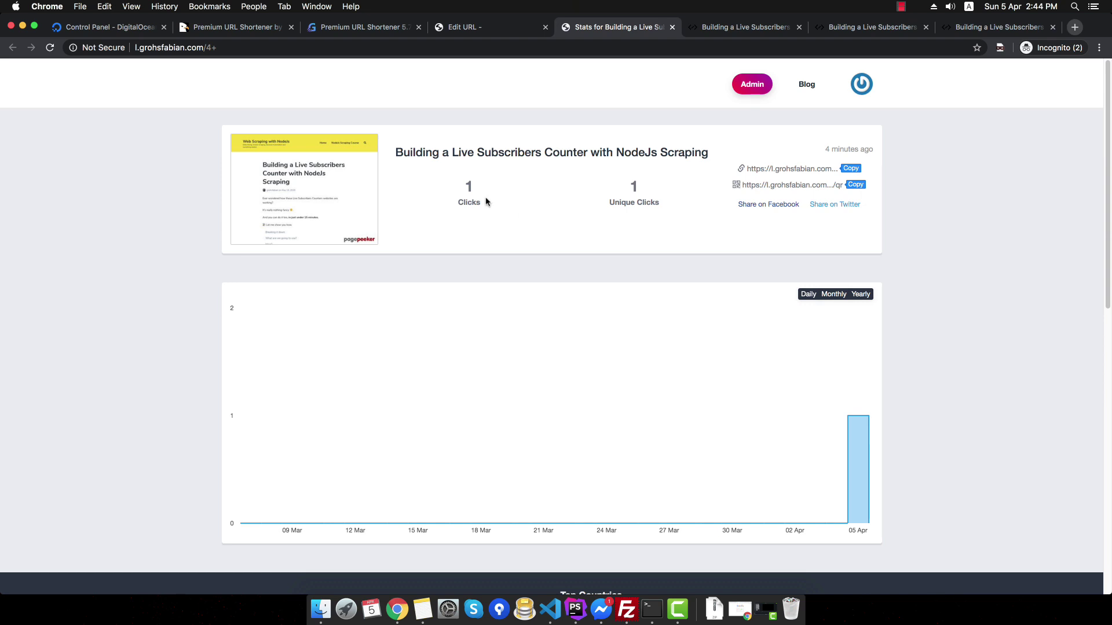
- Check the total clicks and unique clicks counts on the stats page
{"action": "double_click", "coordinate": [466, 191]}
{"action": "left_click", "coordinate": [632, 195]}
{"action": "double_click", "coordinate": [469, 191]}
{"action": "left_click_drag", "start_coordinate": [638, 201], "coordinate": [617, 199]}
- Go back to the links dashboard and open the VhiKq link's click statistics
{"action": "left_click", "coordinate": [501, 33]}
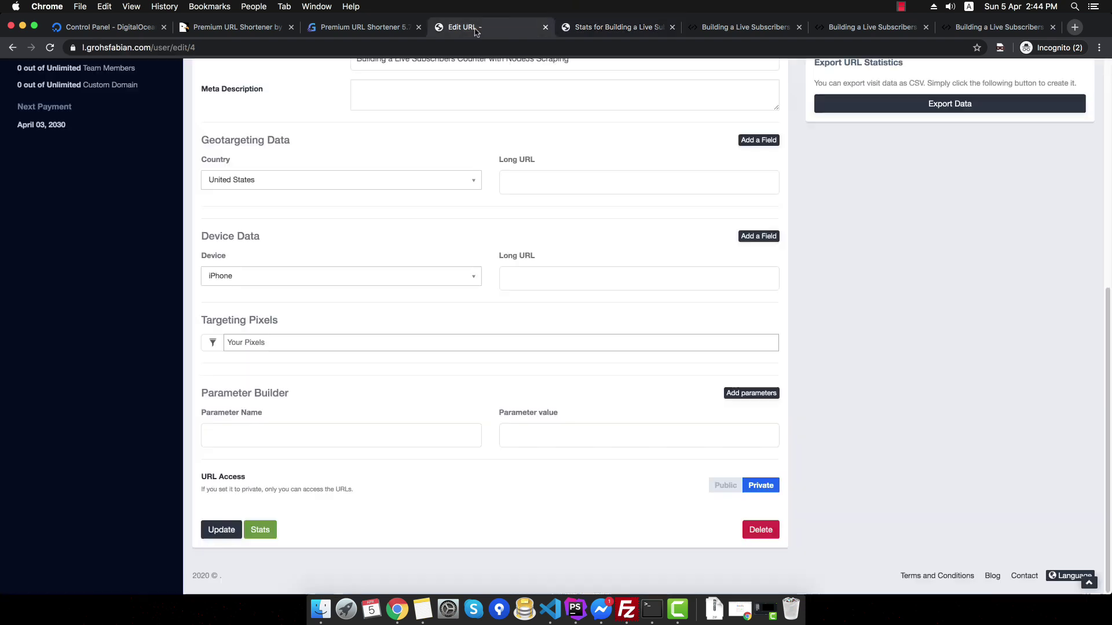
{"action": "scroll", "coordinate": [373, 189], "scroll_direction": "up", "scroll_amount": 15}
{"action": "key", "text": "super+bracketleft"}
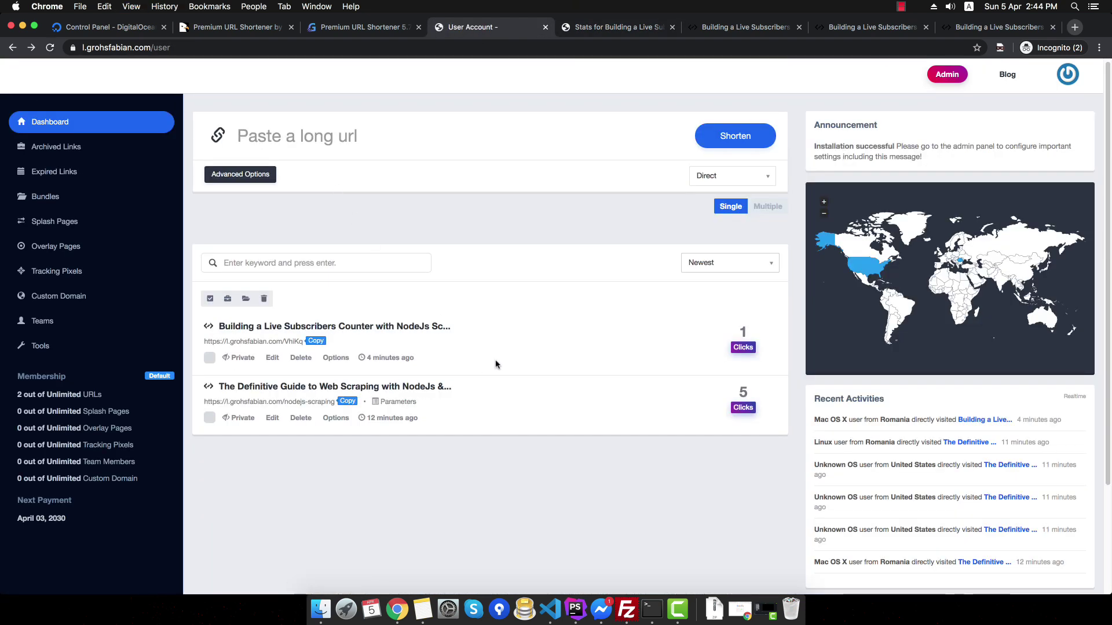
{"action": "left_click", "coordinate": [741, 349]}
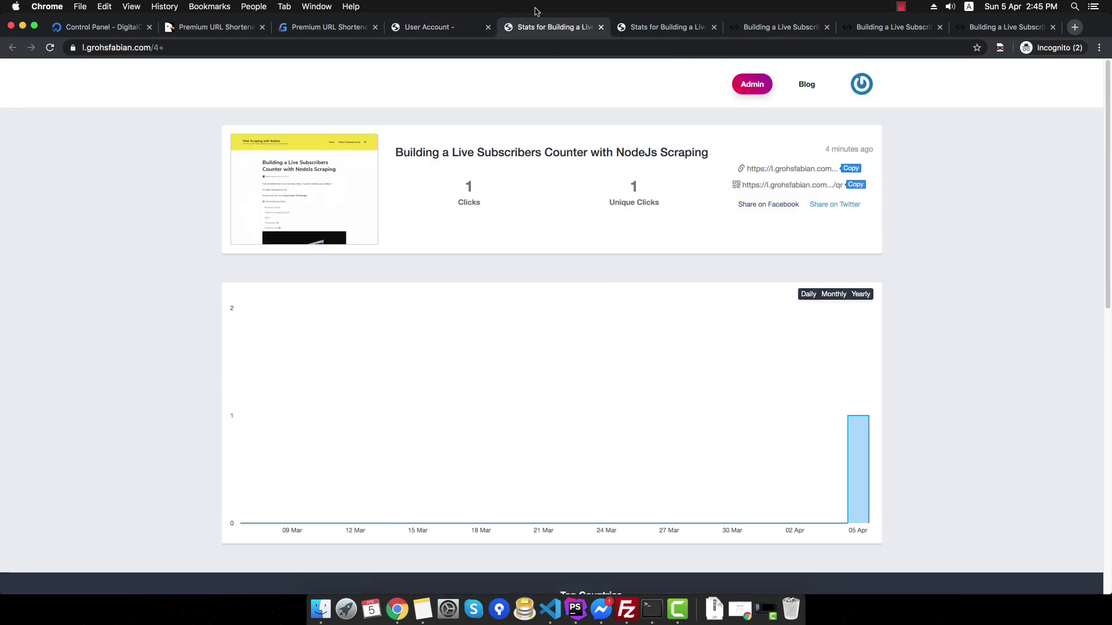
{"action": "key", "text": "super+w"}
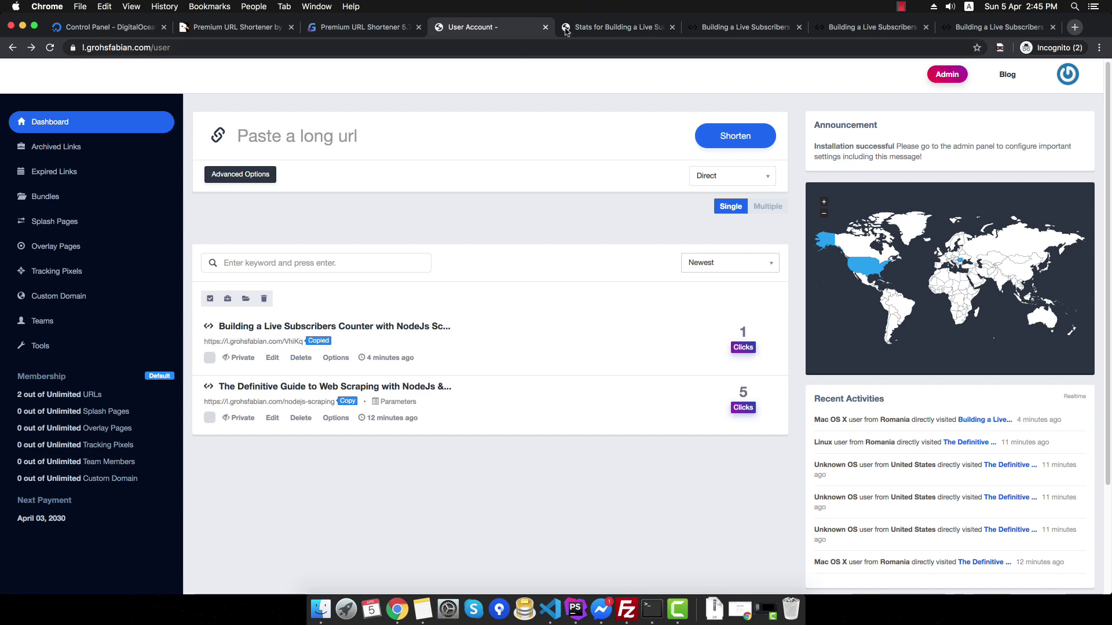
{"action": "left_click", "coordinate": [740, 347]}
- Retest the VhiKq short link in the blog article tab, refresh its statistics, and return to the dashboard
{"action": "left_click", "coordinate": [725, 28]}
{"action": "key", "text": "super+v"}
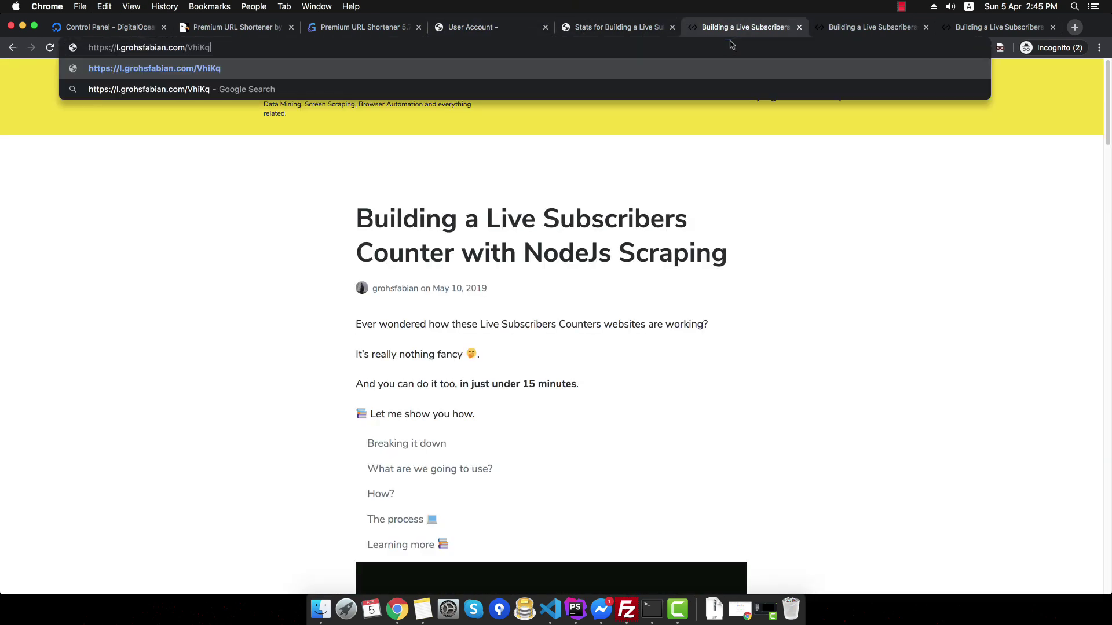
{"action": "key", "text": "Return"}
{"action": "left_click", "coordinate": [617, 27]}
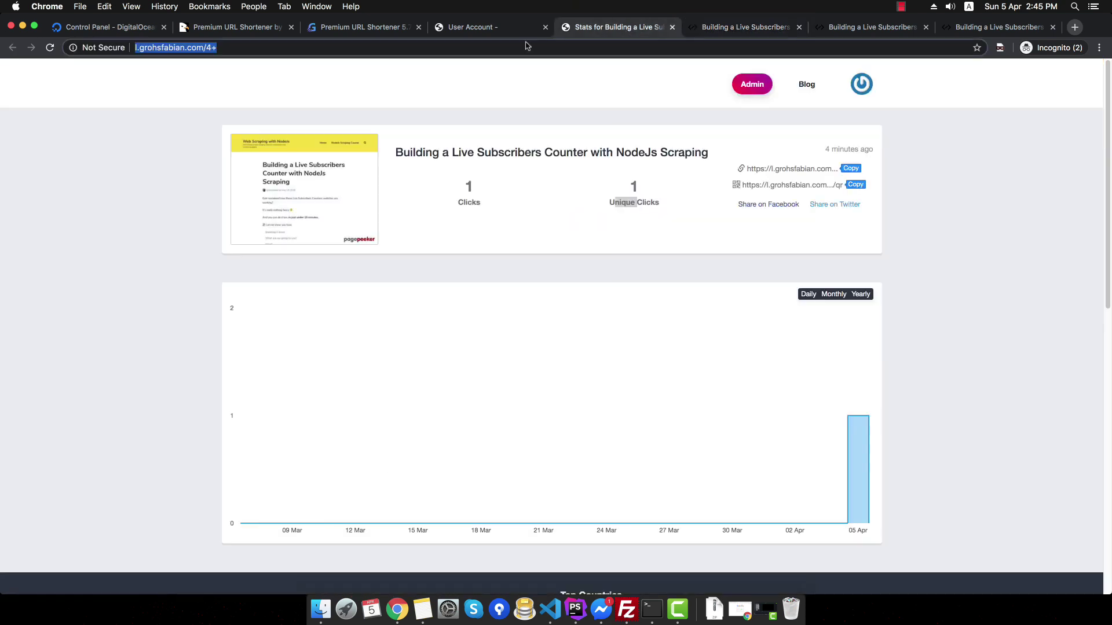
{"action": "key", "text": "super+r"}
{"action": "left_click", "coordinate": [487, 27]}
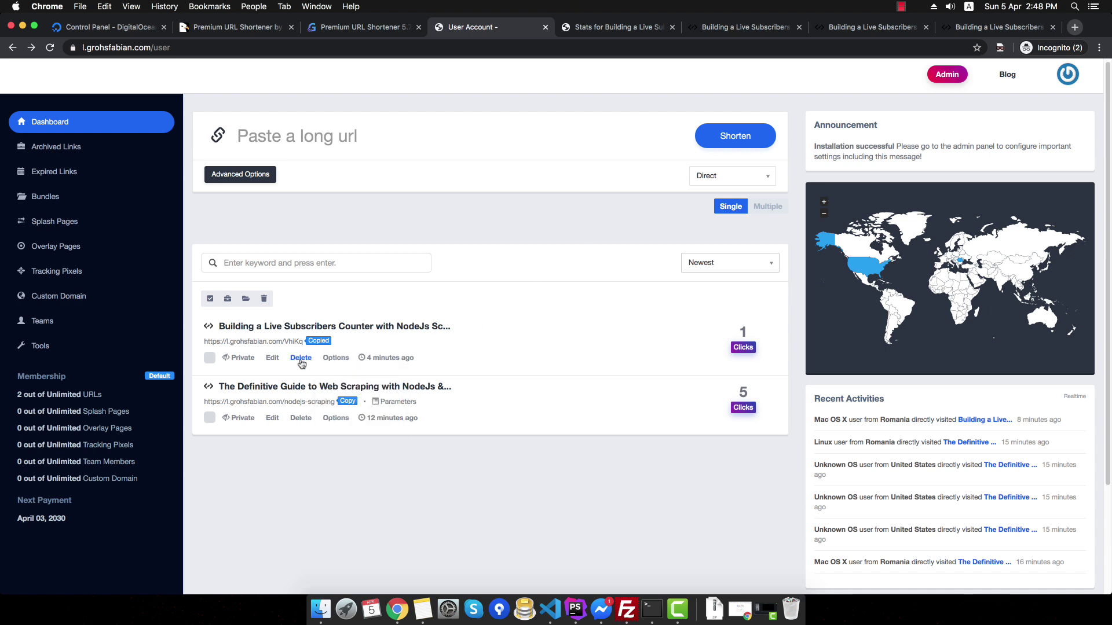
{"action": "mouse_move", "coordinate": [340, 360]}
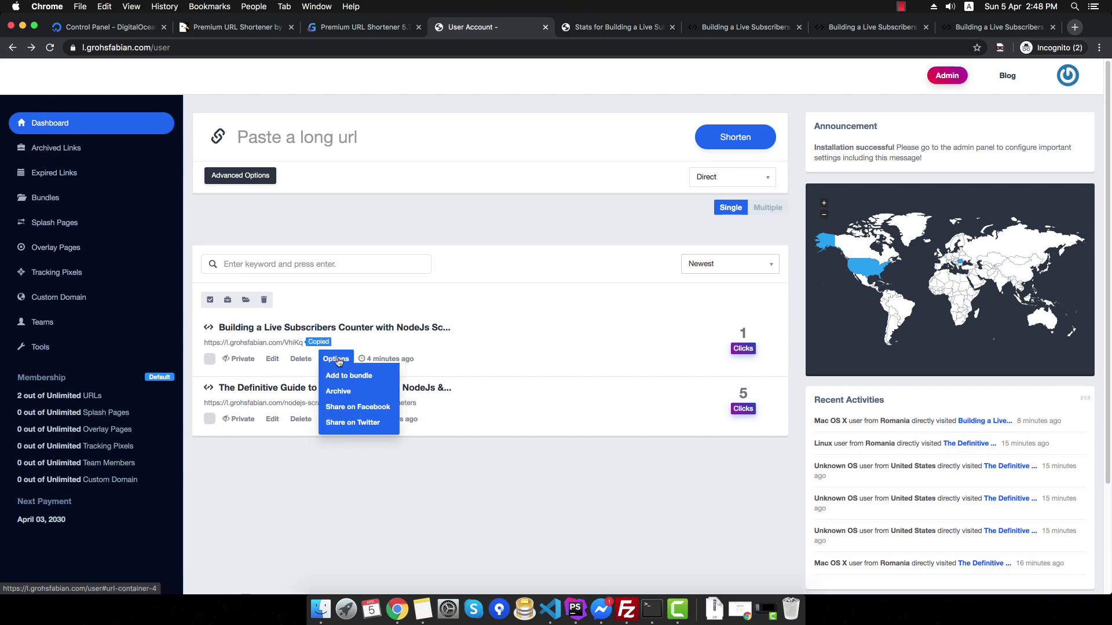
- Set the VhiKq link's redirection type to Frame and save the link
{"action": "left_click", "coordinate": [272, 359]}
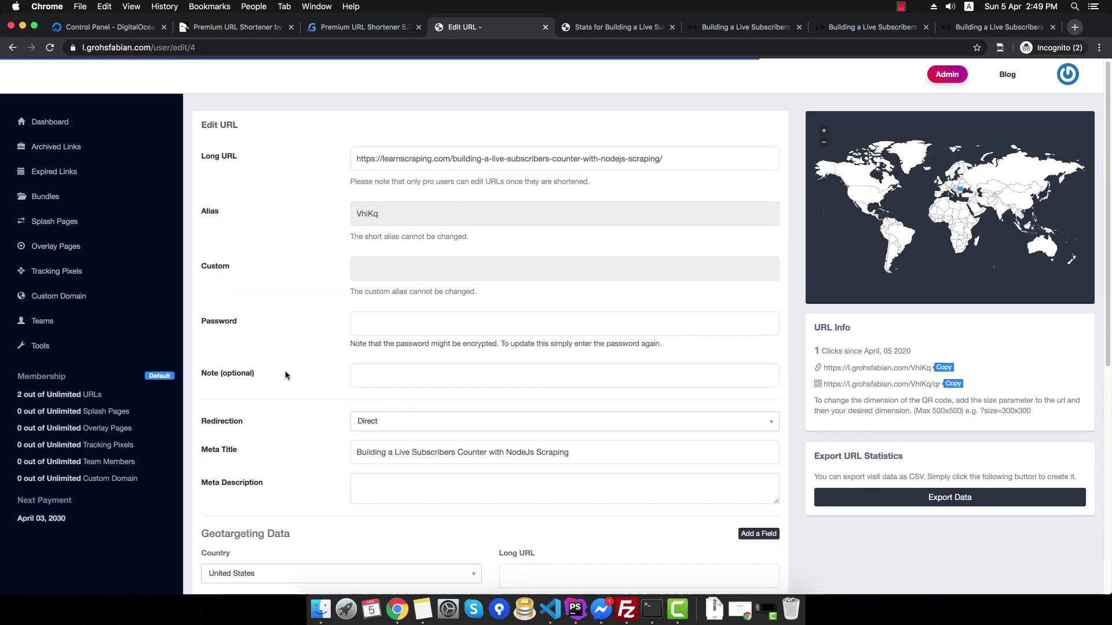
{"action": "scroll", "coordinate": [293, 370], "scroll_direction": "down", "scroll_amount": 2}
{"action": "scroll", "coordinate": [297, 368], "scroll_direction": "up", "scroll_amount": 2}
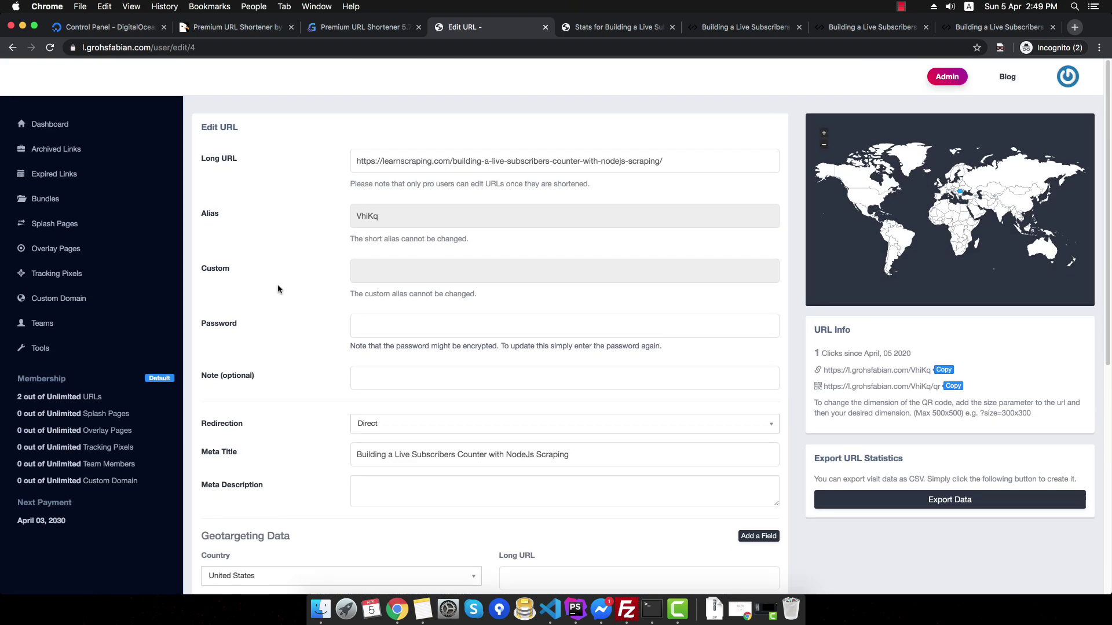
{"action": "scroll", "coordinate": [382, 365], "scroll_direction": "down", "scroll_amount": 2}
{"action": "left_click", "coordinate": [382, 298]}
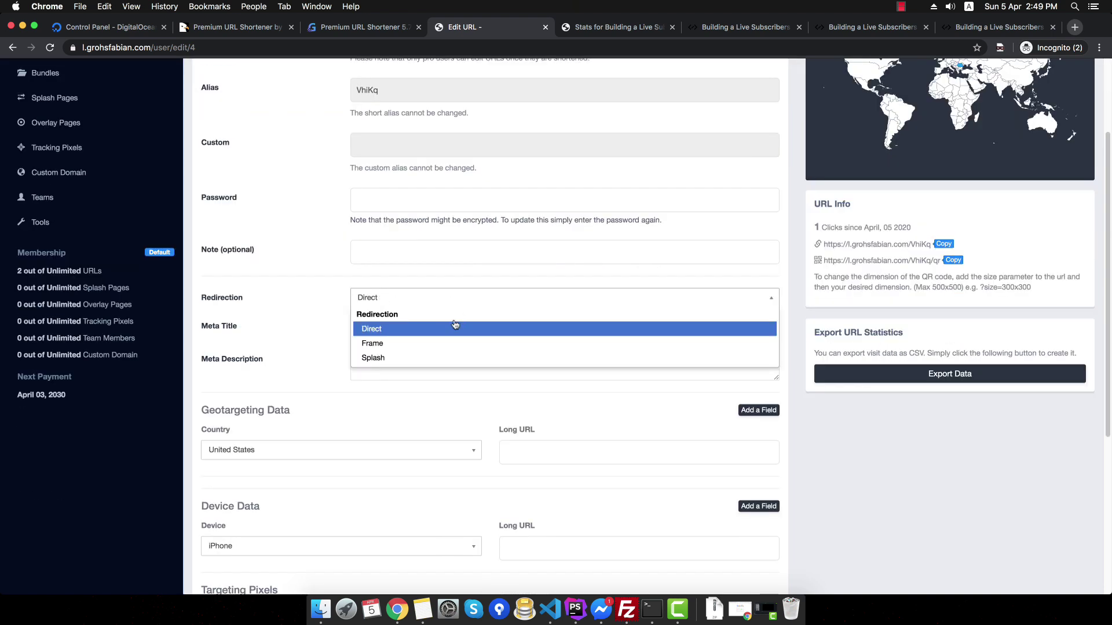
{"action": "left_click", "coordinate": [431, 344]}
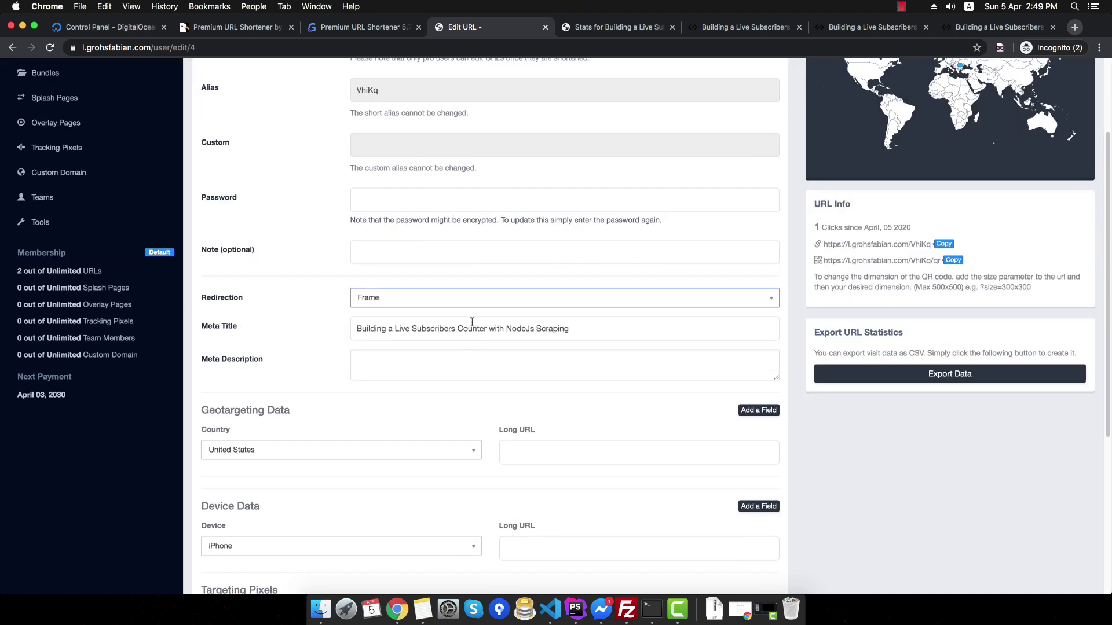
{"action": "left_click", "coordinate": [612, 332]}
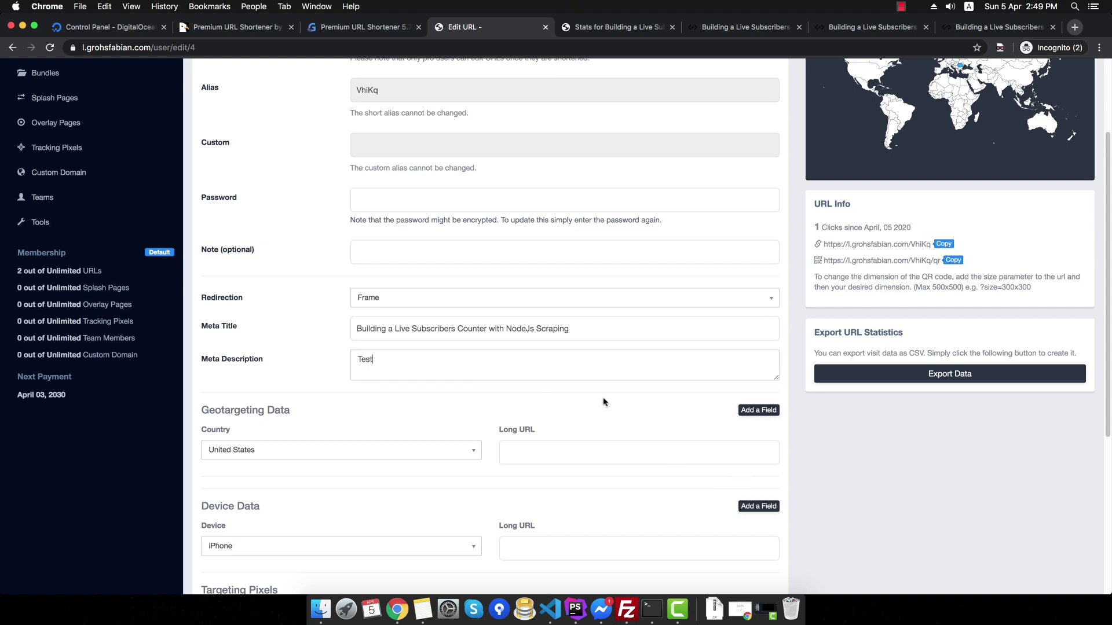
{"action": "scroll", "coordinate": [604, 402], "scroll_direction": "down", "scroll_amount": 5}
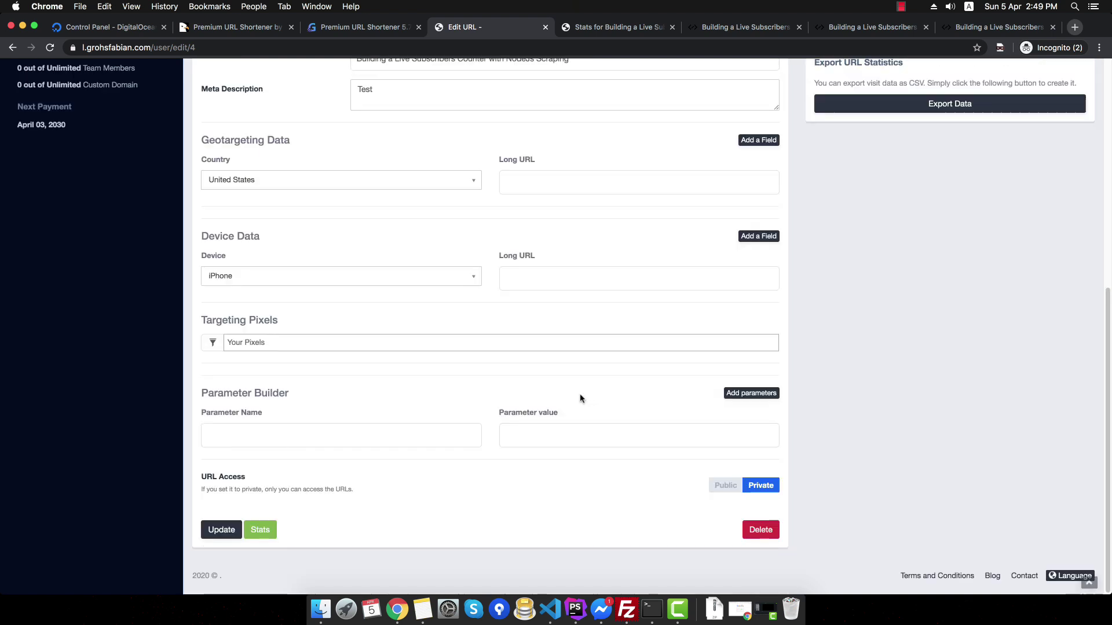
{"action": "left_click", "coordinate": [204, 532]}
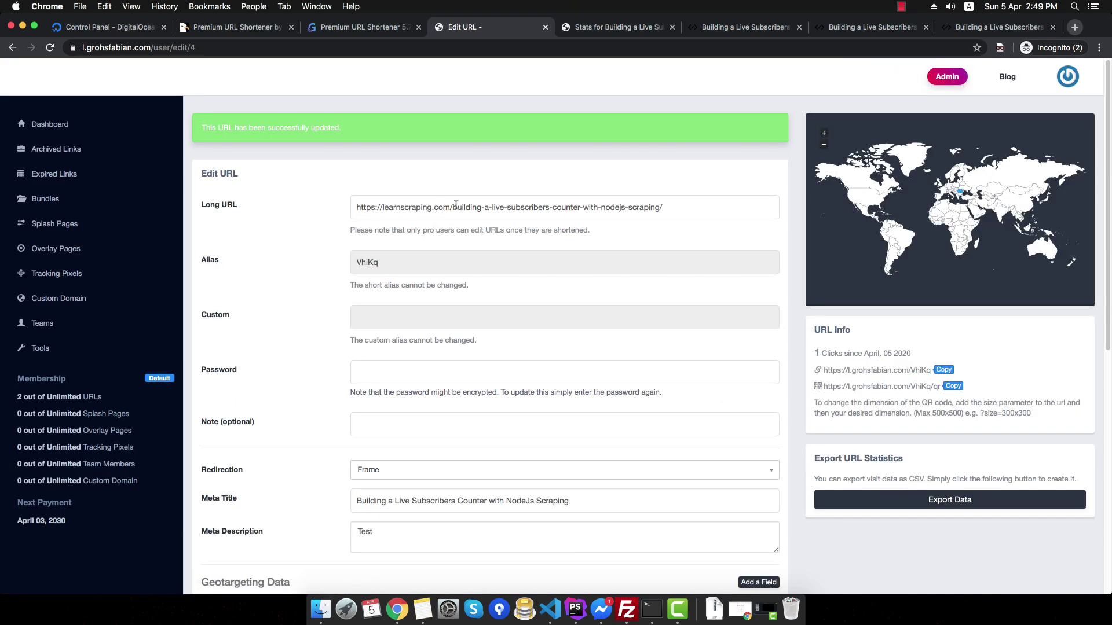
- Copy the VhiKq short URL and select the stats tab's address for replacing
{"action": "left_click", "coordinate": [943, 371]}
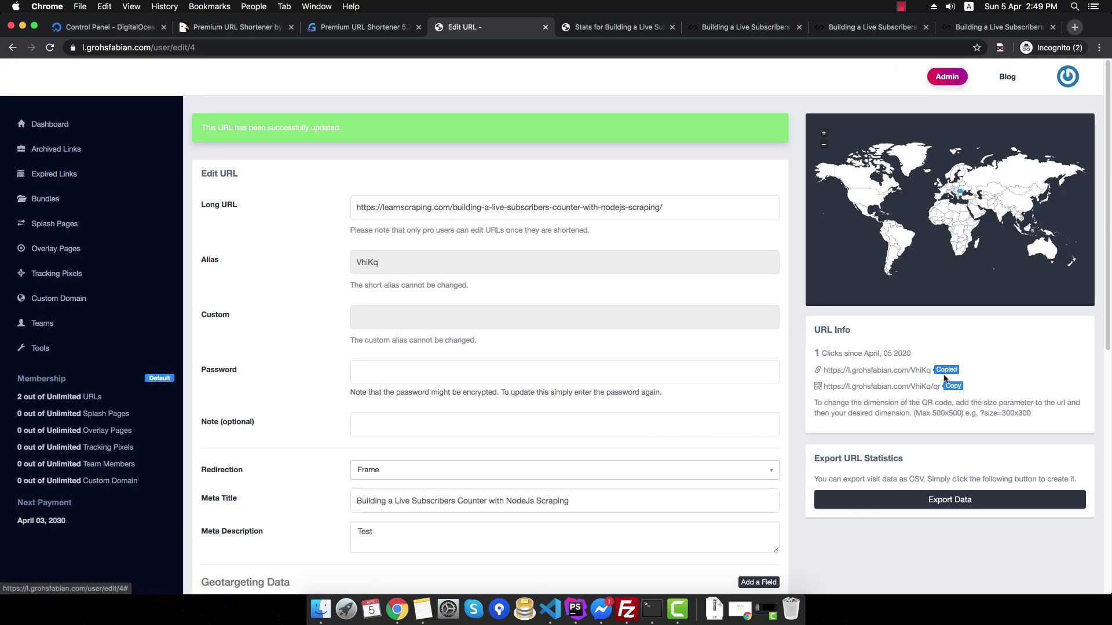
{"action": "left_click", "coordinate": [610, 27]}
{"action": "left_click", "coordinate": [600, 48]}
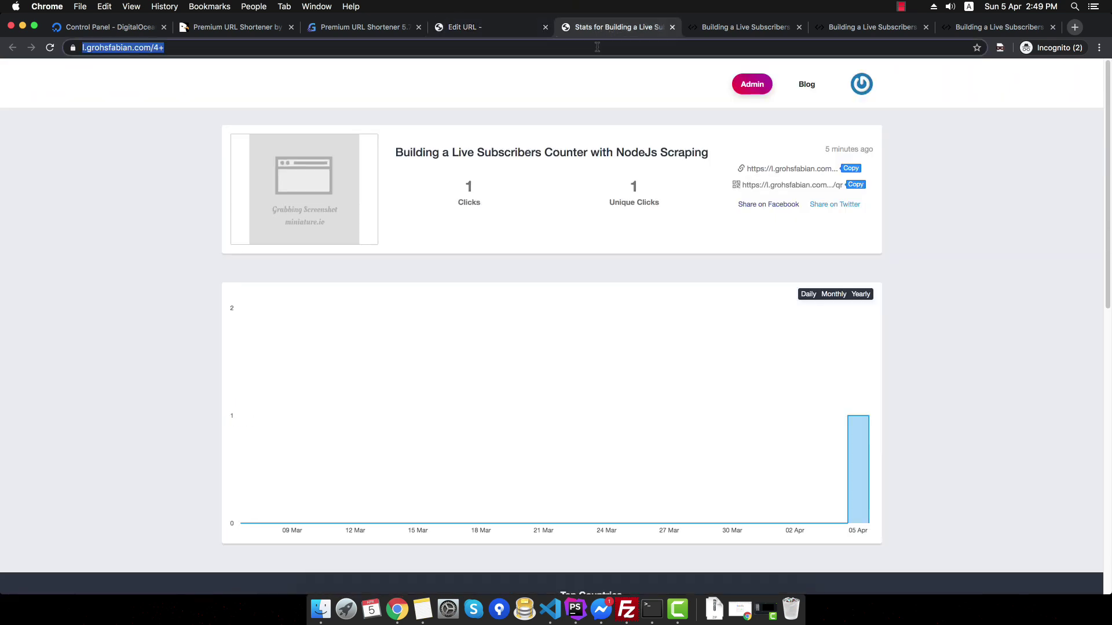
- Load the VhiKq short link to preview the blog post inside a frame, then close the frame
{"action": "key", "text": "super+v"}
{"action": "key", "text": "Return"}
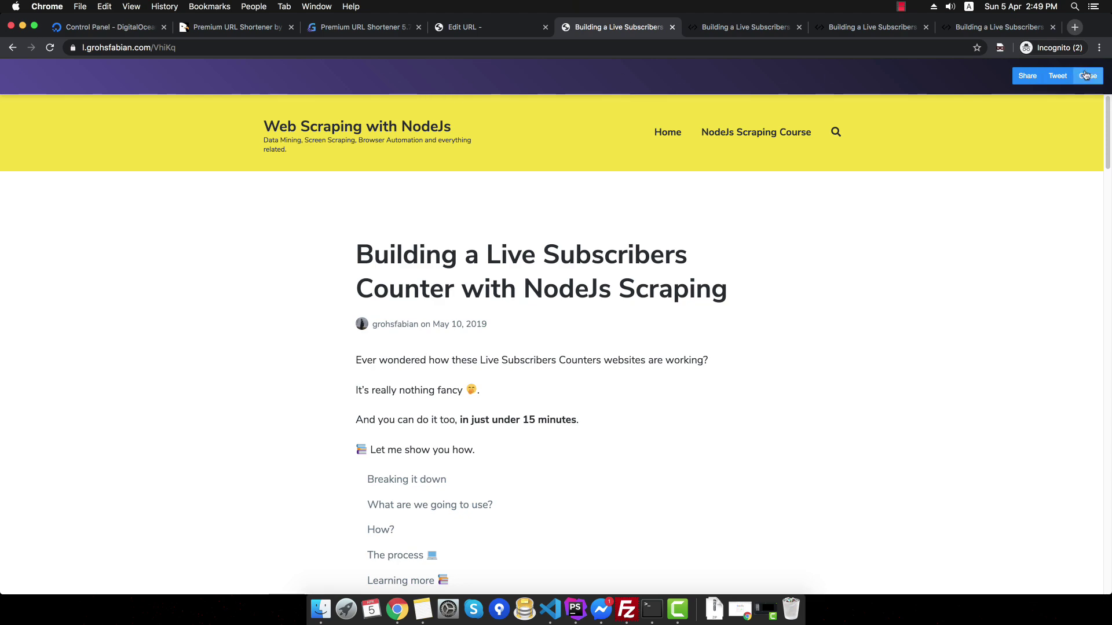
{"action": "left_click", "coordinate": [189, 47]}
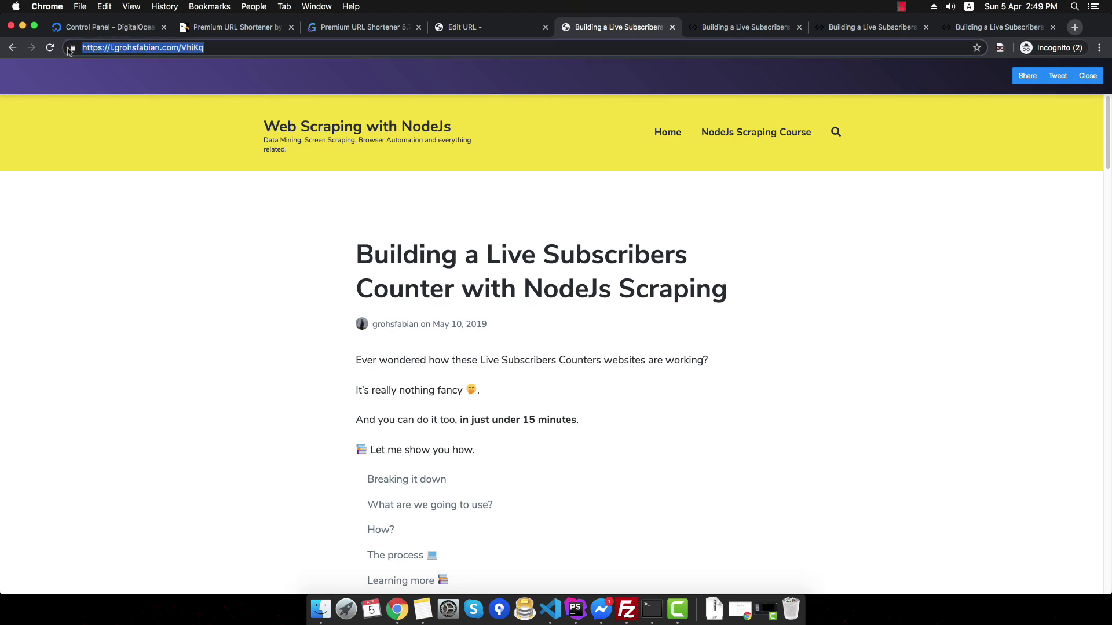
{"action": "left_click", "coordinate": [275, 42]}
{"action": "scroll", "coordinate": [874, 218], "scroll_direction": "down", "scroll_amount": 20}
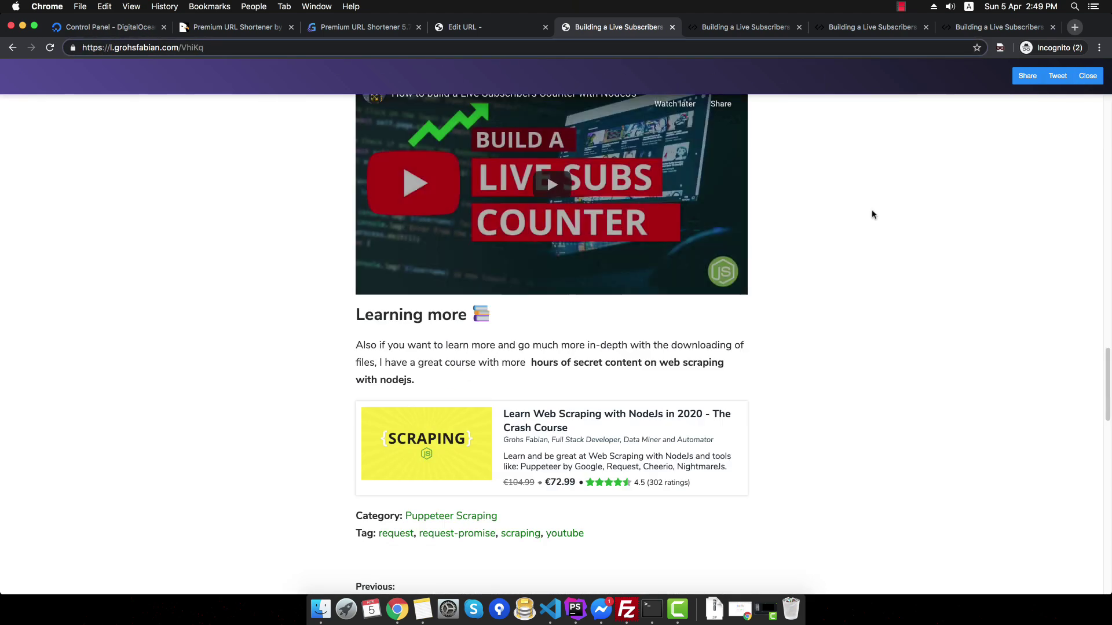
{"action": "scroll", "coordinate": [871, 214], "scroll_direction": "up", "scroll_amount": 20}
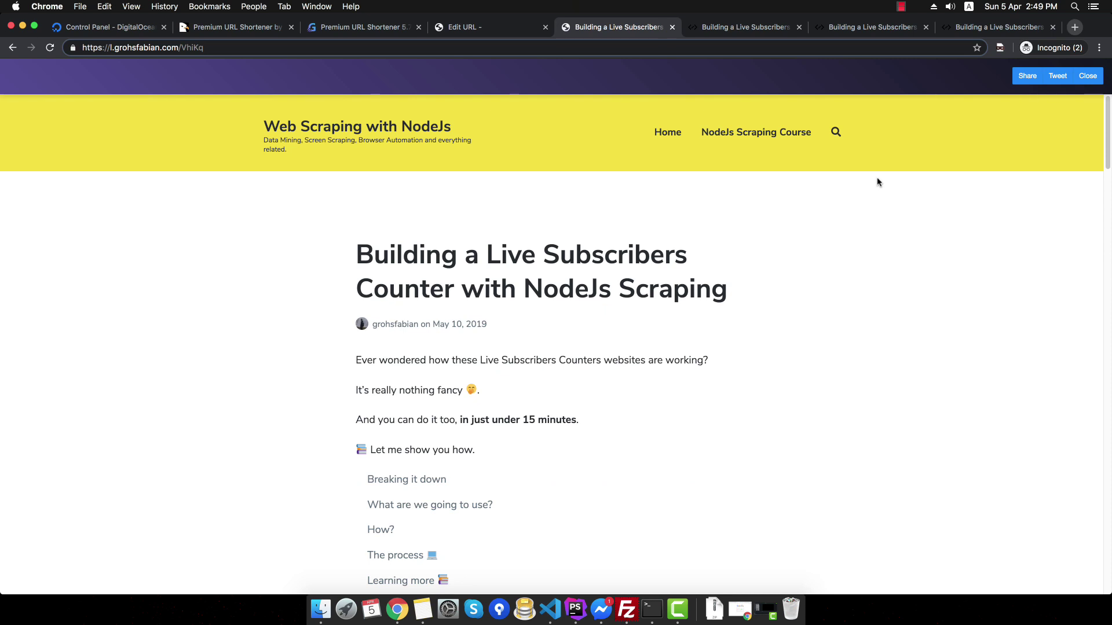
{"action": "left_click", "coordinate": [1094, 79]}
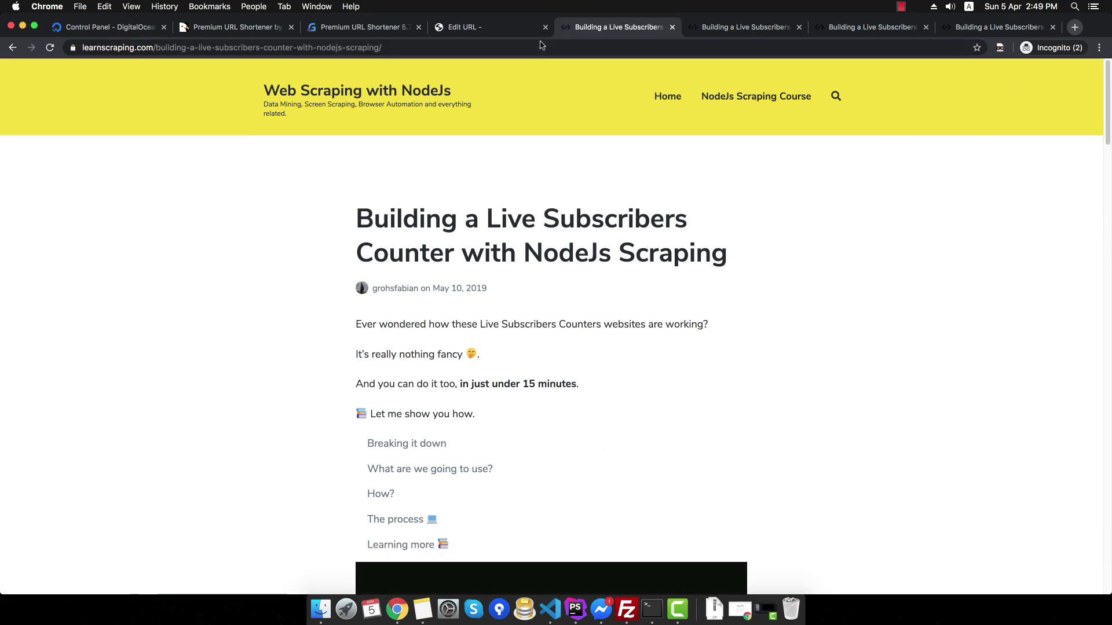
- Return to the VhiKq link's edit form and bring up its redirection type choices
{"action": "left_click", "coordinate": [493, 28]}
{"action": "scroll", "coordinate": [521, 311], "scroll_direction": "down", "scroll_amount": 3}
{"action": "left_click", "coordinate": [427, 281]}
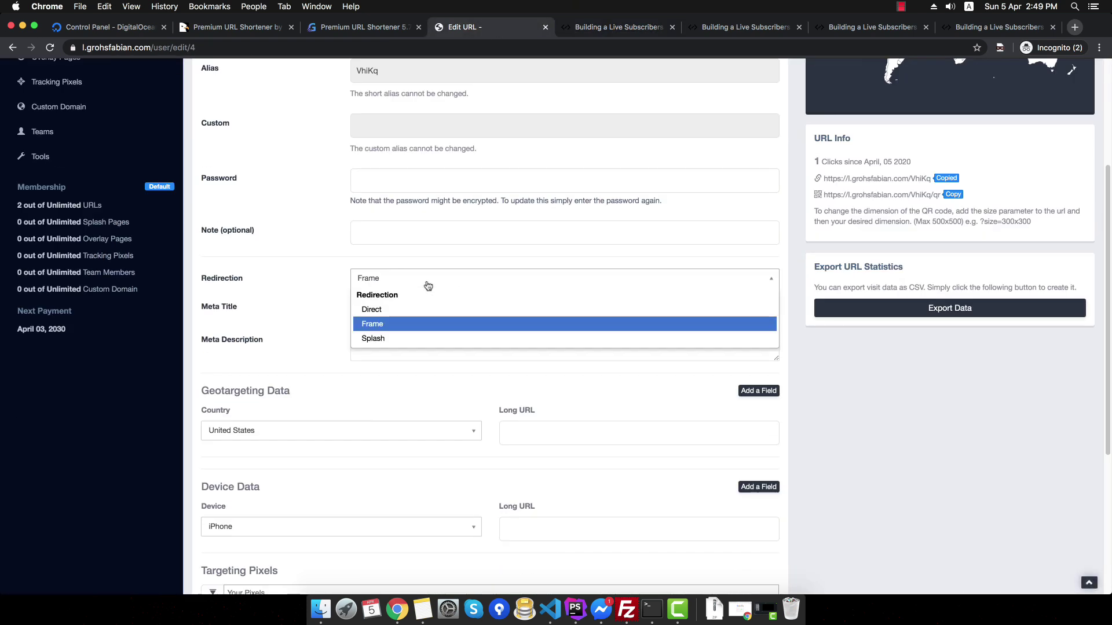
- Switch the VhiKq link's redirection to Splash and save it
{"action": "left_click", "coordinate": [415, 339]}
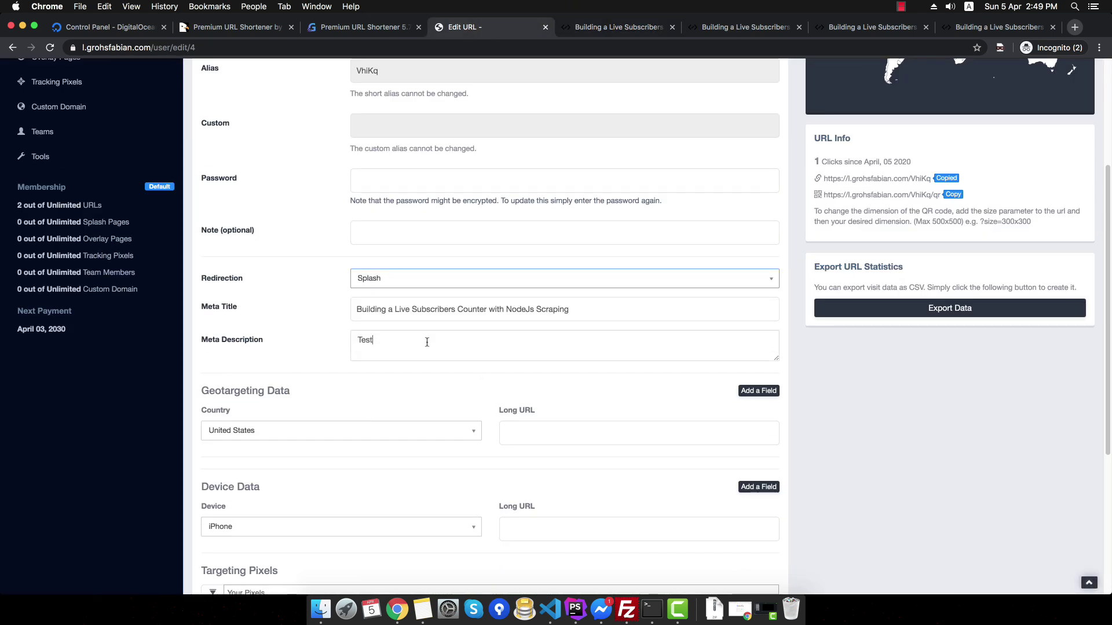
{"action": "scroll", "coordinate": [580, 377], "scroll_direction": "down", "scroll_amount": 5}
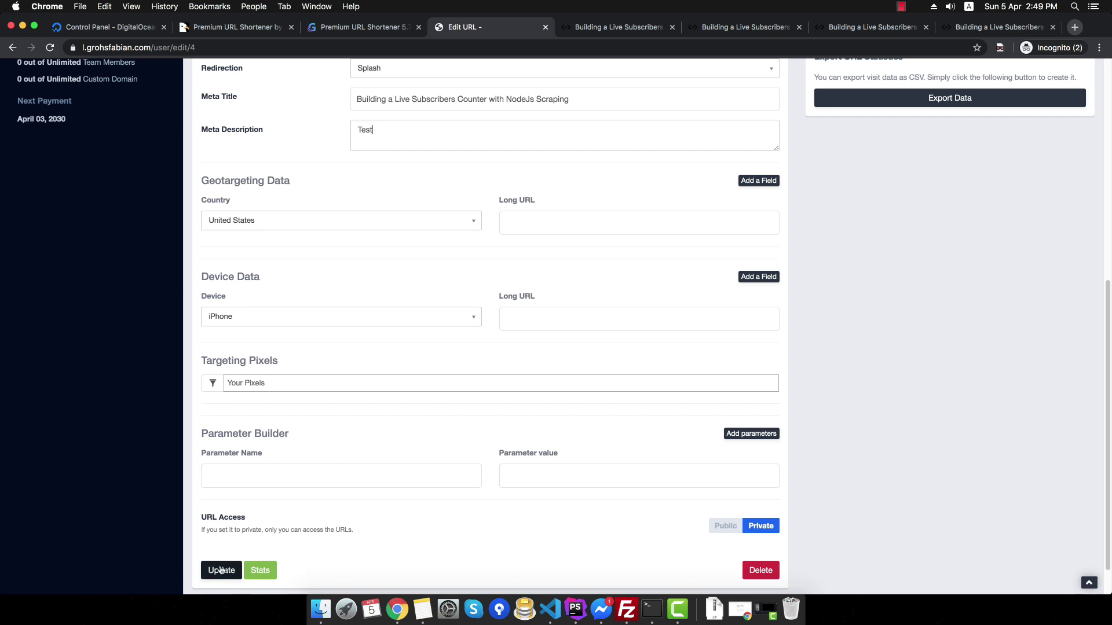
{"action": "left_click", "coordinate": [221, 570]}
- Load the VhiKq short link in the blog article tab to see its splash page
{"action": "left_click", "coordinate": [619, 26]}
{"action": "left_click", "coordinate": [637, 47]}
{"action": "key", "text": "super+v"}
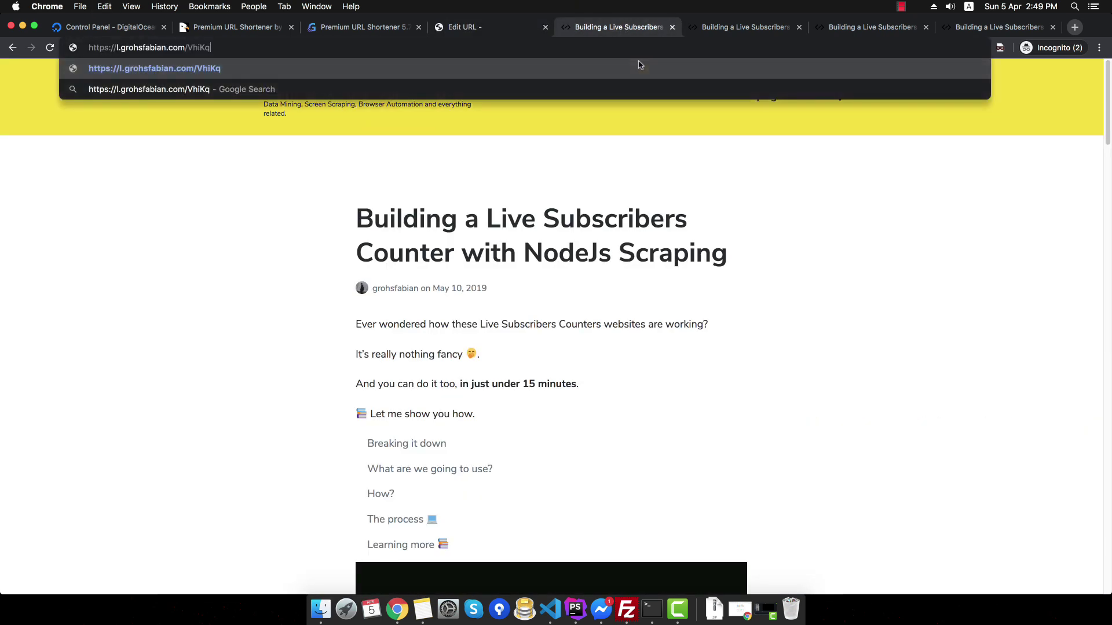
{"action": "key", "text": "Return"}
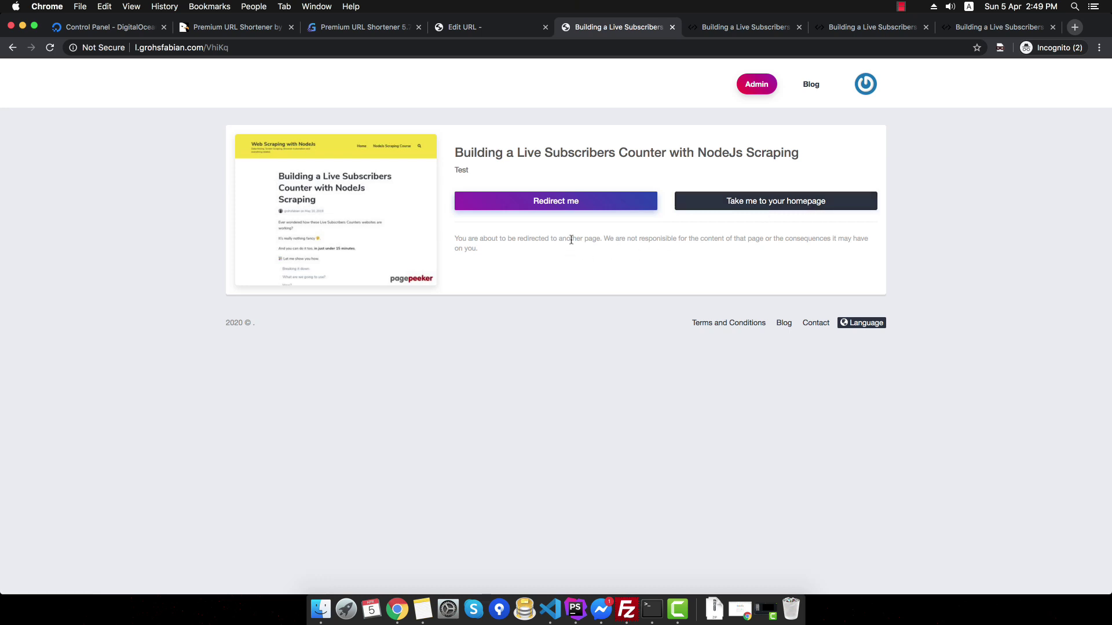
- Use Redirect me on the splash page to reach the blog article and scroll through it
{"action": "left_click", "coordinate": [572, 206]}
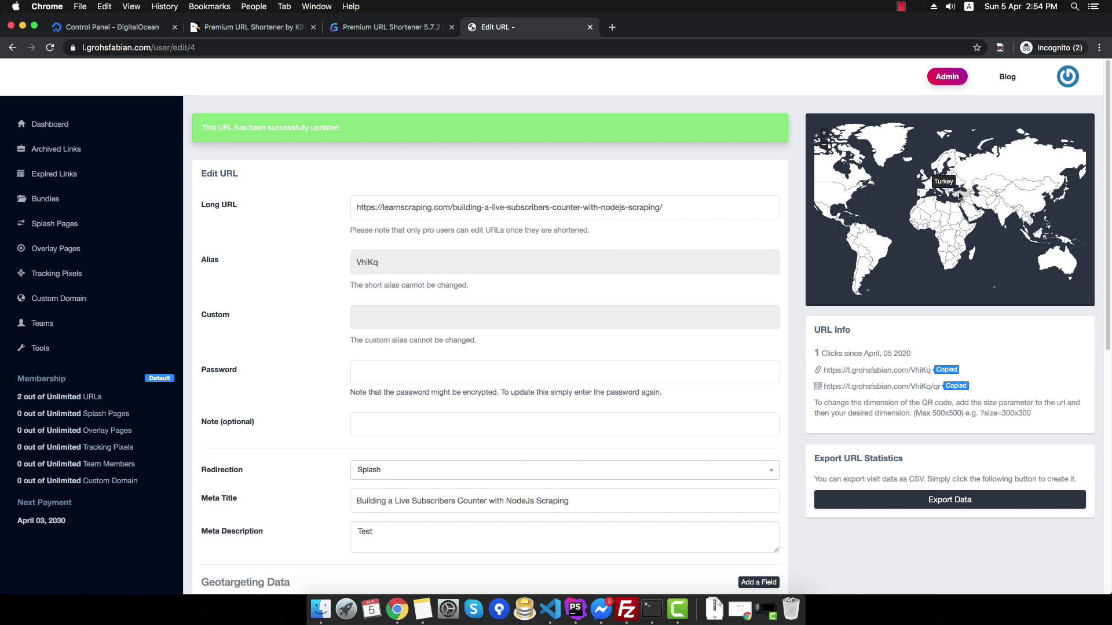
{"action": "mouse_move", "coordinate": [952, 192]}
{"action": "scroll", "coordinate": [953, 193], "scroll_direction": "up", "scroll_amount": 3}
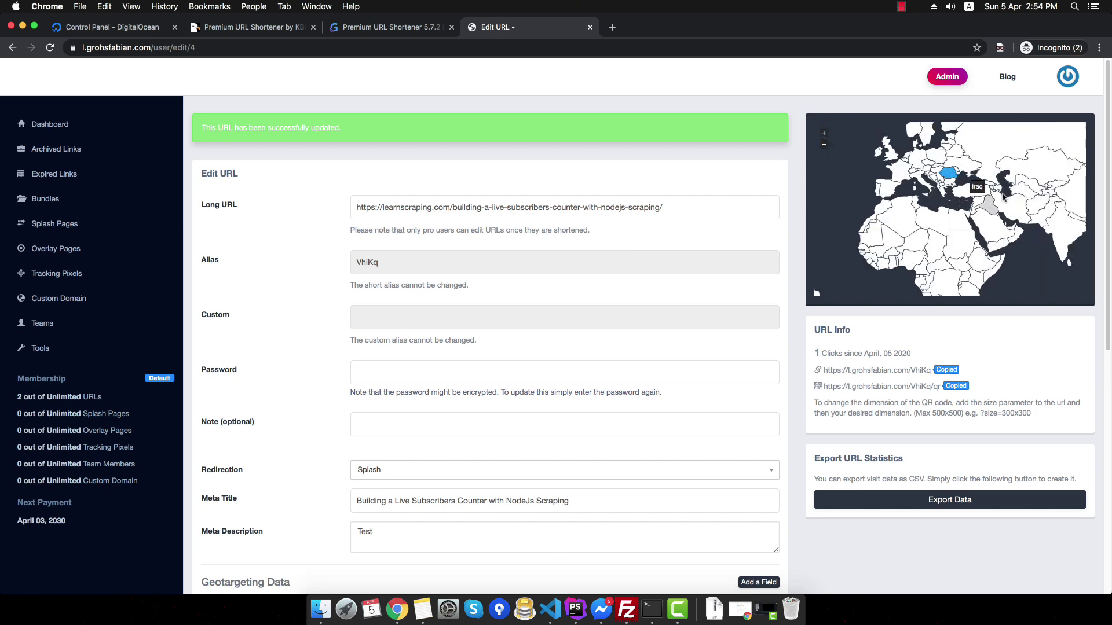
{"action": "scroll", "coordinate": [938, 255], "scroll_direction": "down", "scroll_amount": 3}
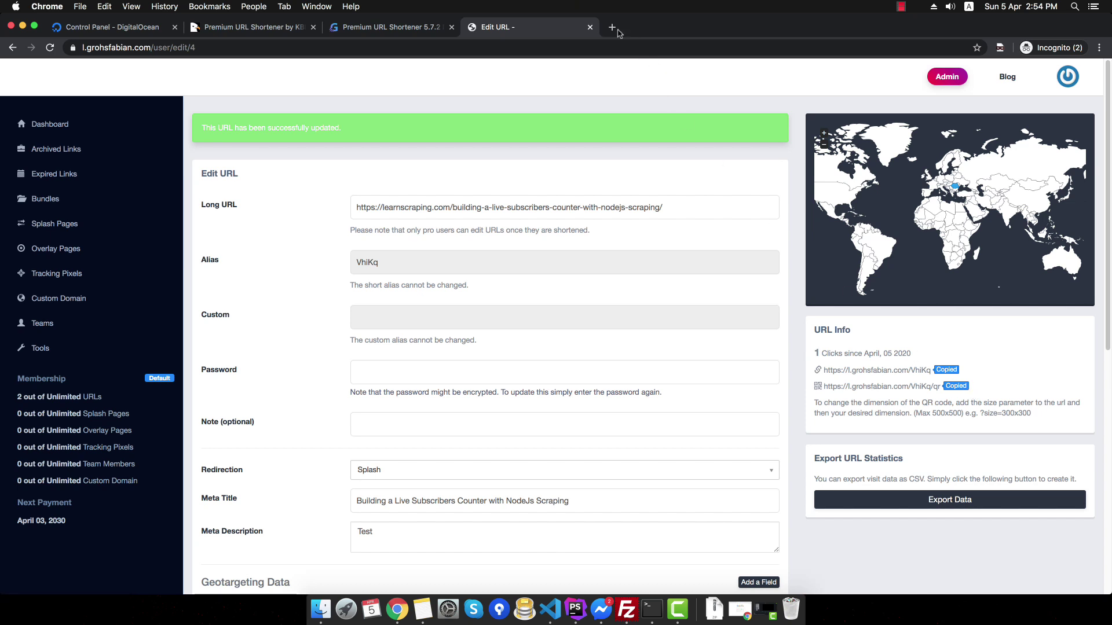
- View the VhiKq link's QR code image in a new tab, then close that tab
{"action": "key", "text": "super+t"}
{"action": "key", "text": "super+v"}
{"action": "key", "text": "Return"}
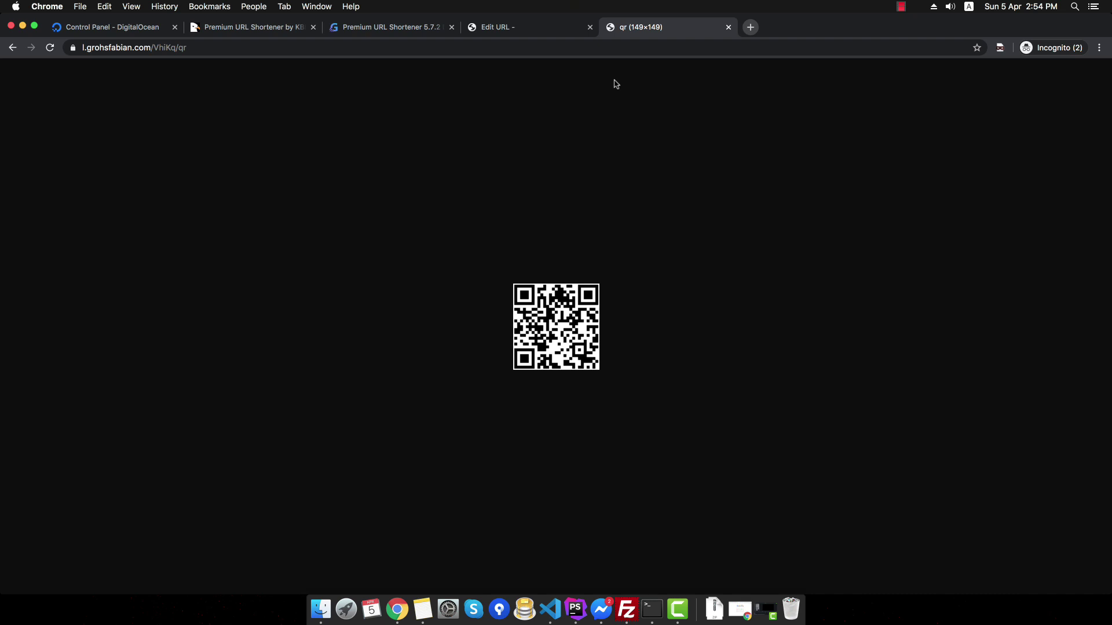
{"action": "middle_click", "coordinate": [642, 25]}
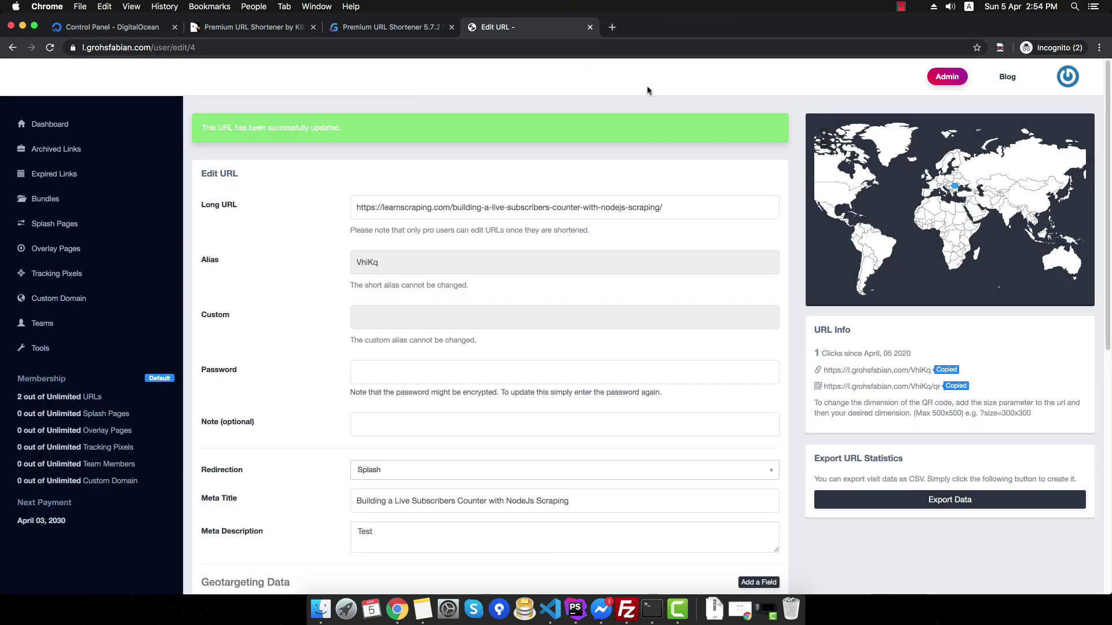
- Reload the edit page showing 2 clicks, export the visit data as CSV, and review it in Numbers
{"action": "left_click", "coordinate": [50, 48]}
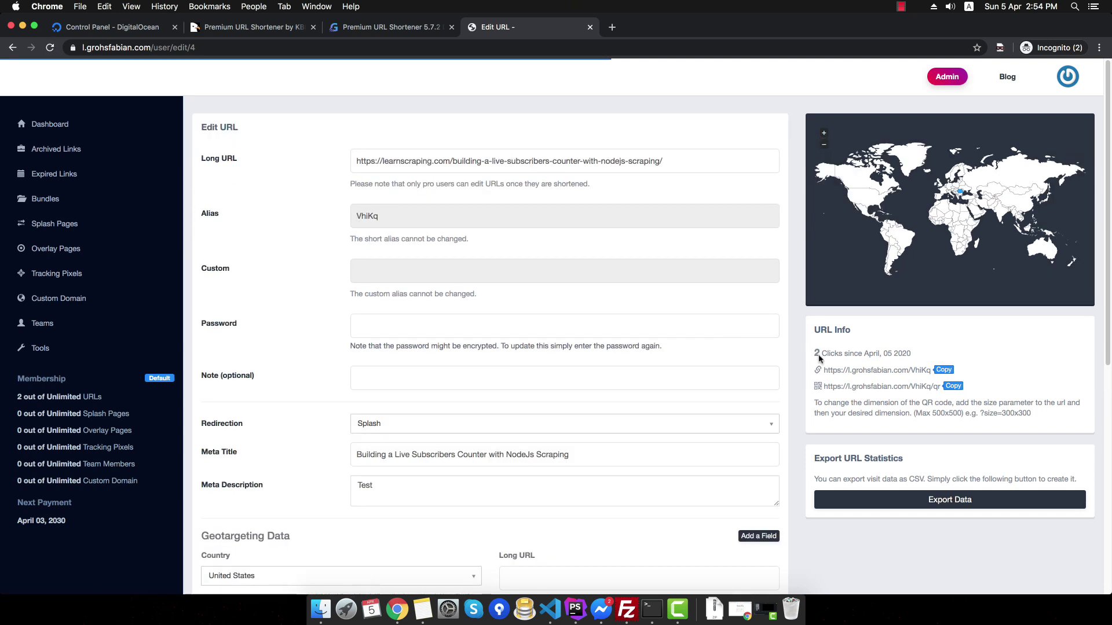
{"action": "left_click_drag", "start_coordinate": [814, 353], "coordinate": [912, 356]}
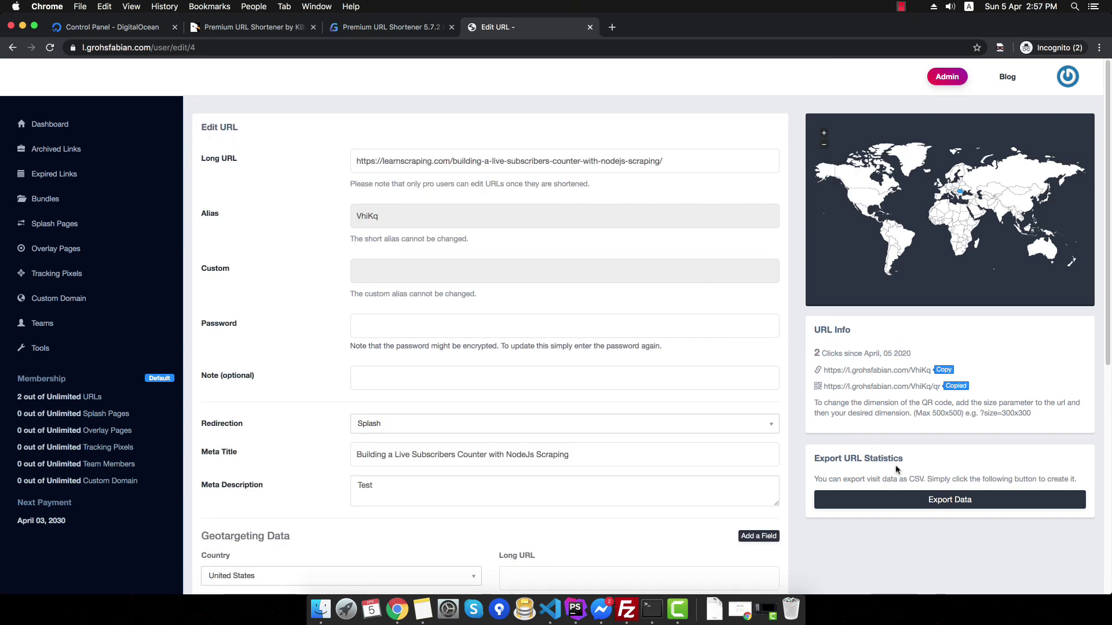
{"action": "double_click", "coordinate": [916, 479]}
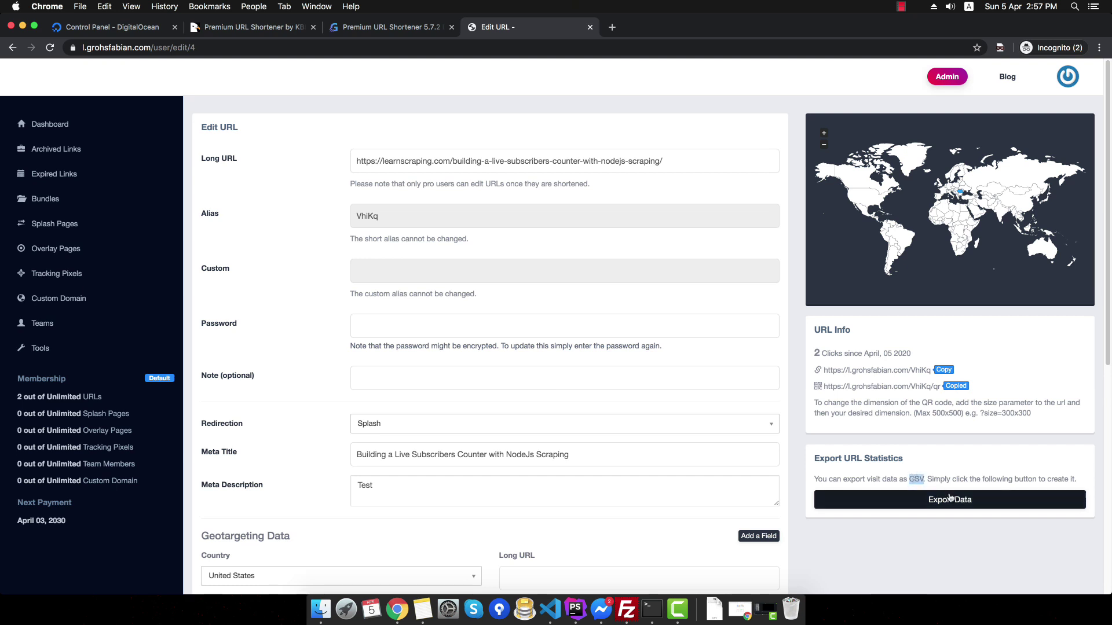
{"action": "left_click", "coordinate": [949, 500]}
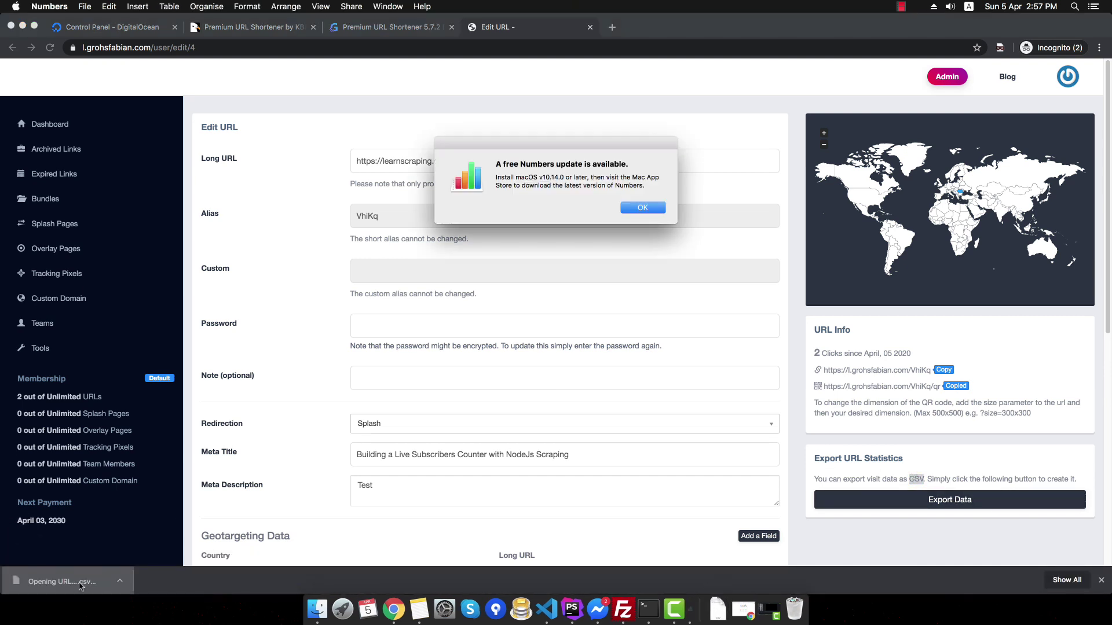
{"action": "left_click", "coordinate": [639, 210]}
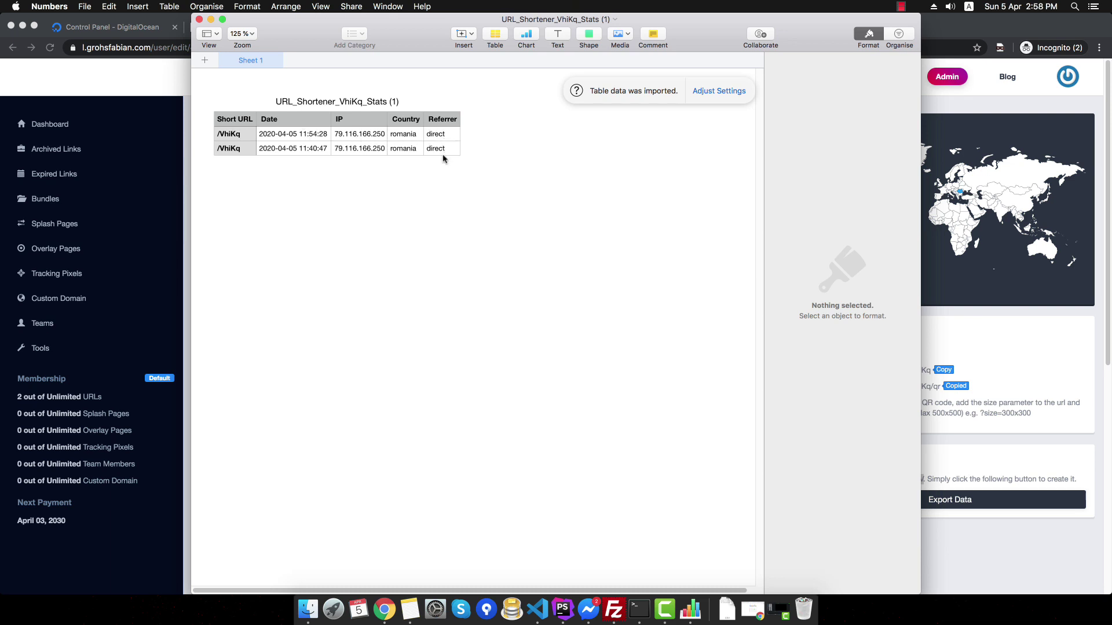
{"action": "left_click", "coordinate": [200, 21]}
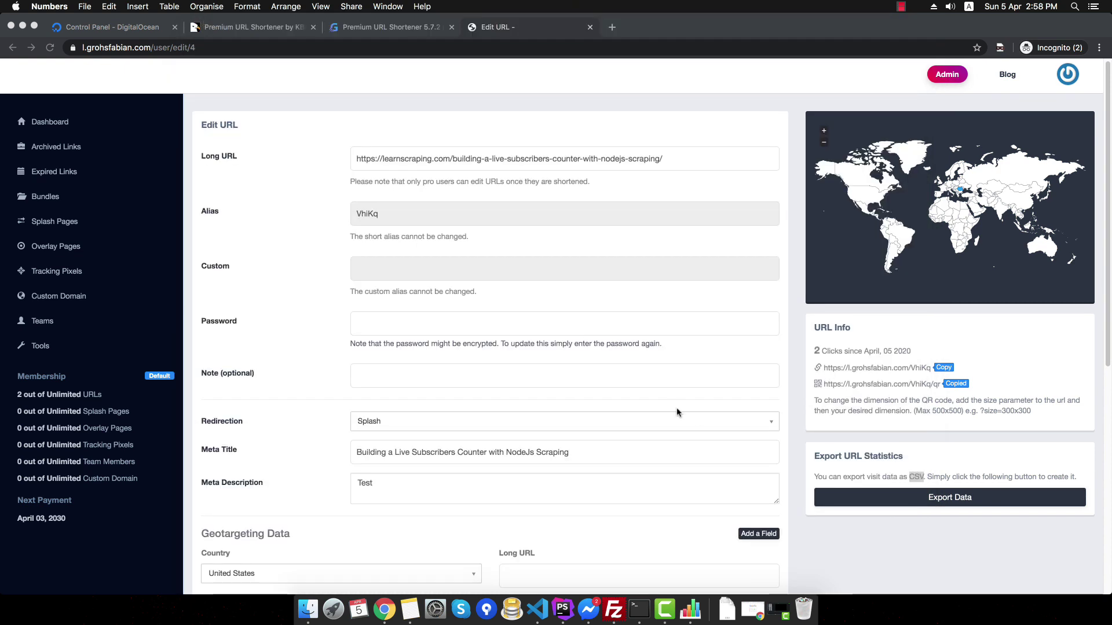
- Return to the dashboard, reload it, and scroll through the three short links and their click counts
{"action": "scroll", "coordinate": [136, 124], "scroll_direction": "down", "scroll_amount": 1}
{"action": "left_click", "coordinate": [136, 123]}
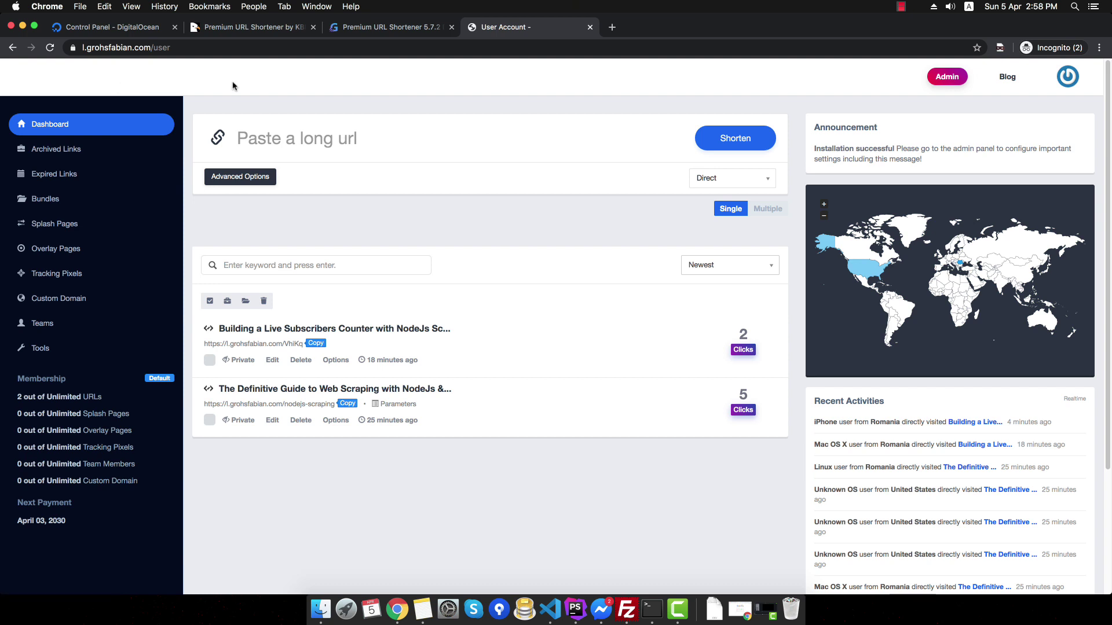
{"action": "double_click", "coordinate": [452, 85]}
{"action": "left_click", "coordinate": [451, 85]}
{"action": "left_click", "coordinate": [11, 78]}
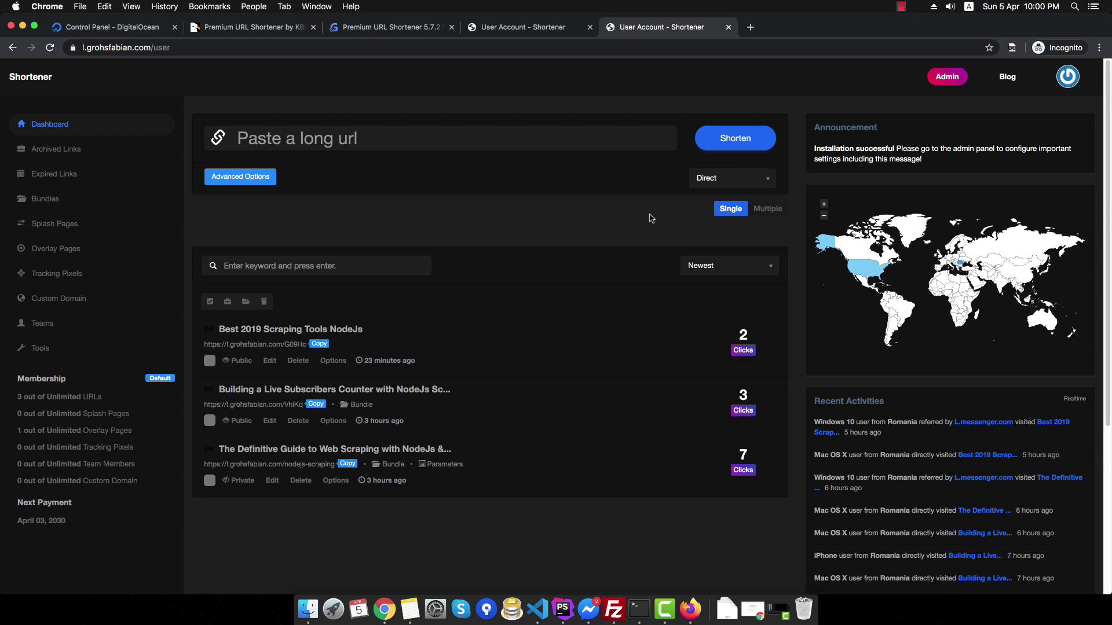
{"action": "scroll", "coordinate": [651, 218], "scroll_direction": "down", "scroll_amount": 1}
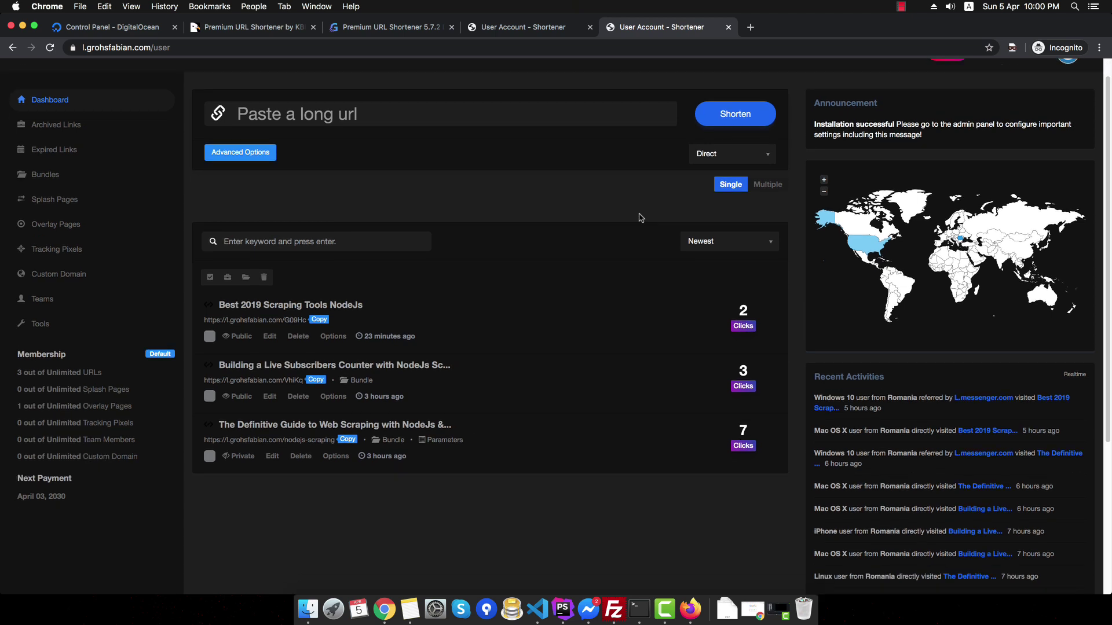
{"action": "scroll", "coordinate": [634, 217], "scroll_direction": "down", "scroll_amount": 9}
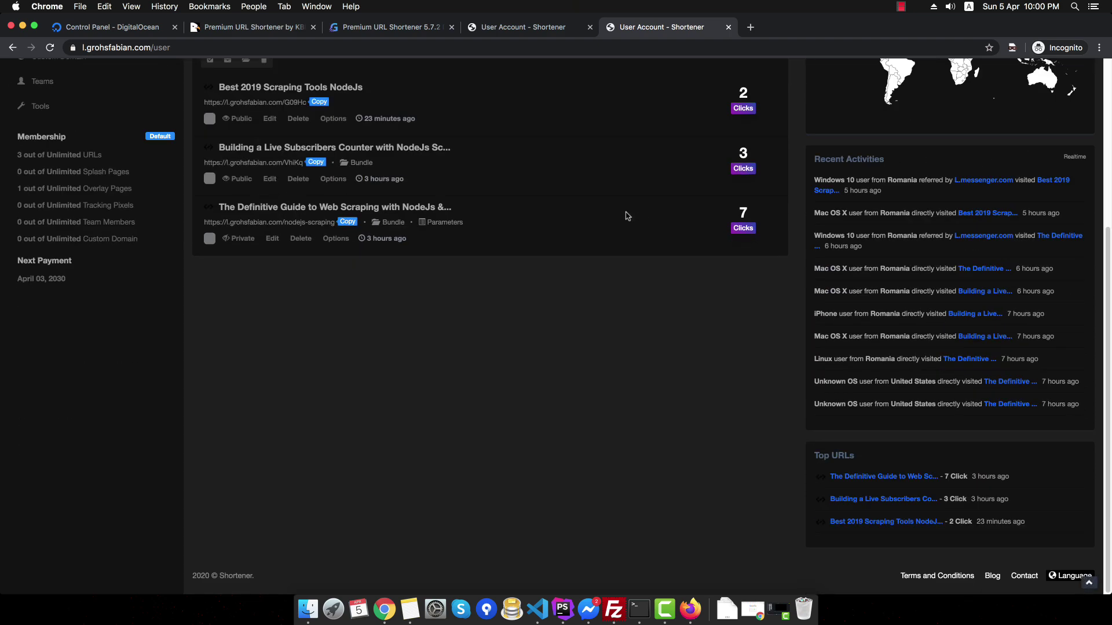
{"action": "scroll", "coordinate": [626, 216], "scroll_direction": "up", "scroll_amount": 7}
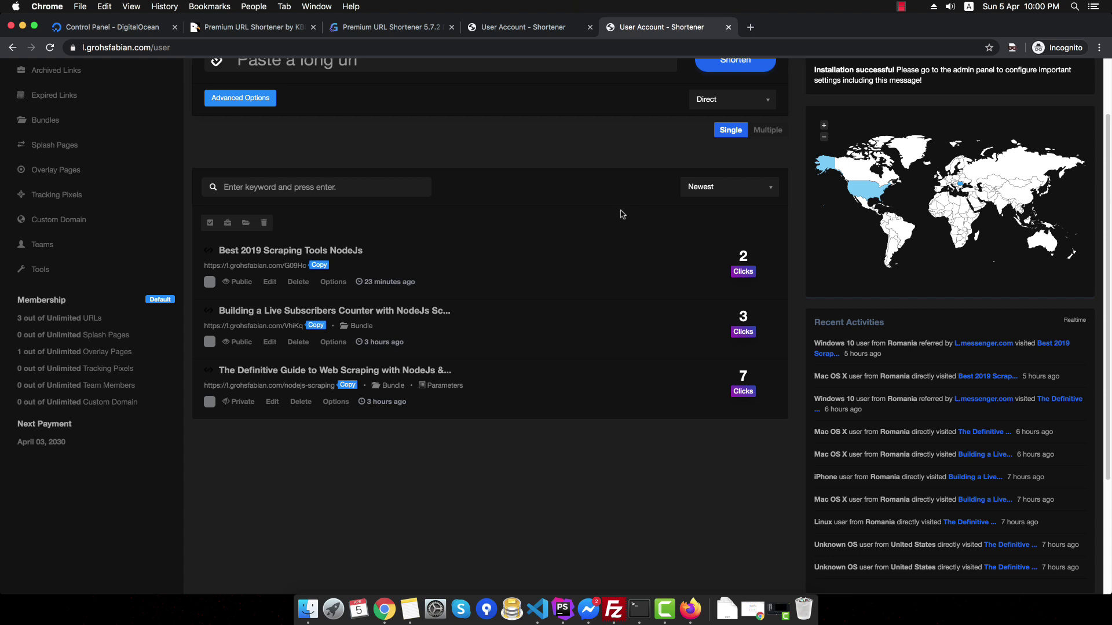
{"action": "scroll", "coordinate": [615, 212], "scroll_direction": "up", "scroll_amount": 3}
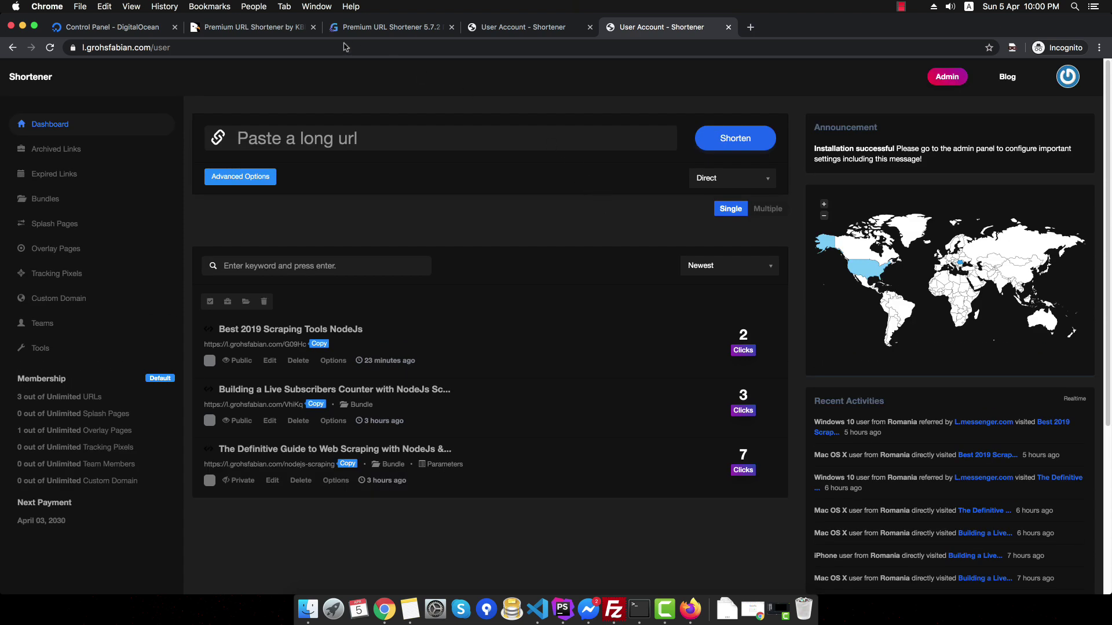
{"action": "left_click", "coordinate": [276, 29]}
- Check the CodeCanyon item's Created and Last Update (13 February 20) dates, then return to the dashboard
{"action": "scroll", "coordinate": [405, 145], "scroll_direction": "up", "scroll_amount": 15}
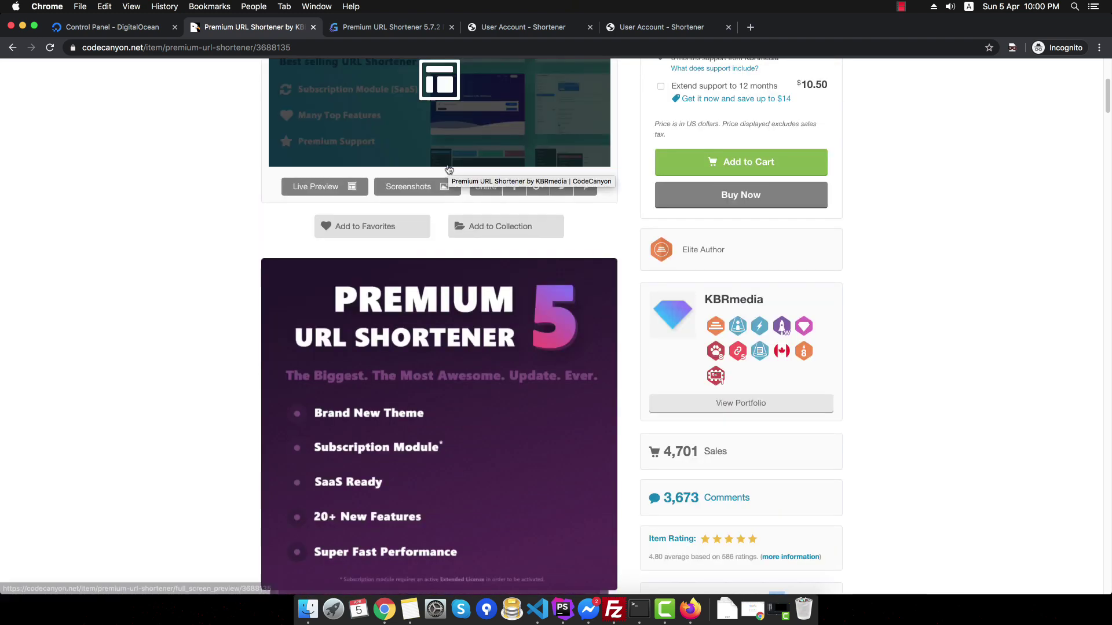
{"action": "scroll", "coordinate": [863, 253], "scroll_direction": "up", "scroll_amount": 5}
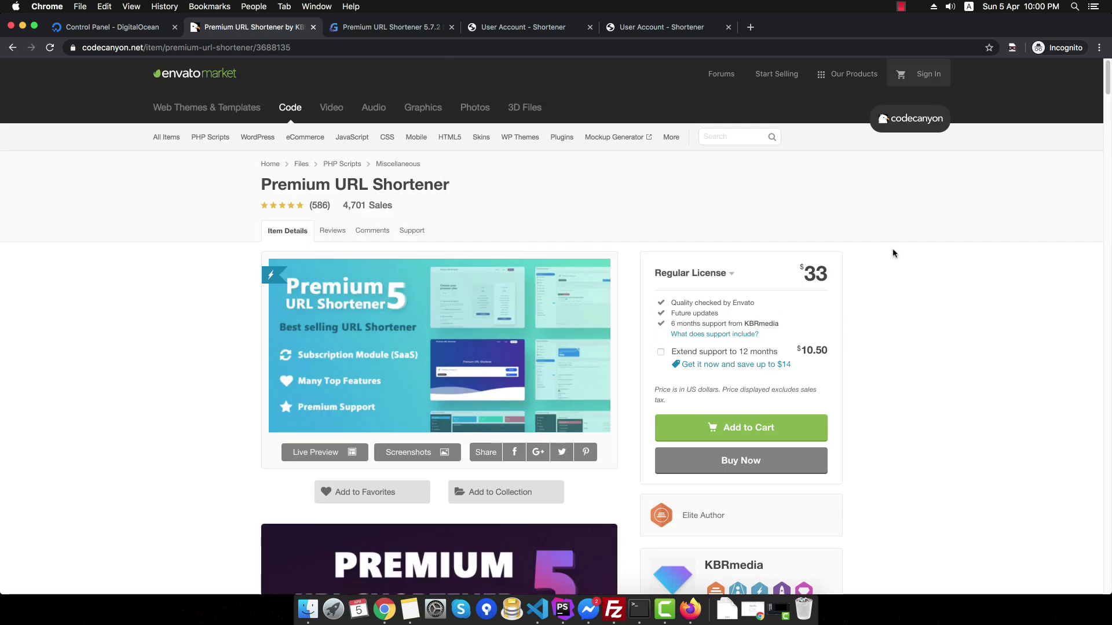
{"action": "scroll", "coordinate": [893, 253], "scroll_direction": "down", "scroll_amount": 6}
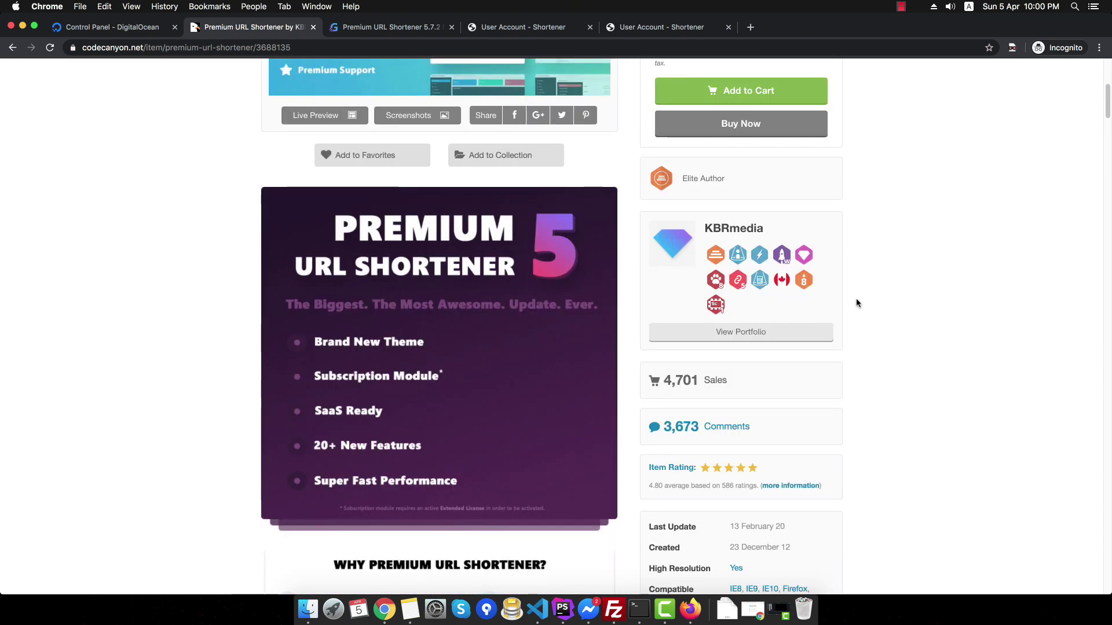
{"action": "scroll", "coordinate": [803, 442], "scroll_direction": "down", "scroll_amount": 2}
{"action": "left_click_drag", "start_coordinate": [727, 460], "coordinate": [805, 460]}
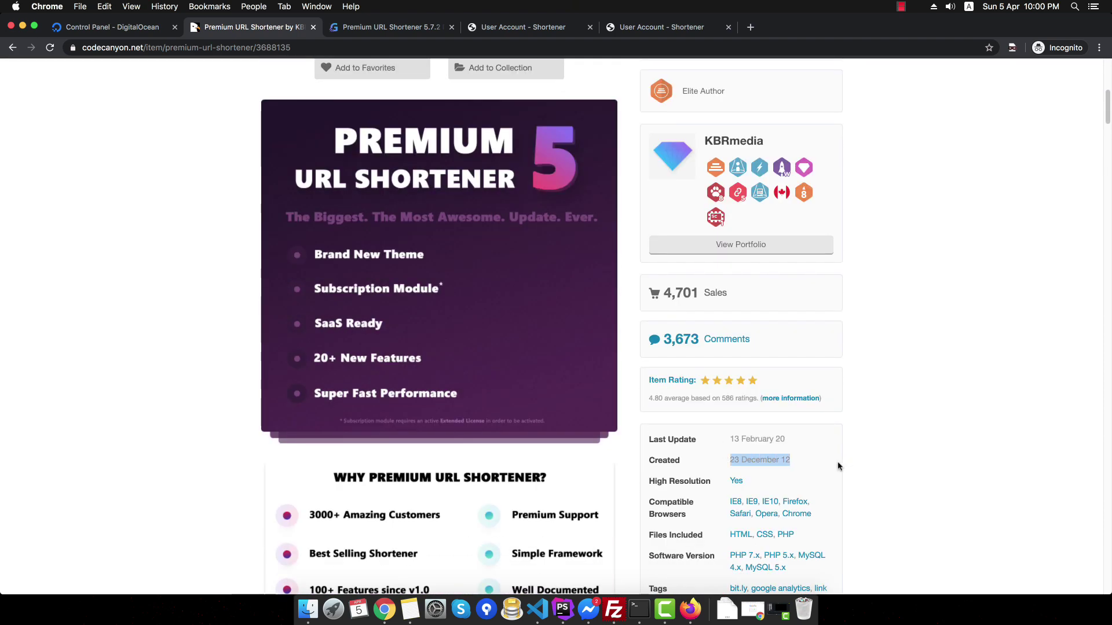
{"action": "left_click", "coordinate": [838, 467]}
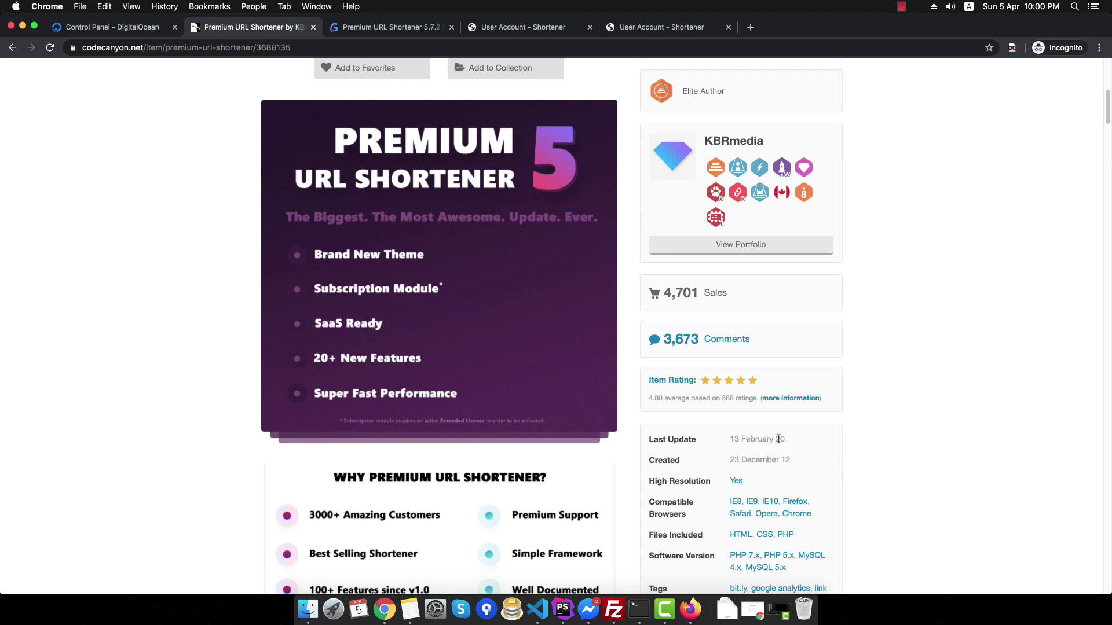
{"action": "left_click_drag", "start_coordinate": [776, 439], "coordinate": [856, 446]}
{"action": "scroll", "coordinate": [685, 294], "scroll_direction": "up", "scroll_amount": 7}
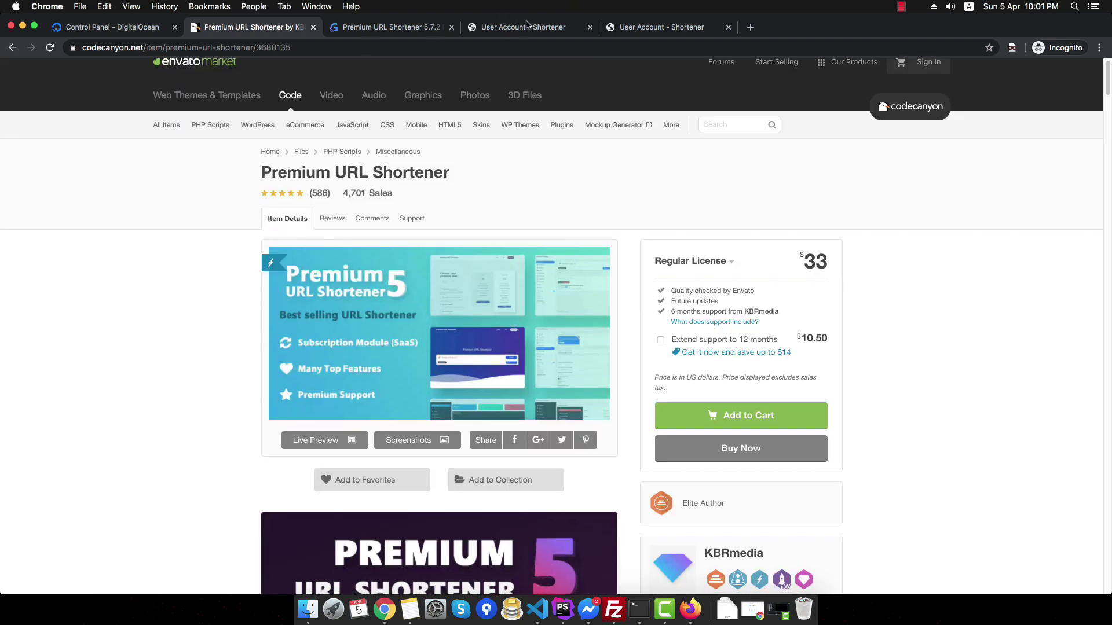
{"action": "left_click", "coordinate": [525, 27]}
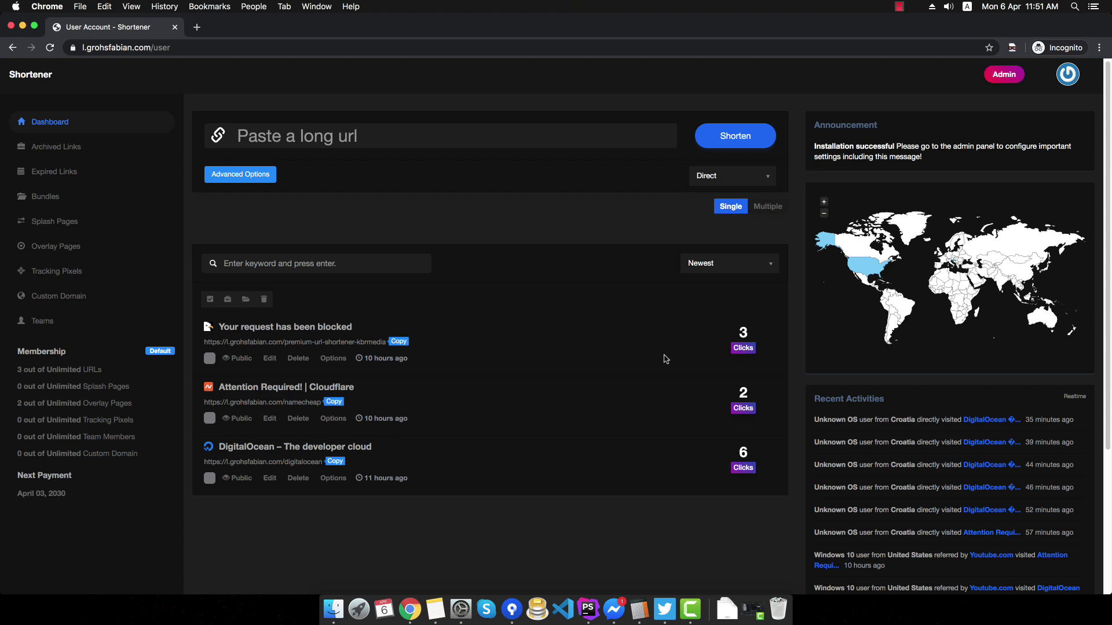
- Scroll the dashboard and open the DigitalOcean link's Clicks badge statistics in a new tab
{"action": "scroll", "coordinate": [631, 408], "scroll_direction": "down", "scroll_amount": 1}
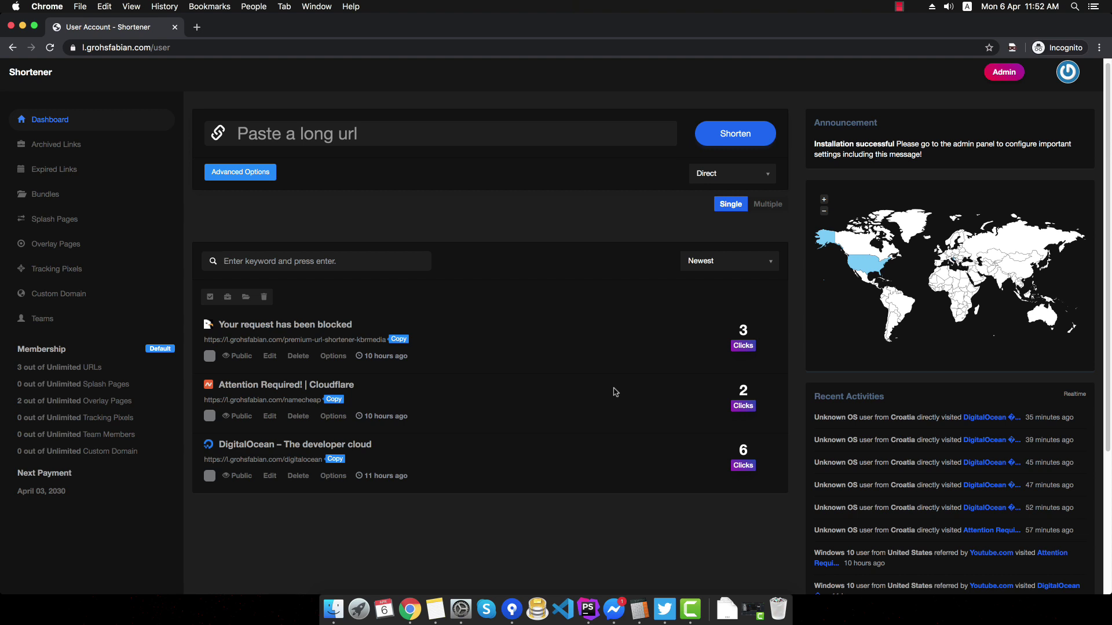
{"action": "left_click", "coordinate": [741, 454]}
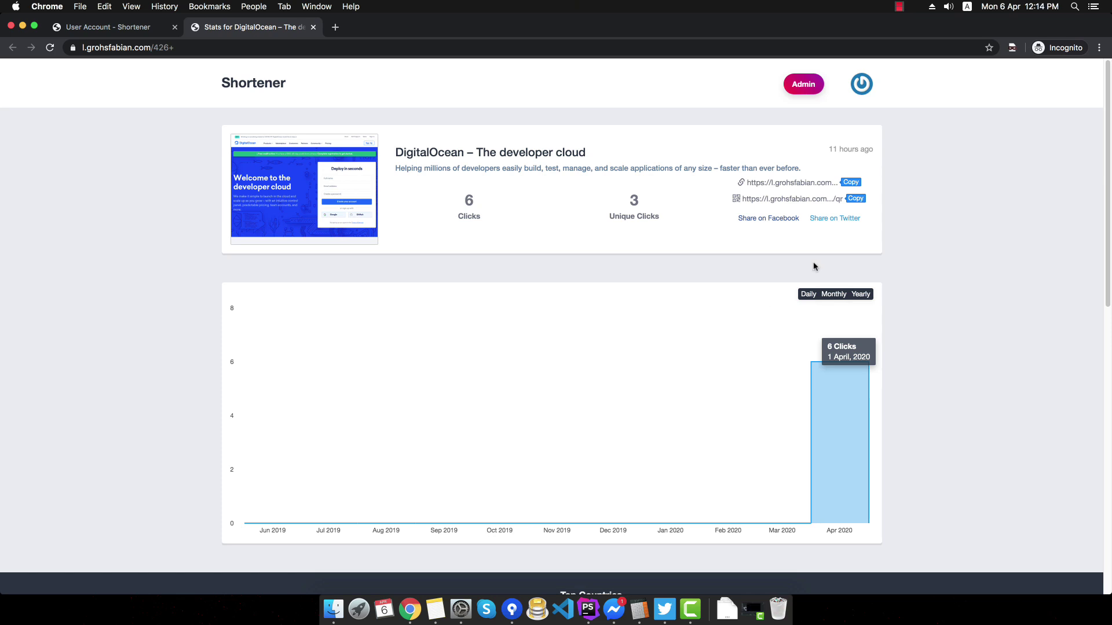
- Switch the click chart from daily through monthly to yearly totals
{"action": "left_click", "coordinate": [809, 295]}
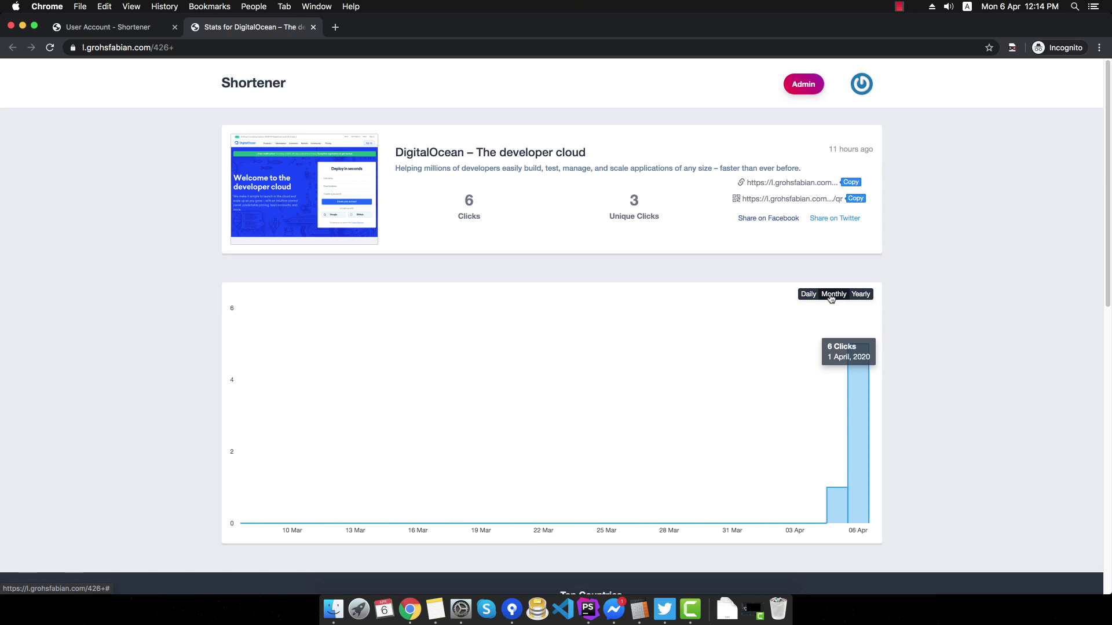
{"action": "left_click", "coordinate": [830, 297]}
{"action": "left_click", "coordinate": [859, 295]}
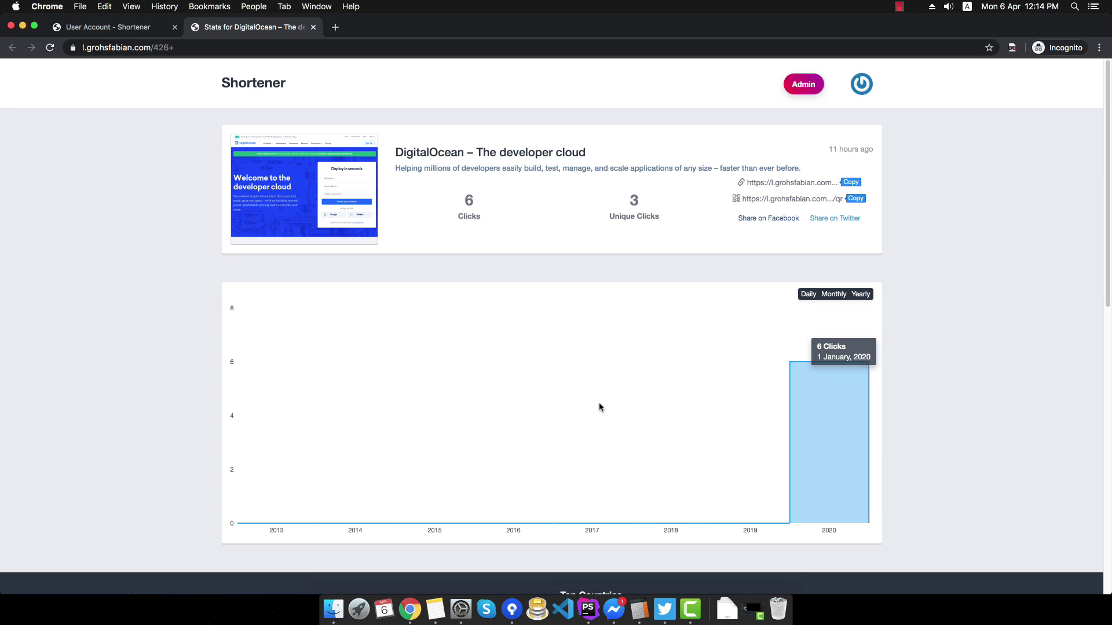
- Review the Top Countries, Operating Systems and Browsers breakdowns, then return to the page top
{"action": "scroll", "coordinate": [618, 381], "scroll_direction": "down", "scroll_amount": 5}
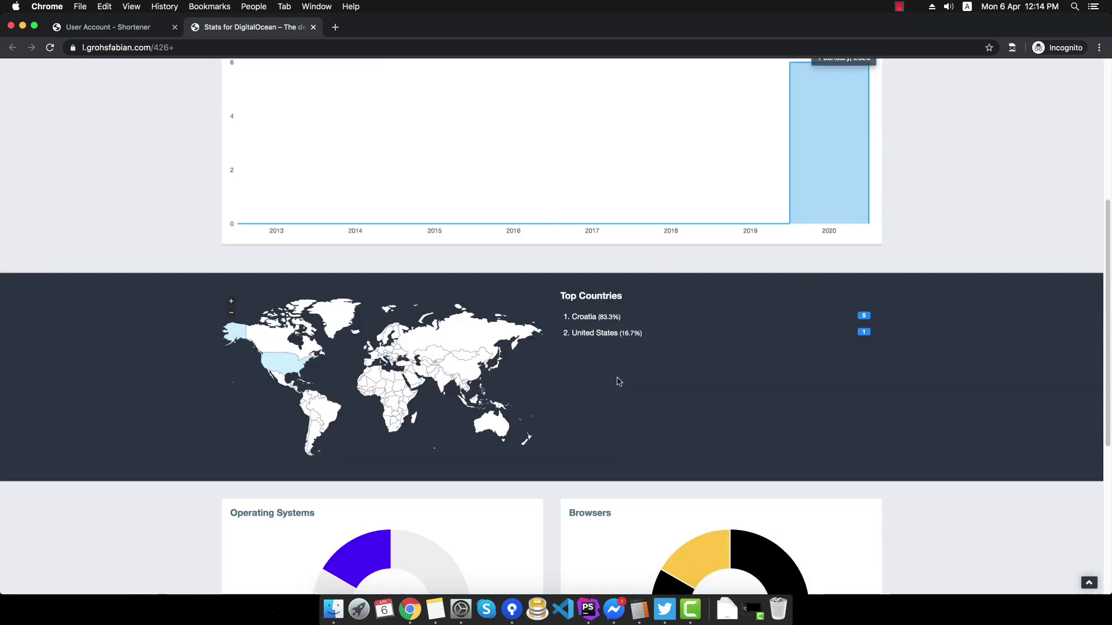
{"action": "scroll", "coordinate": [617, 380], "scroll_direction": "down", "scroll_amount": 5}
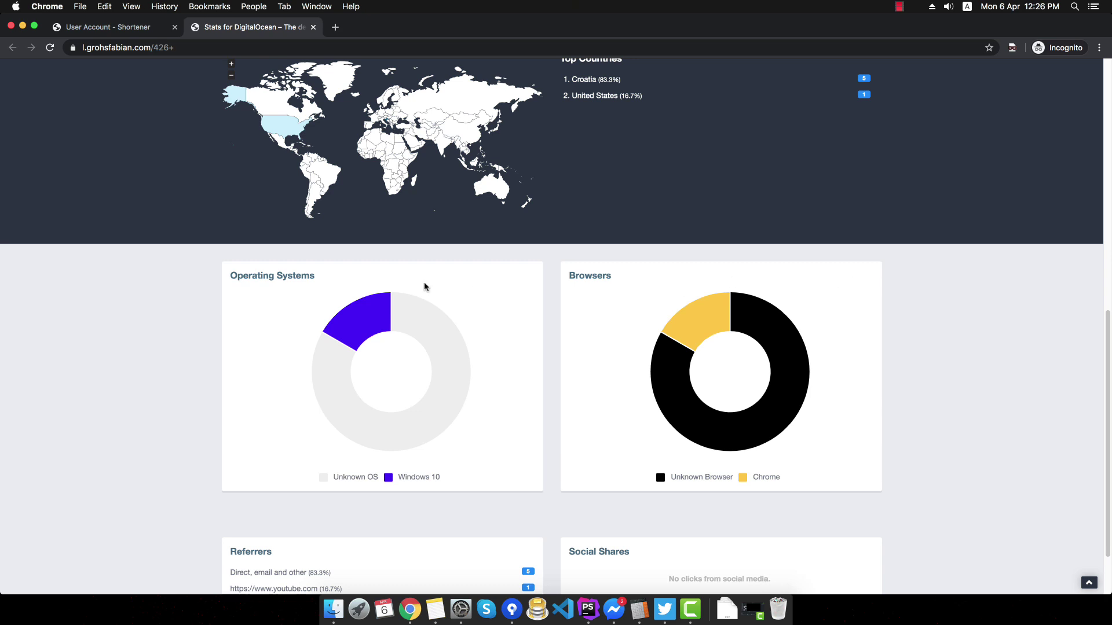
{"action": "mouse_move", "coordinate": [410, 319]}
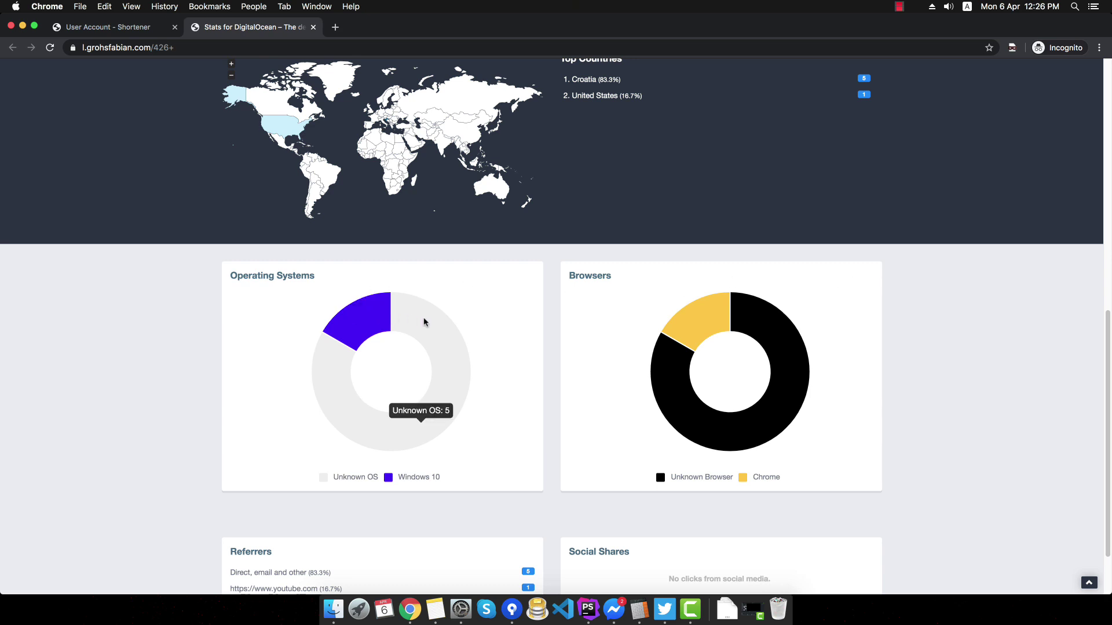
{"action": "scroll", "coordinate": [424, 322], "scroll_direction": "up", "scroll_amount": 1}
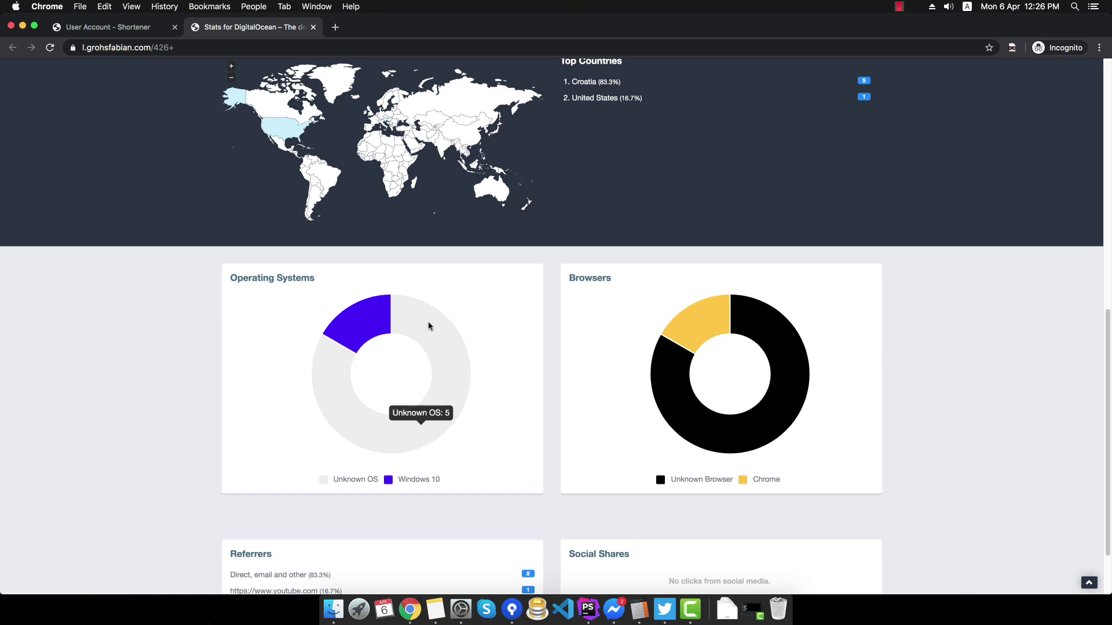
{"action": "mouse_move", "coordinate": [371, 317]}
{"action": "mouse_move", "coordinate": [707, 326]}
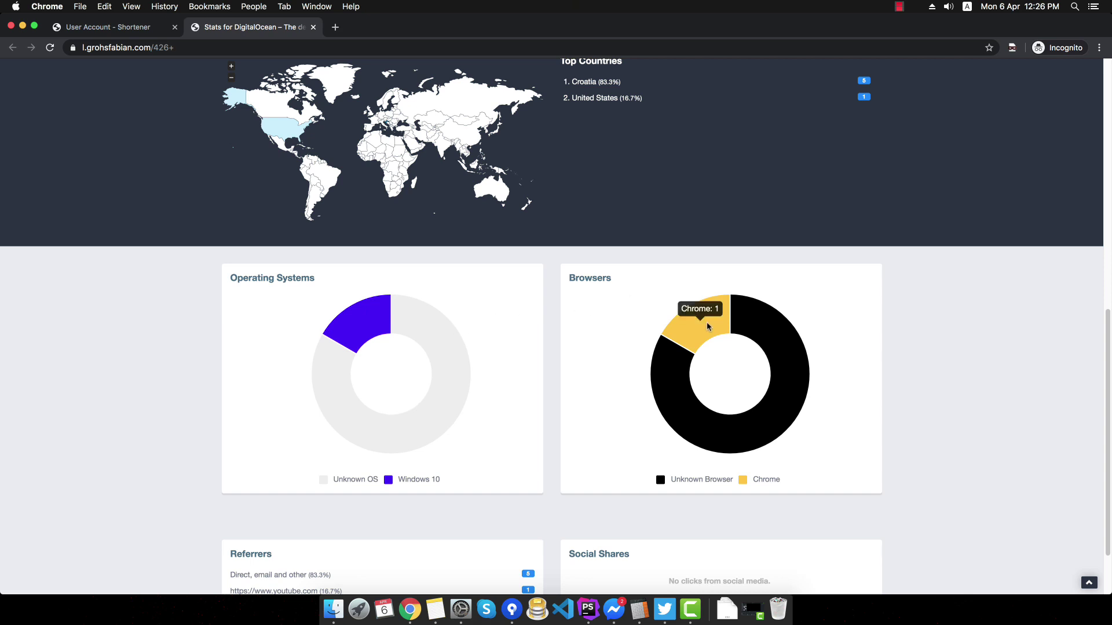
{"action": "mouse_move", "coordinate": [777, 333]}
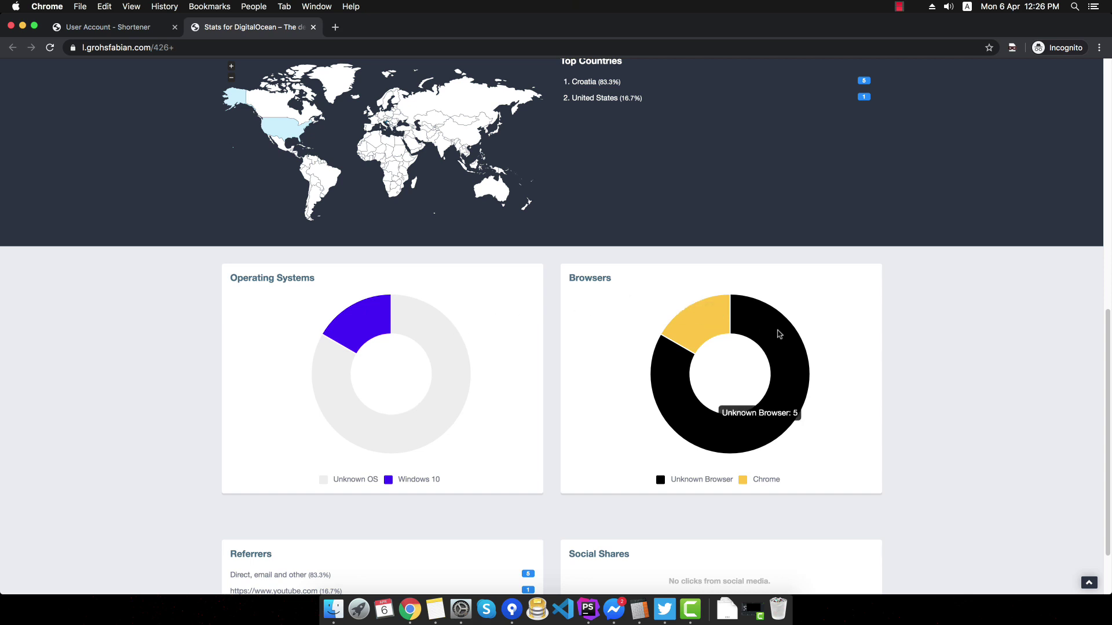
{"action": "scroll", "coordinate": [778, 334], "scroll_direction": "up", "scroll_amount": 4}
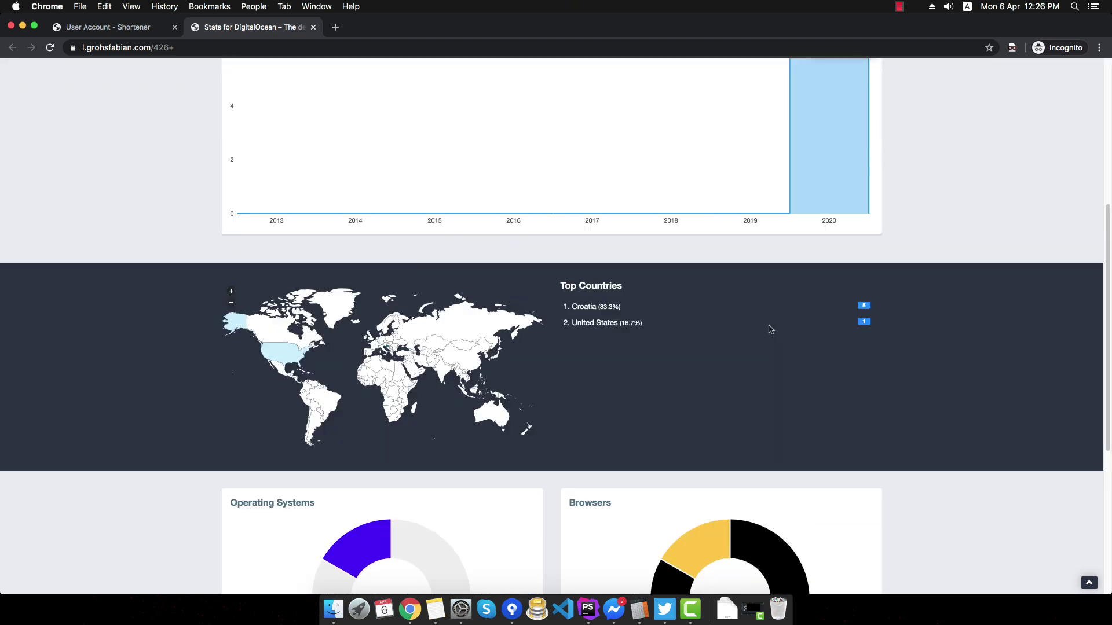
{"action": "scroll", "coordinate": [764, 327], "scroll_direction": "up", "scroll_amount": 4}
{"action": "scroll", "coordinate": [742, 322], "scroll_direction": "up", "scroll_amount": 2}
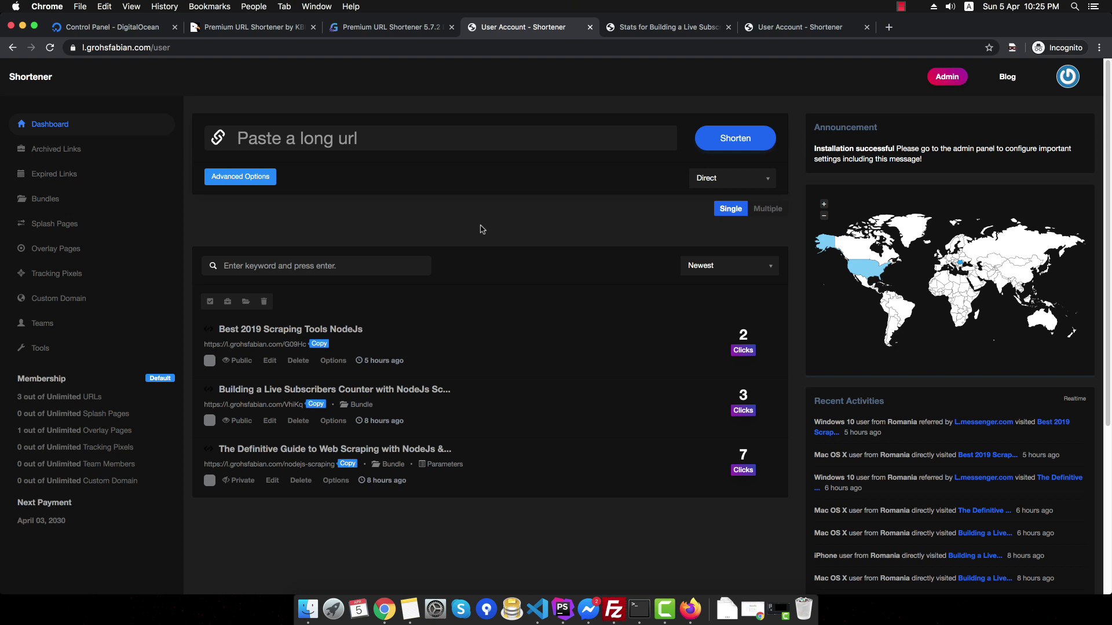
- Archive the Best 2019 Scraping Tools NodeJs link from the dashboard
{"action": "left_click", "coordinate": [105, 152]}
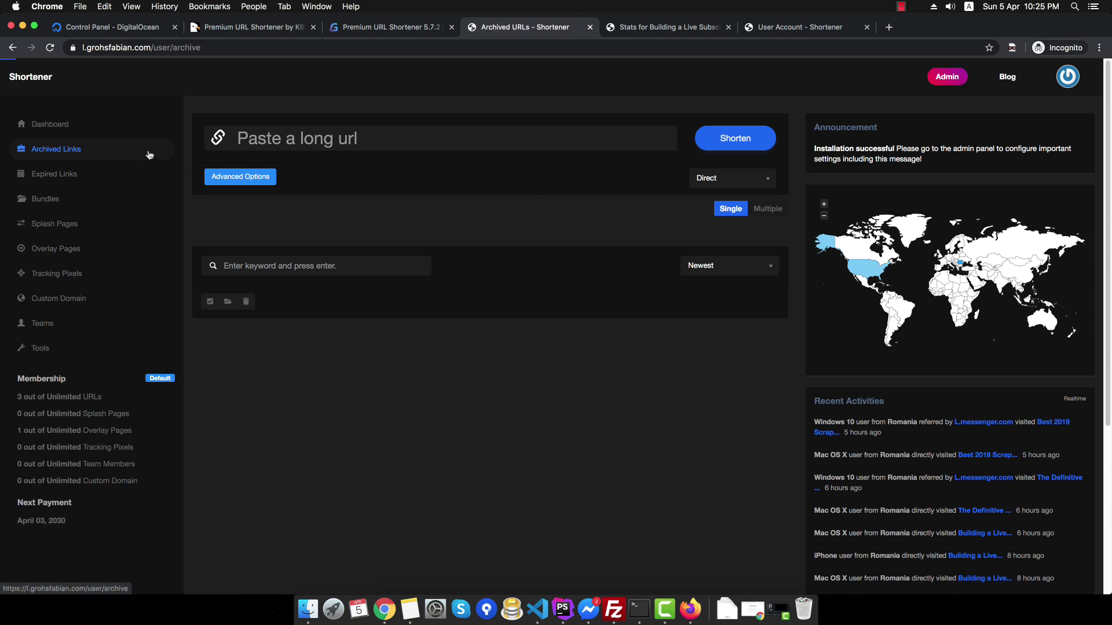
{"action": "left_click", "coordinate": [102, 125]}
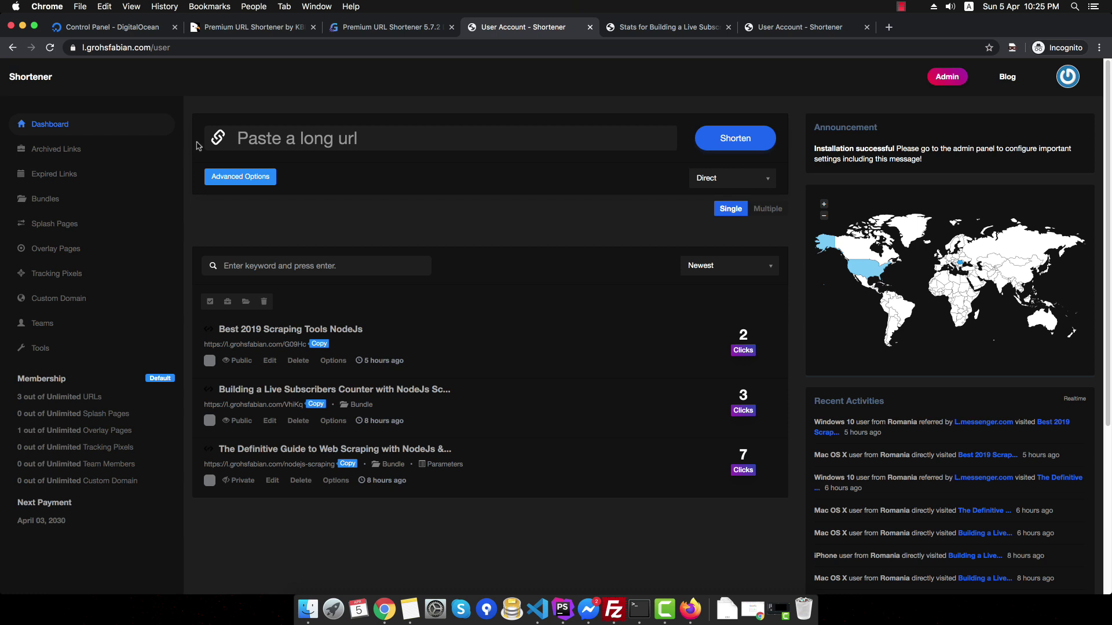
{"action": "left_click", "coordinate": [333, 360]}
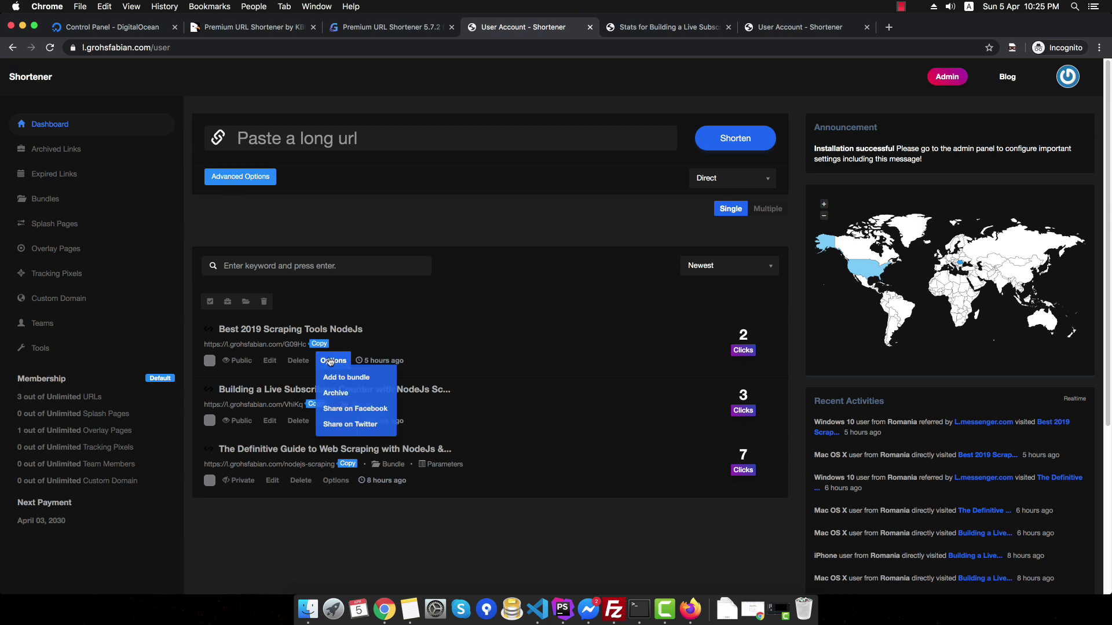
{"action": "left_click", "coordinate": [346, 393]}
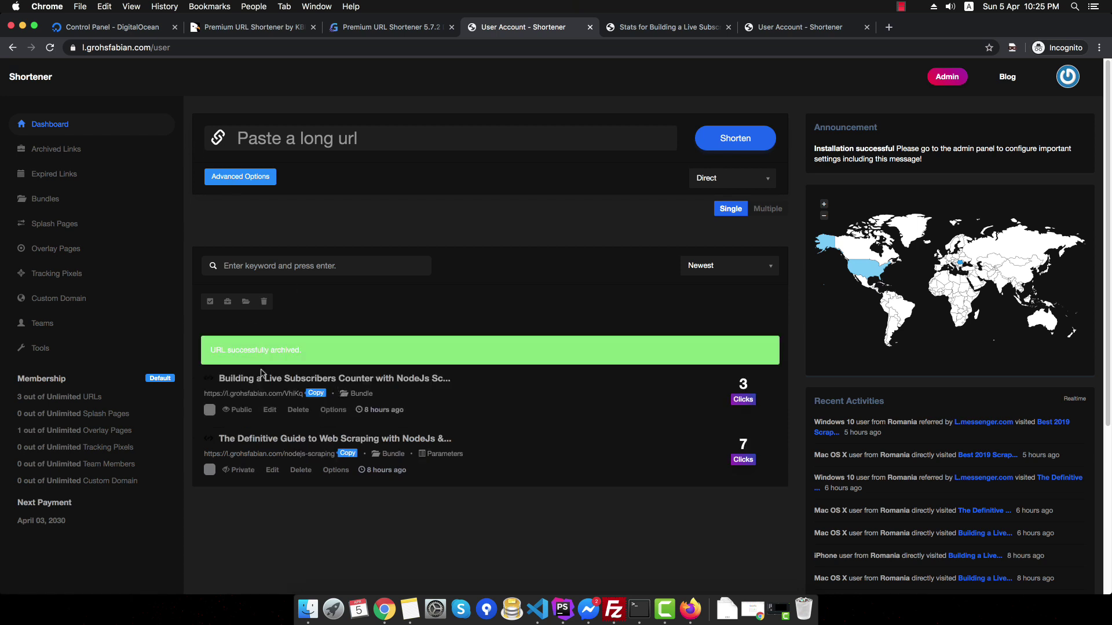
- Copy the archived link's short URL from Archived Links, then unarchive it
{"action": "left_click", "coordinate": [56, 149]}
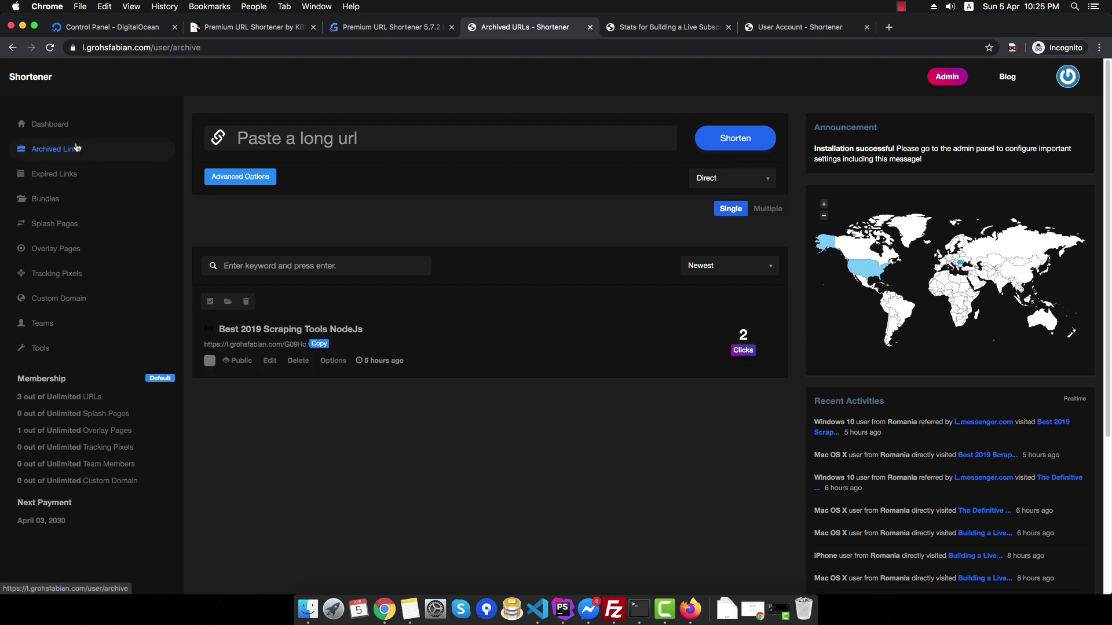
{"action": "left_click", "coordinate": [348, 359]}
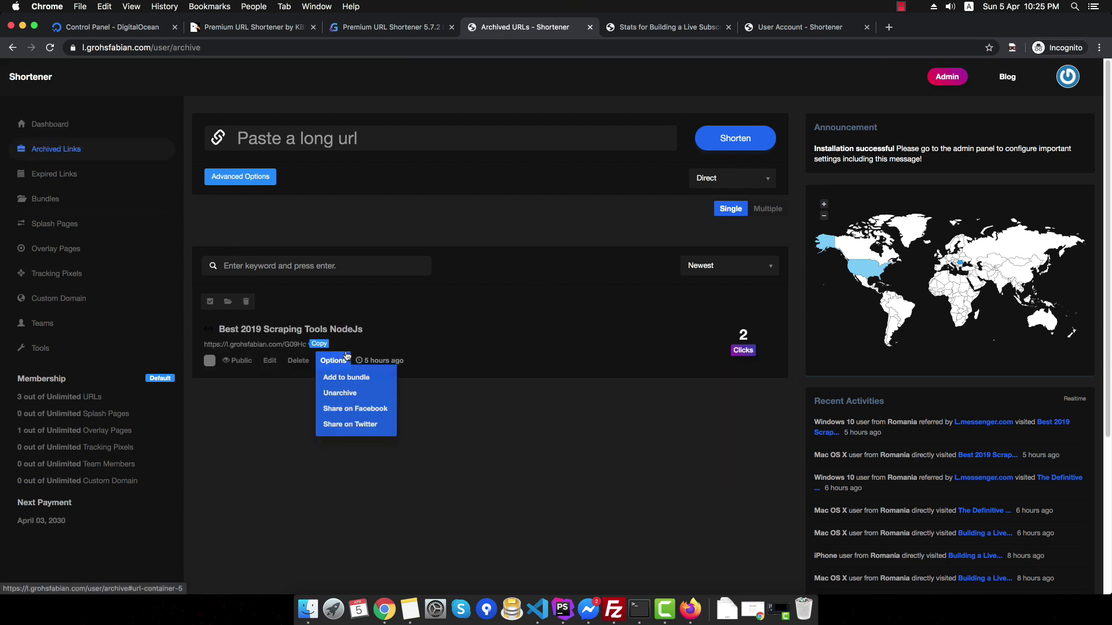
{"action": "left_click", "coordinate": [319, 344]}
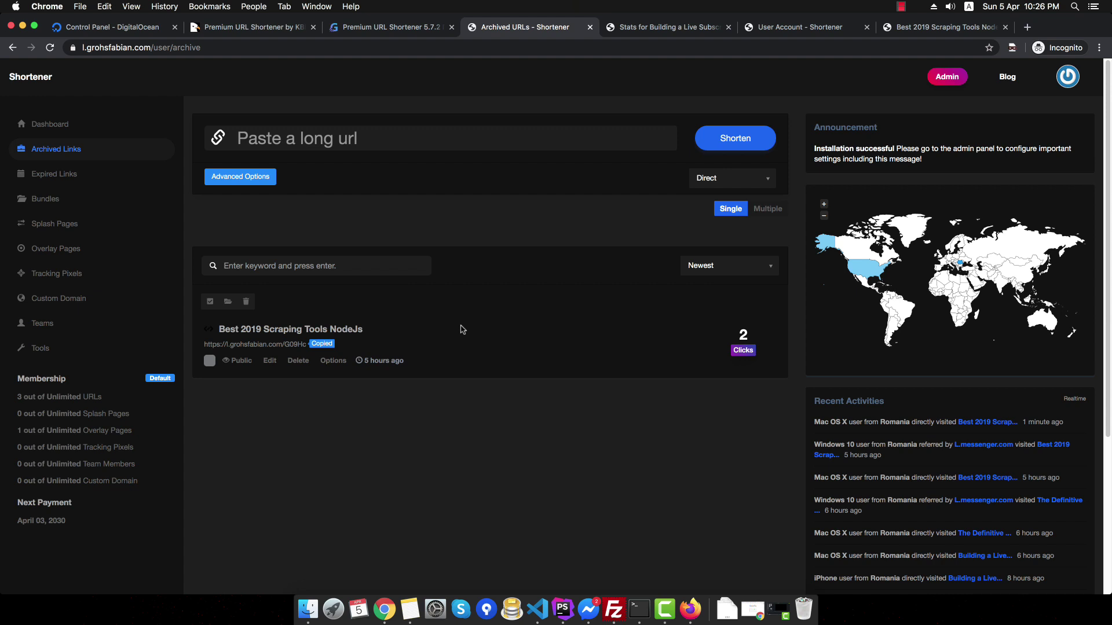
{"action": "left_click", "coordinate": [344, 358]}
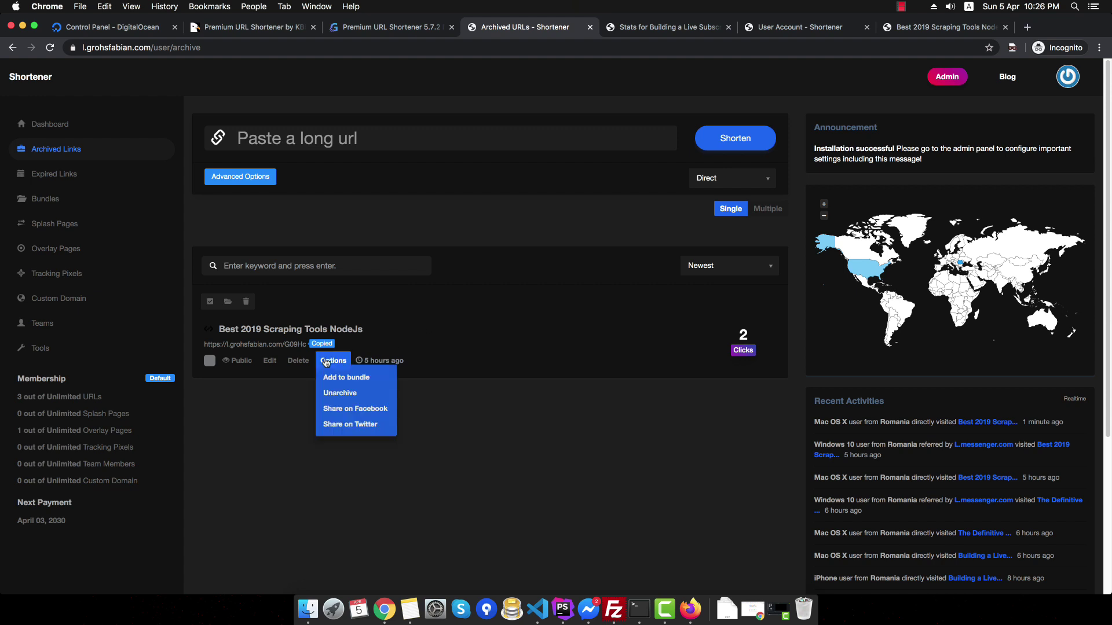
{"action": "left_click", "coordinate": [344, 393]}
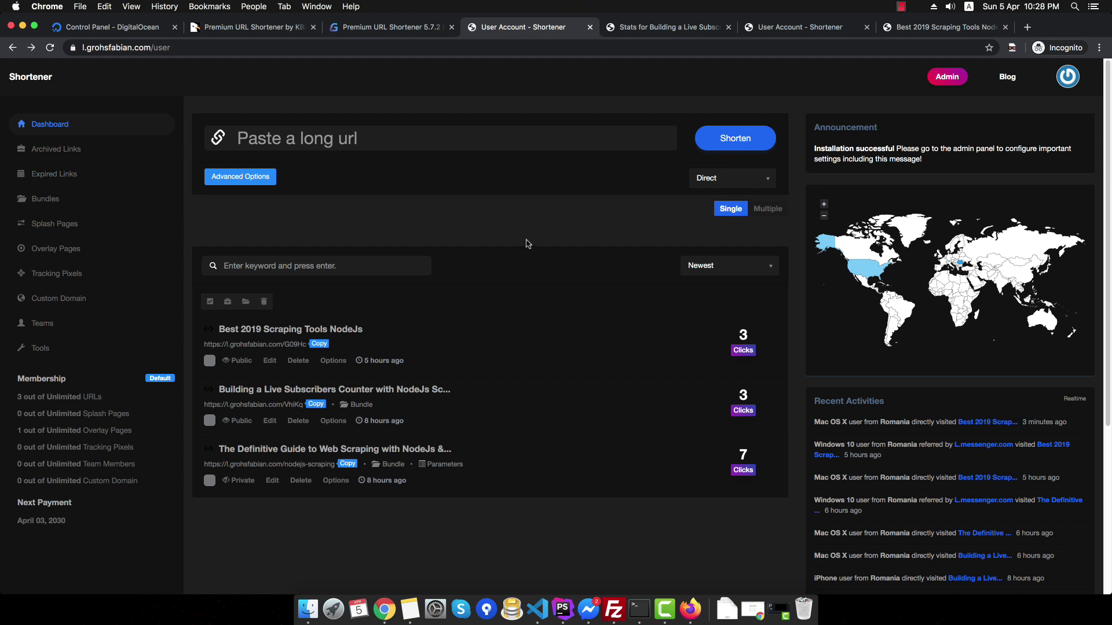
- Paste the copied short URL as a new link and expand its advanced settings
{"action": "left_click", "coordinate": [332, 144]}
{"action": "type", "text": "https://l.grohsfabian.com/4+"}
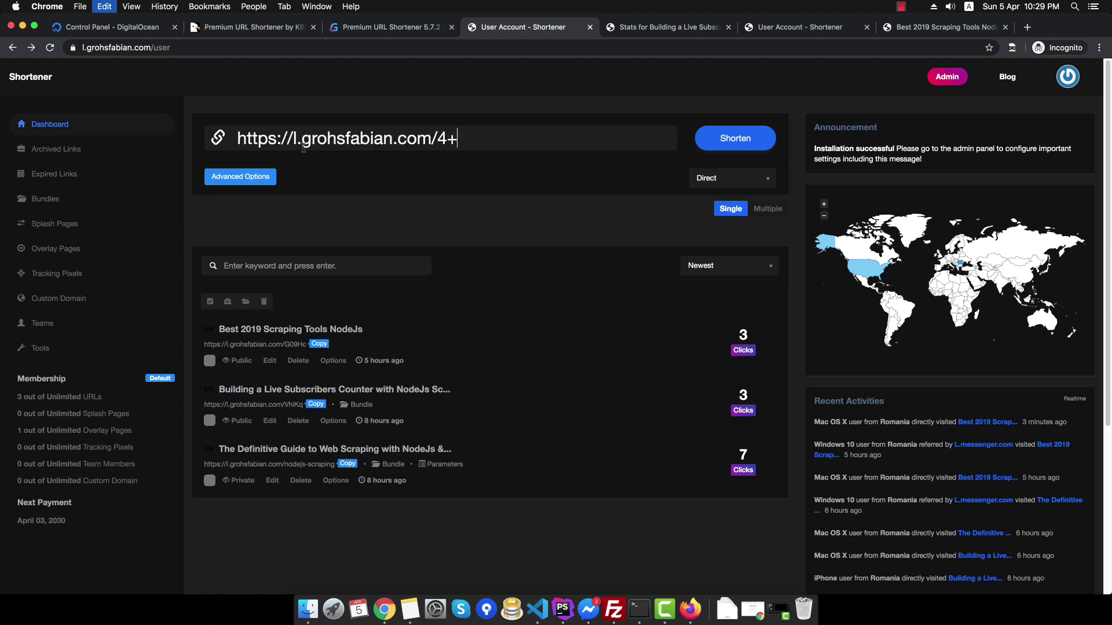
{"action": "left_click", "coordinate": [246, 179]}
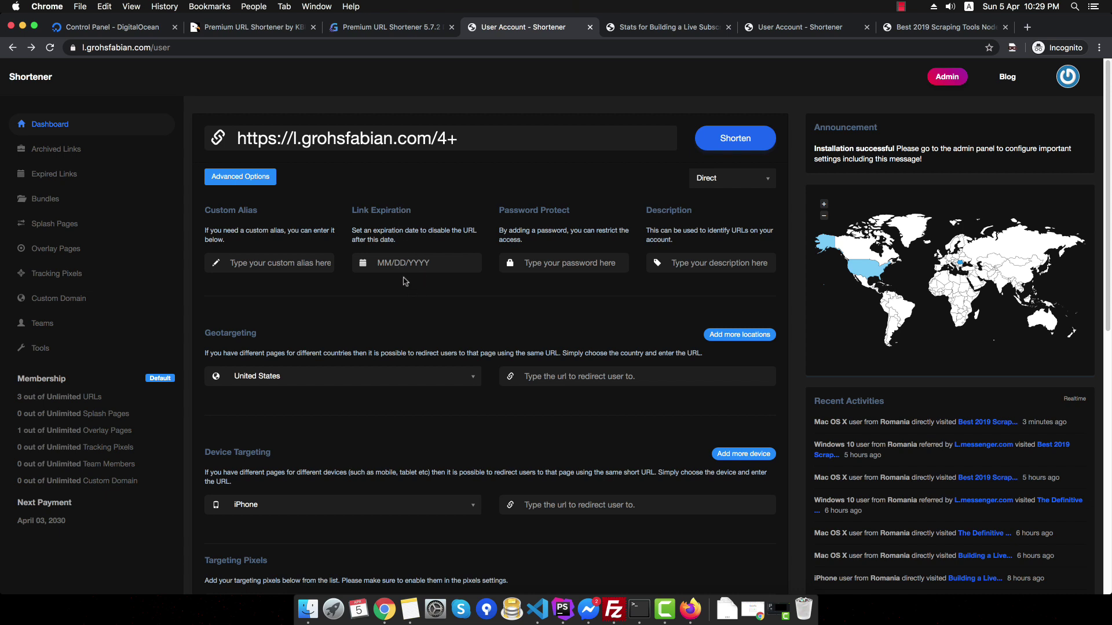
- Set the link expiration to 05/02/2020, then view the empty Expired Links list
{"action": "left_click", "coordinate": [398, 268]}
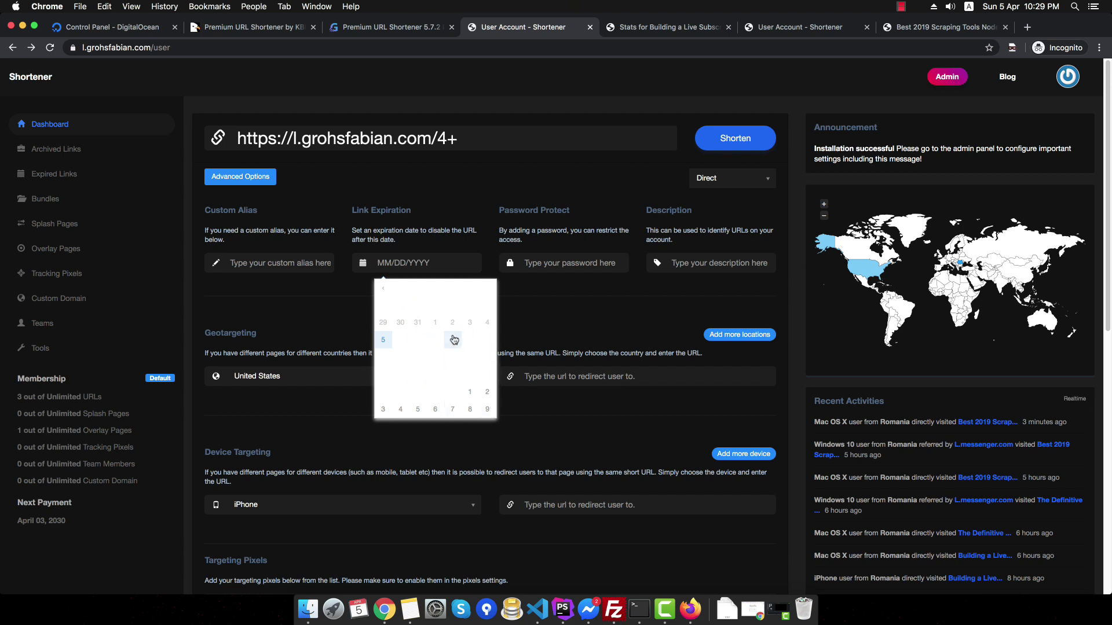
{"action": "left_click", "coordinate": [487, 392]}
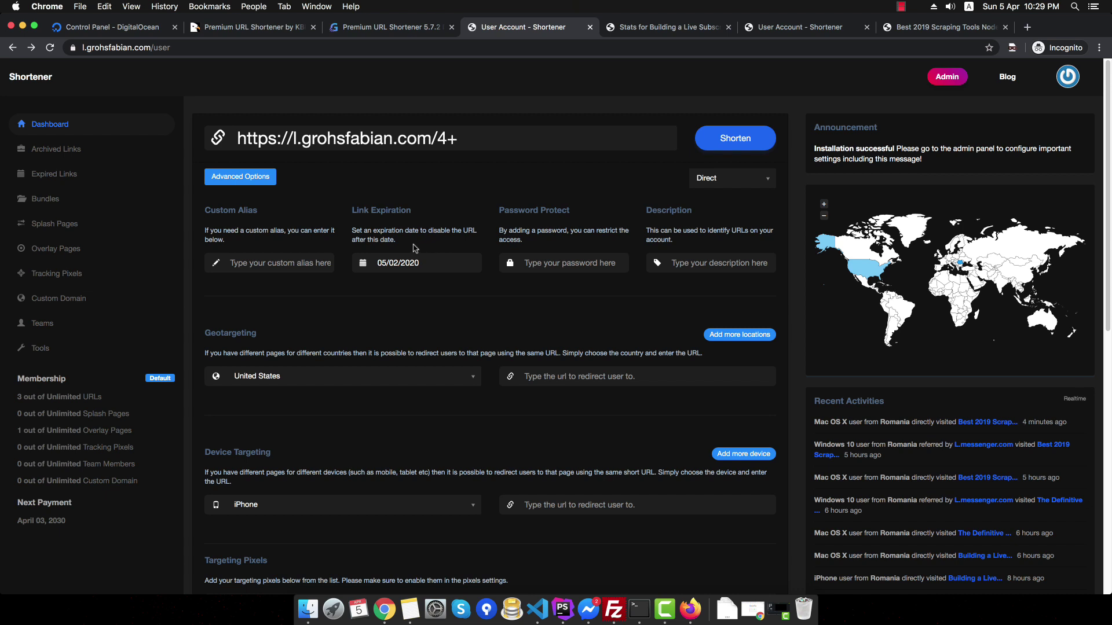
{"action": "left_click", "coordinate": [93, 181]}
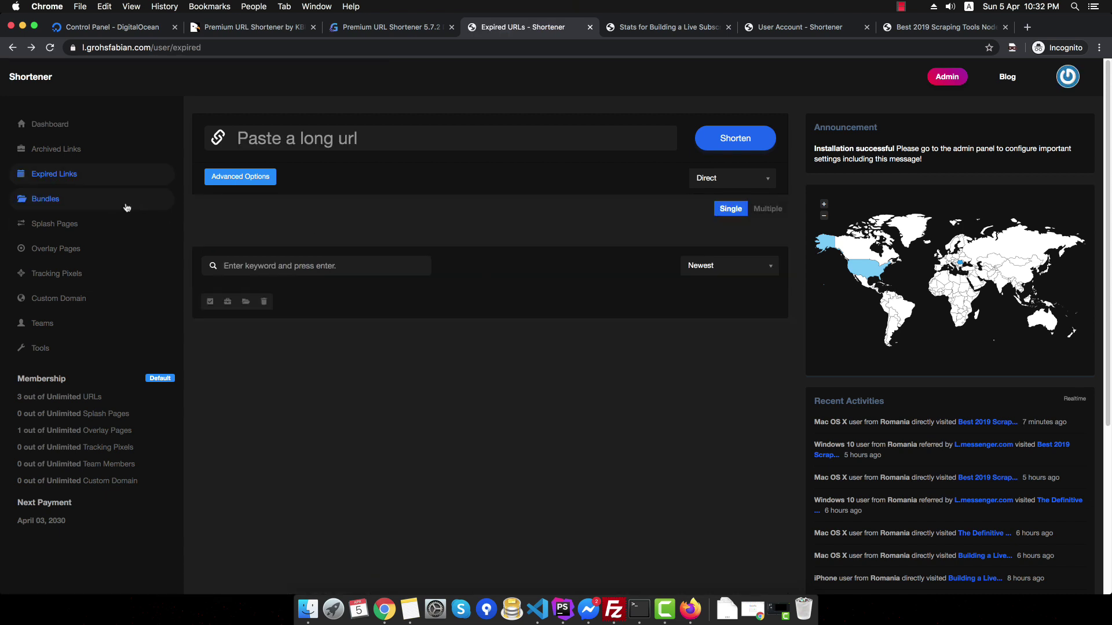
- Show the Bundle's two links and copy its rotator link and bundle page link
{"action": "left_click", "coordinate": [128, 207]}
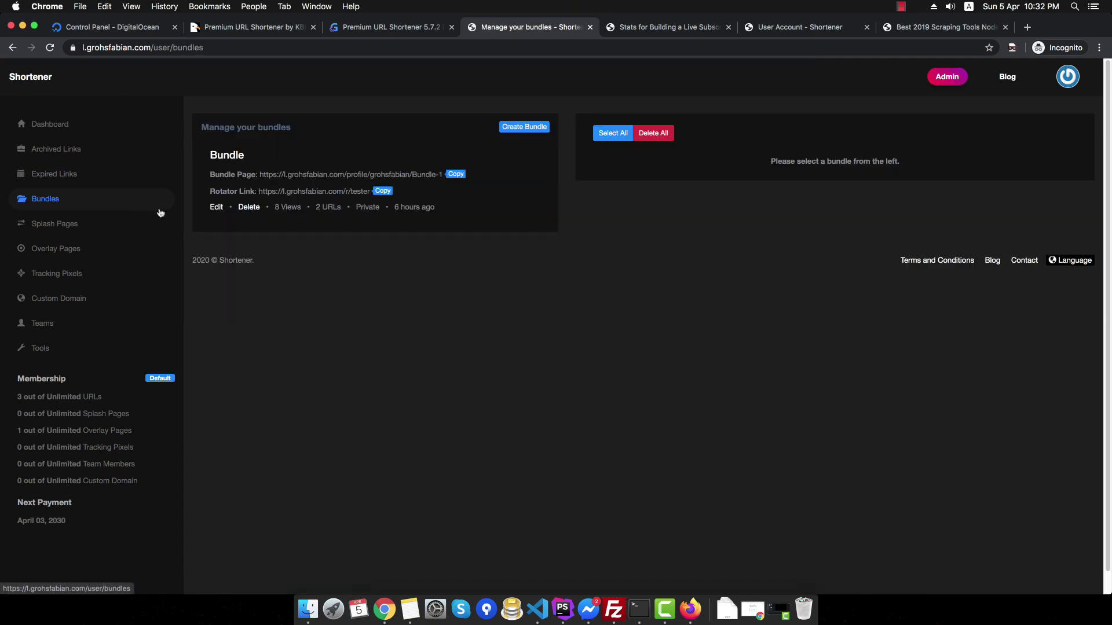
{"action": "left_click", "coordinate": [231, 155]}
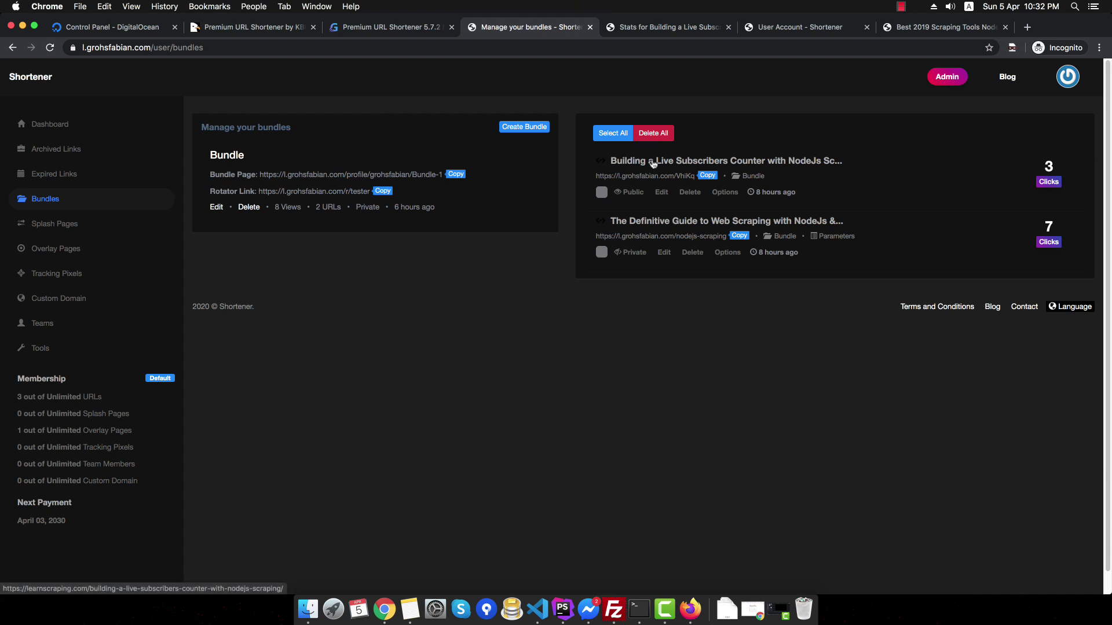
{"action": "left_click", "coordinate": [383, 191]}
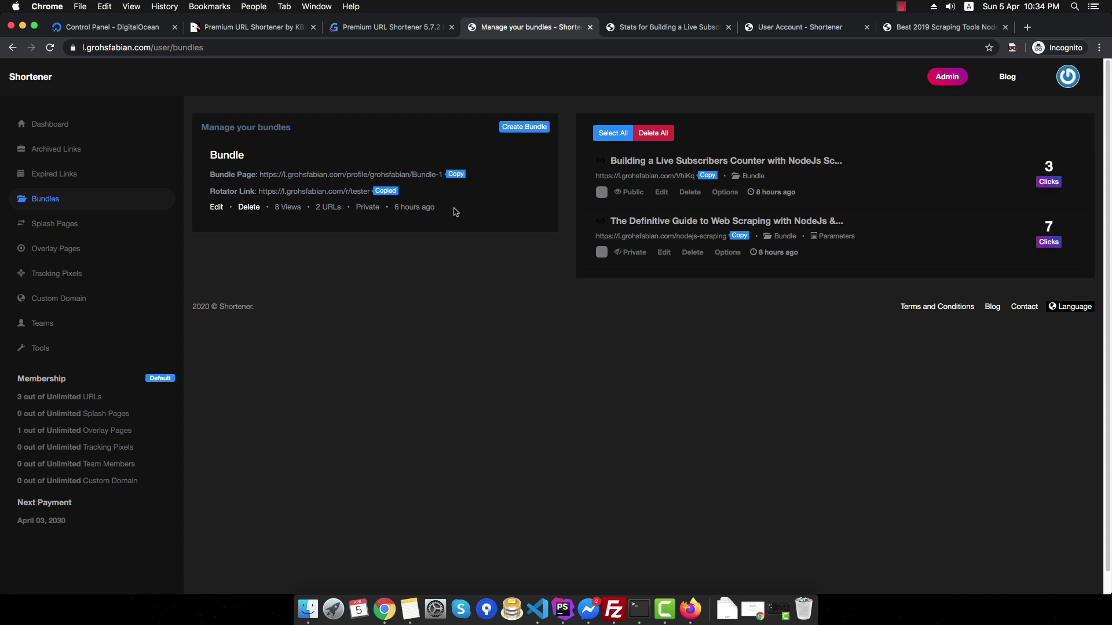
{"action": "left_click", "coordinate": [455, 174]}
- Paste the bundle page link into the other tab's address bar
{"action": "left_click", "coordinate": [666, 27]}
{"action": "left_click", "coordinate": [666, 48]}
{"action": "key", "text": "super+v"}
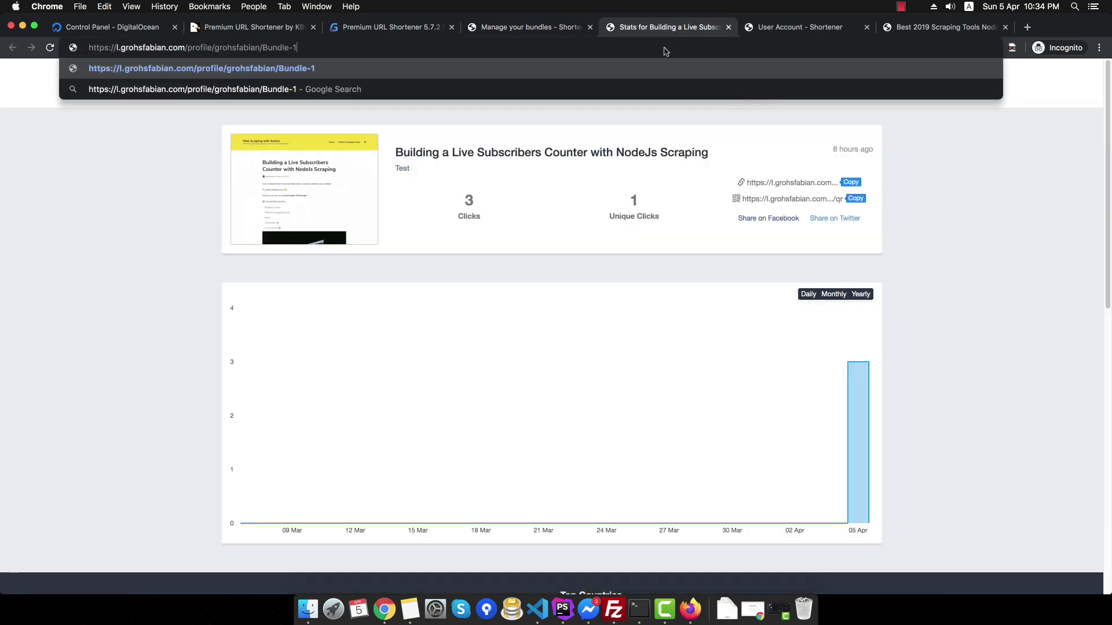
- Load the bundle page, then set Profile Access to Public and save the account settings
{"action": "key", "text": "Return"}
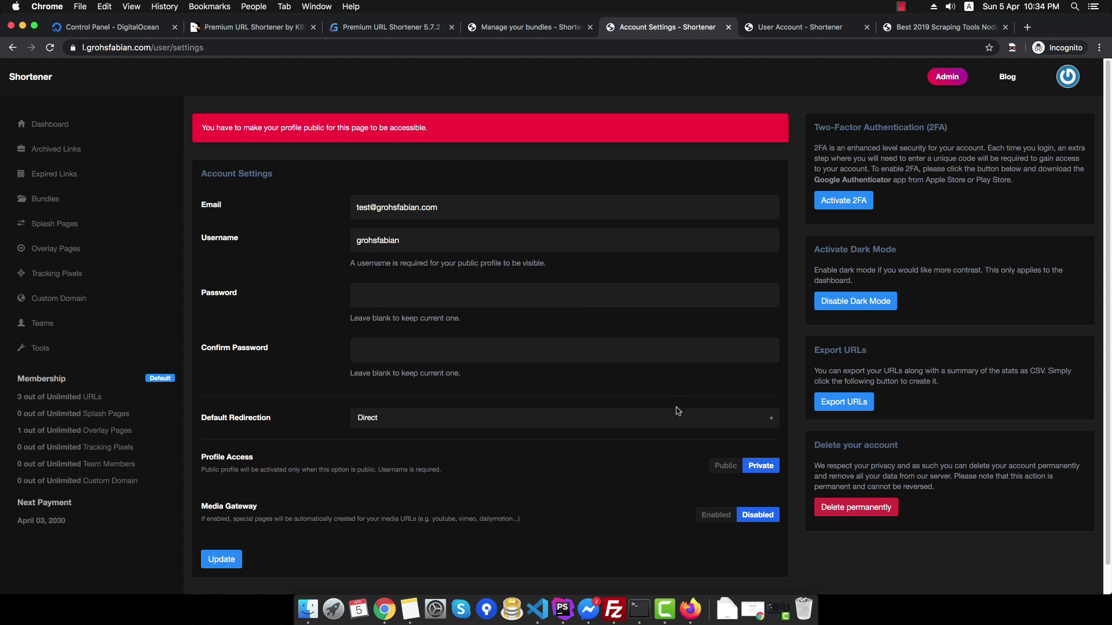
{"action": "left_click", "coordinate": [723, 468]}
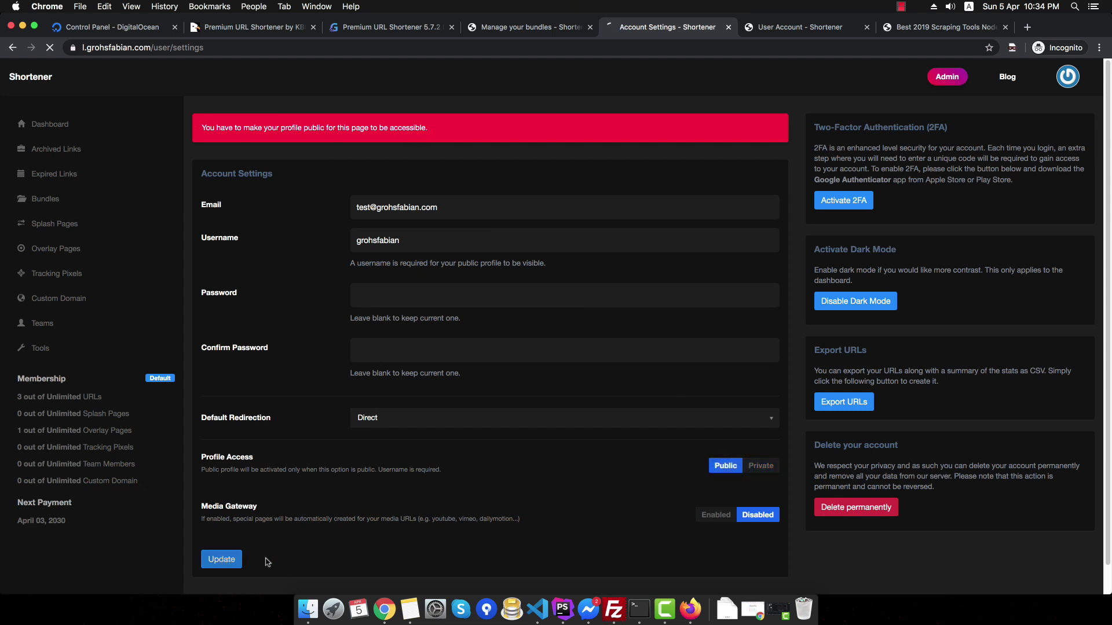
{"action": "left_click", "coordinate": [222, 560]}
- Reload the Bundle-1 public page to see its two URLs, then return to bundle management
{"action": "left_click", "coordinate": [503, 47]}
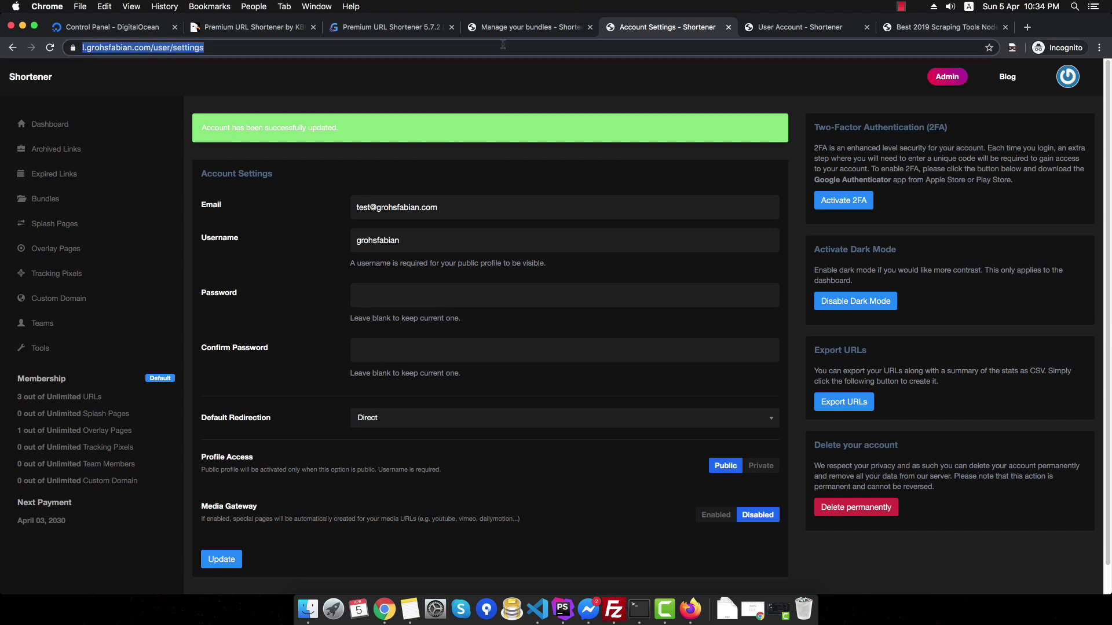
{"action": "key", "text": "super+v"}
{"action": "key", "text": "Return"}
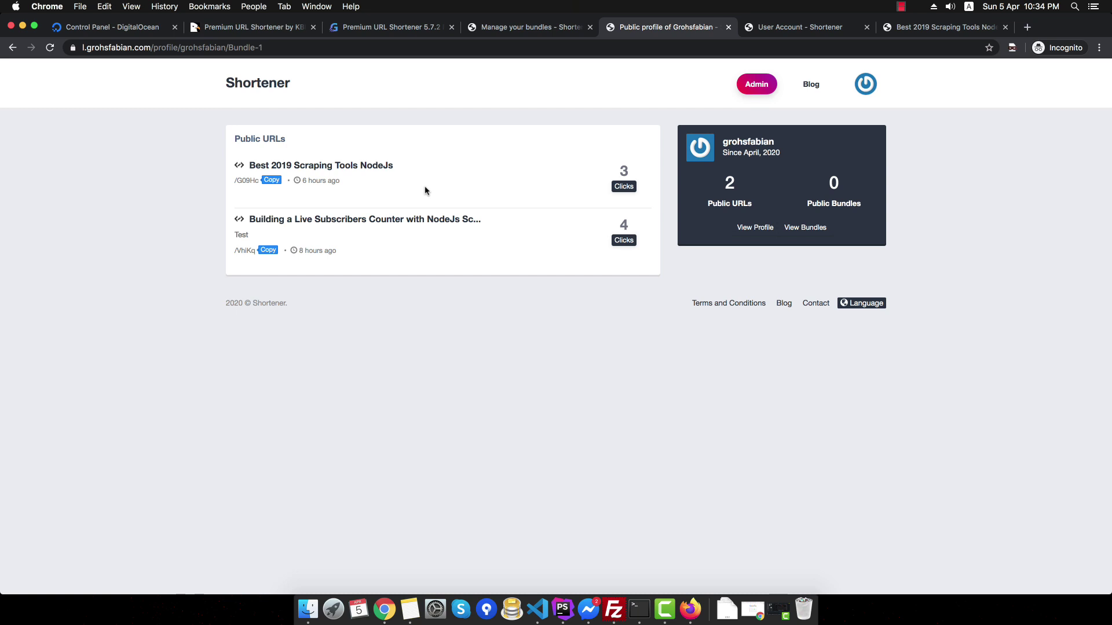
{"action": "left_click", "coordinate": [497, 27]}
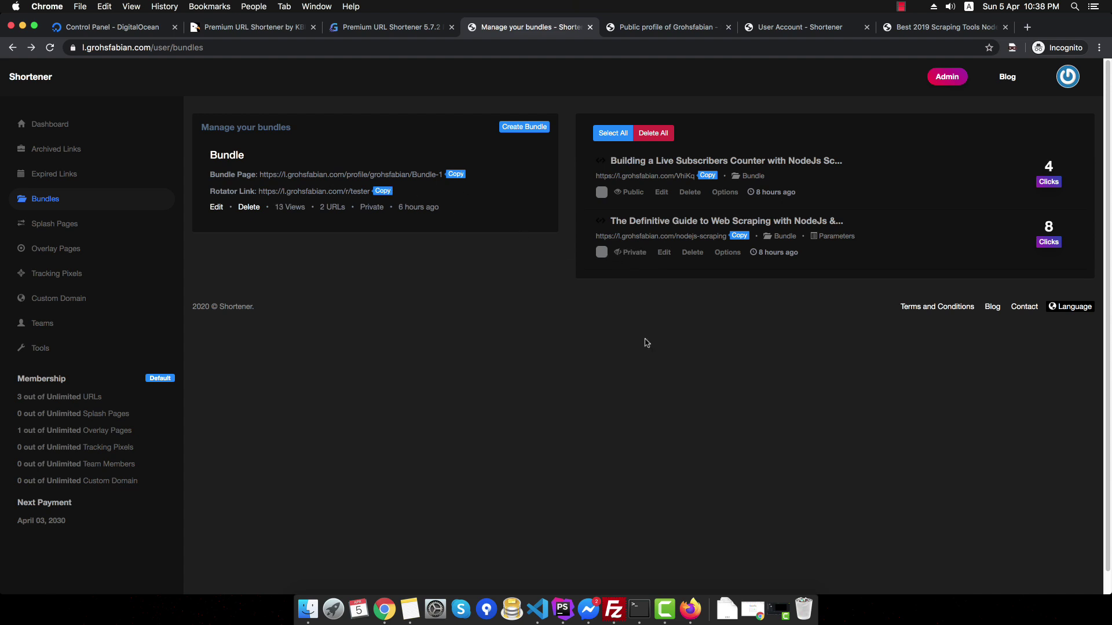
- Open the Splash Pages section from the sidebar
{"action": "left_click", "coordinate": [46, 224]}
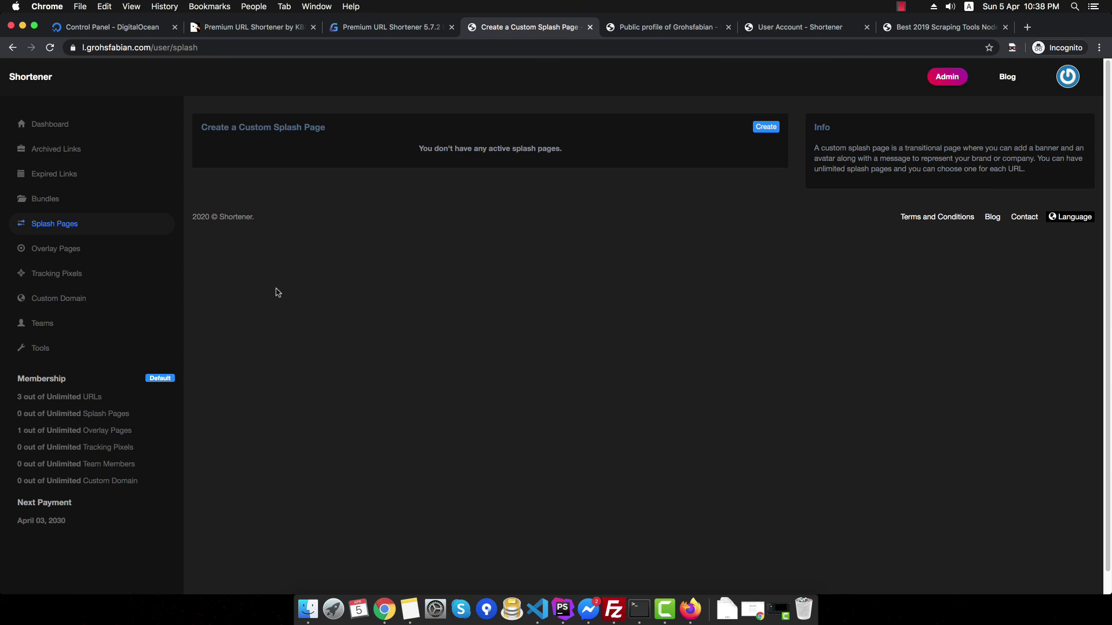
- Open the Tester poll overlay to check its "What?" question and answers, then go back to Dashboard
{"action": "left_click", "coordinate": [115, 257]}
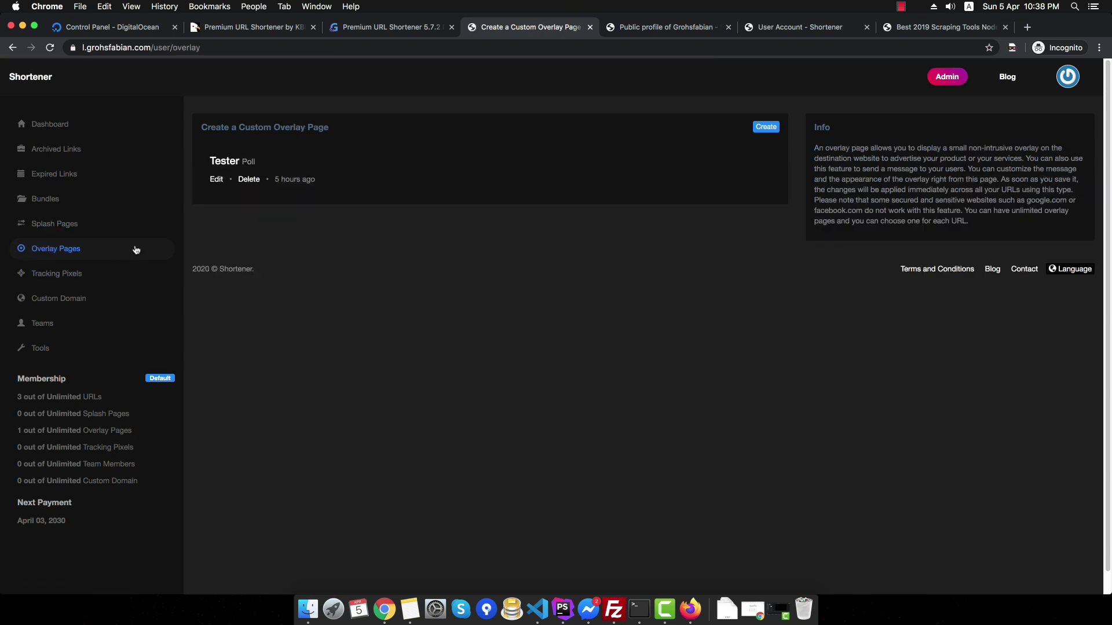
{"action": "left_click", "coordinate": [217, 180]}
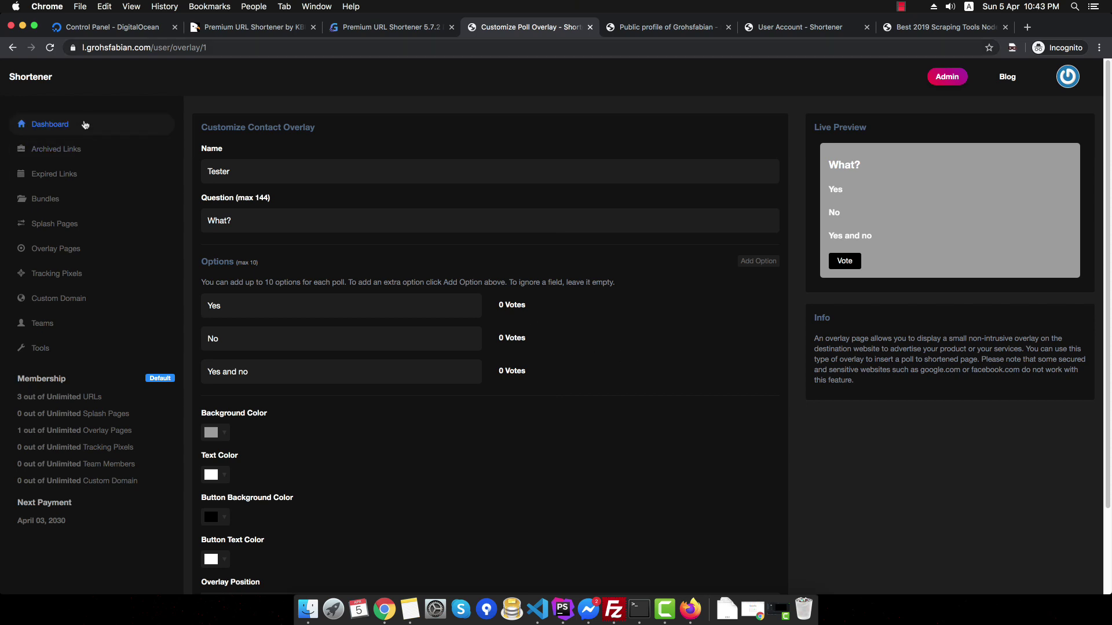
{"action": "left_click", "coordinate": [102, 128]}
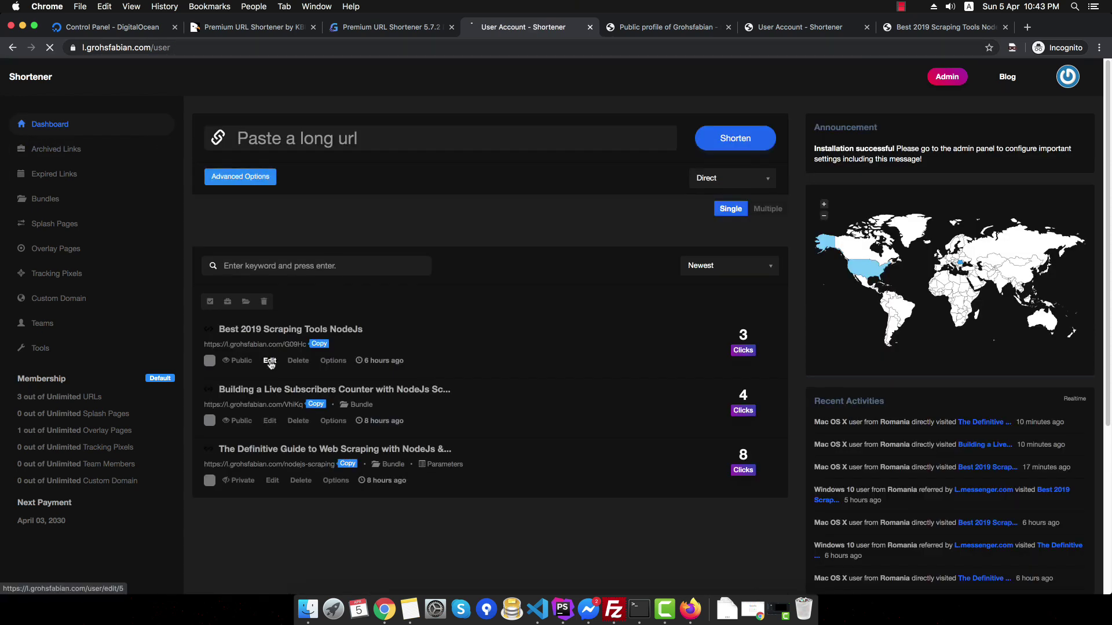
- Set the G09Hc link's redirection to the Tester overlay
{"action": "left_click", "coordinate": [271, 363]}
{"action": "scroll", "coordinate": [318, 369], "scroll_direction": "down", "scroll_amount": 1}
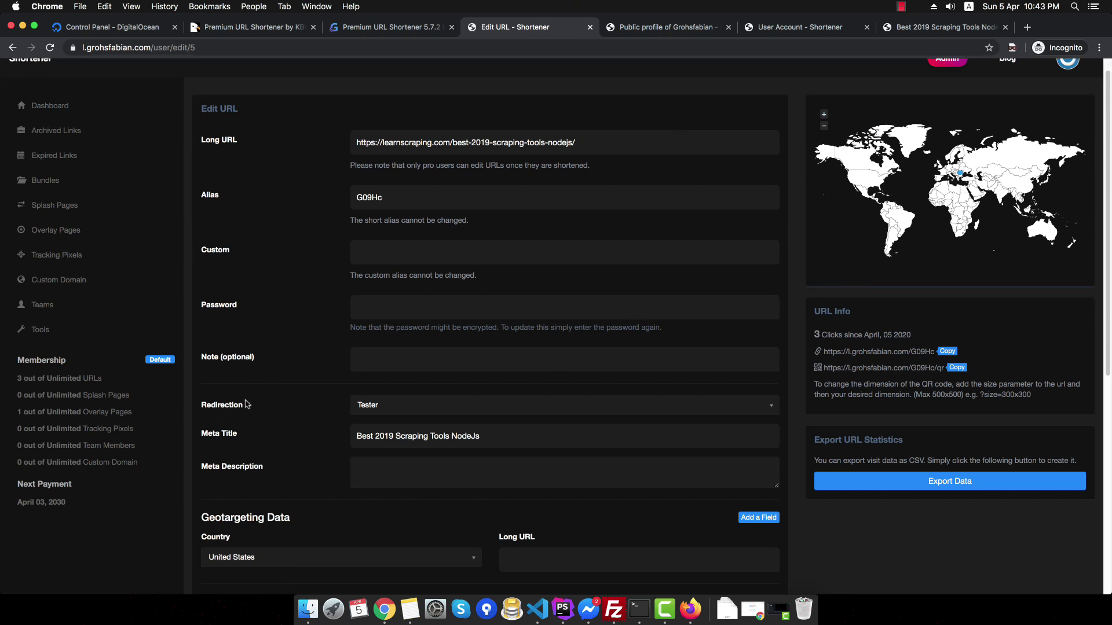
{"action": "left_click", "coordinate": [426, 405]}
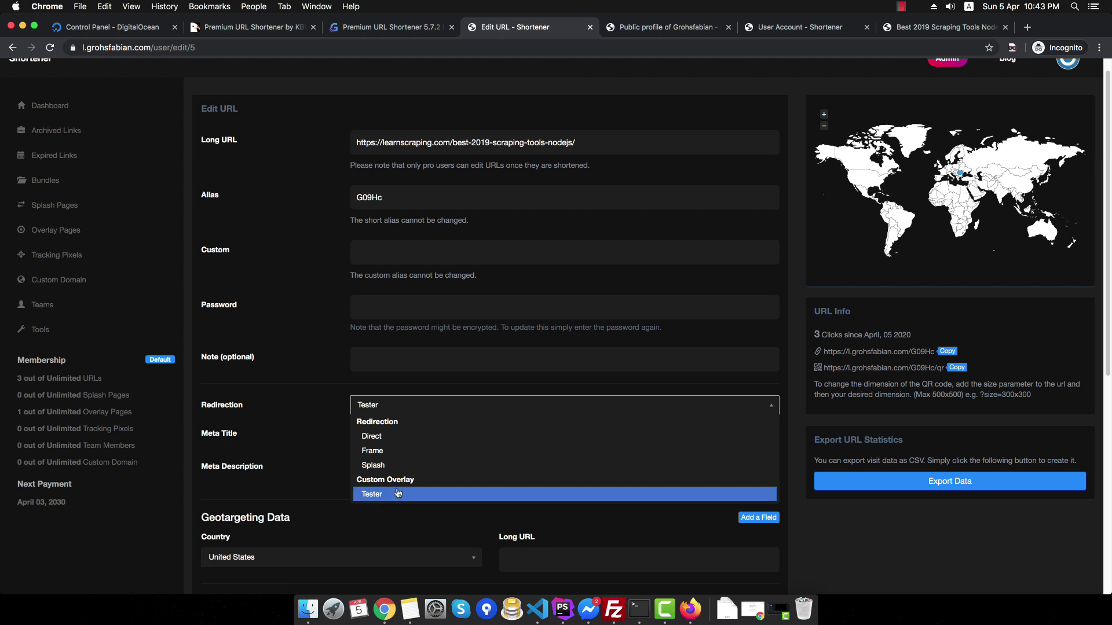
{"action": "left_click", "coordinate": [398, 494]}
{"action": "scroll", "coordinate": [266, 550], "scroll_direction": "down", "scroll_amount": 3}
{"action": "scroll", "coordinate": [275, 478], "scroll_direction": "up", "scroll_amount": 4}
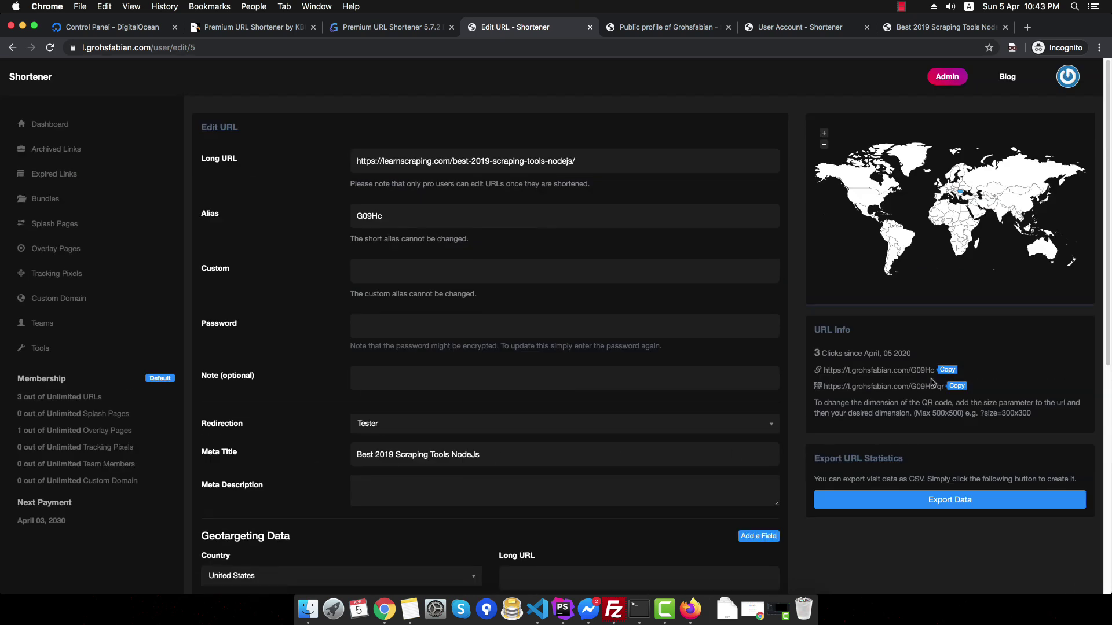
- Load l.grohsfabian.com/G09Hc in the other tab to see the blog post with the poll
{"action": "left_click", "coordinate": [652, 30]}
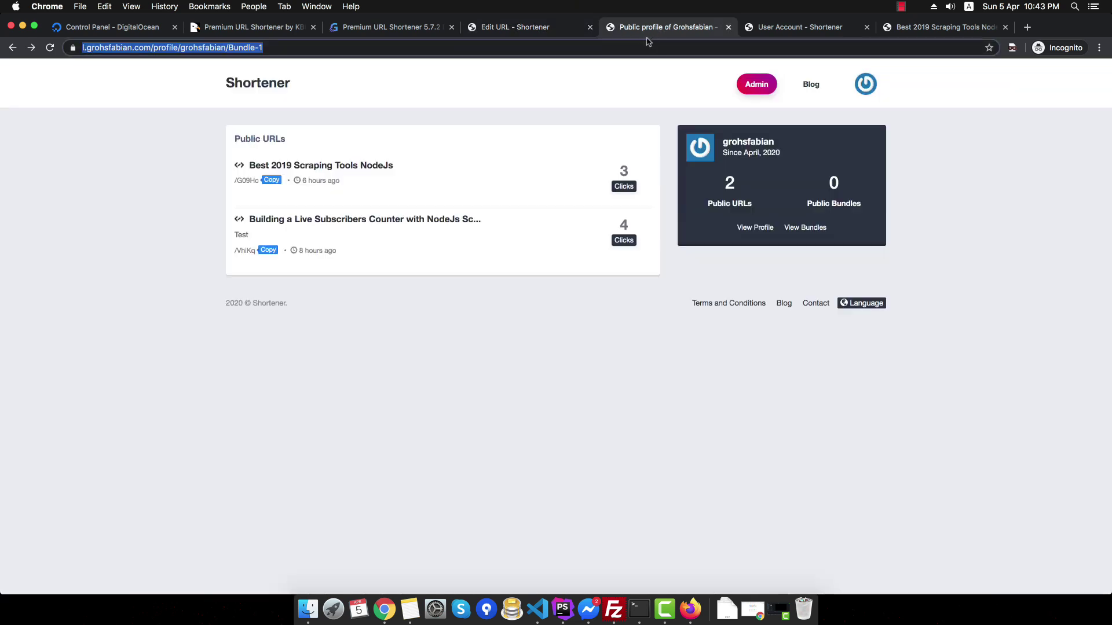
{"action": "left_click", "coordinate": [642, 47]}
{"action": "key", "text": "super+a"}
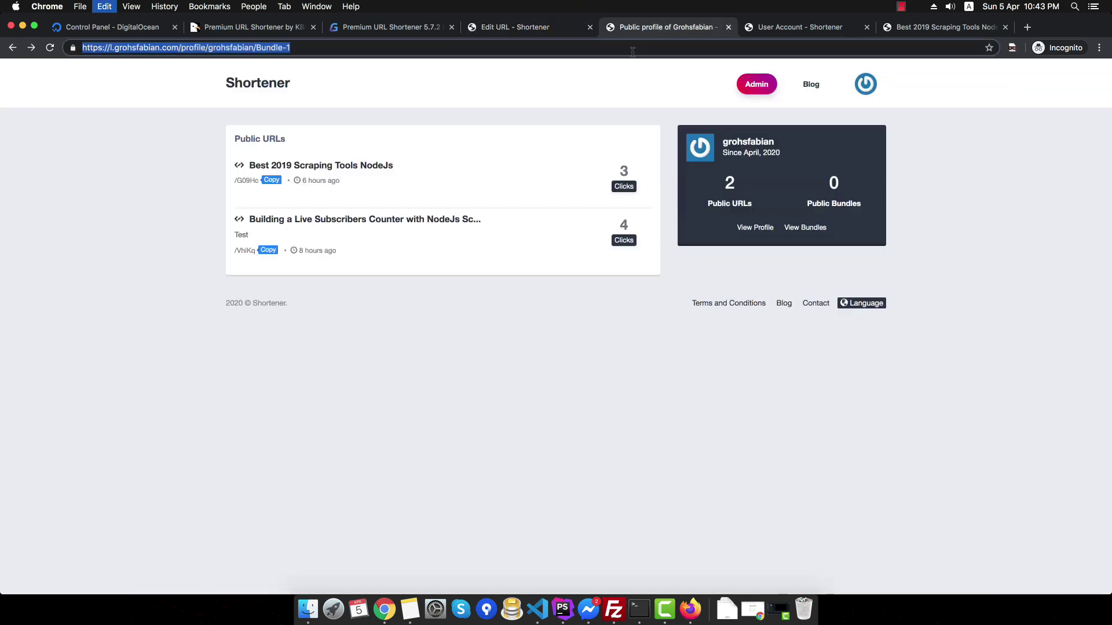
{"action": "key", "text": "super+v"}
{"action": "key", "text": "Return"}
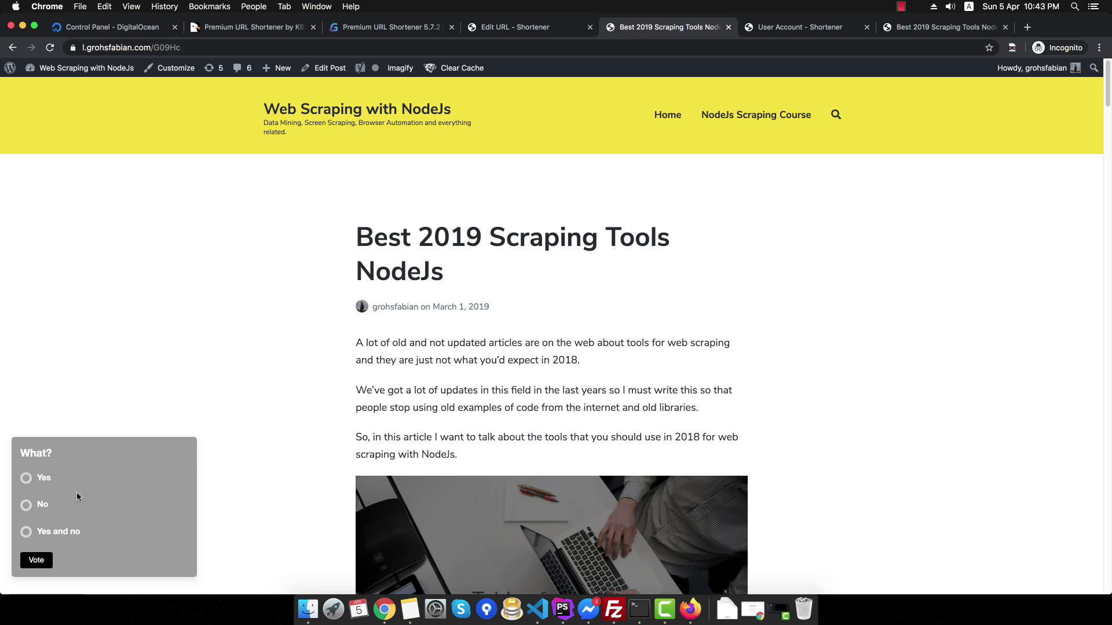
- Inspect the page in DevTools, collapsing the iframe#site node that wraps the blog post
{"action": "left_click", "coordinate": [234, 46]}
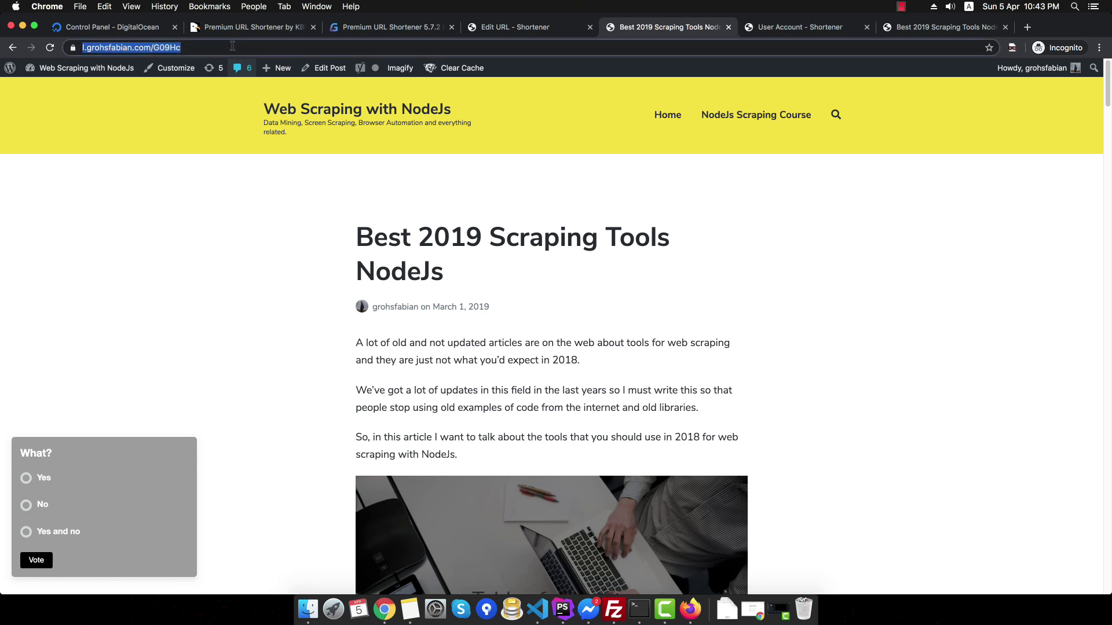
{"action": "right_click", "coordinate": [283, 204]}
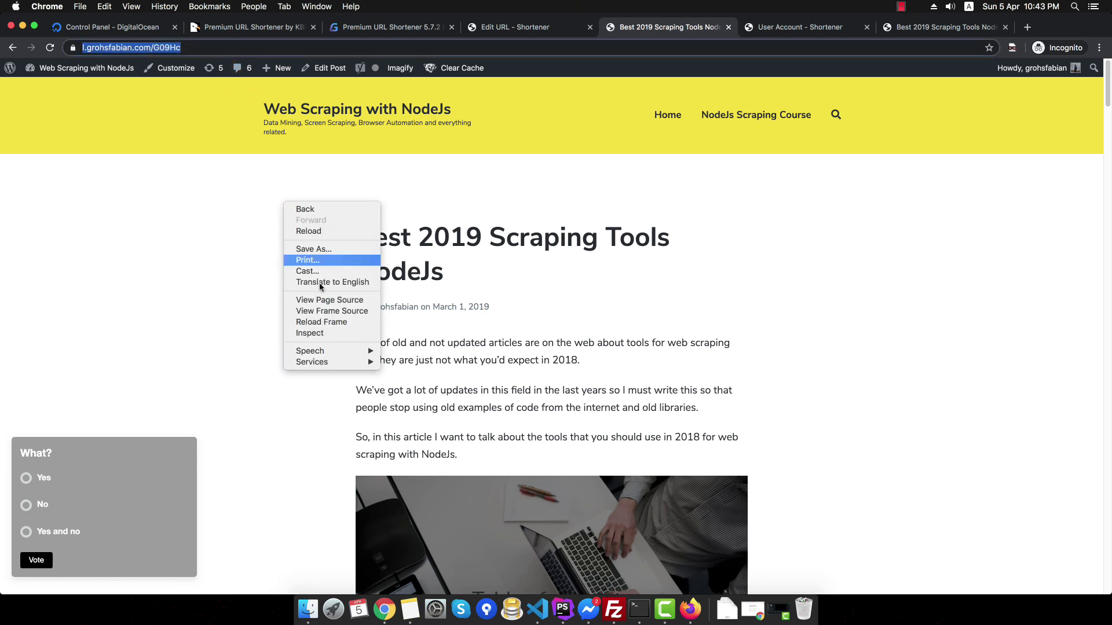
{"action": "left_click", "coordinate": [321, 334]}
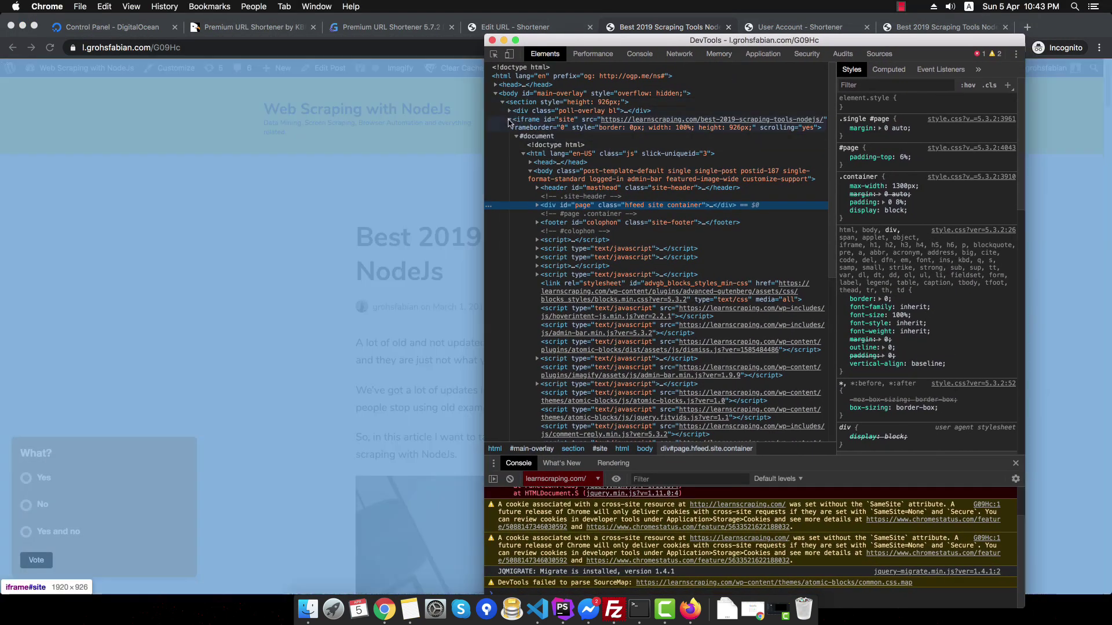
{"action": "left_click", "coordinate": [509, 121]}
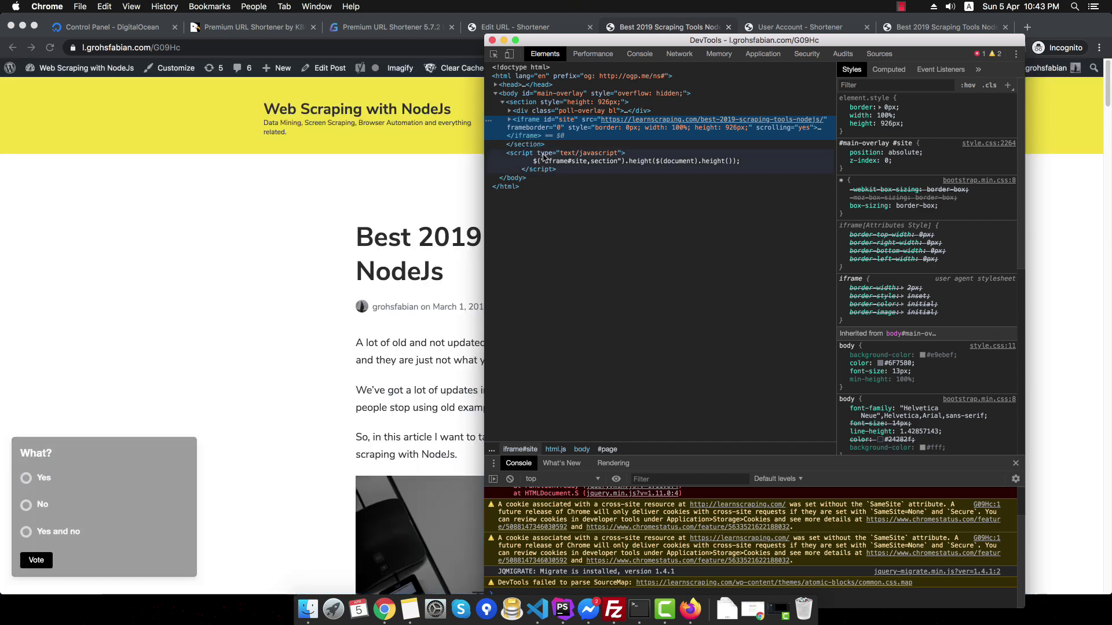
{"action": "key", "text": "super+alt+i"}
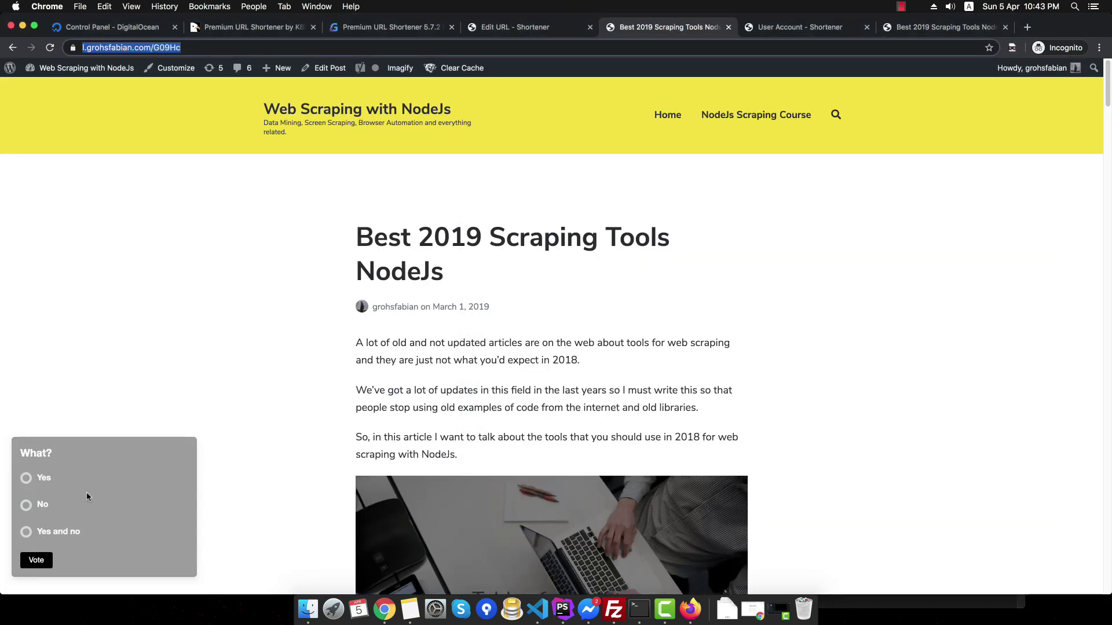
- Vote Yes in the "What?" poll
{"action": "left_click", "coordinate": [40, 489]}
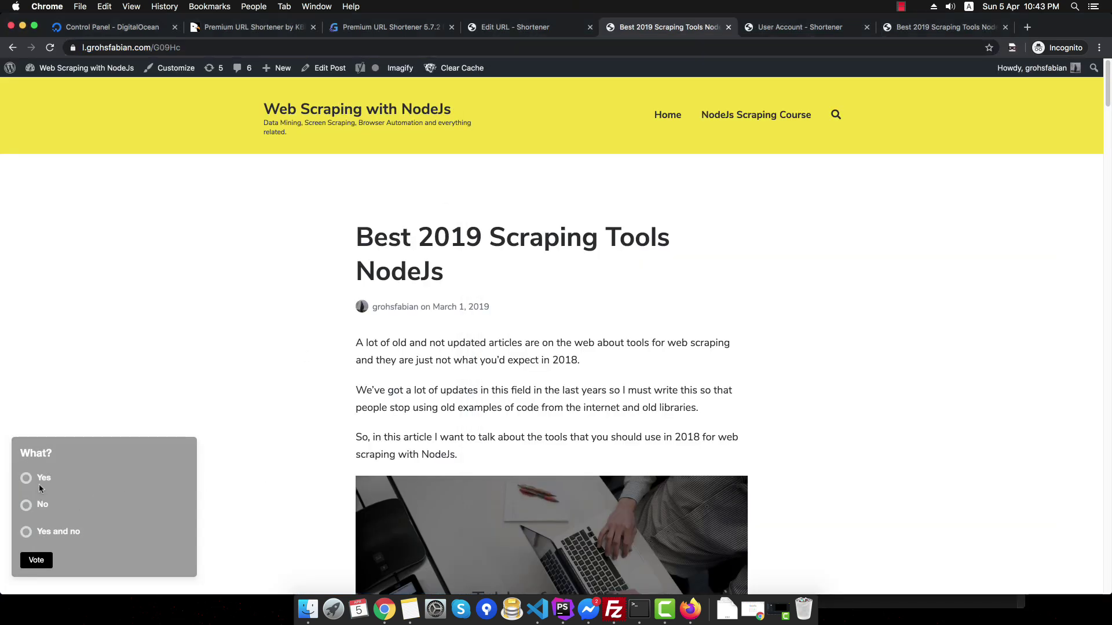
{"action": "left_click", "coordinate": [35, 560]}
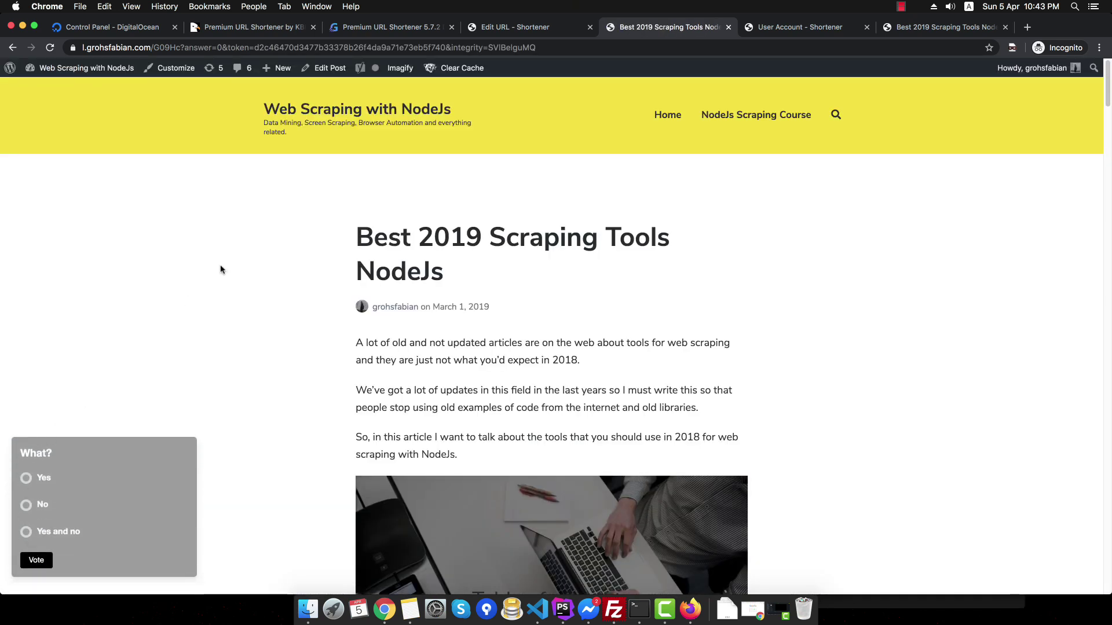
{"action": "left_click", "coordinate": [27, 480]}
{"action": "left_click", "coordinate": [36, 561]}
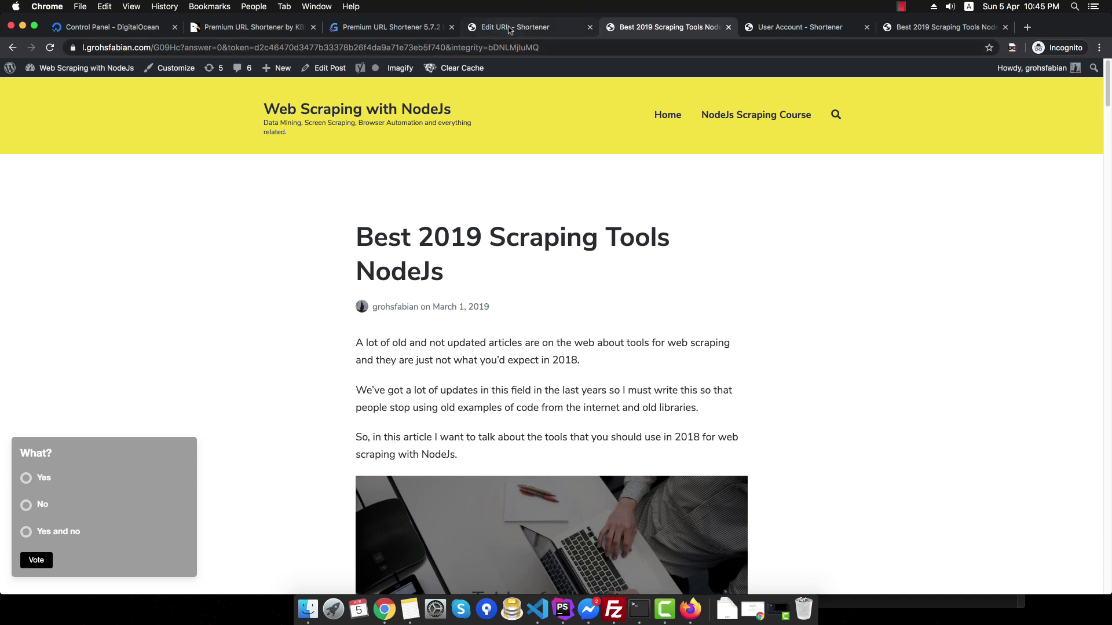
- Check the Tester poll overlay's vote counts, then return to the overlay pages list
{"action": "left_click", "coordinate": [509, 29]}
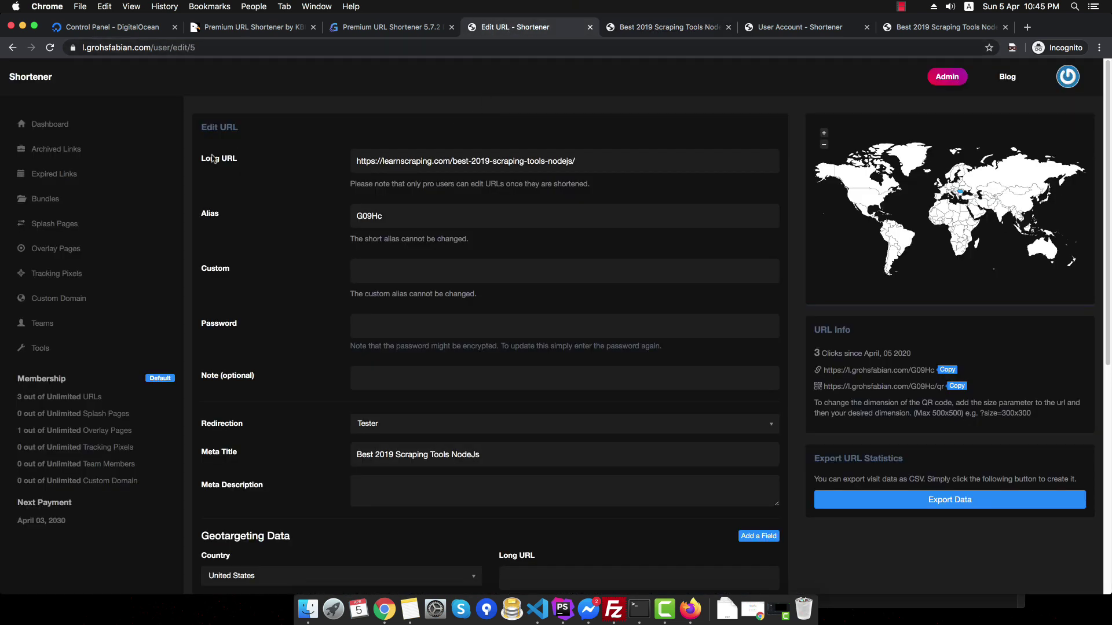
{"action": "left_click", "coordinate": [94, 253]}
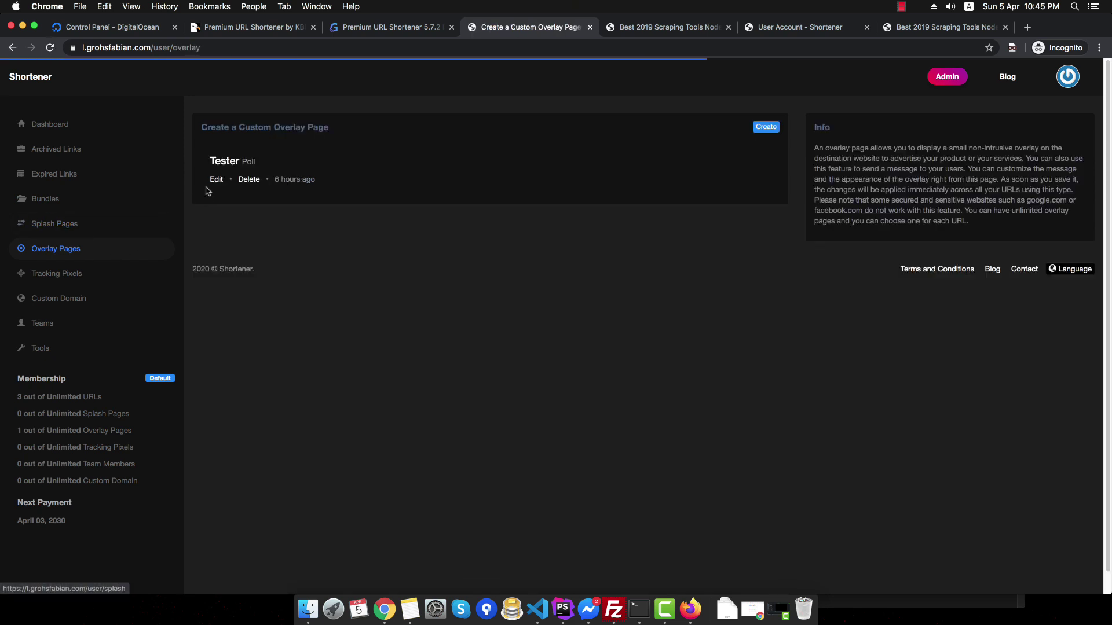
{"action": "left_click", "coordinate": [214, 179]}
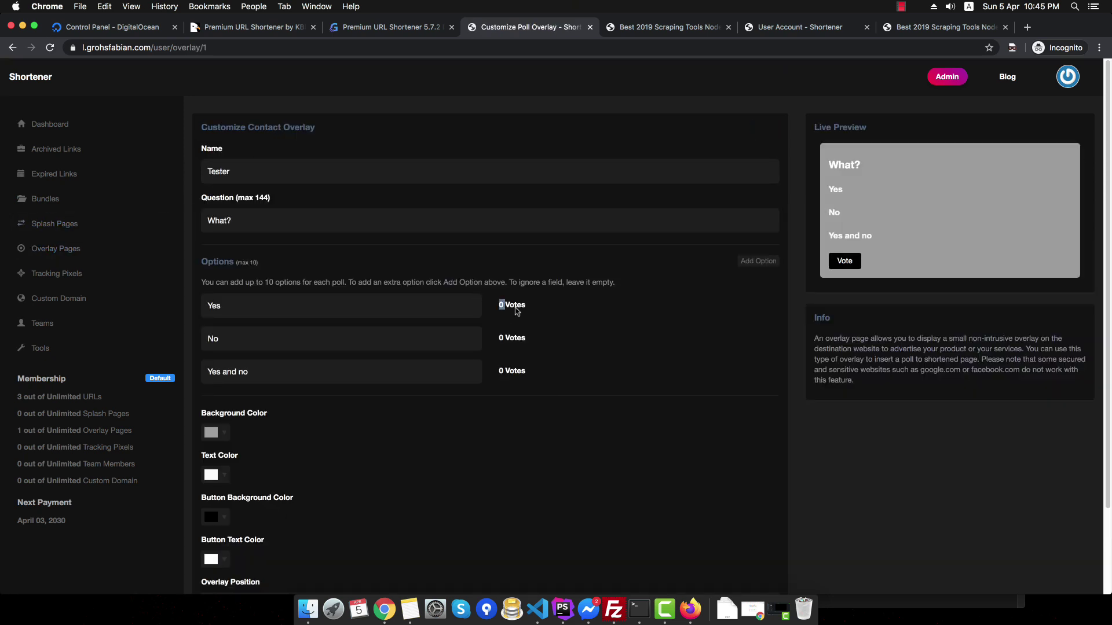
{"action": "left_click_drag", "start_coordinate": [499, 304], "coordinate": [558, 355]}
{"action": "left_click", "coordinate": [547, 355]}
{"action": "left_click", "coordinate": [80, 250]}
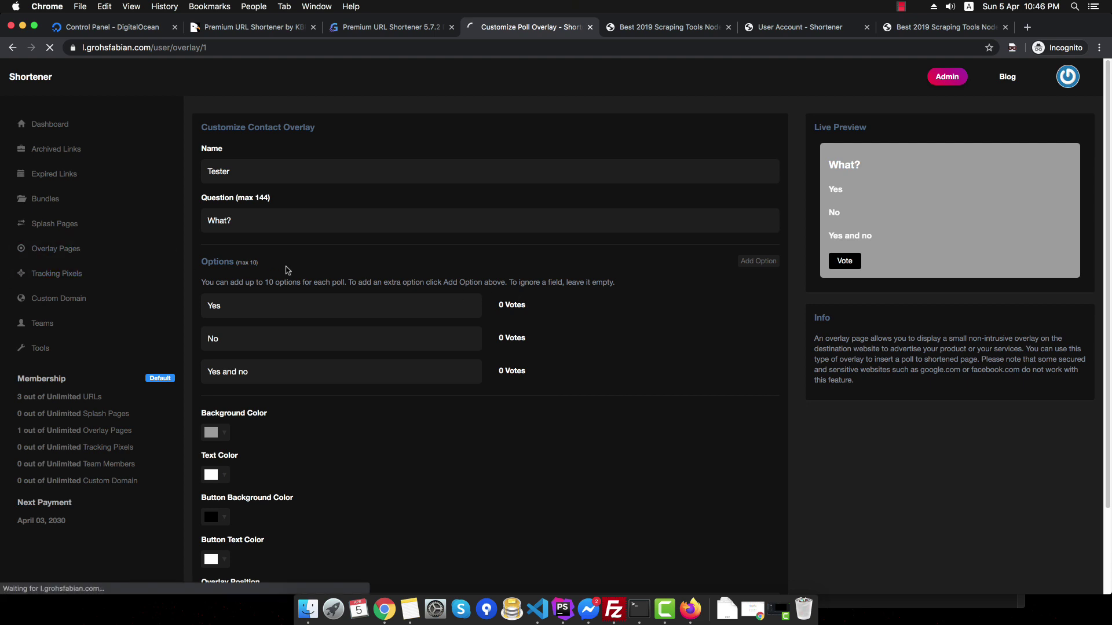
- Create and save a message overlay named 'Test' with default text, then return to the dashboard
{"action": "left_click", "coordinate": [762, 128]}
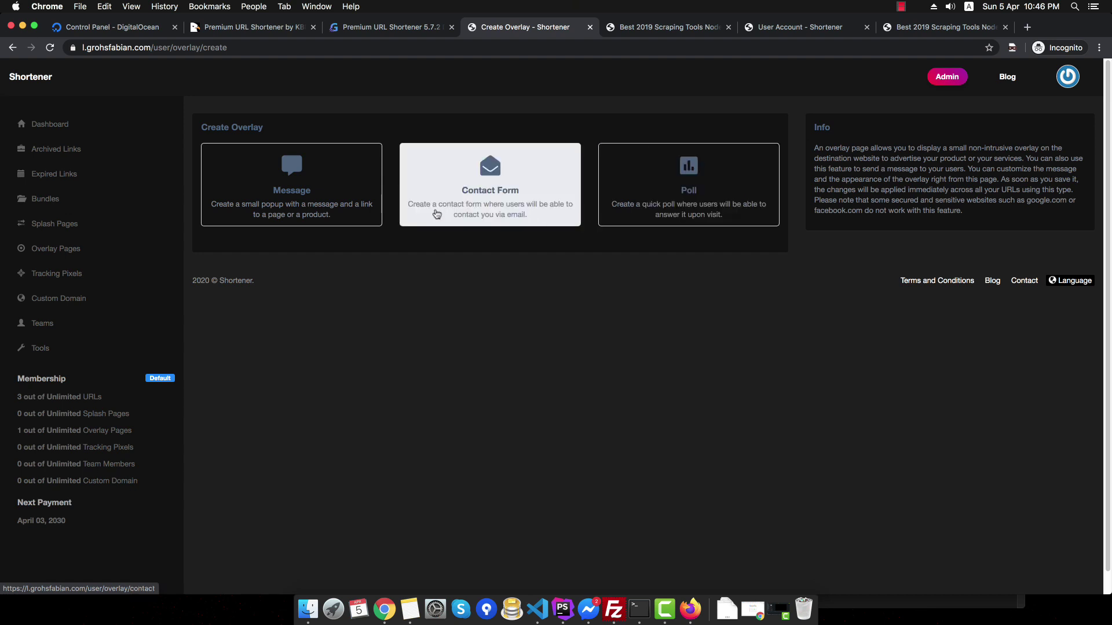
{"action": "left_click", "coordinate": [280, 194]}
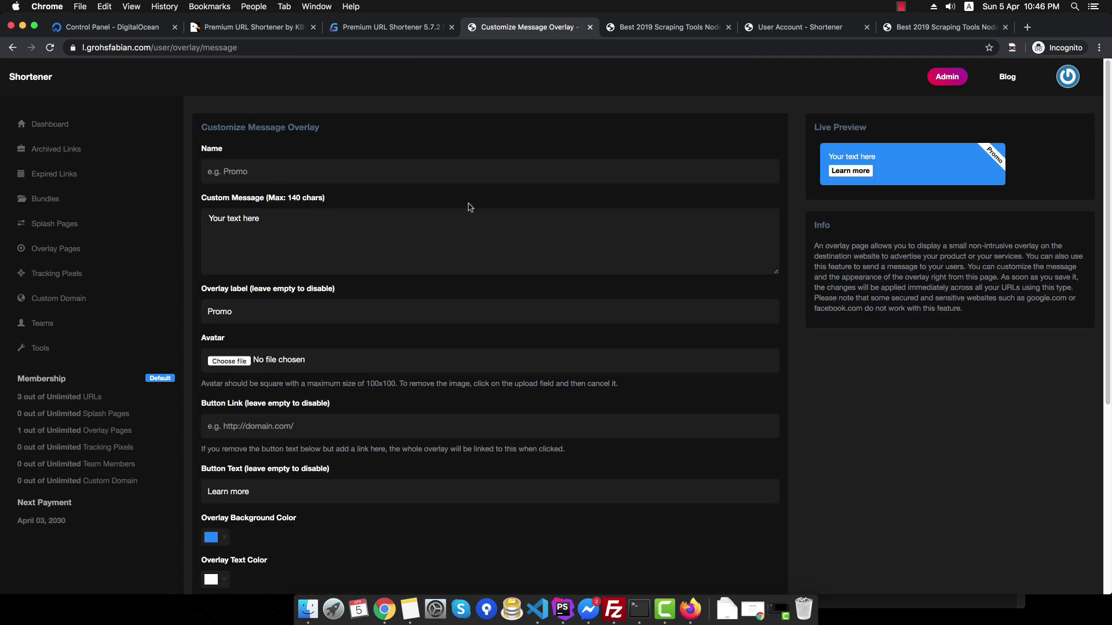
{"action": "left_click", "coordinate": [264, 164]}
{"action": "type", "text": "Test"}
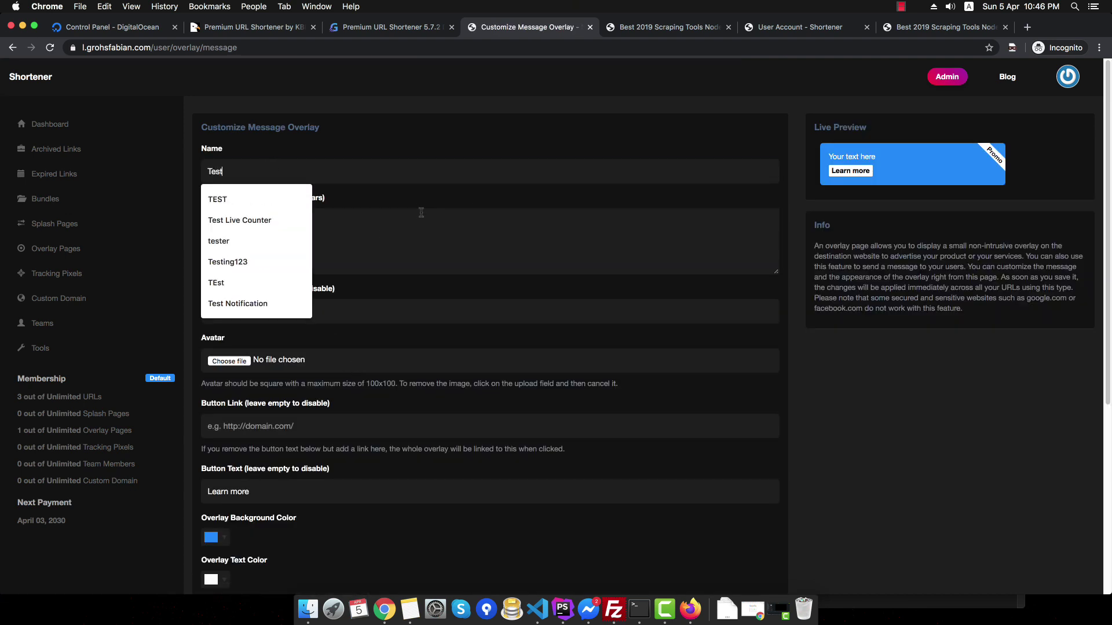
{"action": "left_click", "coordinate": [417, 212]}
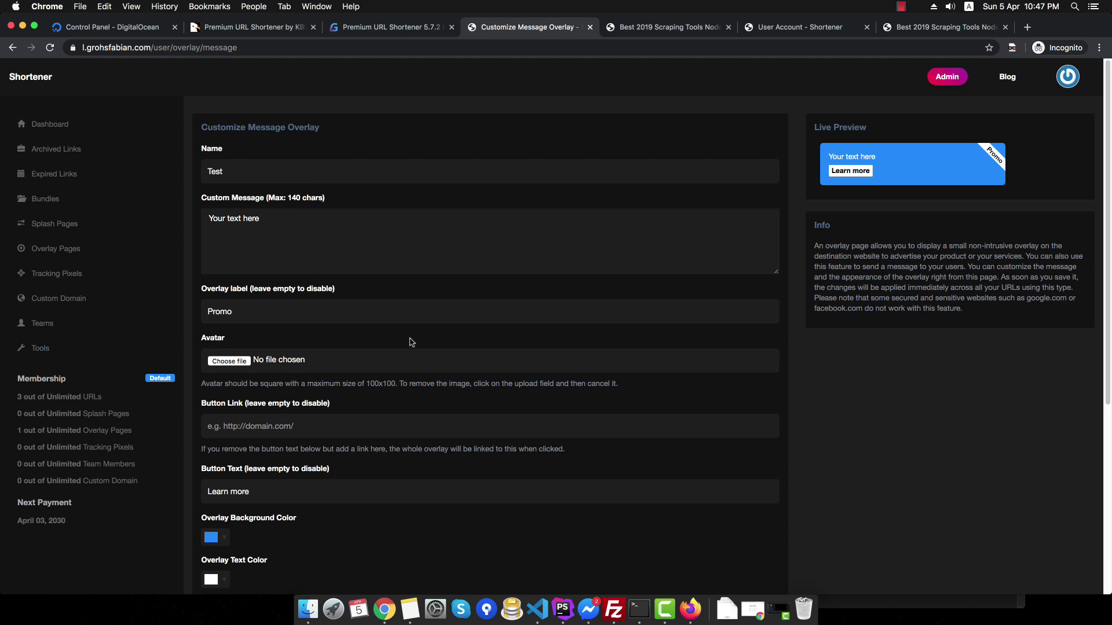
{"action": "scroll", "coordinate": [333, 381], "scroll_direction": "down", "scroll_amount": 2}
{"action": "scroll", "coordinate": [281, 366], "scroll_direction": "down", "scroll_amount": 7}
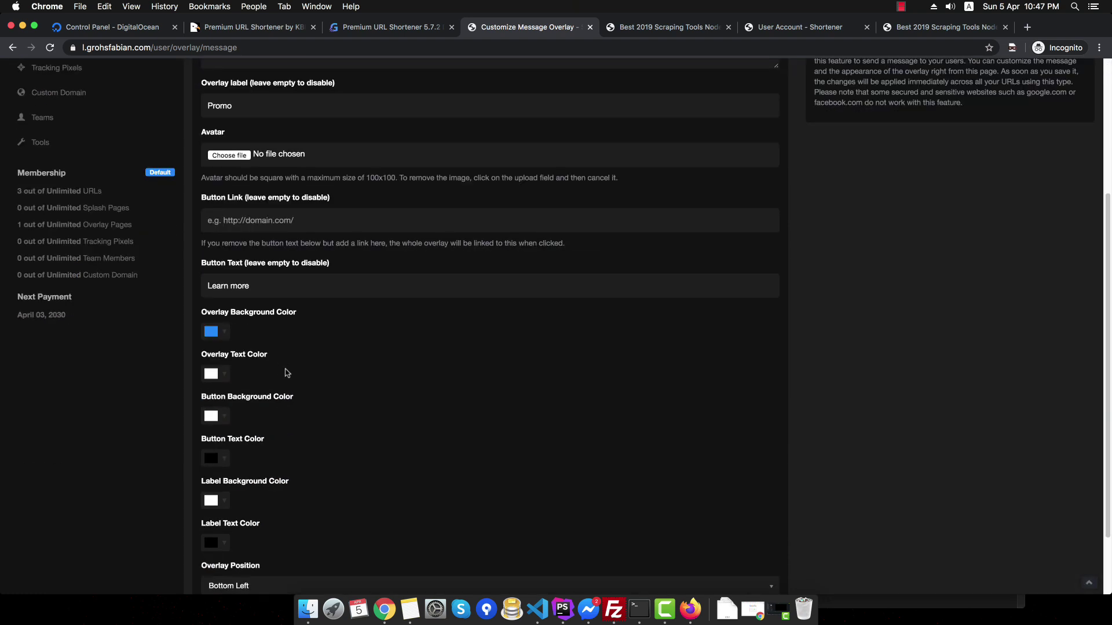
{"action": "left_click", "coordinate": [234, 534]}
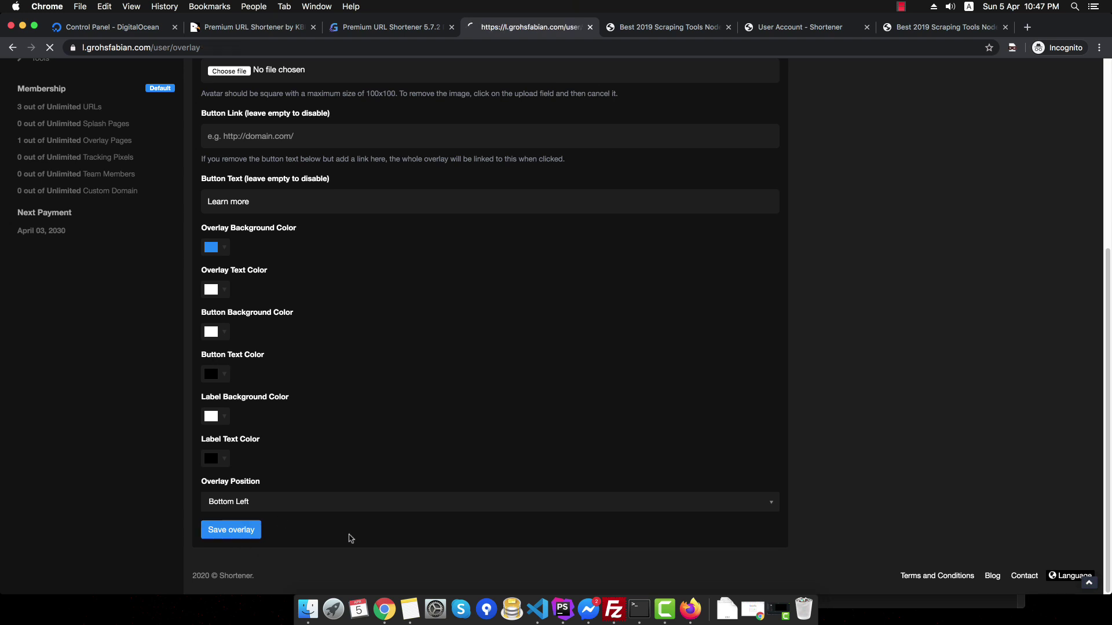
{"action": "left_click", "coordinate": [104, 136]}
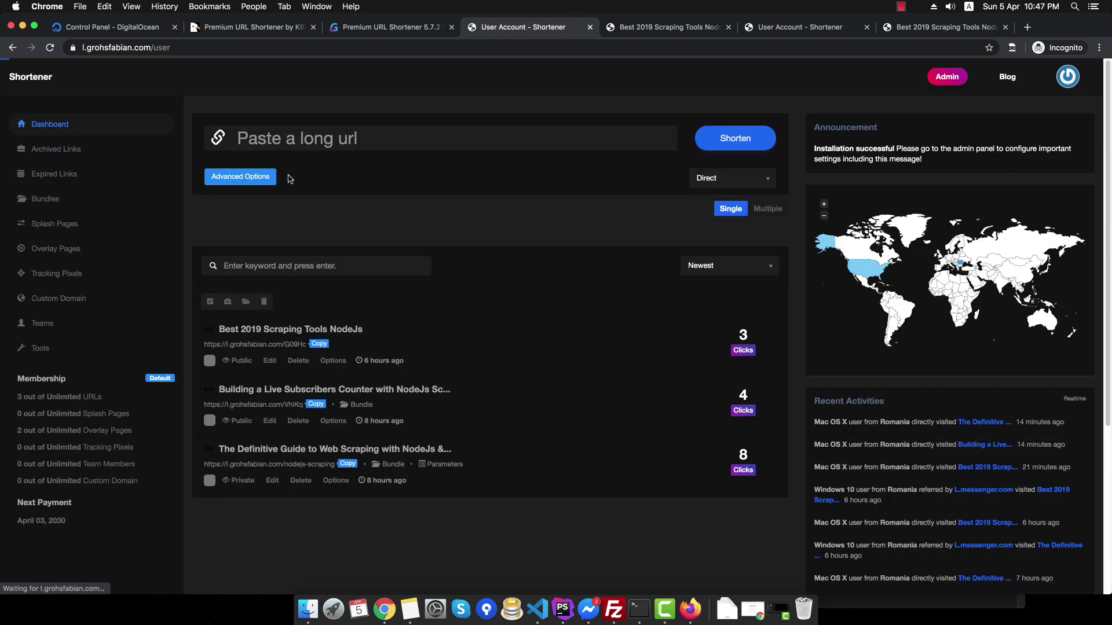
- Edit the Best 2019 Scraping Tools NodeJs link (G09Hc) to use Test redirection and update it
{"action": "left_click", "coordinate": [266, 365]}
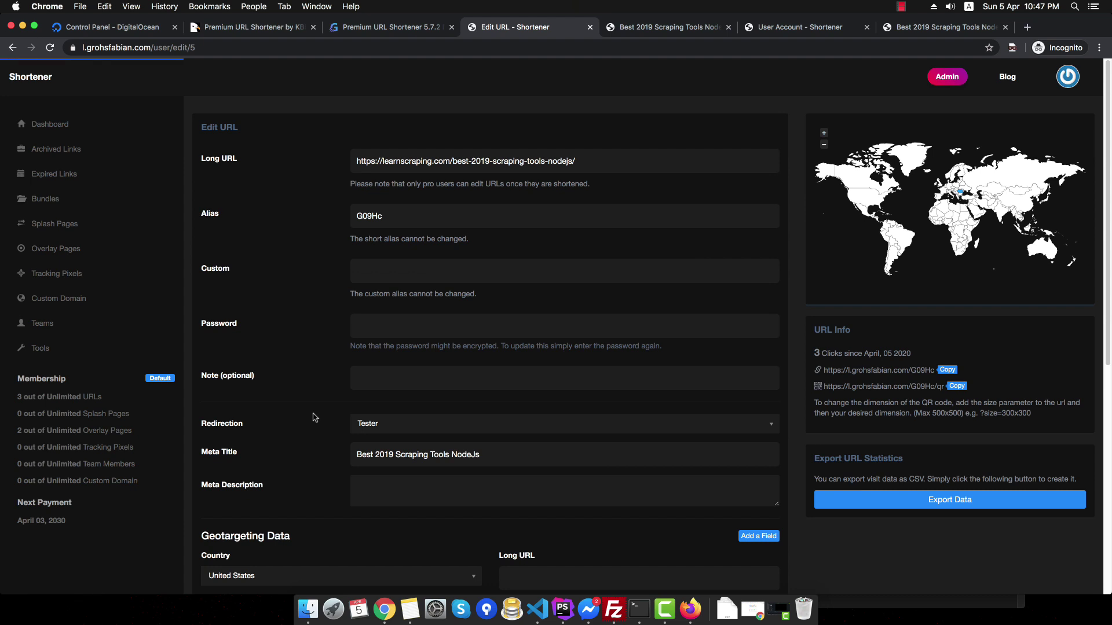
{"action": "scroll", "coordinate": [311, 417], "scroll_direction": "down", "scroll_amount": 2}
{"action": "scroll", "coordinate": [440, 406], "scroll_direction": "up", "scroll_amount": 2}
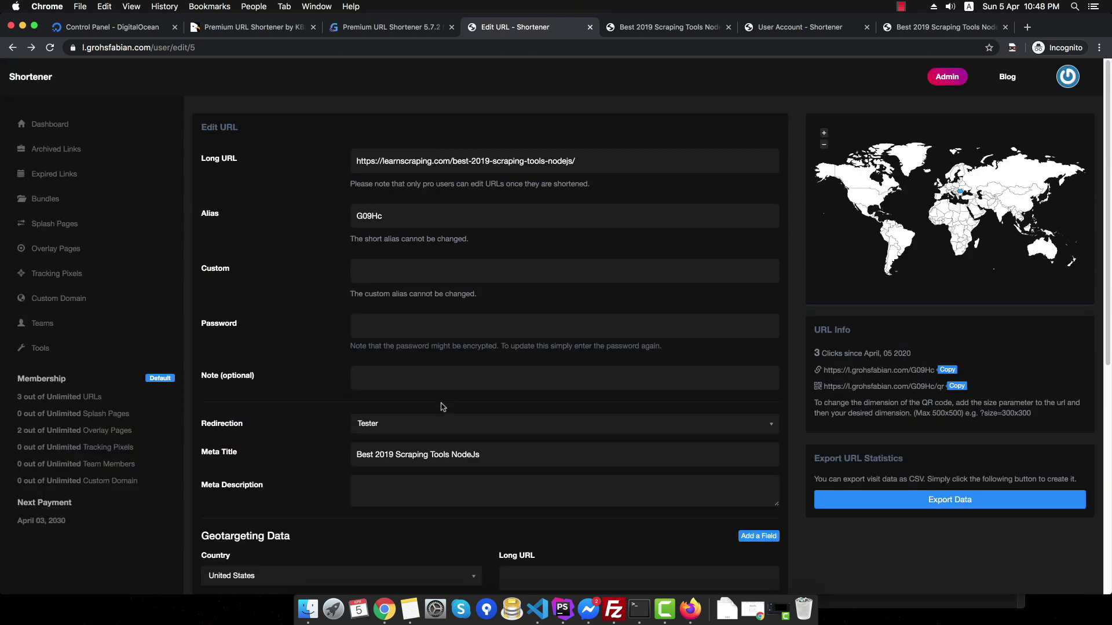
{"action": "left_click", "coordinate": [405, 429]}
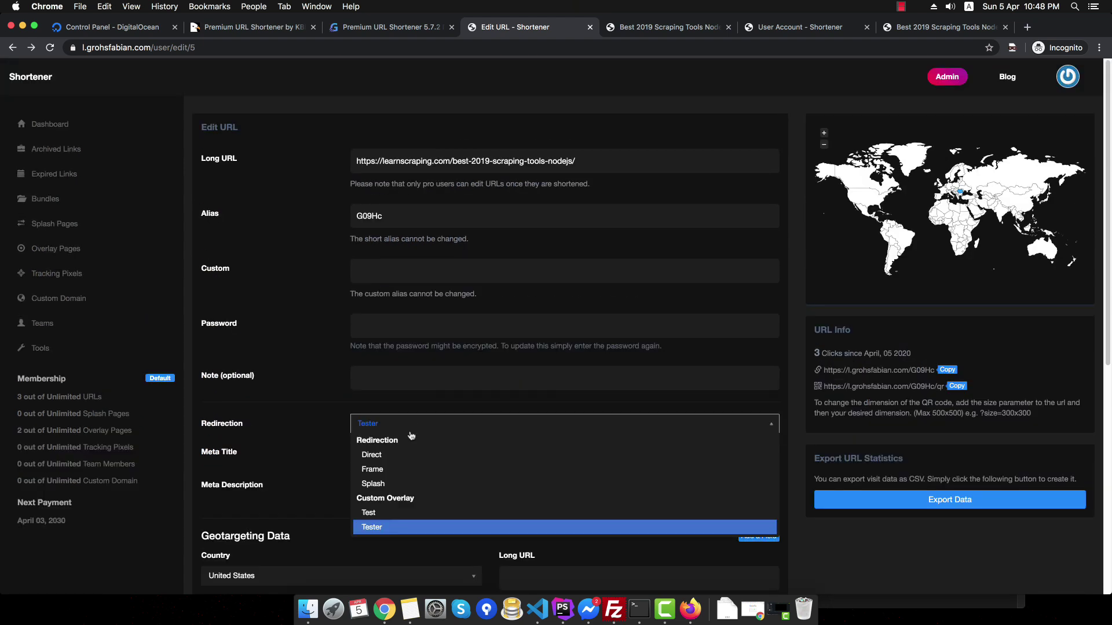
{"action": "left_click", "coordinate": [385, 513]}
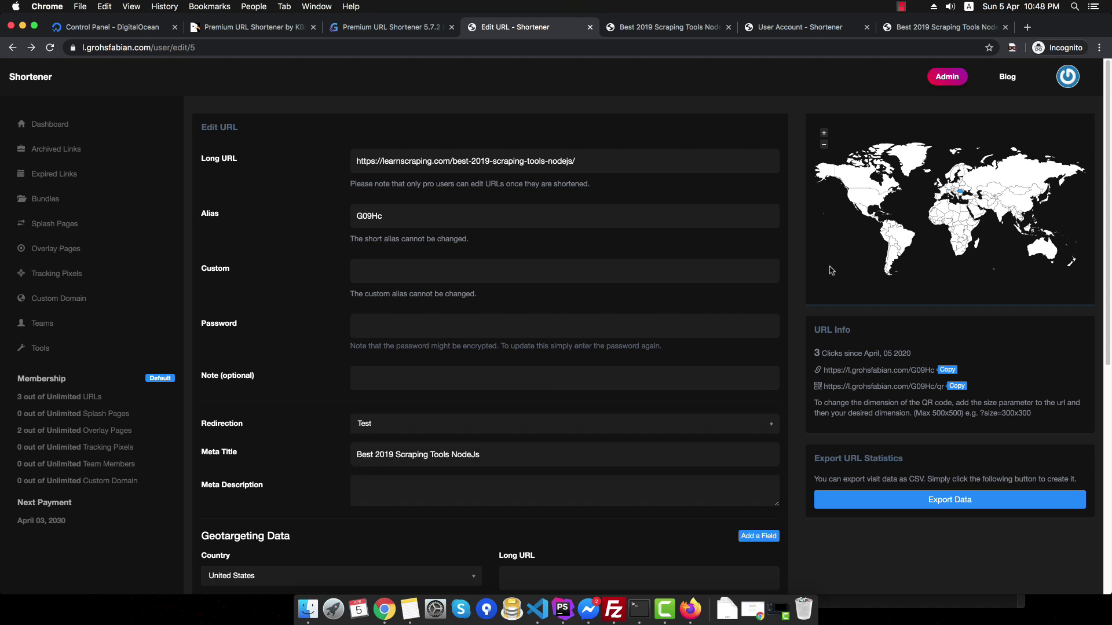
{"action": "scroll", "coordinate": [621, 372], "scroll_direction": "down", "scroll_amount": 7}
{"action": "left_click", "coordinate": [222, 530]}
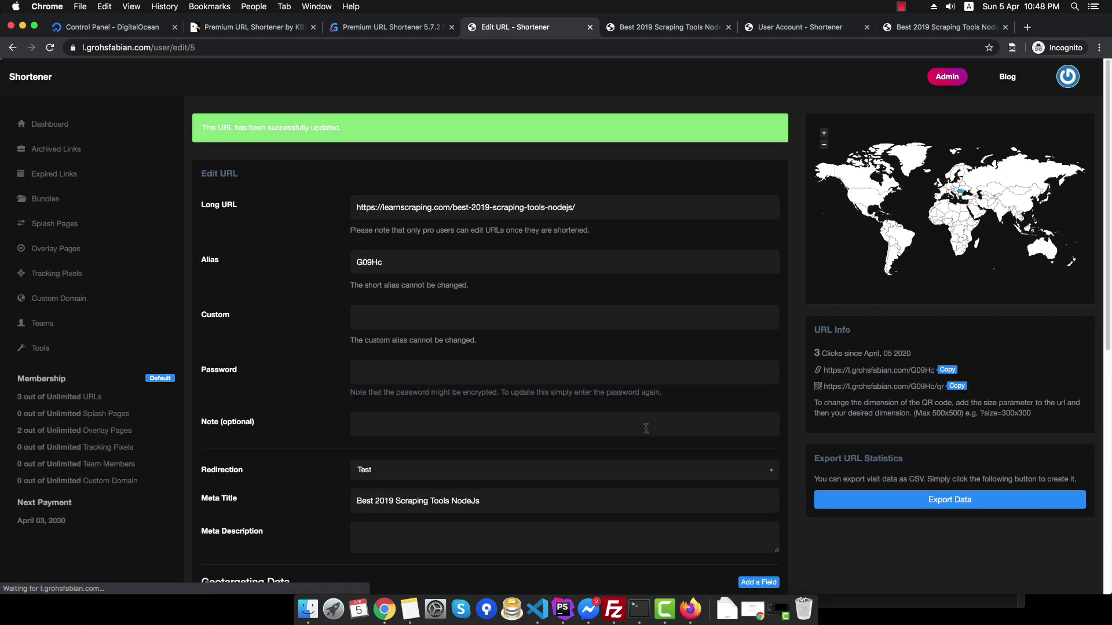
- Copy the G09Hc short URL and load it in the blog article tab
{"action": "left_click", "coordinate": [947, 370]}
{"action": "left_click", "coordinate": [666, 27]}
{"action": "left_click", "coordinate": [634, 46]}
{"action": "key", "text": "super+v"}
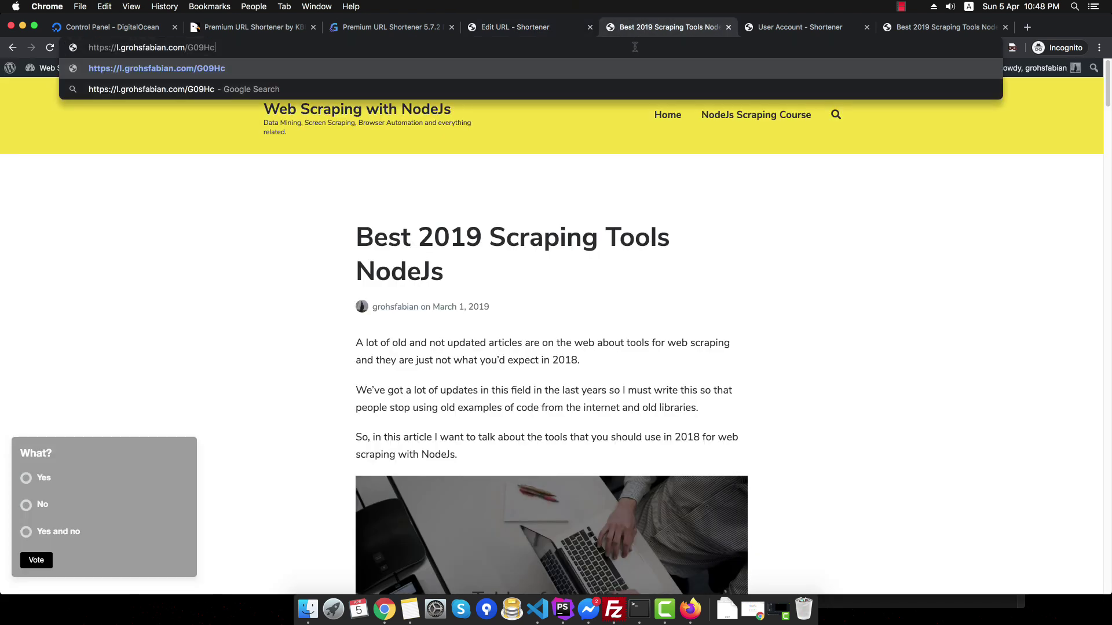
{"action": "key", "text": "Return"}
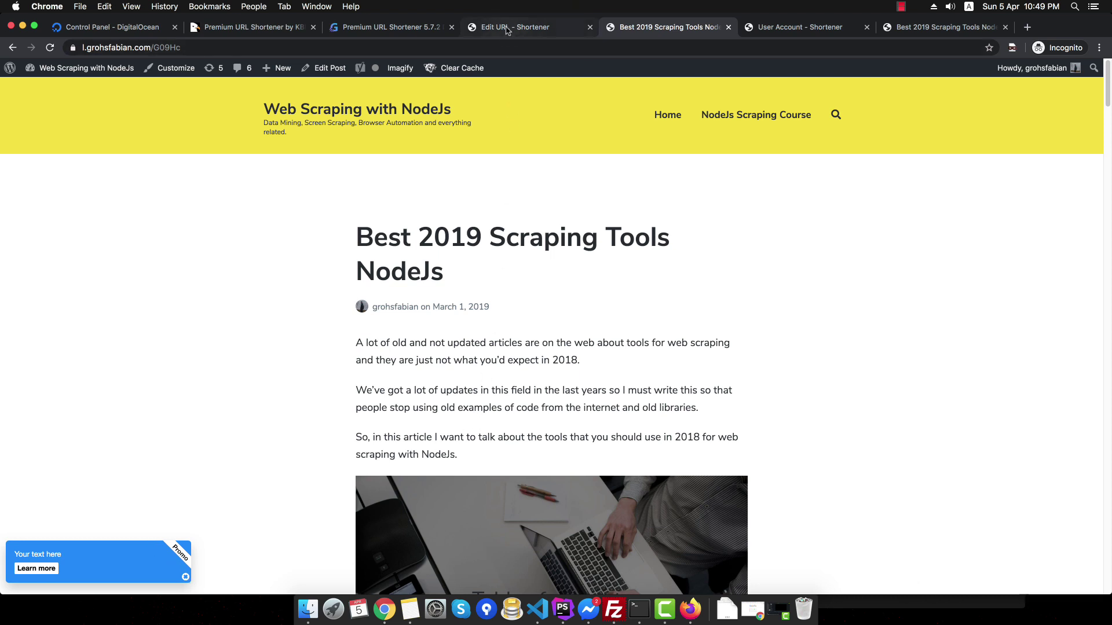
- Follow the article's overlay box, then change G09Hc's redirection to Splash and update it
{"action": "left_click", "coordinate": [106, 570]}
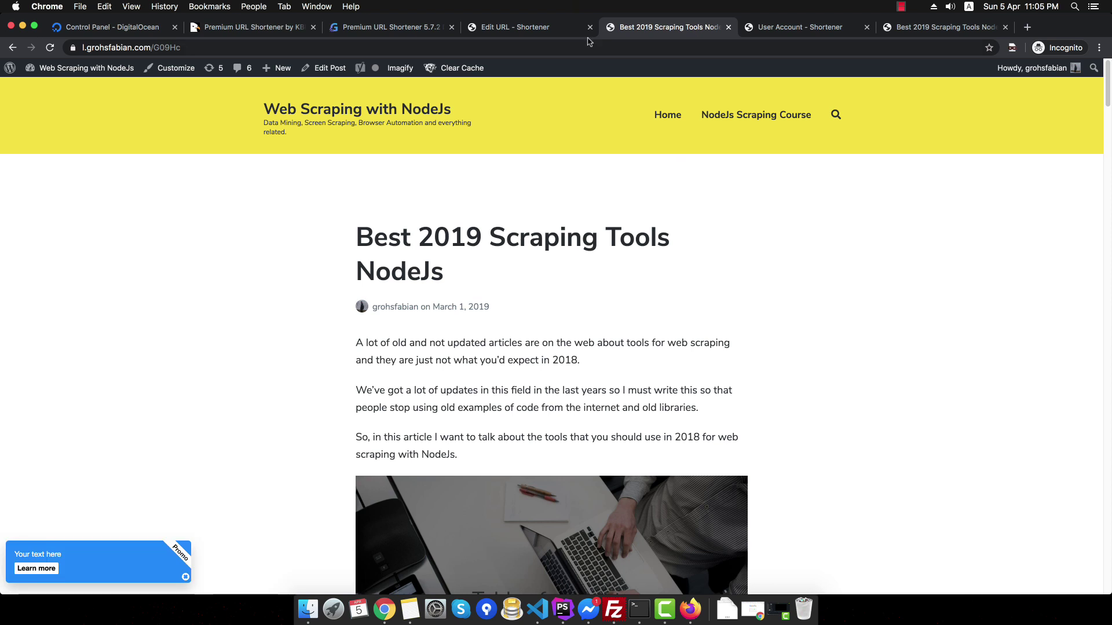
{"action": "left_click", "coordinate": [516, 30]}
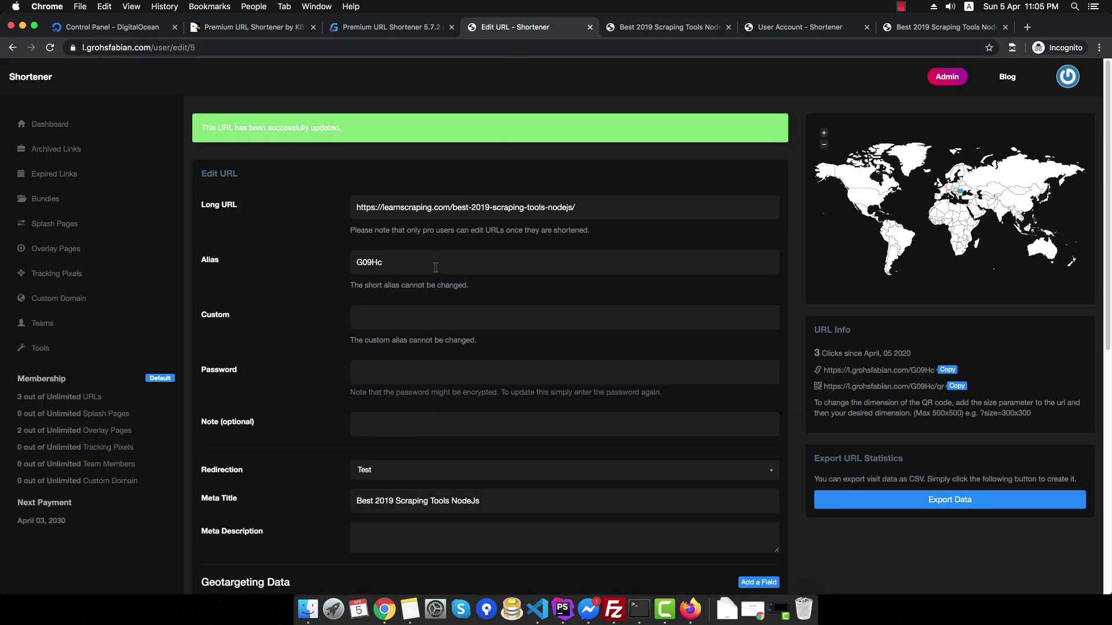
{"action": "left_click", "coordinate": [426, 469]}
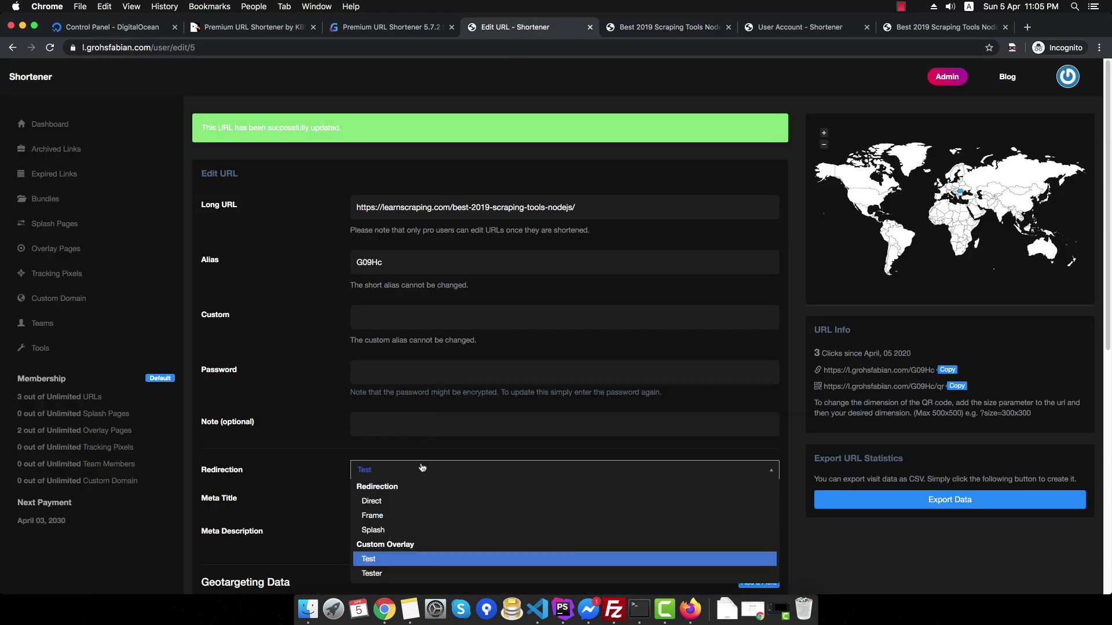
{"action": "left_click", "coordinate": [402, 527]}
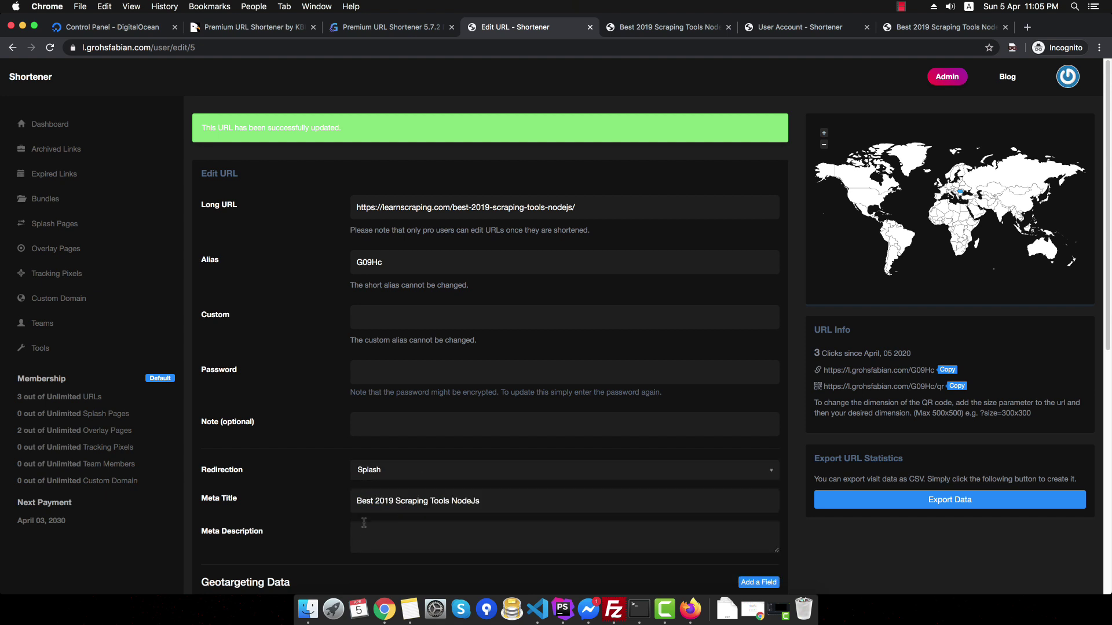
{"action": "scroll", "coordinate": [358, 519], "scroll_direction": "down", "scroll_amount": 3}
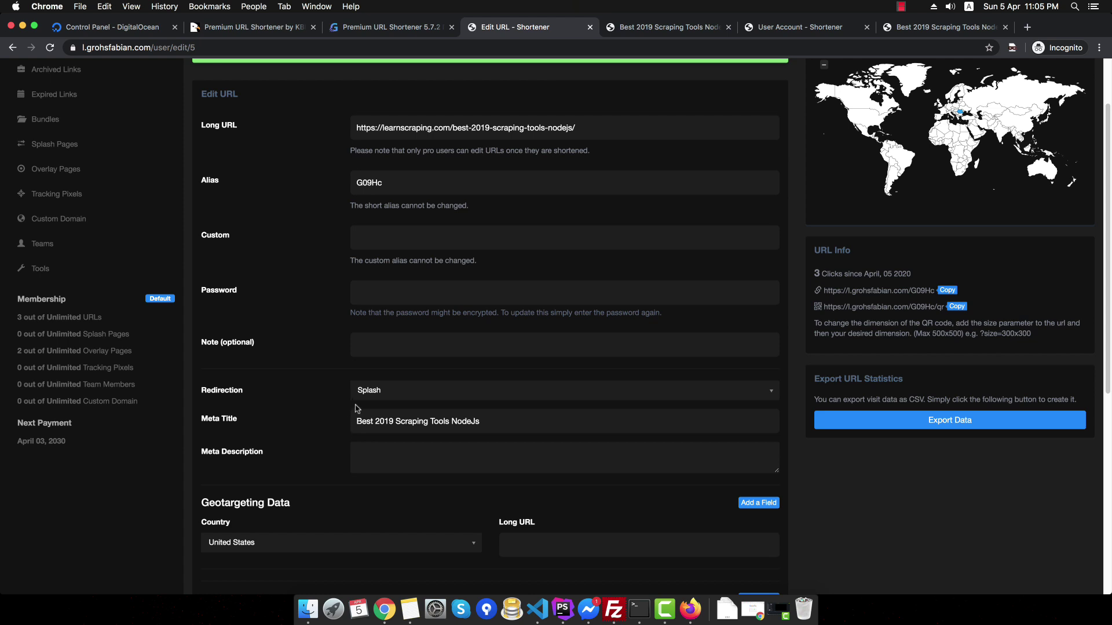
{"action": "scroll", "coordinate": [358, 409], "scroll_direction": "down", "scroll_amount": 13}
{"action": "left_click", "coordinate": [230, 530]}
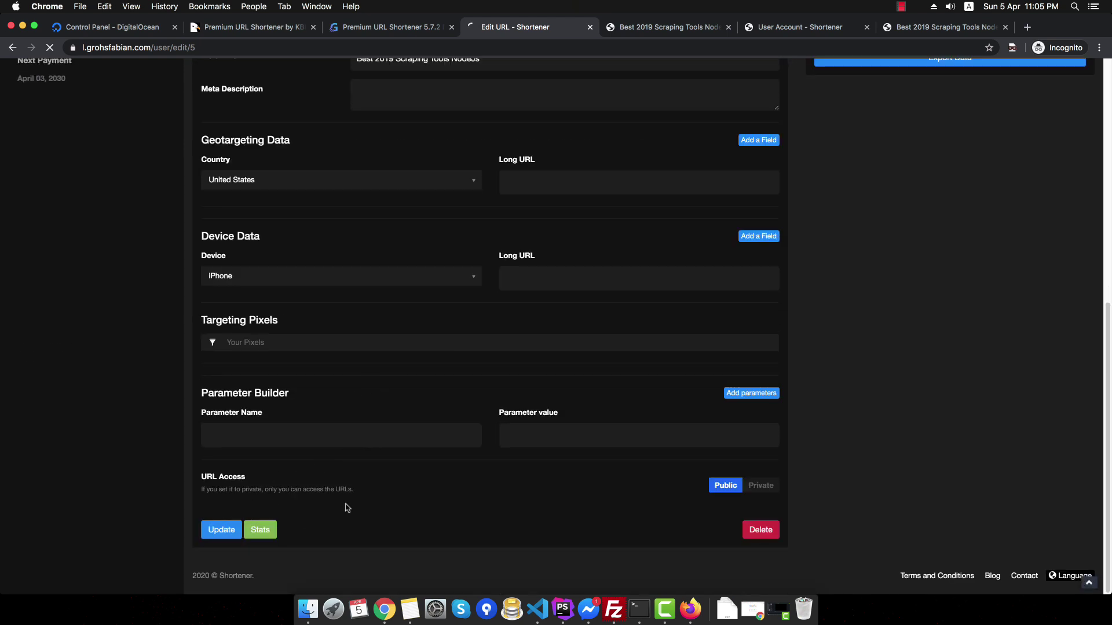
- Load the copied G09Hc short URL in the blog tab to view the splash page
{"action": "left_click", "coordinate": [949, 370]}
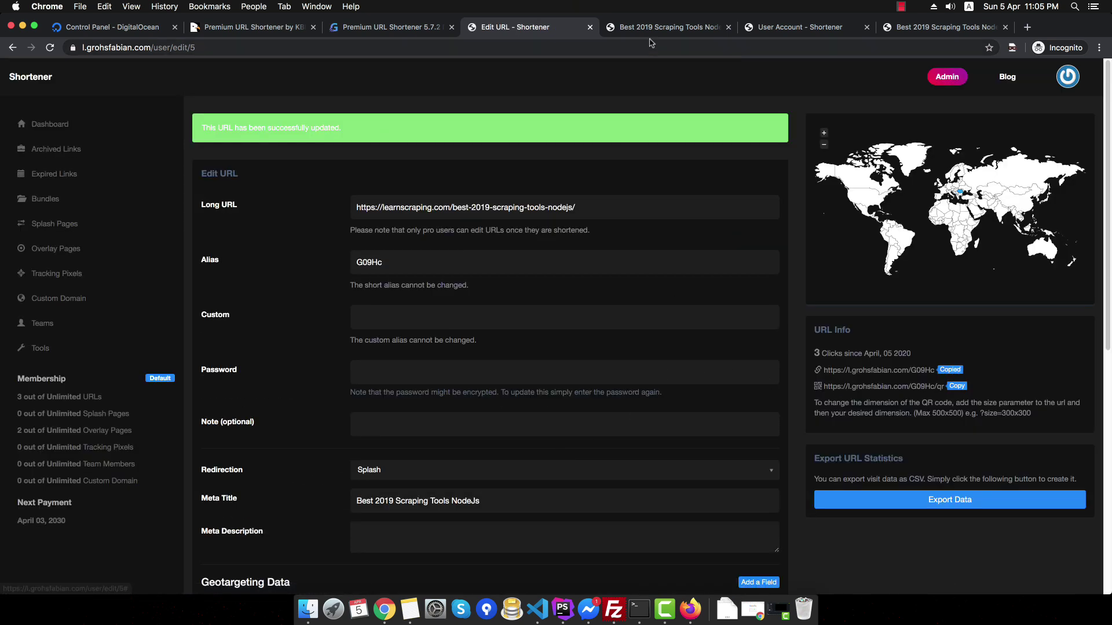
{"action": "left_click", "coordinate": [649, 28]}
{"action": "left_click", "coordinate": [640, 45]}
{"action": "key", "text": "cmd+v"}
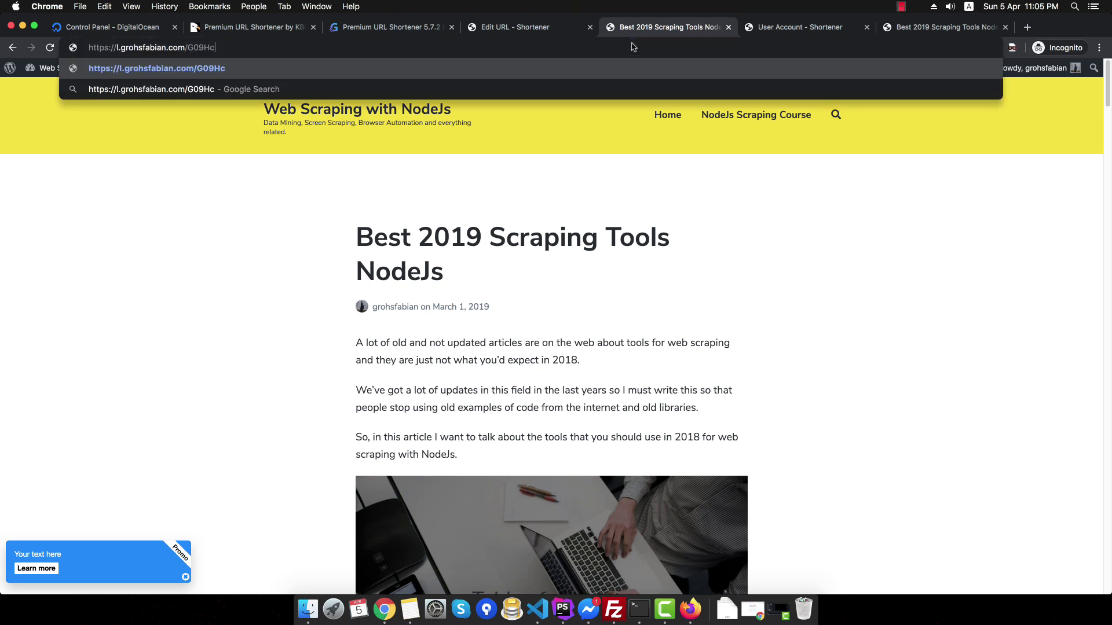
{"action": "key", "text": "Return"}
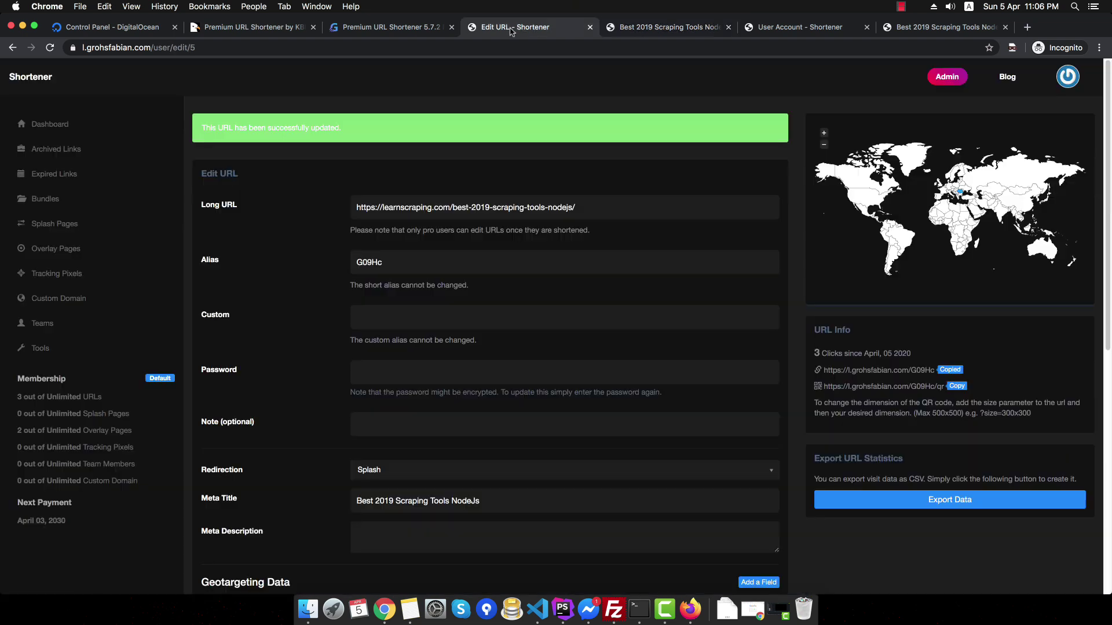
{"action": "left_click", "coordinate": [511, 28]}
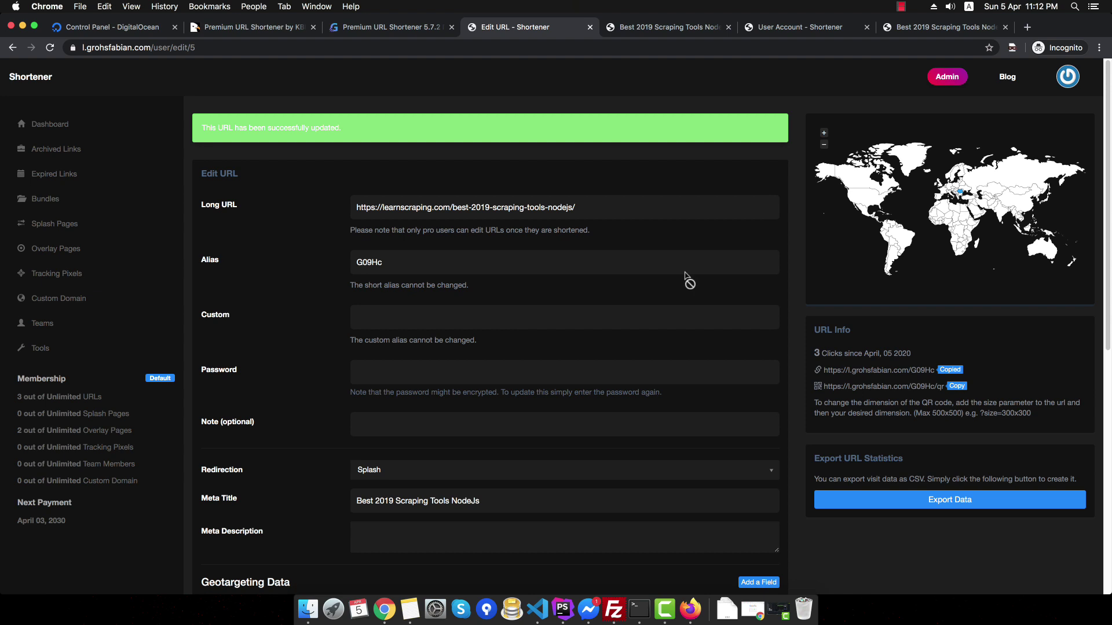
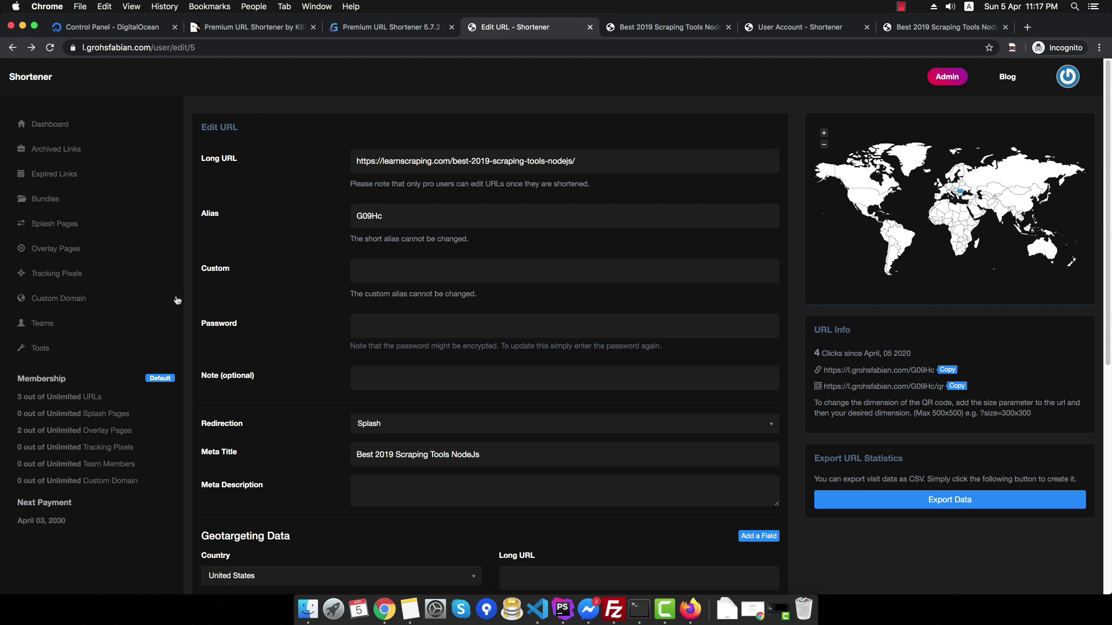
- Open the Tracking Pixels page from the user panel sidebar
{"action": "left_click", "coordinate": [77, 282]}
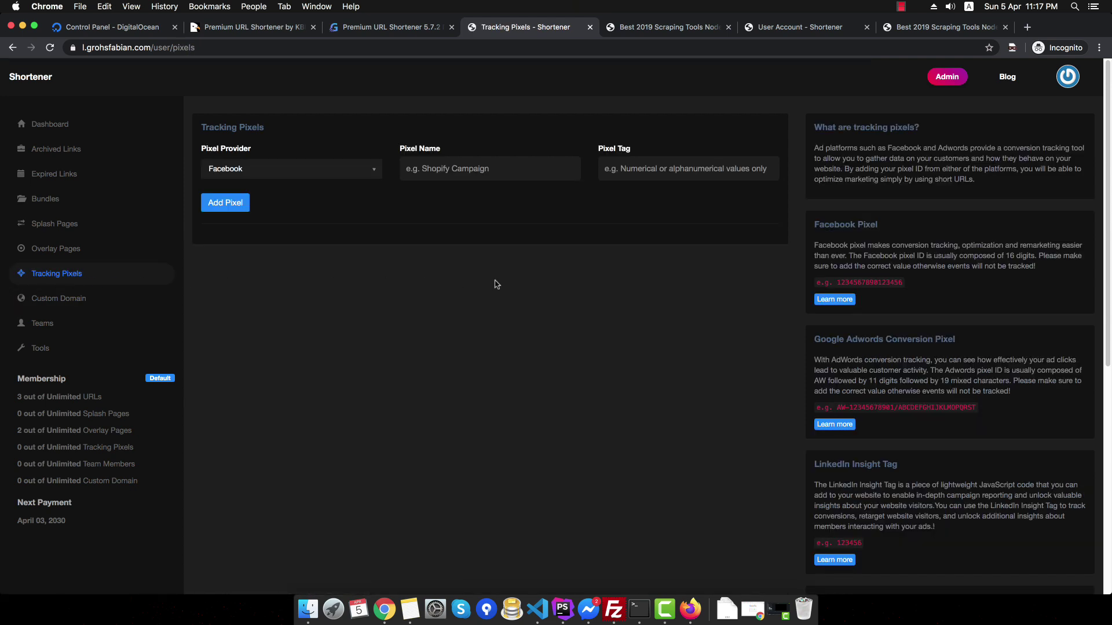
- Check the Pixel Provider list while keeping Facebook, then move to the Custom Domain page
{"action": "left_click", "coordinate": [292, 172]}
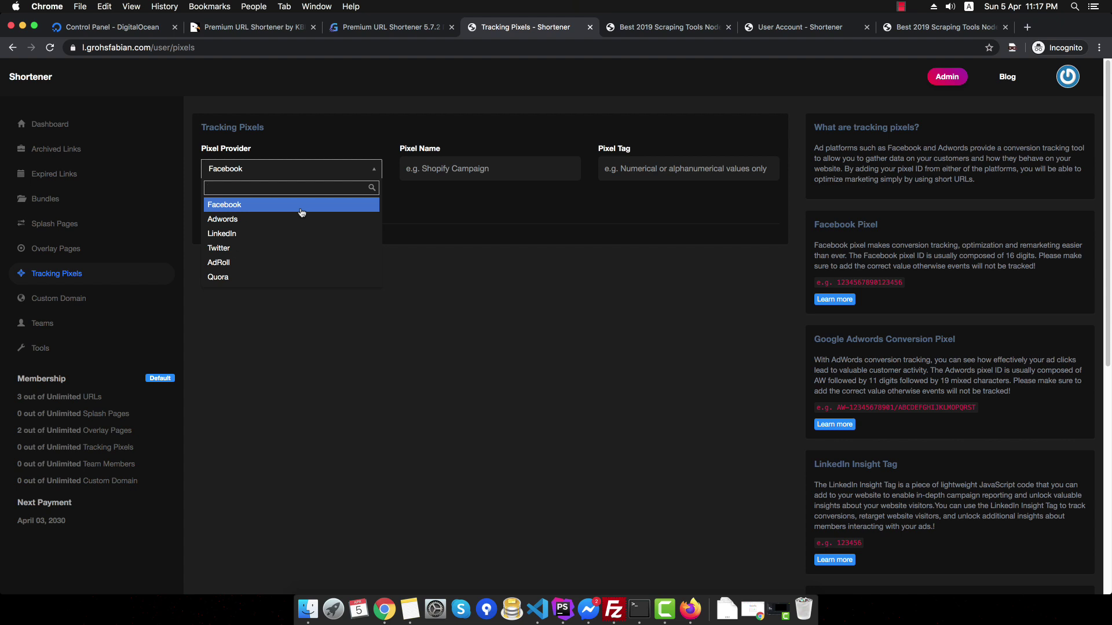
{"action": "left_click", "coordinate": [461, 228]}
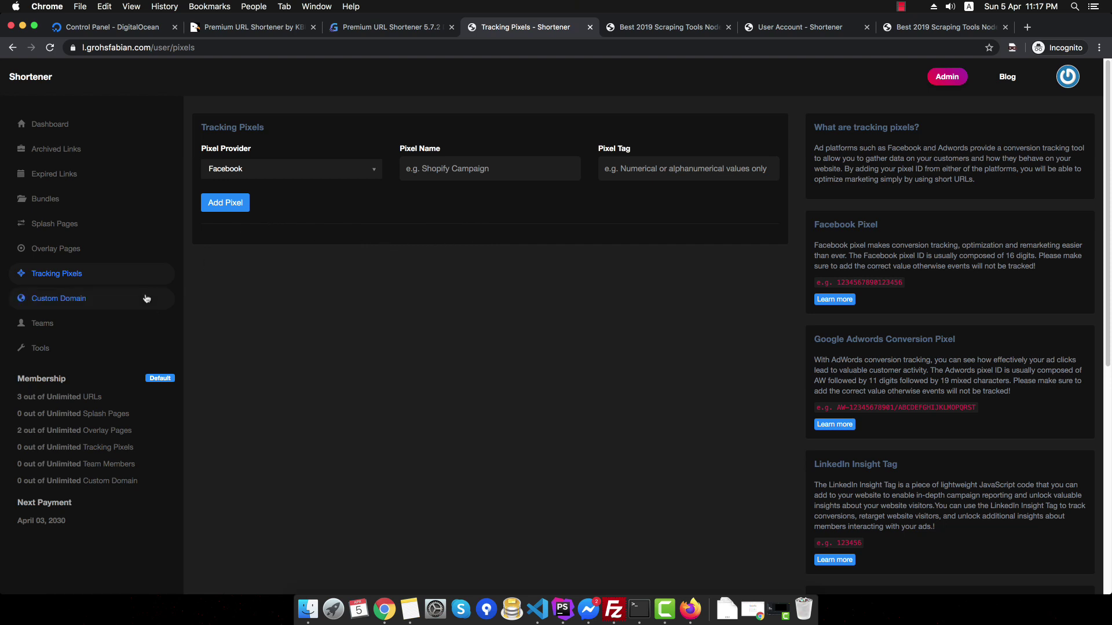
{"action": "left_click", "coordinate": [123, 299]}
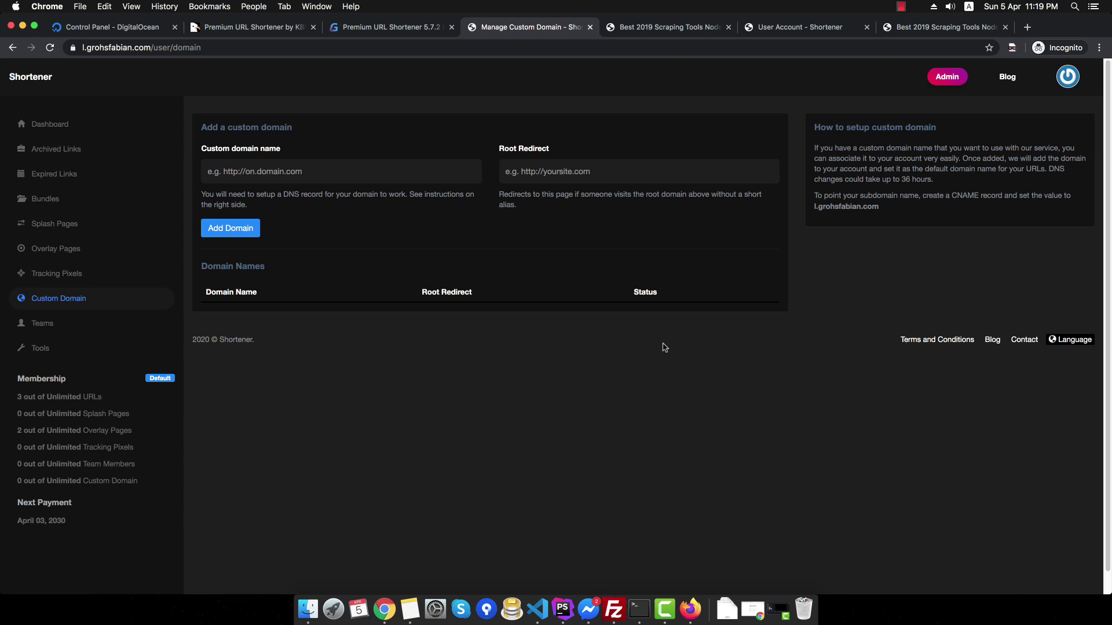
- Continue from the G09Hc splash page through to the scraping tools article
{"action": "left_click", "coordinate": [689, 27]}
{"action": "left_click", "coordinate": [187, 49]}
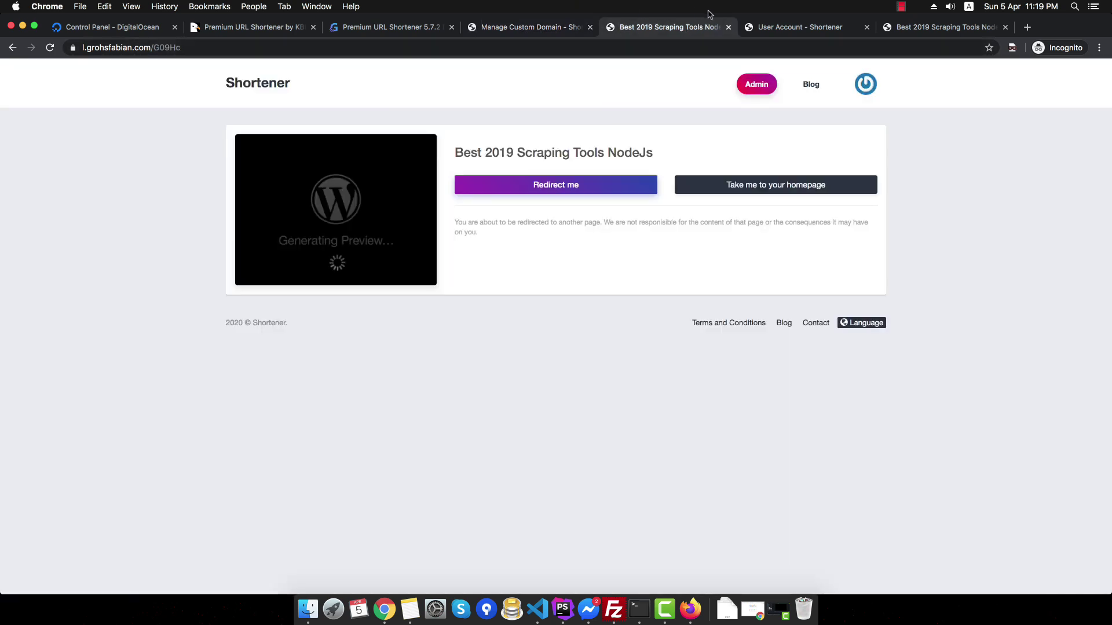
{"action": "left_click", "coordinate": [544, 184]}
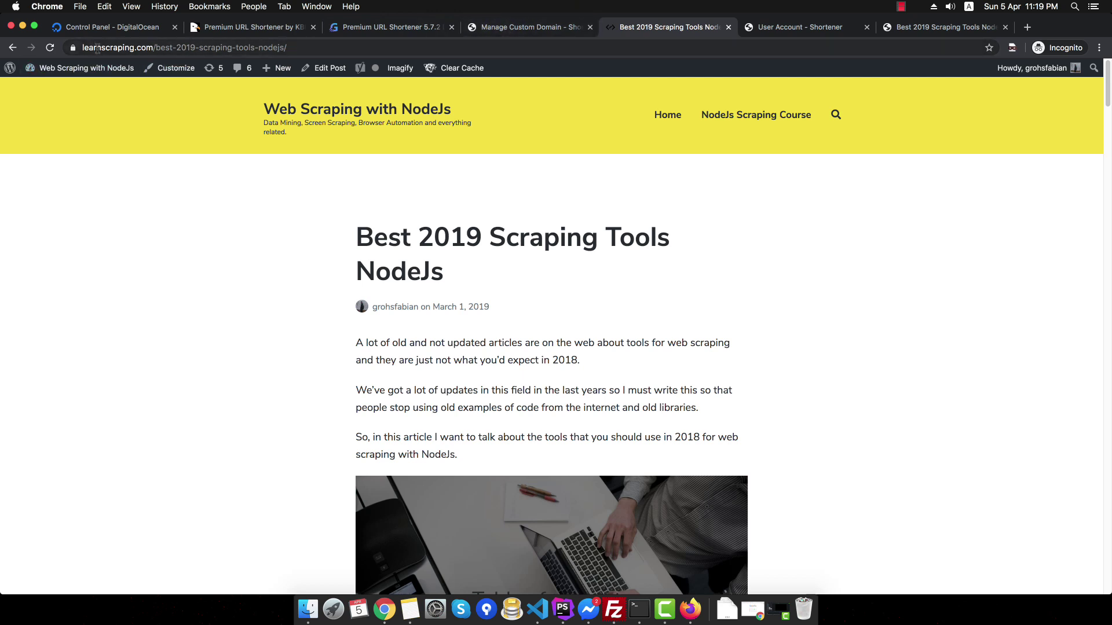
- Back in the panel, view the Teams invitation page and then the Tools page
{"action": "left_click", "coordinate": [486, 29]}
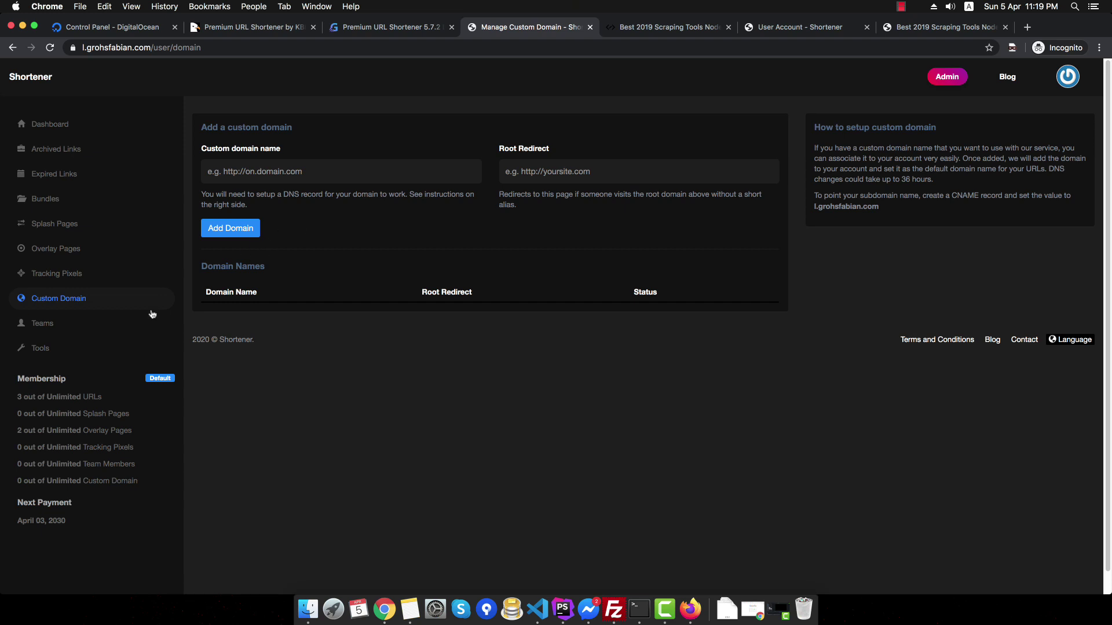
{"action": "left_click", "coordinate": [107, 330]}
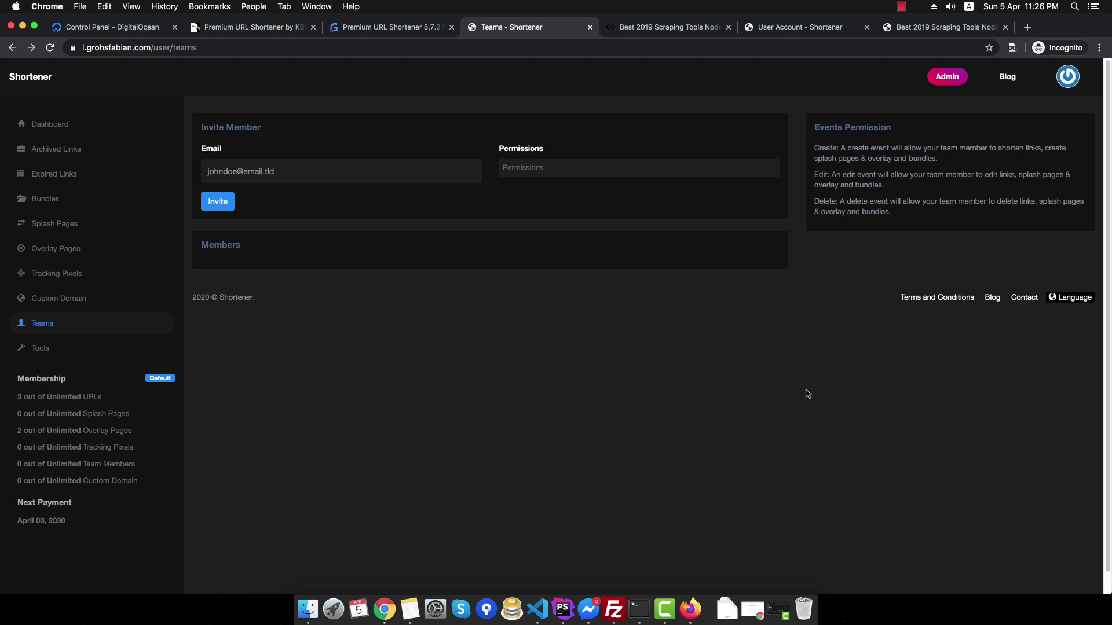
{"action": "left_click", "coordinate": [69, 348]}
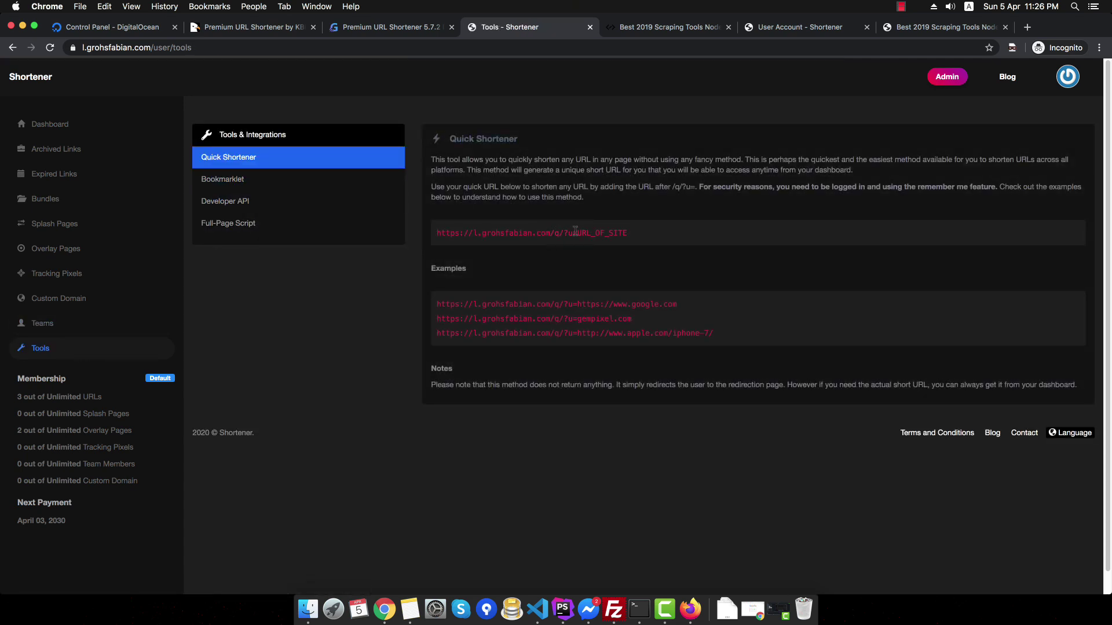
- Highlight Quick Shortener's URL_OF_SITE placeholder and view the Bookmarklet and Developer API tools
{"action": "left_click_drag", "start_coordinate": [577, 232], "coordinate": [638, 231]}
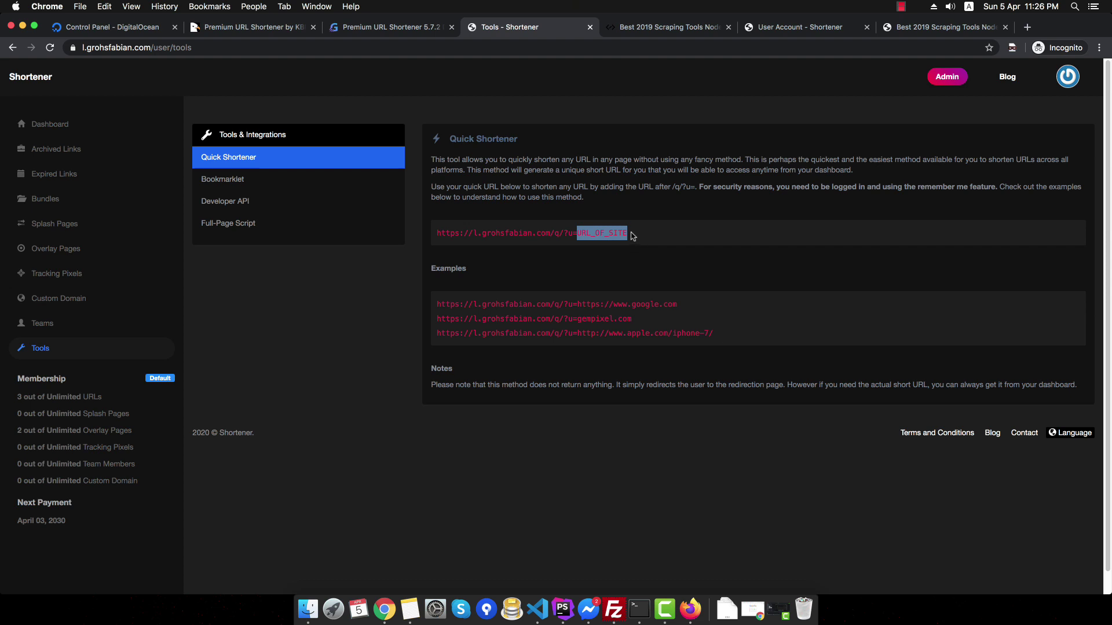
{"action": "left_click", "coordinate": [632, 236]}
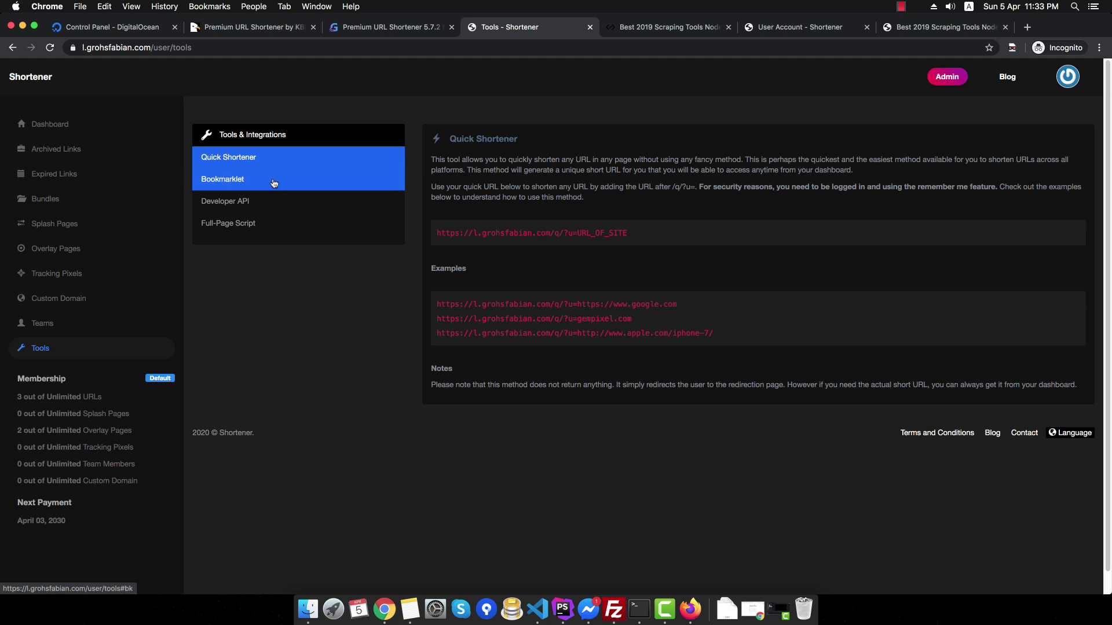
{"action": "left_click", "coordinate": [275, 183]}
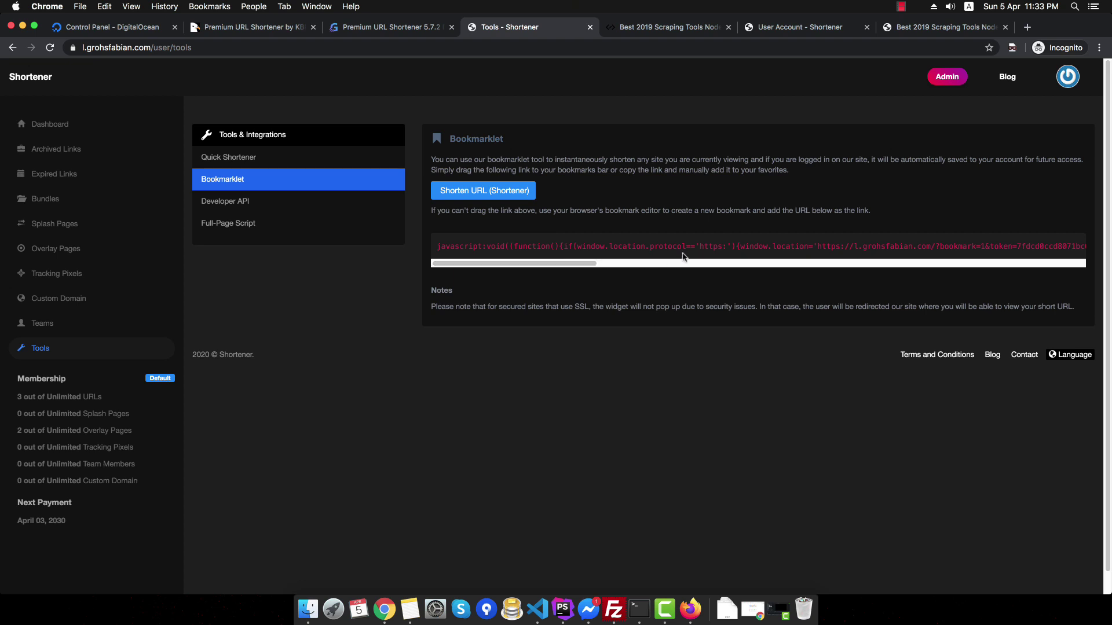
{"action": "scroll", "coordinate": [773, 243], "scroll_direction": "right", "scroll_amount": 10}
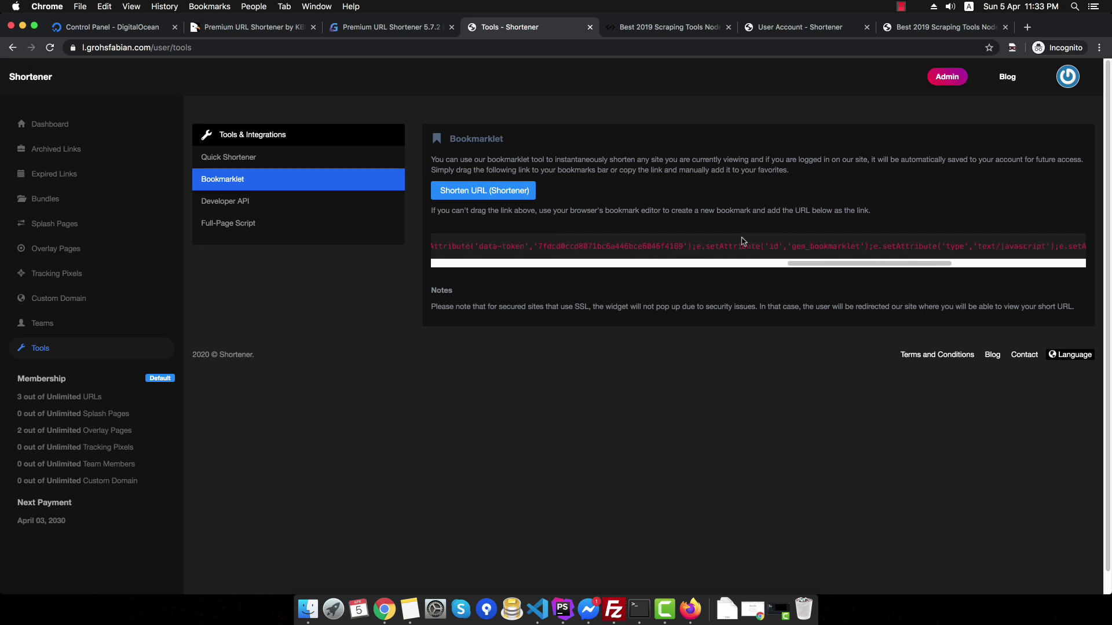
{"action": "left_click", "coordinate": [285, 201]}
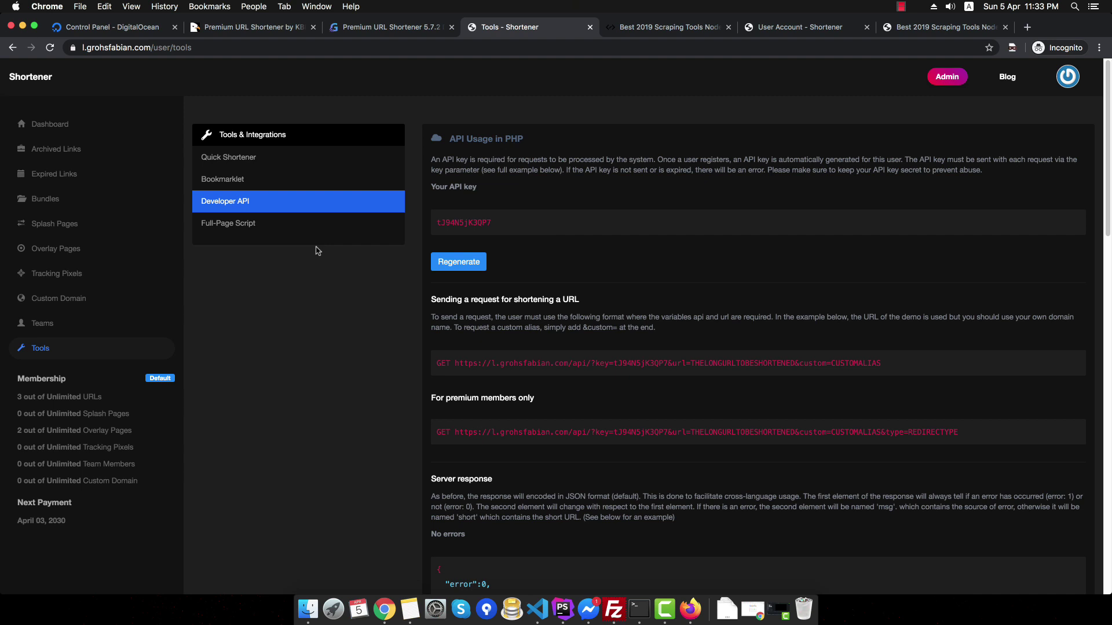
- Show the Full-Page Script embed code, then reload the scraping tools article
{"action": "left_click", "coordinate": [261, 232]}
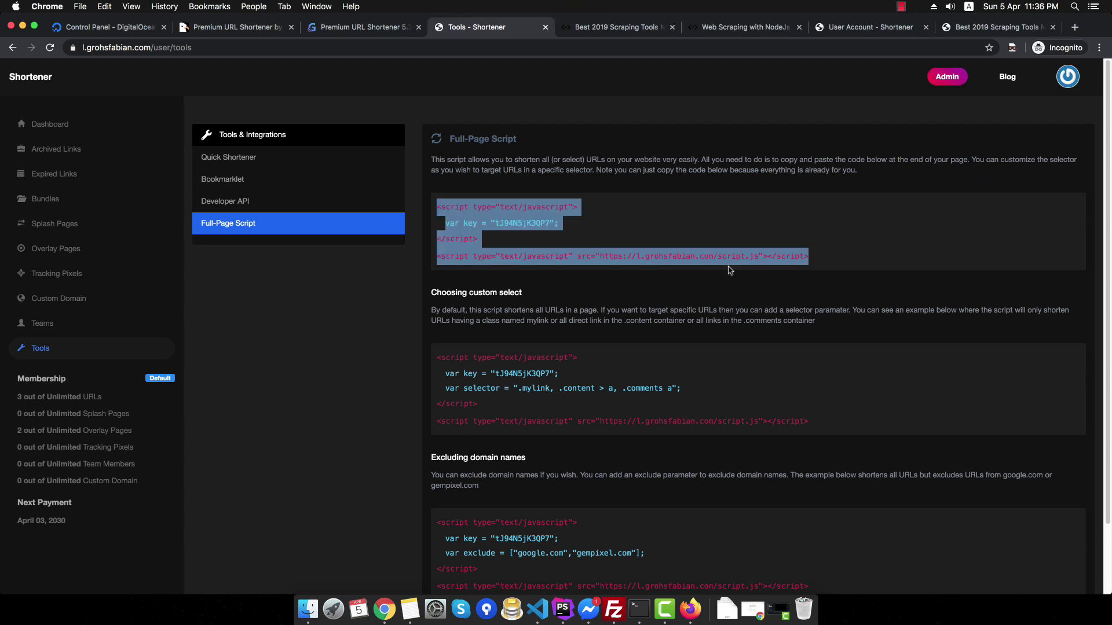
{"action": "left_click", "coordinate": [628, 30]}
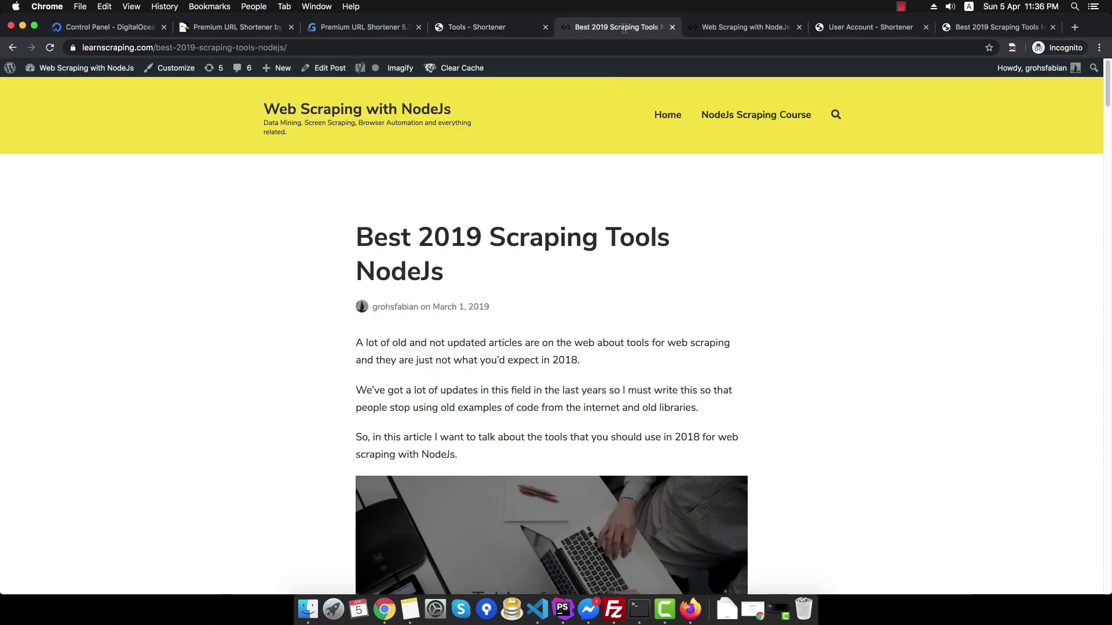
{"action": "left_click", "coordinate": [50, 49]}
- Page through the dashboard's short links to pages 2 and 3, revisit Tools, then enter Admin
{"action": "left_click", "coordinate": [470, 29]}
{"action": "left_click", "coordinate": [50, 124]}
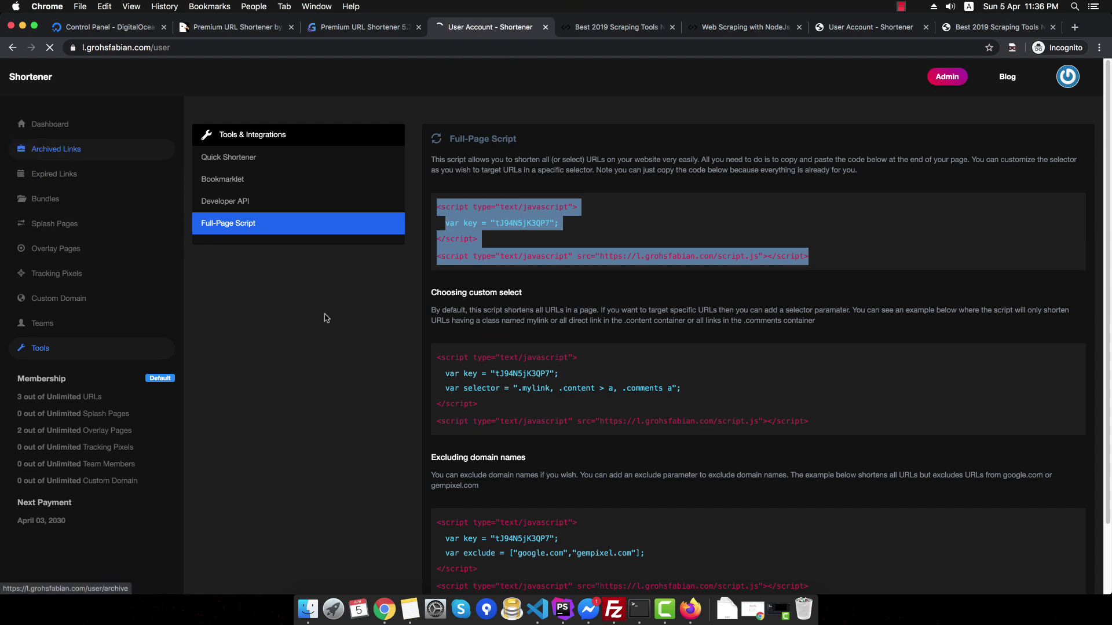
{"action": "scroll", "coordinate": [359, 362], "scroll_direction": "down", "scroll_amount": 5}
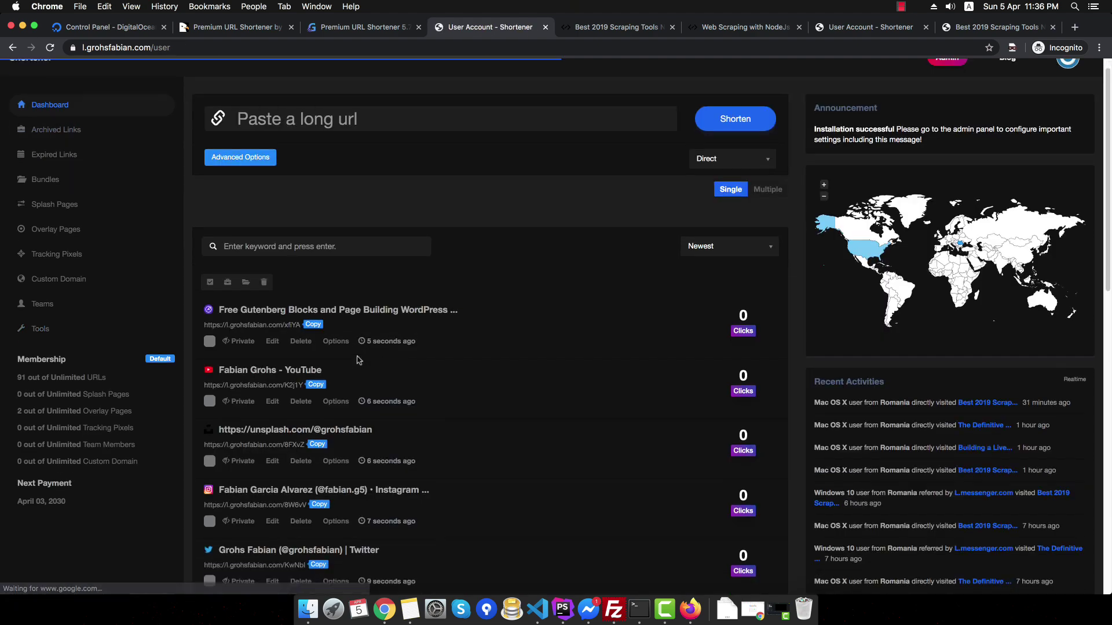
{"action": "scroll", "coordinate": [360, 359], "scroll_direction": "down", "scroll_amount": 8}
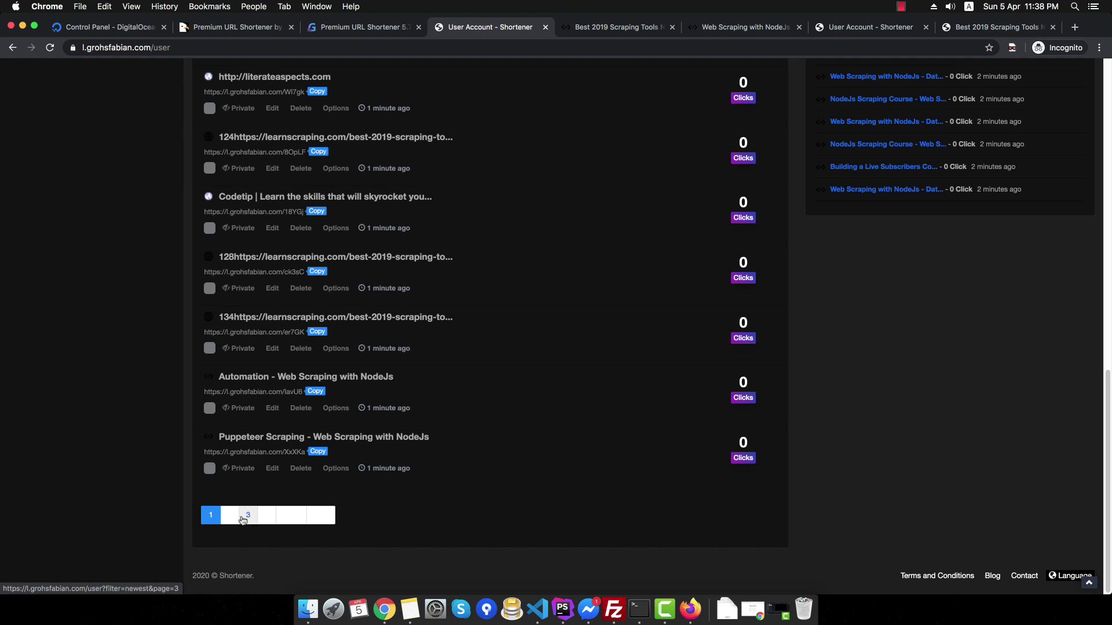
{"action": "left_click", "coordinate": [291, 520]}
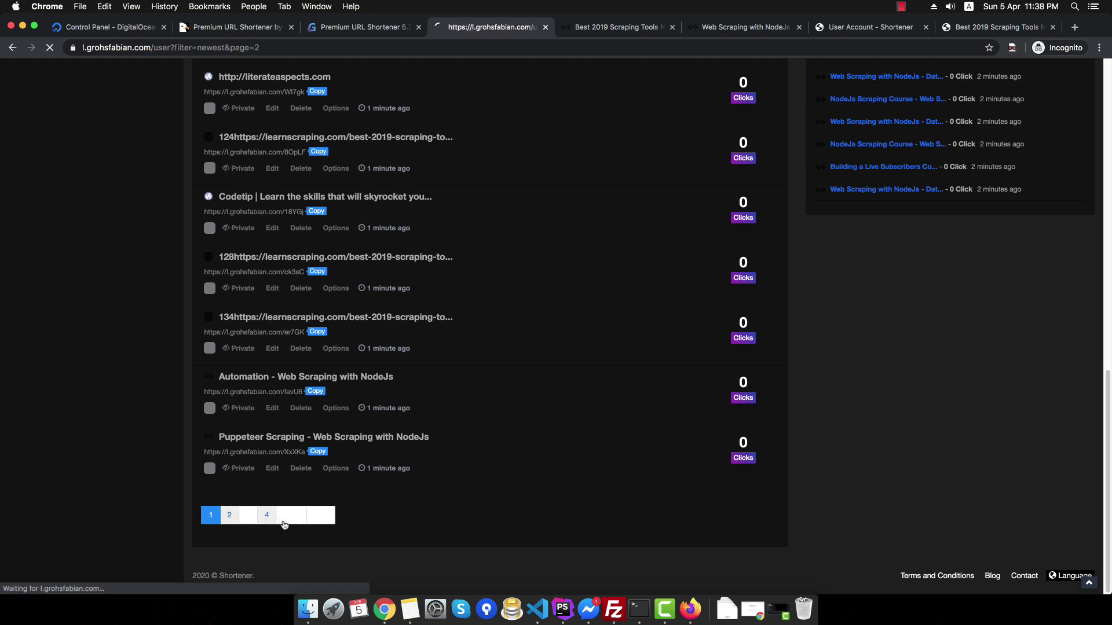
{"action": "scroll", "coordinate": [284, 514], "scroll_direction": "down", "scroll_amount": 10}
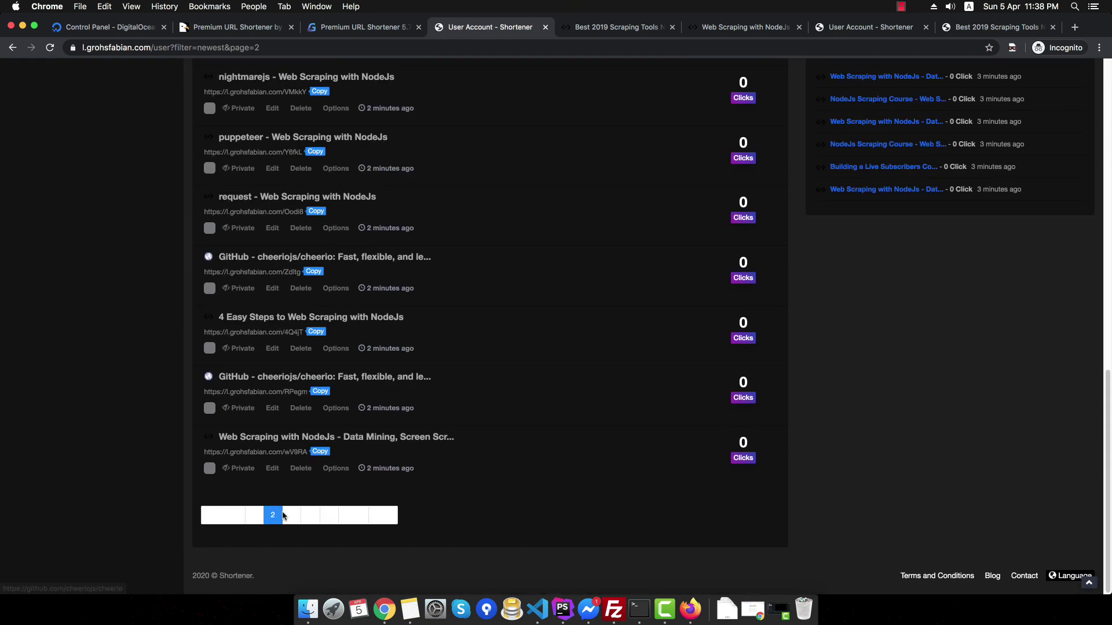
{"action": "left_click", "coordinate": [293, 519]}
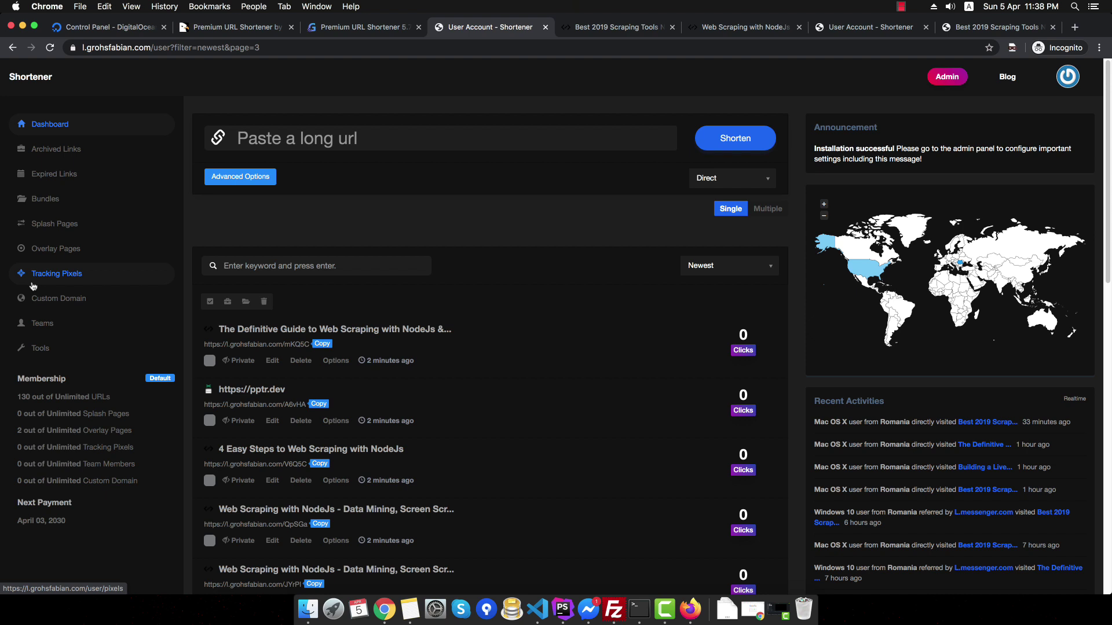
{"action": "left_click", "coordinate": [53, 349]}
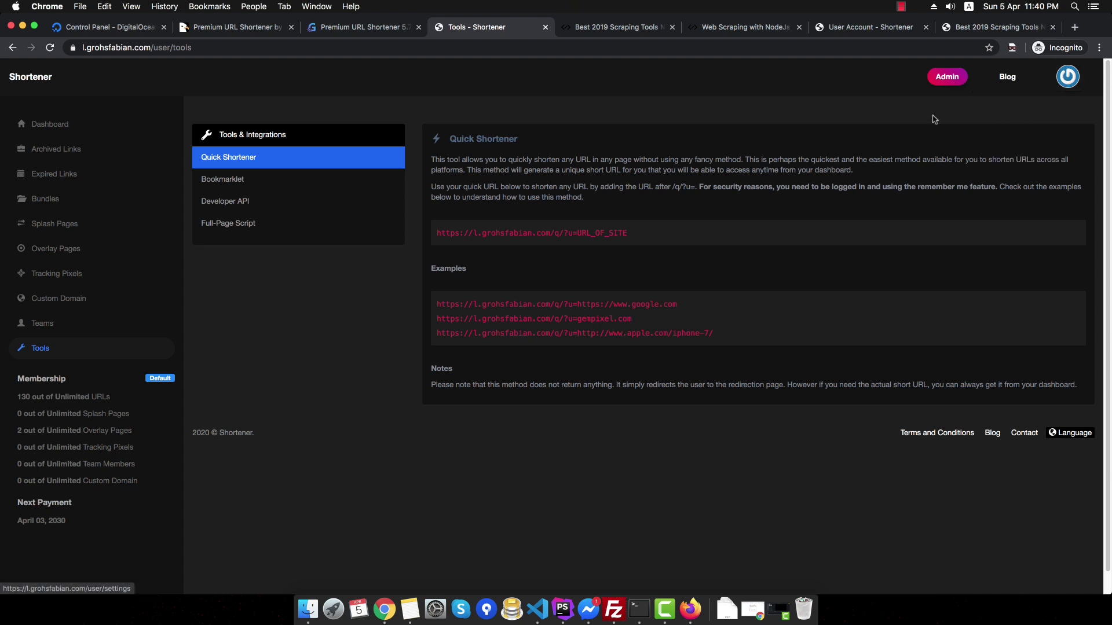
{"action": "left_click", "coordinate": [946, 76]}
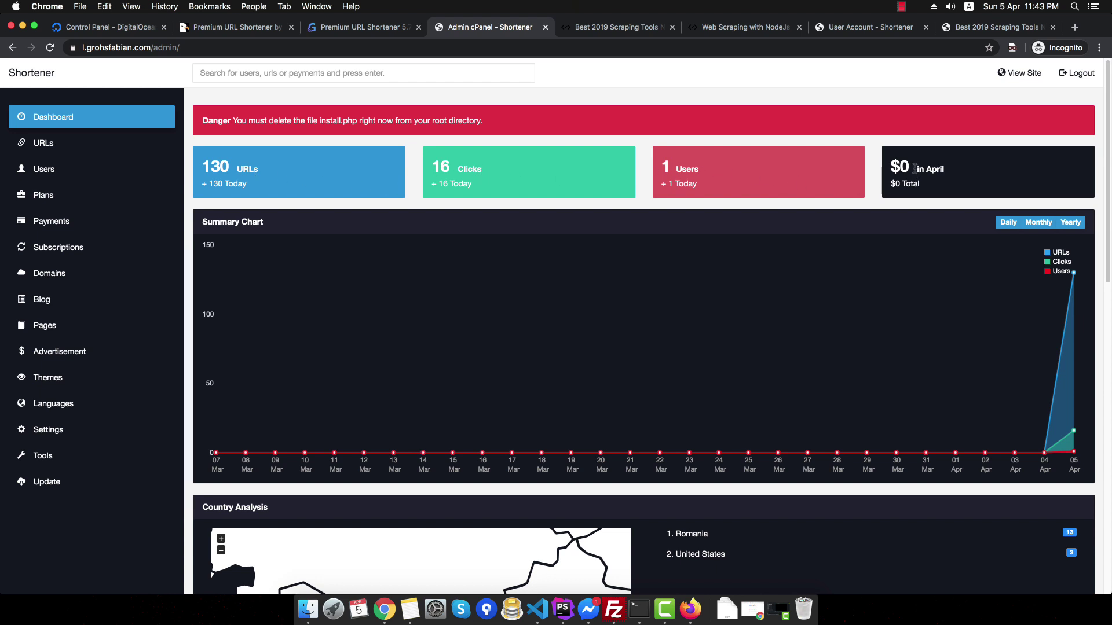
- Scroll the admin dashboard (130 URLs, 16 clicks, 1 user) and open the admin Domains page
{"action": "scroll", "coordinate": [857, 171], "scroll_direction": "down", "scroll_amount": 5}
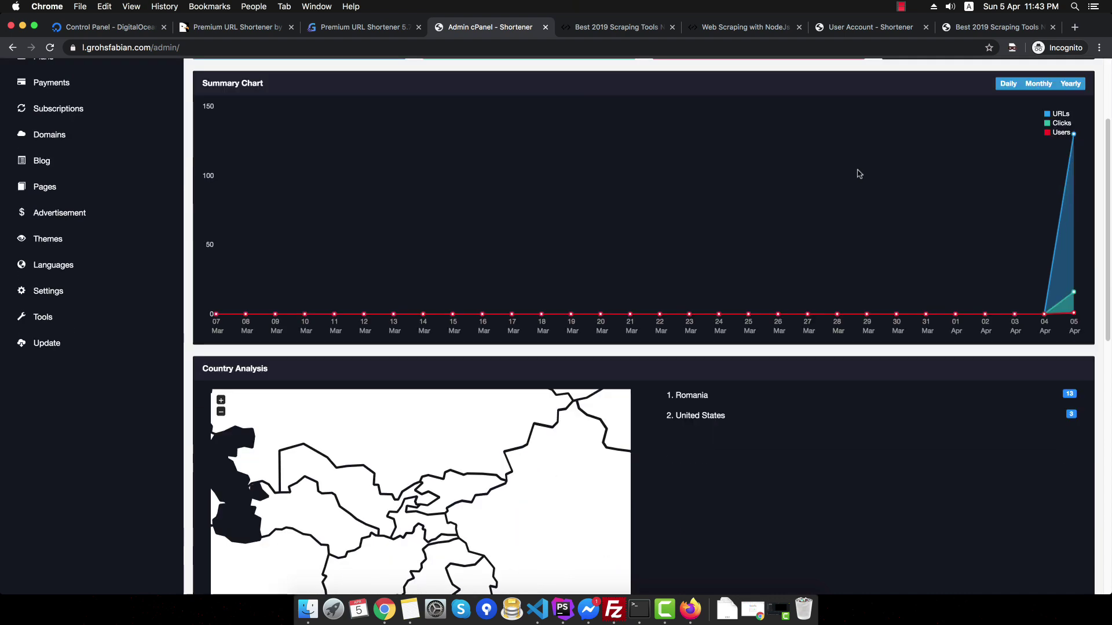
{"action": "scroll", "coordinate": [822, 175], "scroll_direction": "down", "scroll_amount": 6}
{"action": "scroll", "coordinate": [520, 234], "scroll_direction": "down", "scroll_amount": 3}
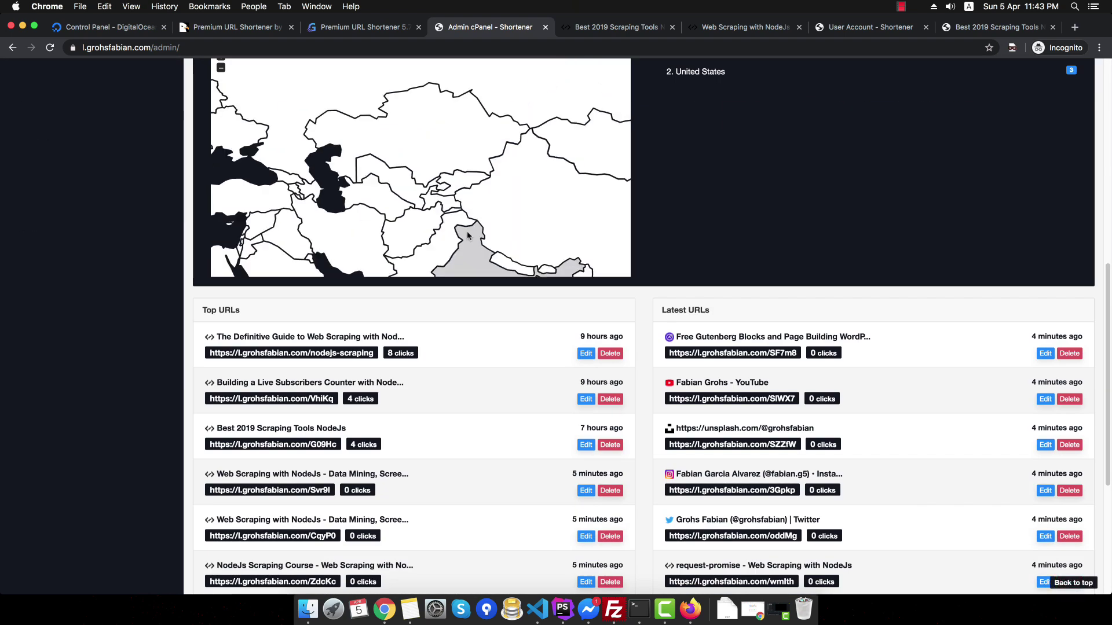
{"action": "scroll", "coordinate": [720, 231], "scroll_direction": "down", "scroll_amount": 2}
{"action": "scroll", "coordinate": [724, 231], "scroll_direction": "up", "scroll_amount": 4}
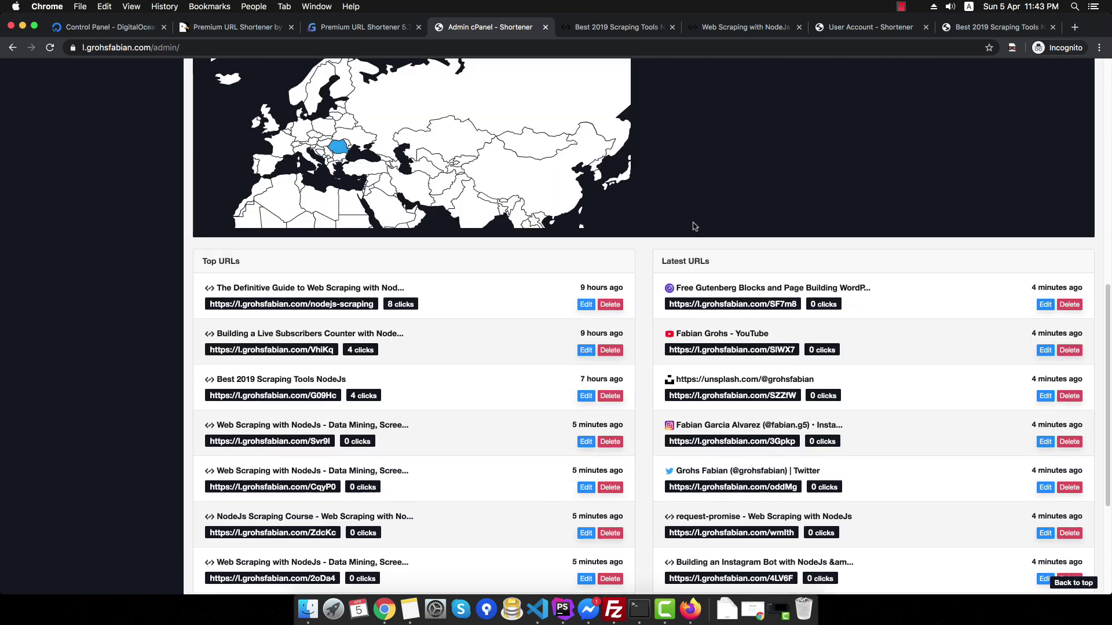
{"action": "scroll", "coordinate": [695, 226], "scroll_direction": "down", "scroll_amount": 3}
{"action": "scroll", "coordinate": [536, 323], "scroll_direction": "down", "scroll_amount": 3}
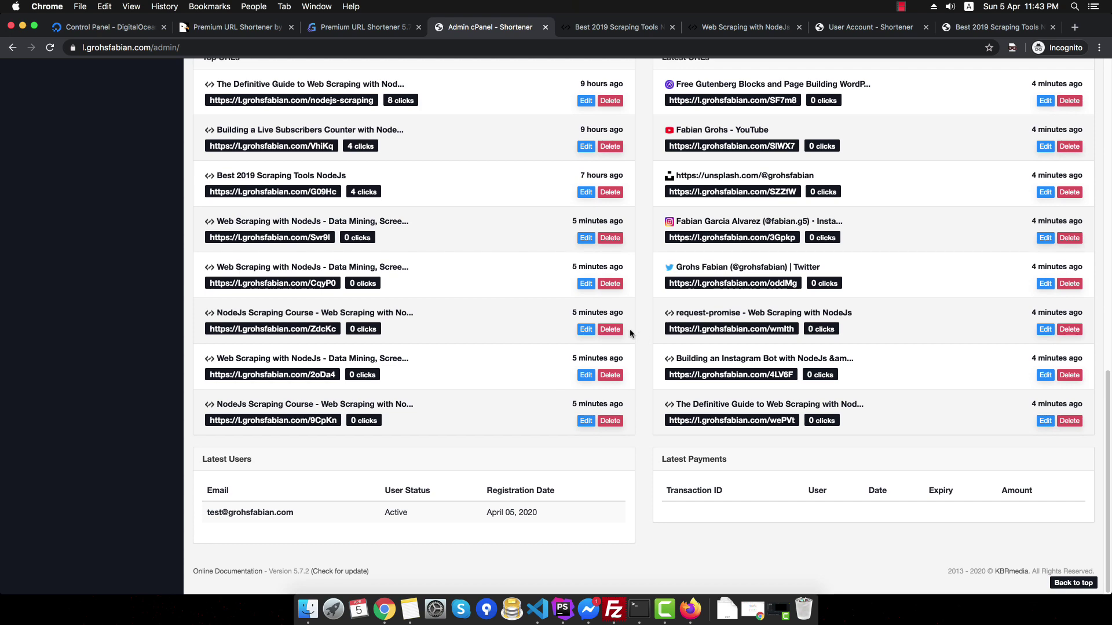
{"action": "scroll", "coordinate": [630, 327], "scroll_direction": "up", "scroll_amount": 3}
{"action": "scroll", "coordinate": [666, 254], "scroll_direction": "up", "scroll_amount": 10}
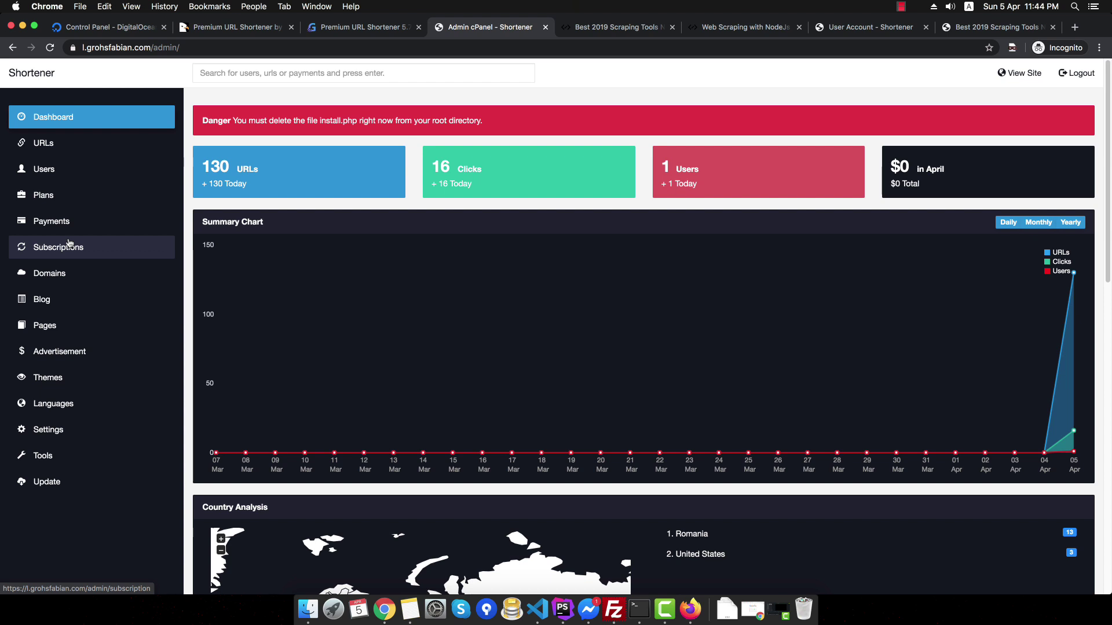
{"action": "left_click", "coordinate": [76, 275]}
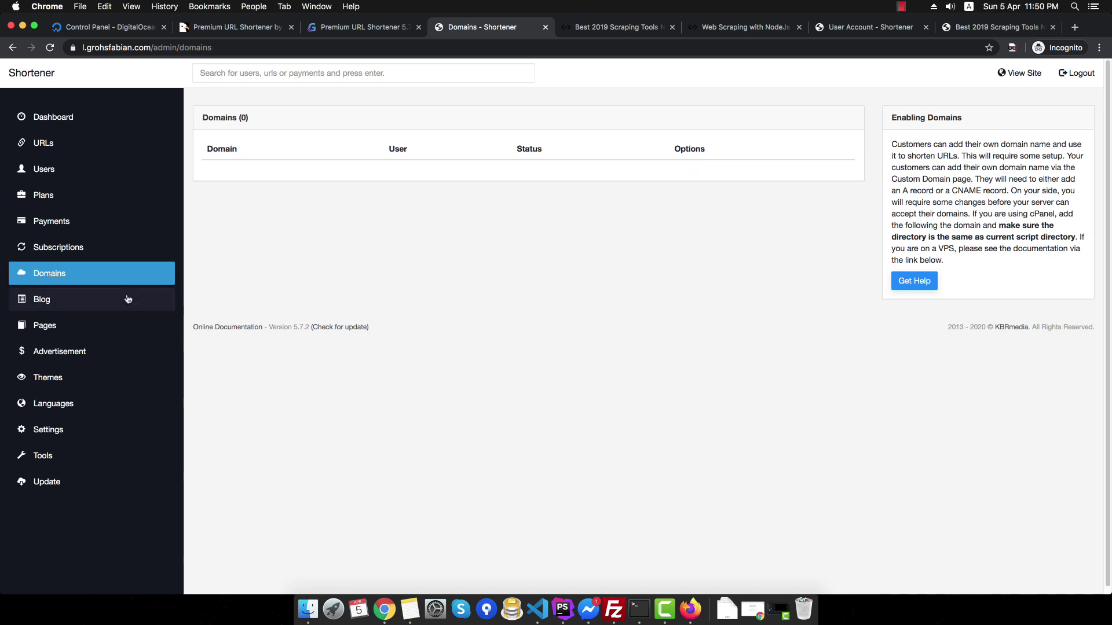
- Visit the admin Blog and Pages lists, ending on the Advertisement page with 0 ads
{"action": "left_click", "coordinate": [128, 299]}
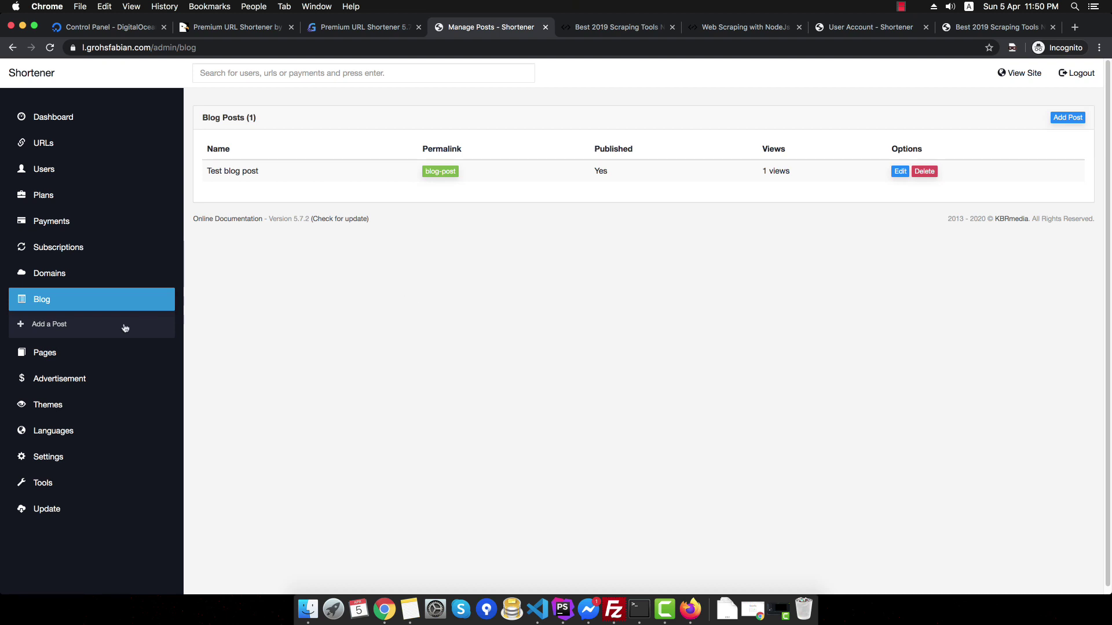
{"action": "left_click", "coordinate": [87, 355]}
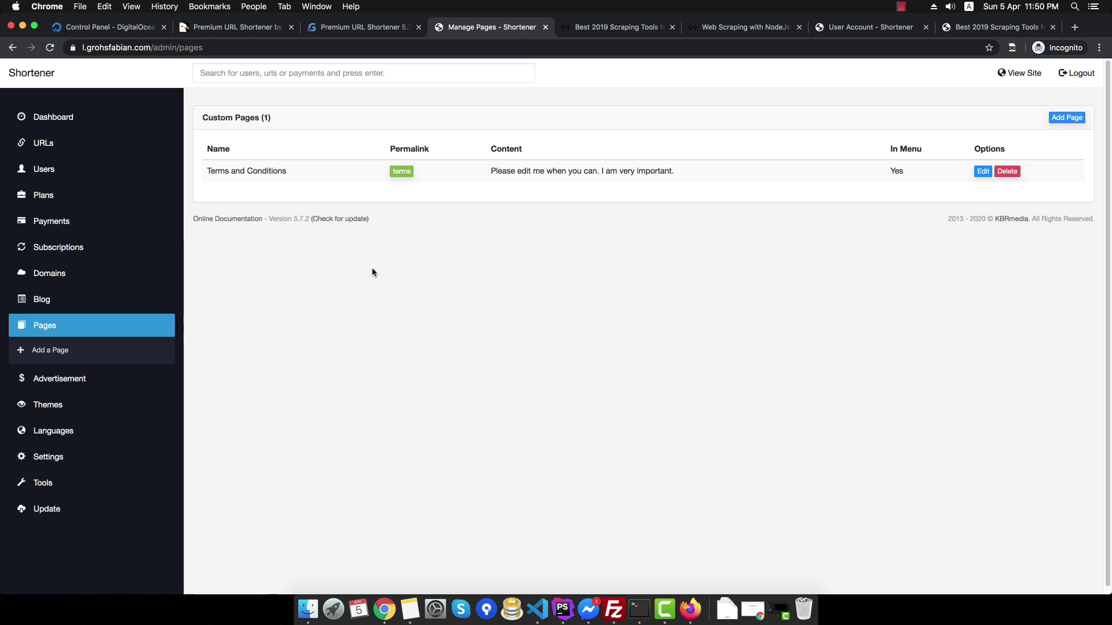
{"action": "left_click", "coordinate": [97, 387]}
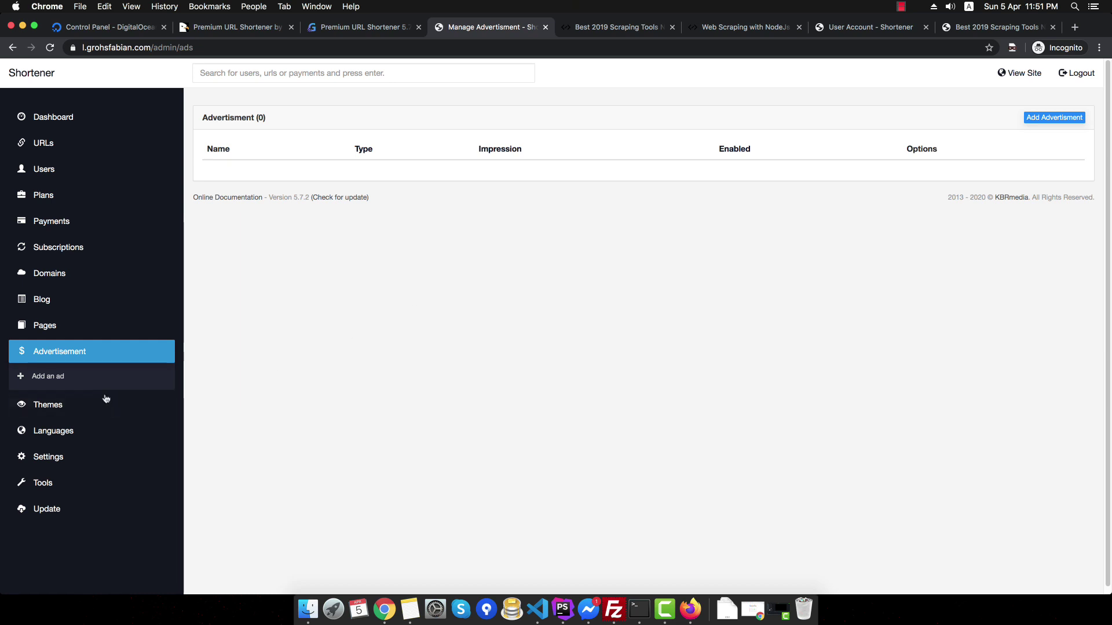
- Browse Themes, Languages and Application Settings, then use View Site to reach the user dashboard
{"action": "left_click", "coordinate": [87, 406]}
{"action": "left_click", "coordinate": [77, 443]}
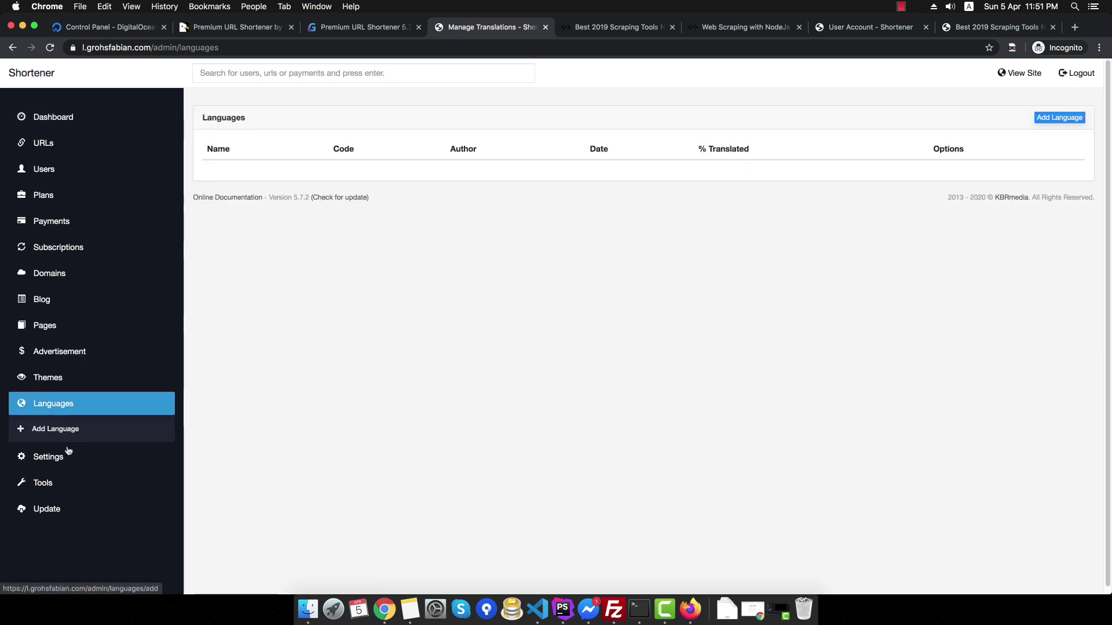
{"action": "left_click", "coordinate": [64, 457]}
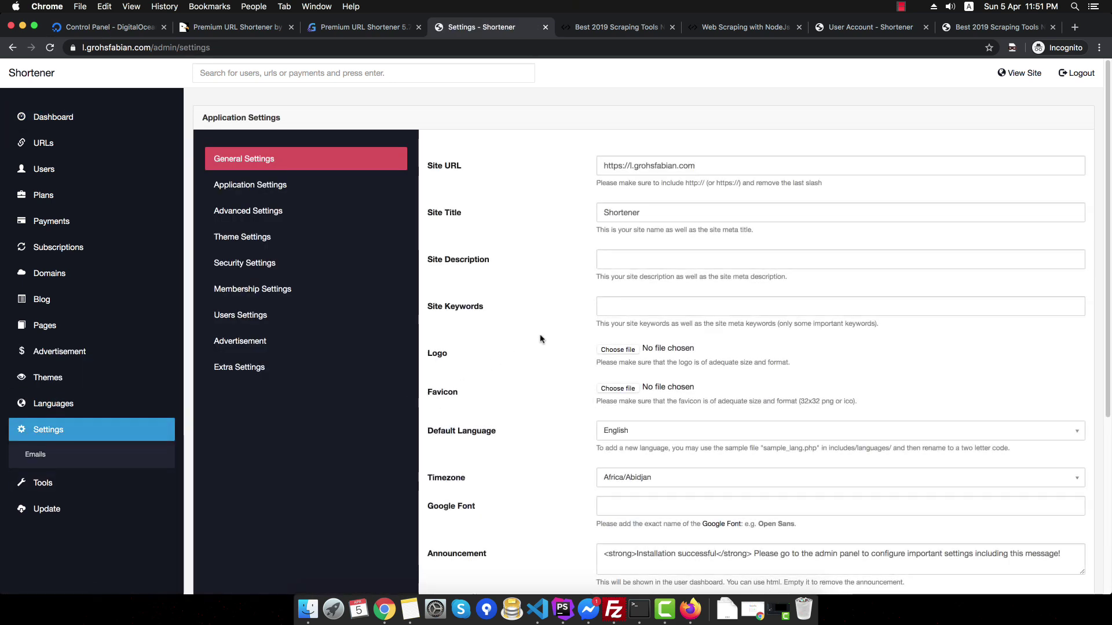
{"action": "scroll", "coordinate": [527, 324], "scroll_direction": "down", "scroll_amount": 5}
{"action": "scroll", "coordinate": [524, 321], "scroll_direction": "up", "scroll_amount": 5}
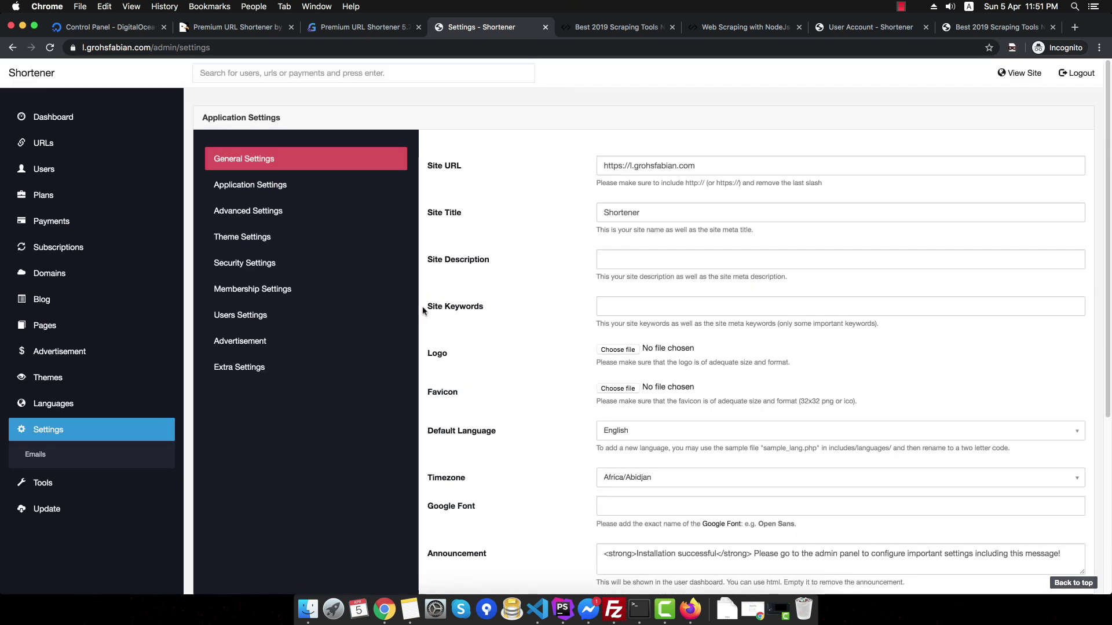
{"action": "left_click", "coordinate": [389, 193]}
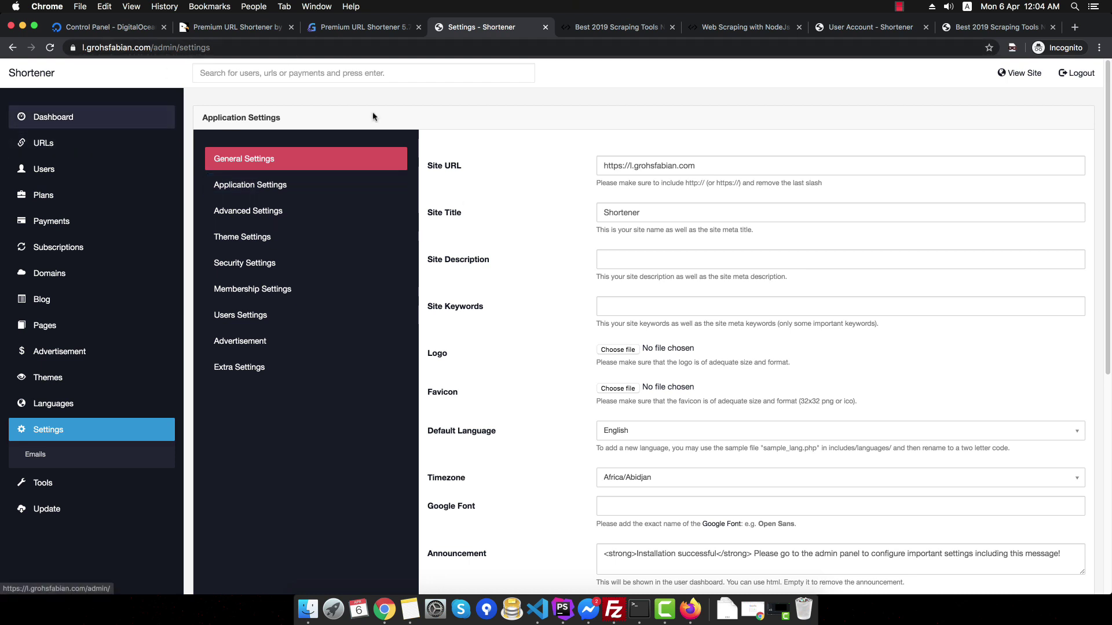
{"action": "left_click", "coordinate": [1016, 74]}
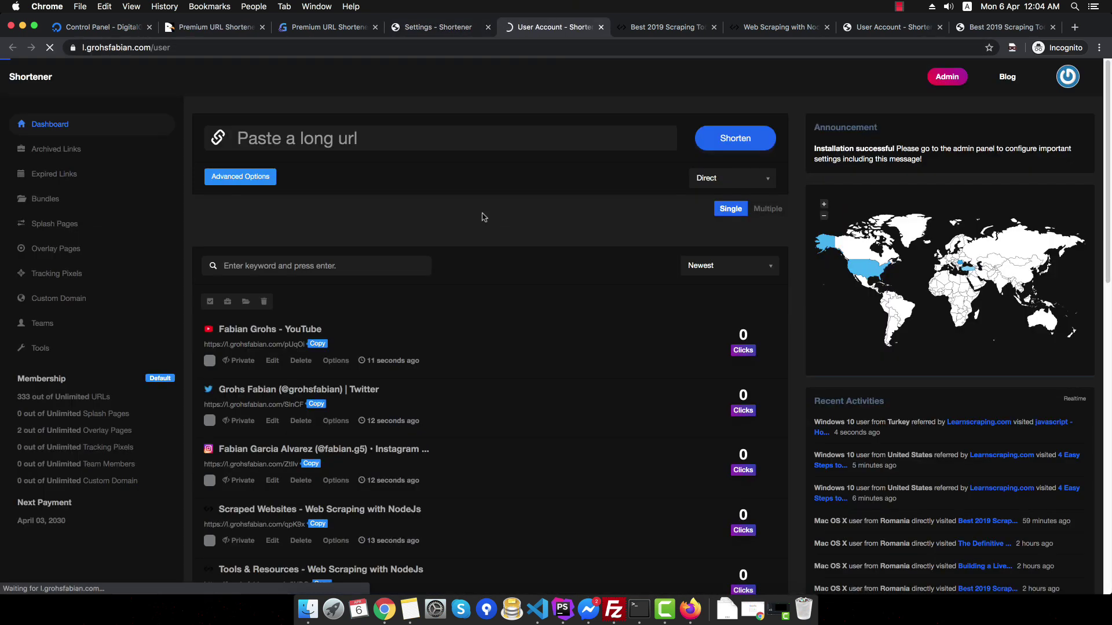